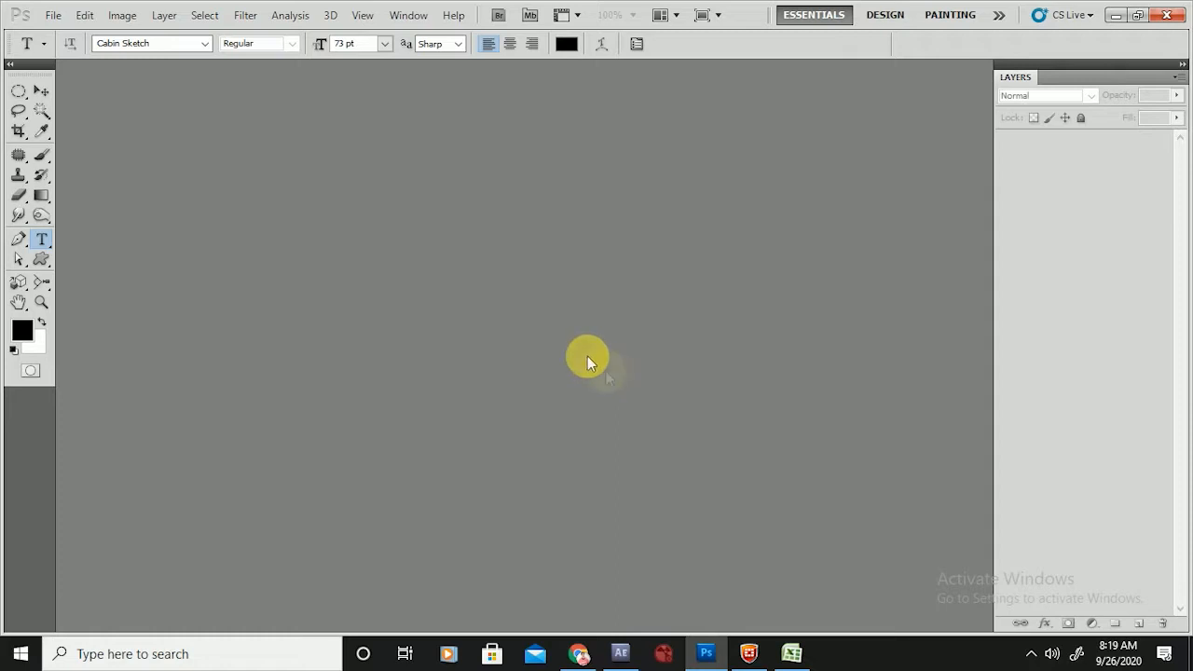
- Create a new 1920 × 1080 pixel document and convert its locked background into a regular layer
left_click(54, 15)
left_click(61, 32)
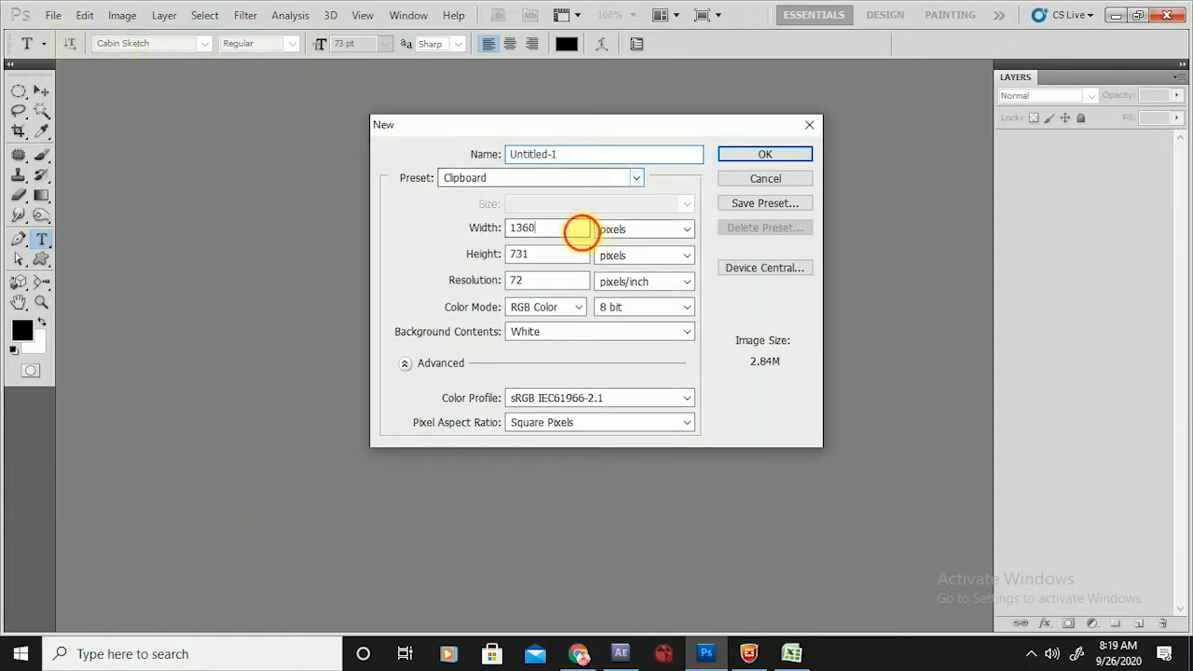
double_click(578, 229)
type("1920")
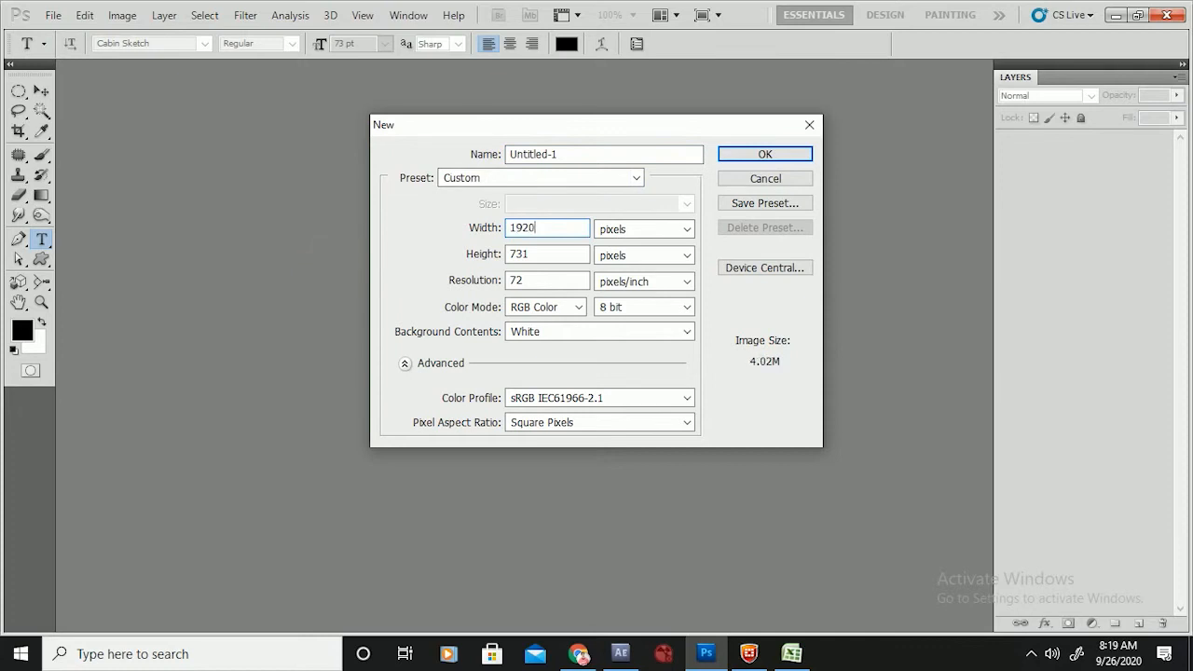
key("Tab")
type("1080")
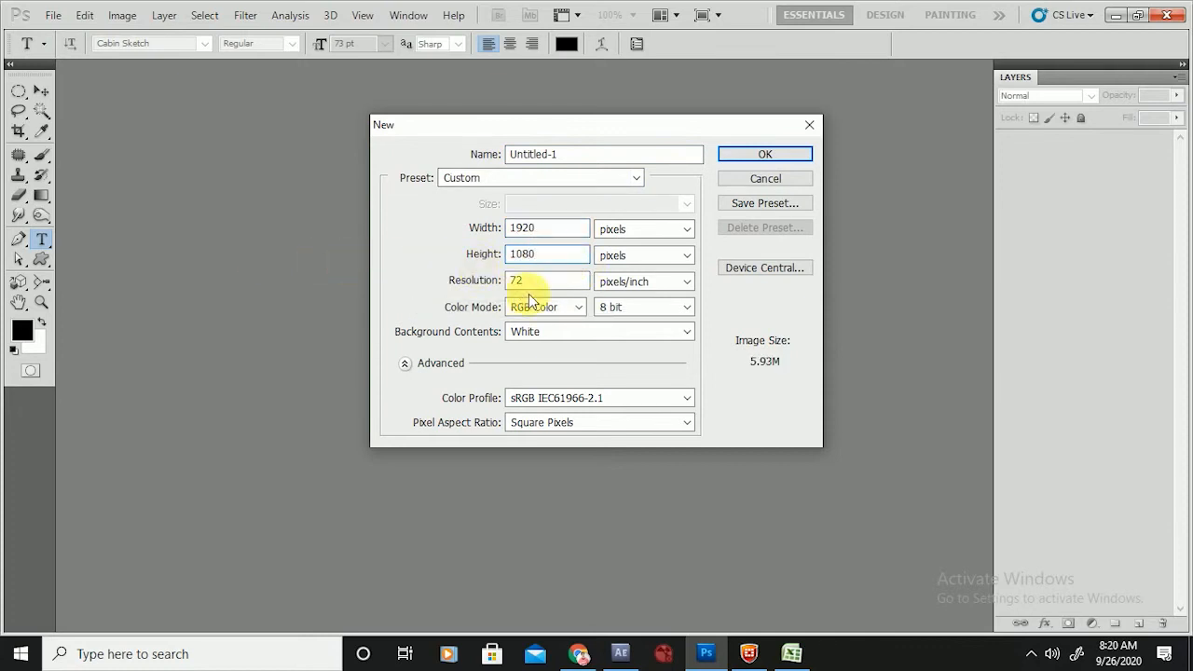
key("Tab")
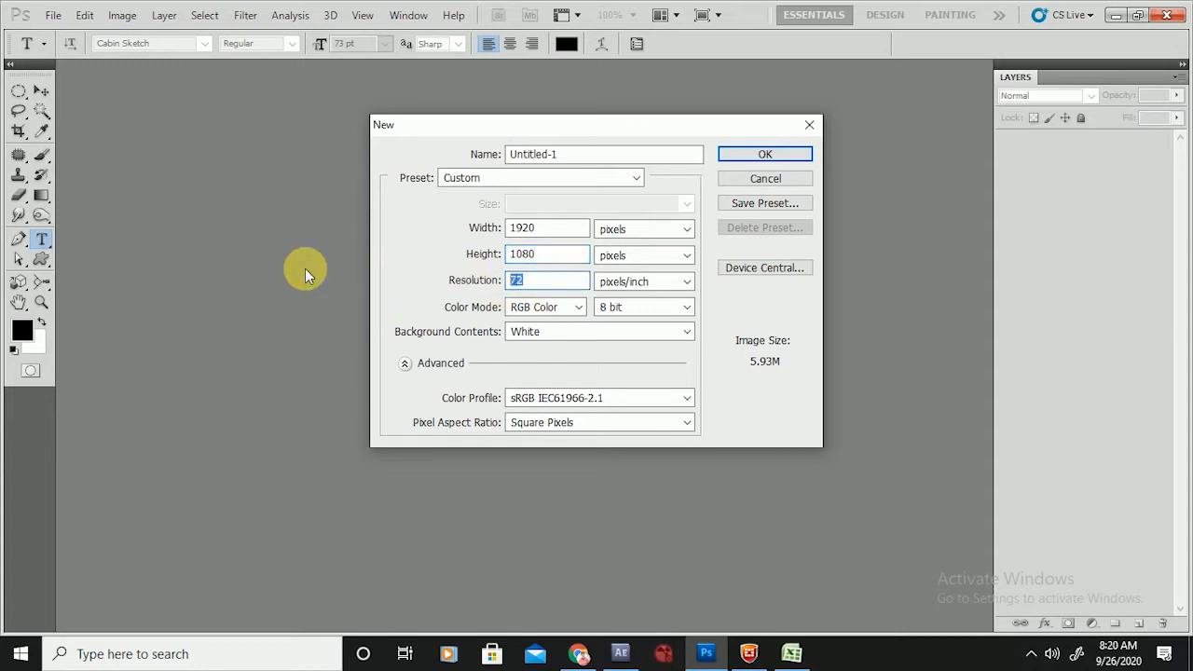
left_click(767, 155)
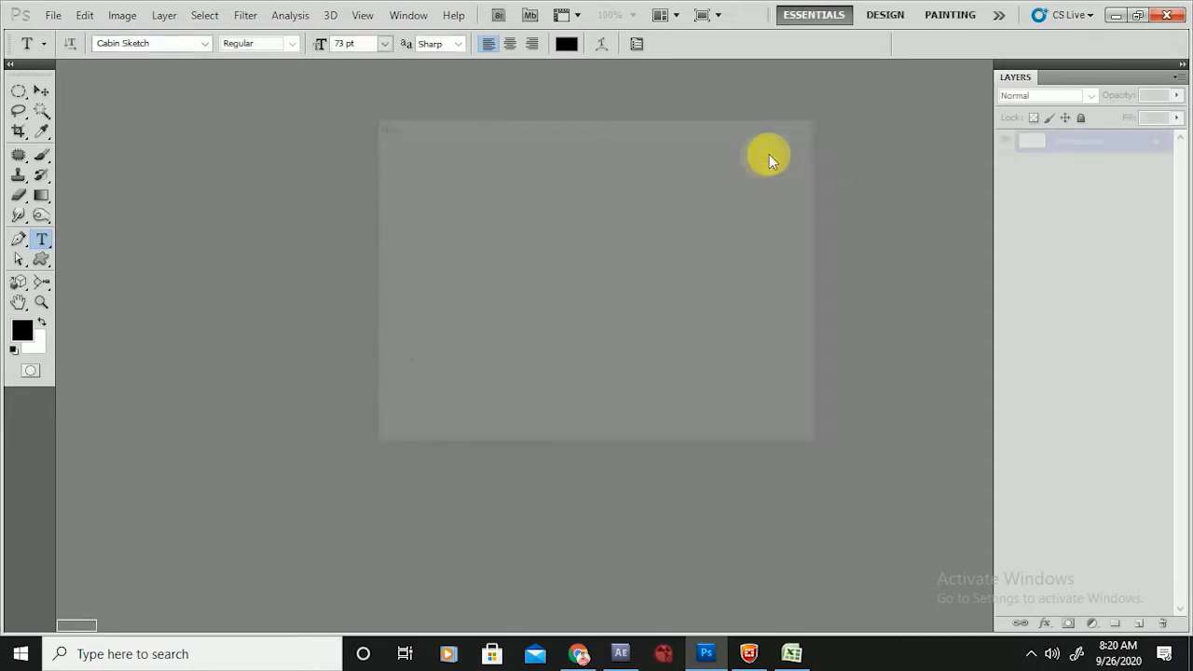
double_click(1120, 159)
key("Return")
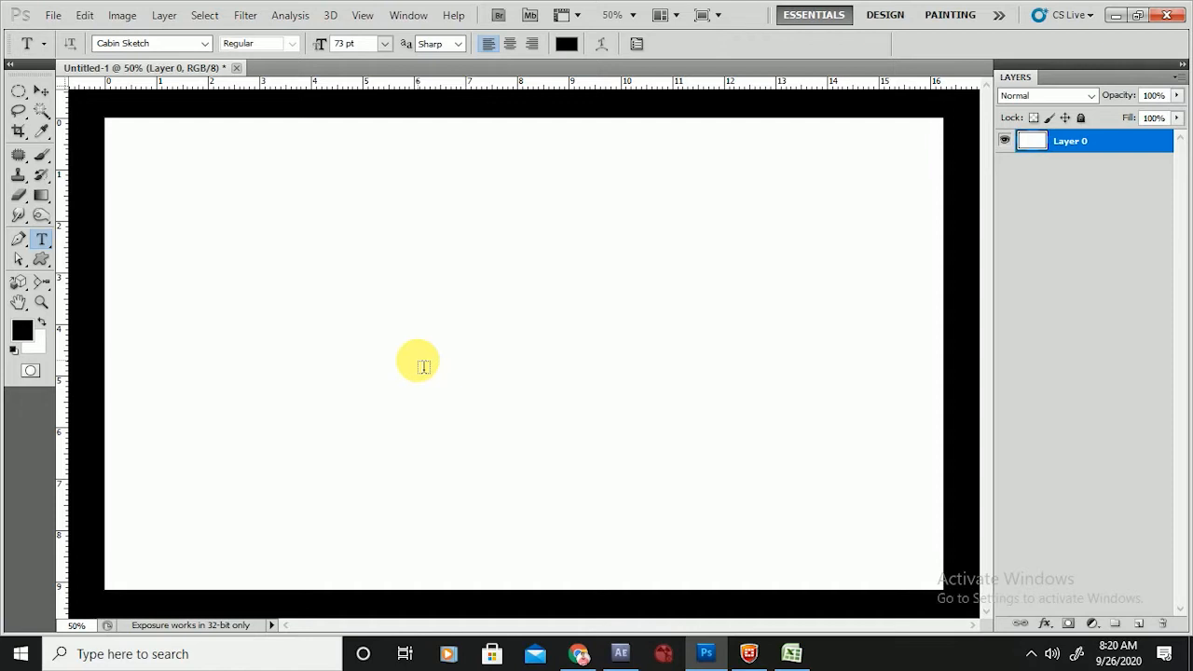
- Add the text HAPPY in black Cabin Sketch Regular at 73 pt near the middle of the canvas
left_click(410, 347)
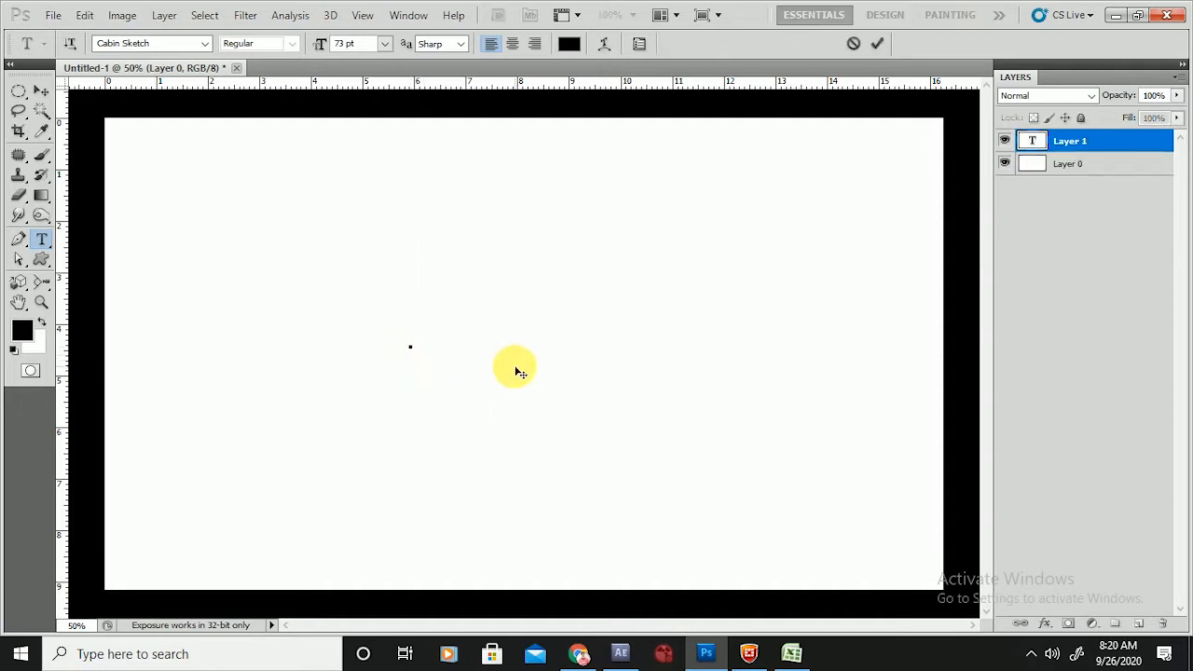
type("H")
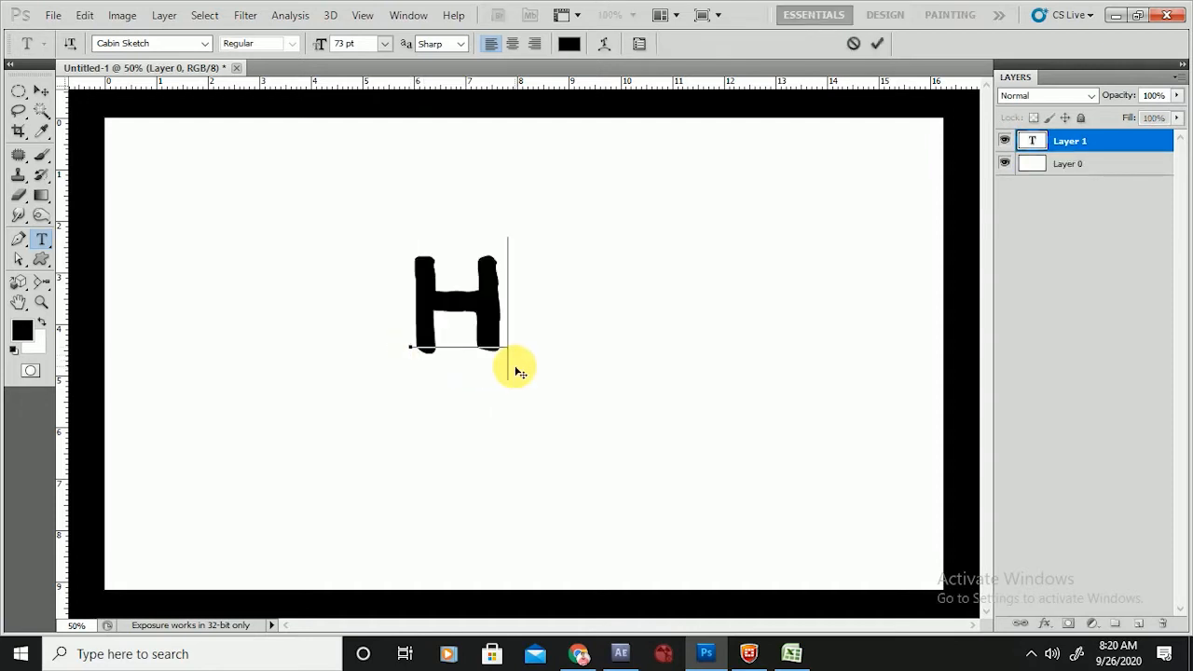
type("a")
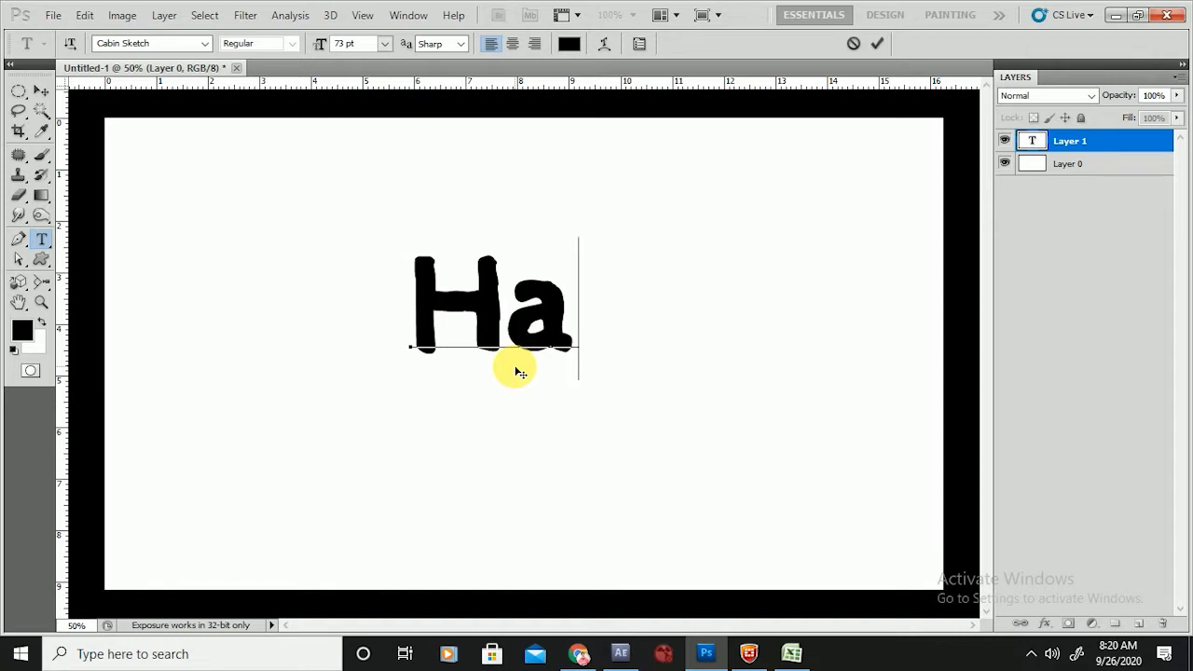
key("BackSpace")
type("APP")
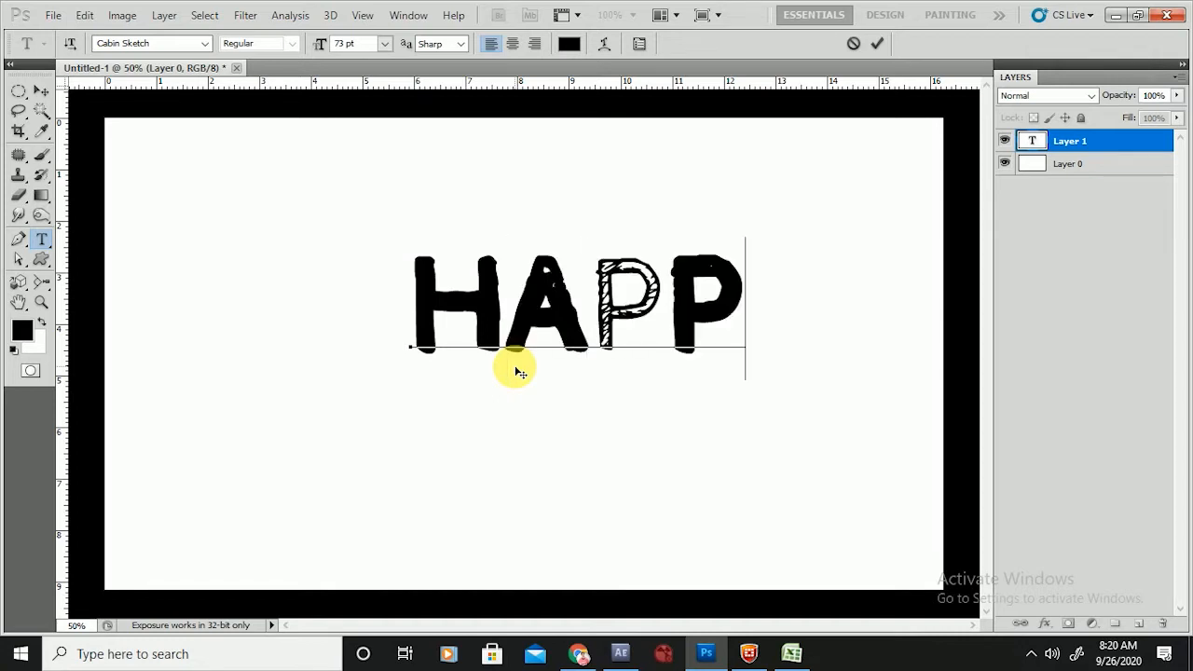
type("Y")
- Delete and retype the middle letters of the text so that it reads HAPPY
left_click_drag(631, 306, 599, 321)
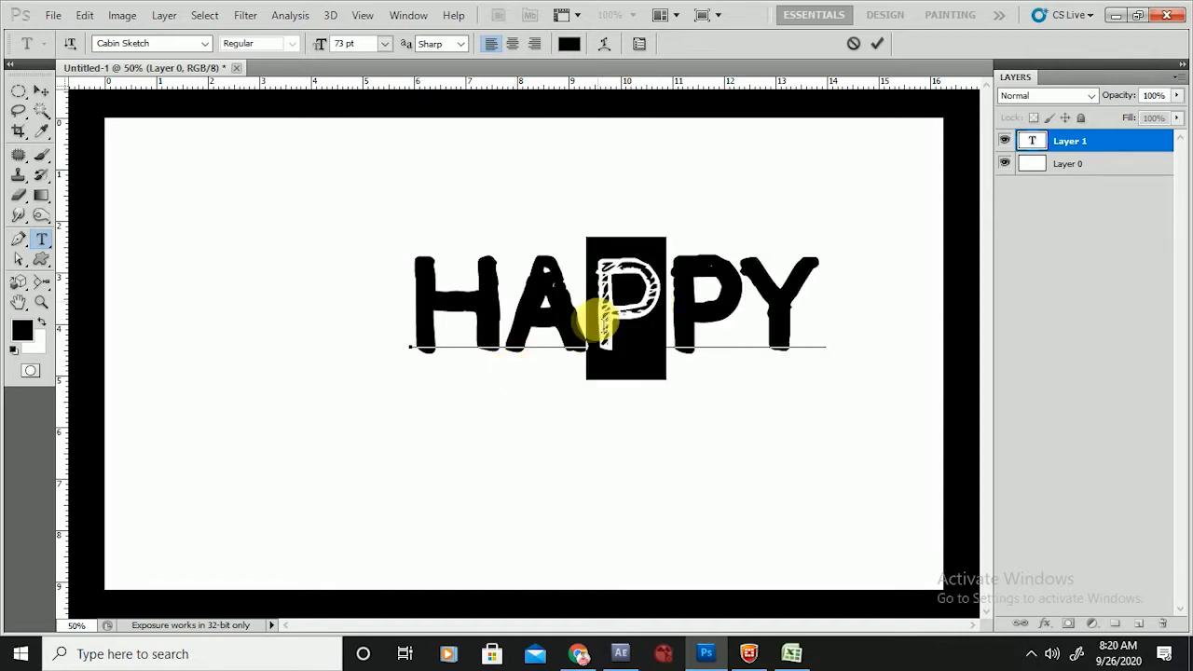
key("Right")
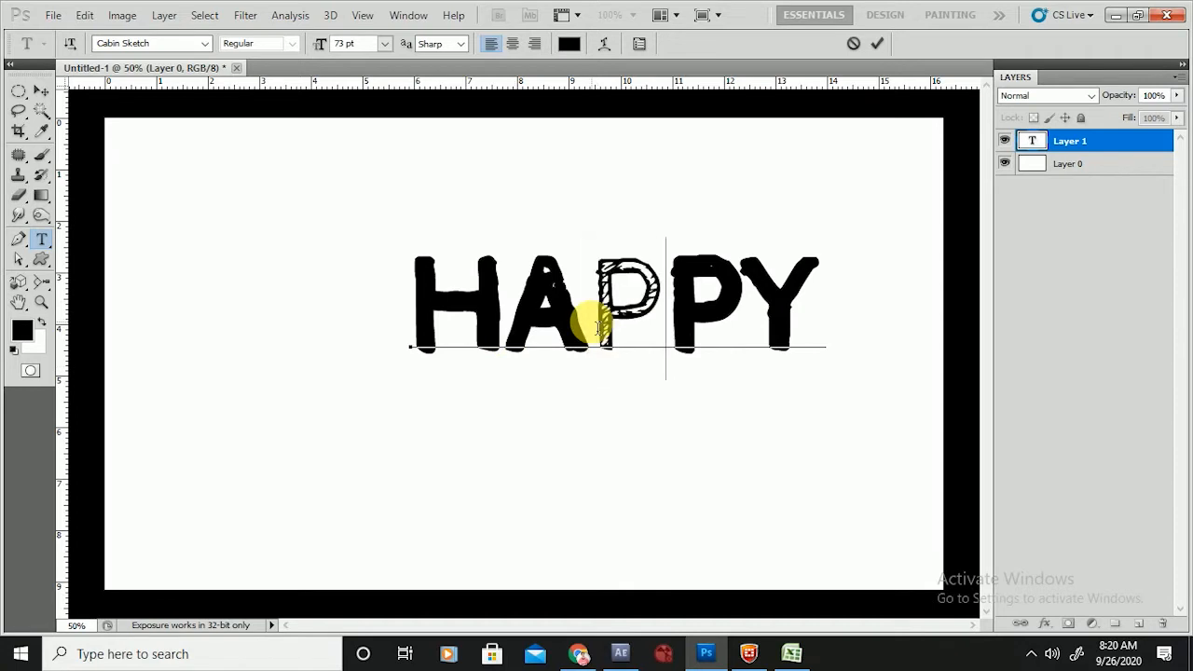
left_click_drag(647, 314, 599, 342)
type("P")
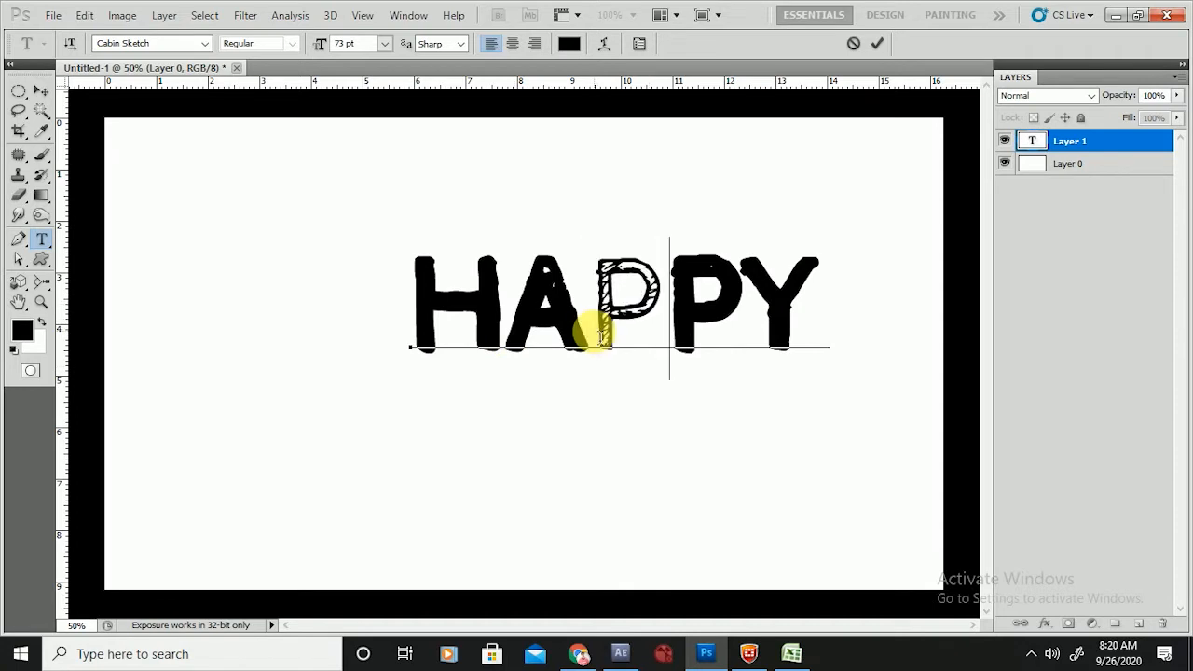
key("BackSpace")
type("p")
key("BackSpace")
key("BackSpace")
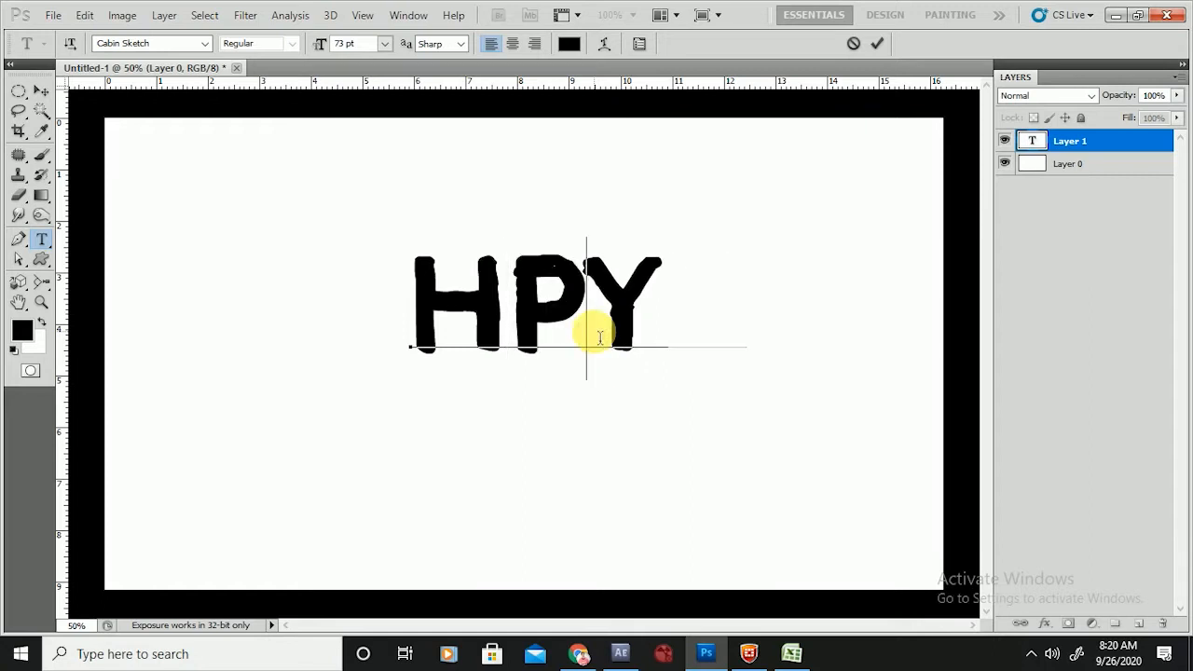
type("AD")
key("BackSpace")
type("P")
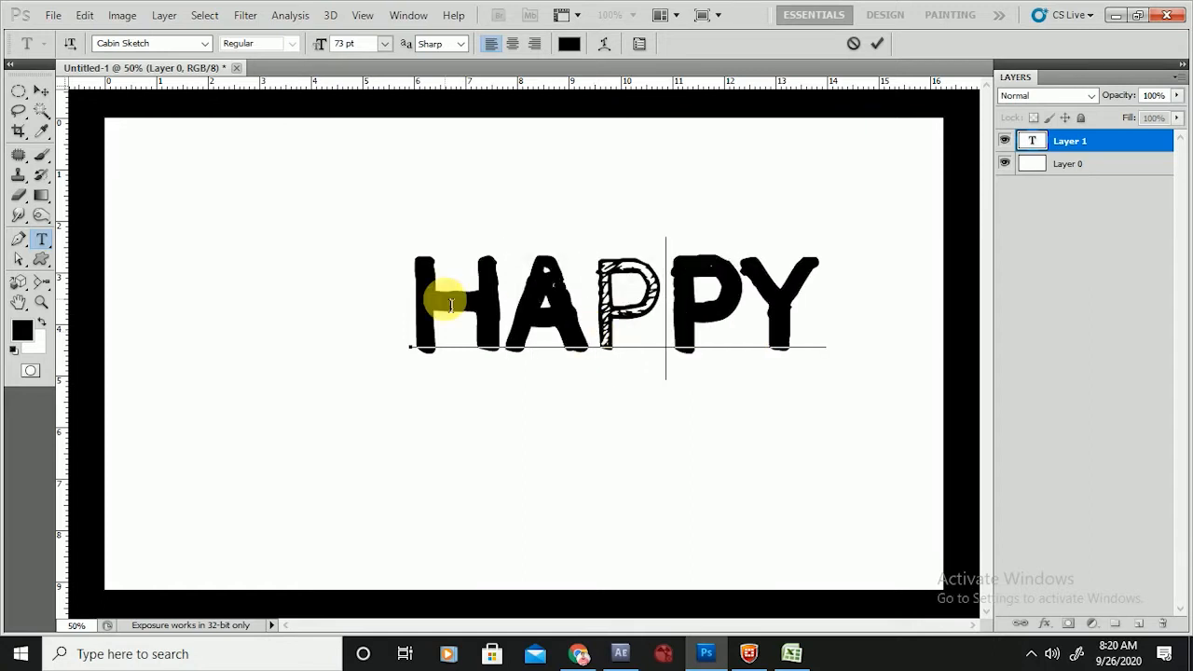
- Commit the HAPPY text and move it toward the left side of the canvas
left_click(41, 91)
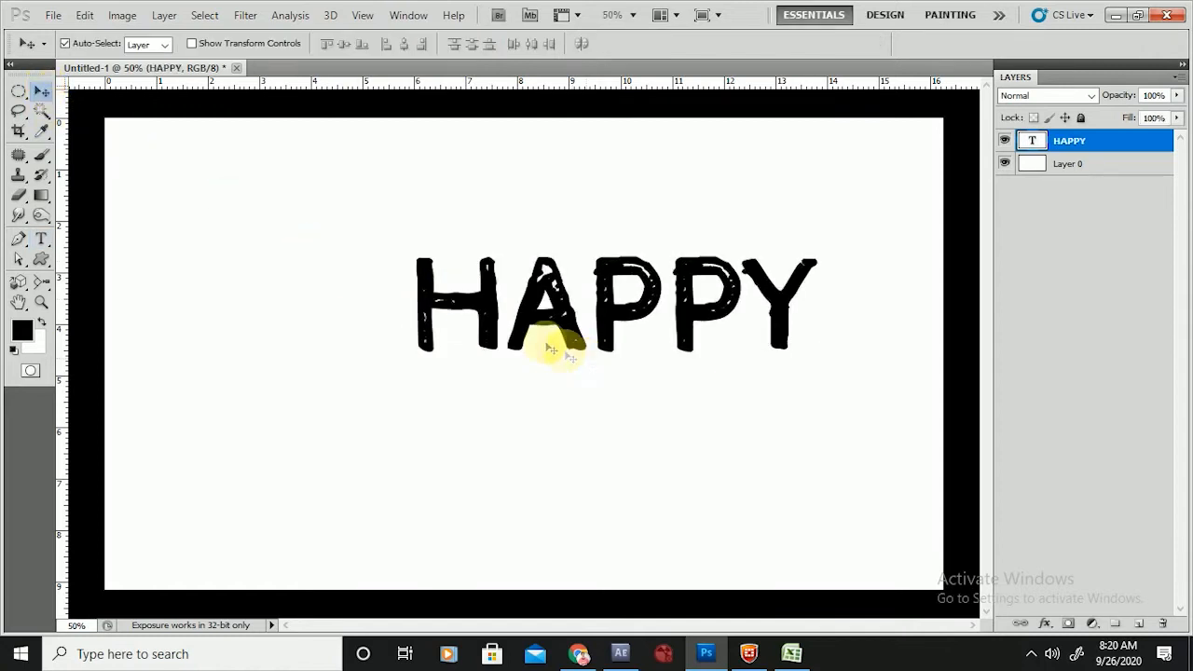
scroll(493, 314, "up", 1)
left_click_drag(457, 314, 319, 322)
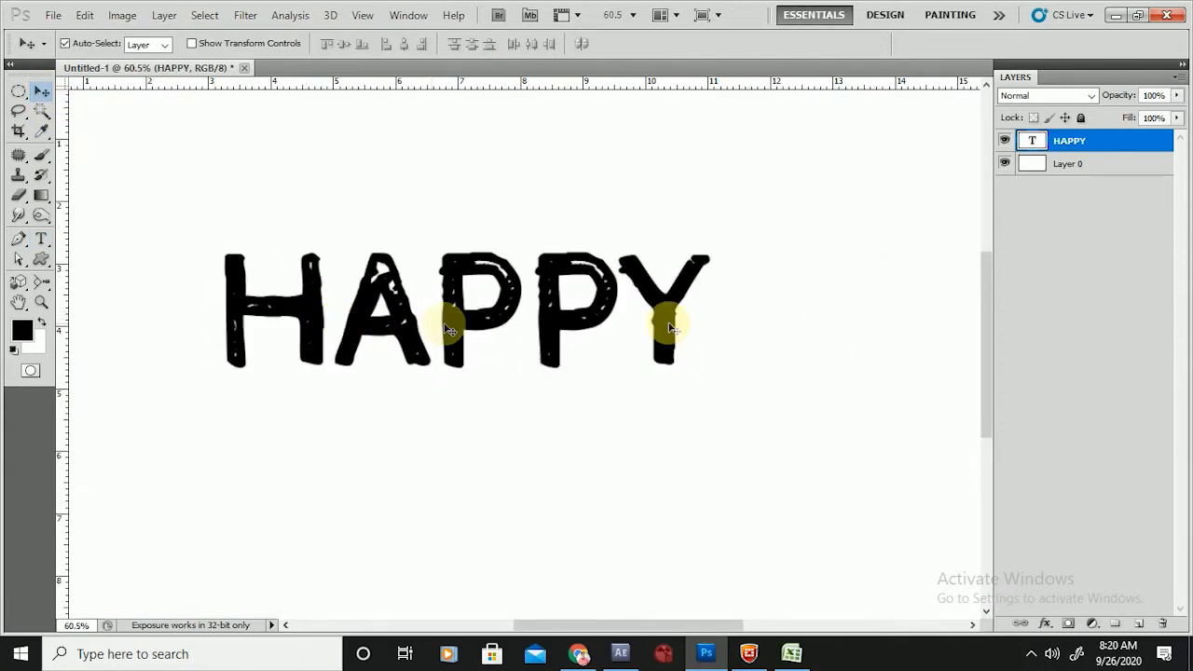
scroll(842, 280, "down", 2)
- Set the foreground color to orange ffae00 and fill Layer 0 with it
left_click(1118, 165)
double_click(1072, 165)
left_click(1139, 197)
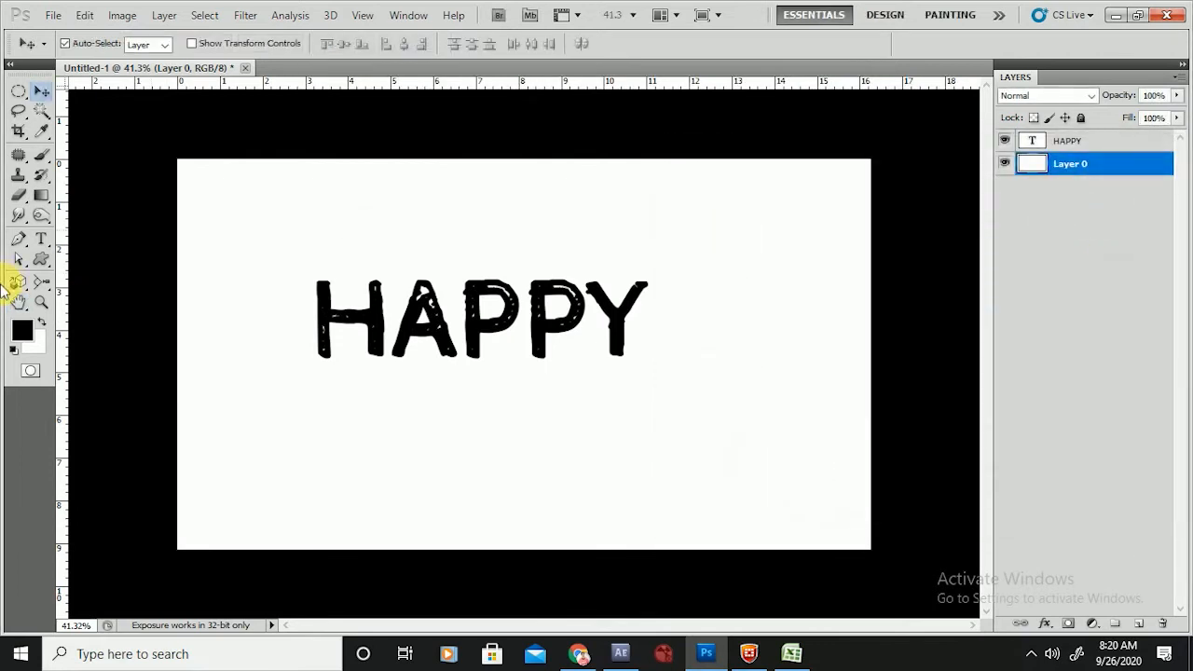
left_click(21, 329)
left_click_drag(955, 290, 955, 289)
left_click(878, 133)
left_click(1081, 81)
left_click(1103, 163)
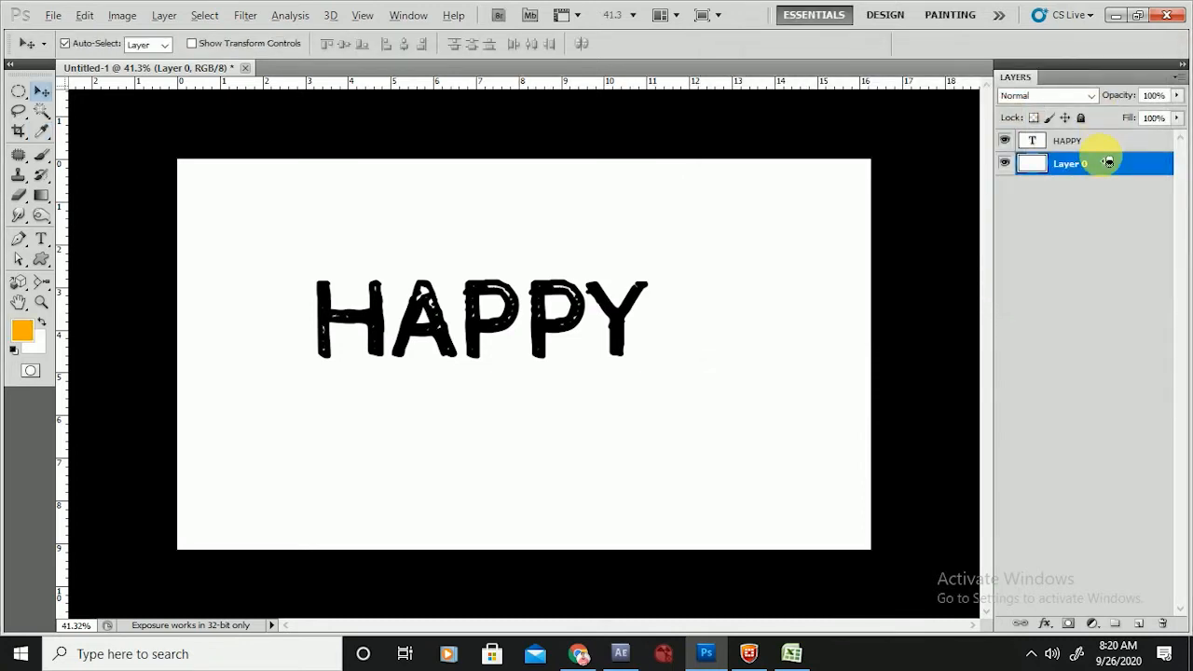
key("alt+BackSpace")
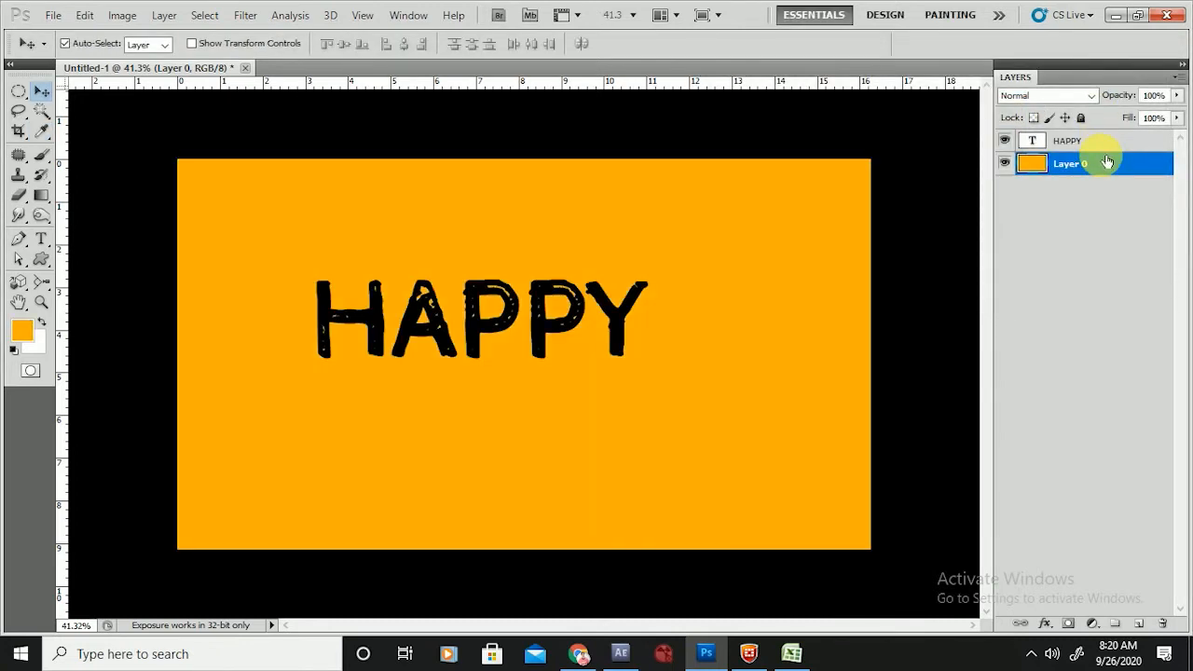
- Change the foreground color to a deeper orange, then fill Layer 0 with white and again with that orange
left_click(31, 338)
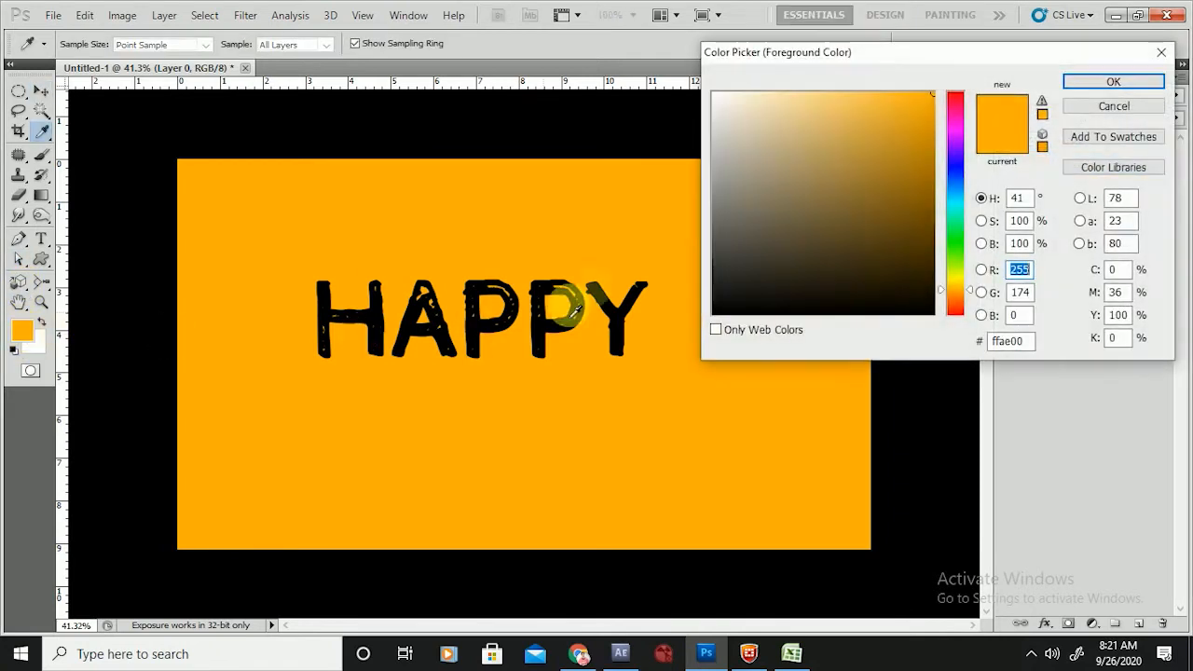
left_click(972, 291)
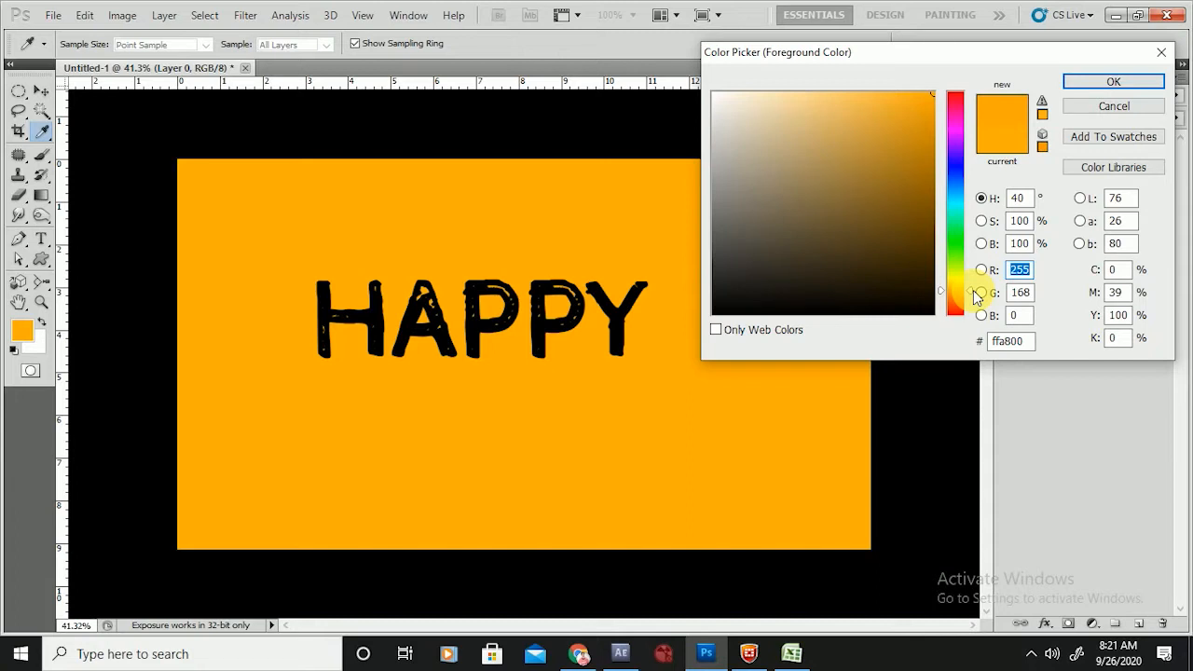
left_click(975, 296)
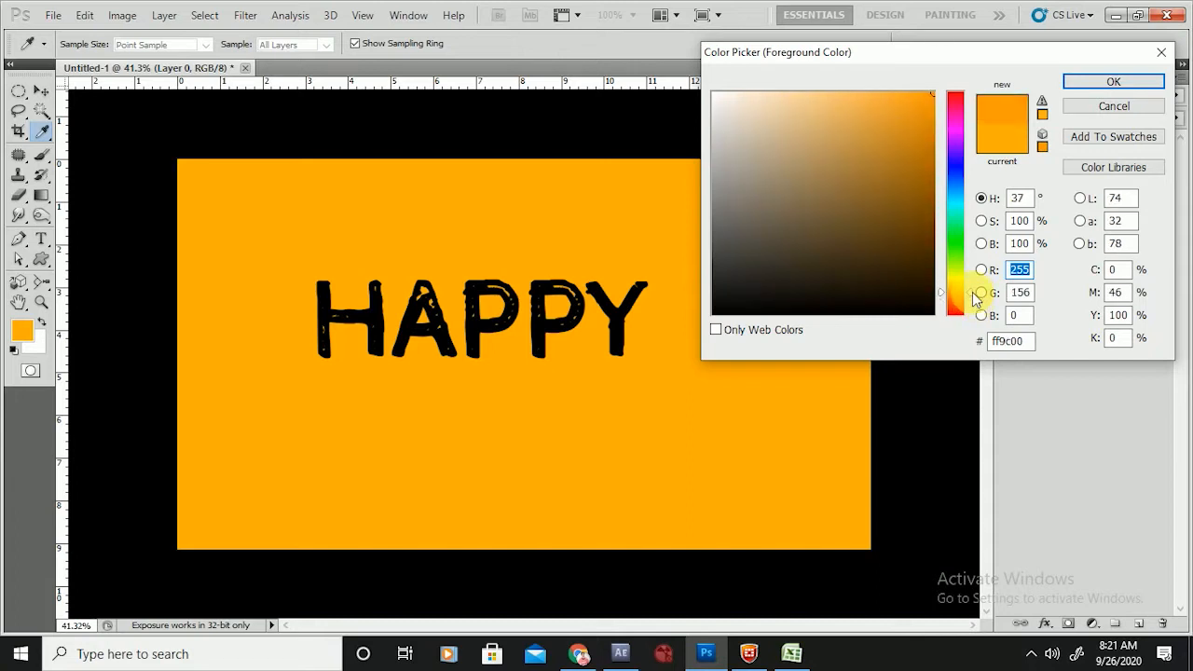
left_click(972, 300)
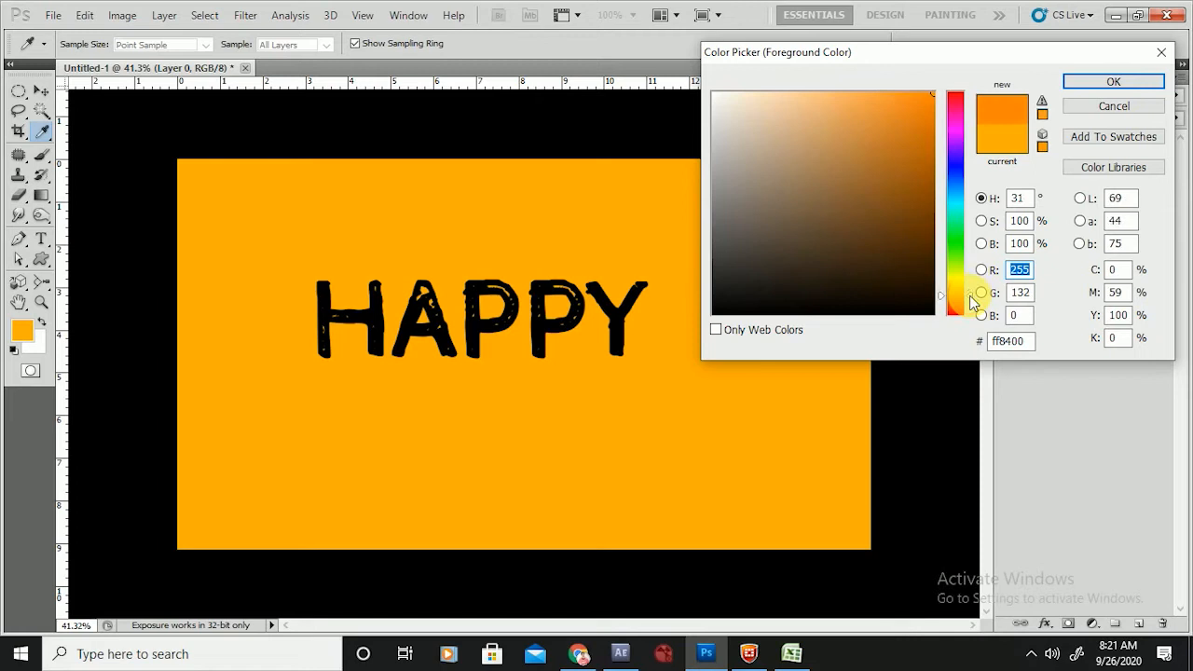
left_click(1109, 83)
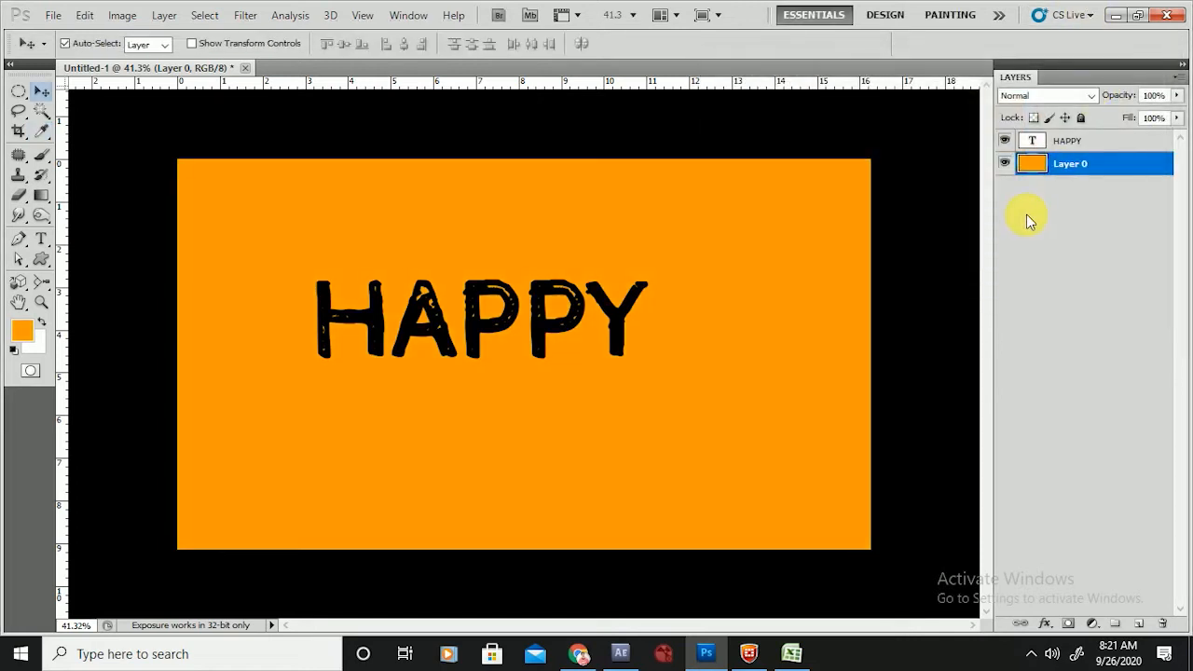
key("ctrl+BackSpace")
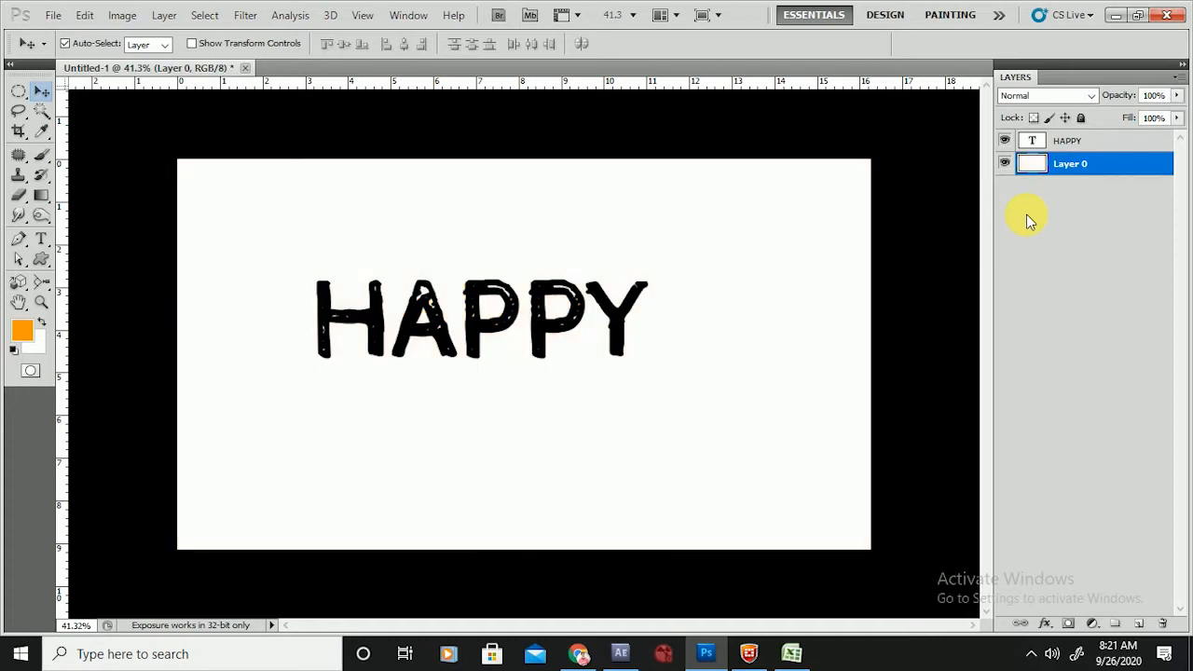
key("alt+BackSpace")
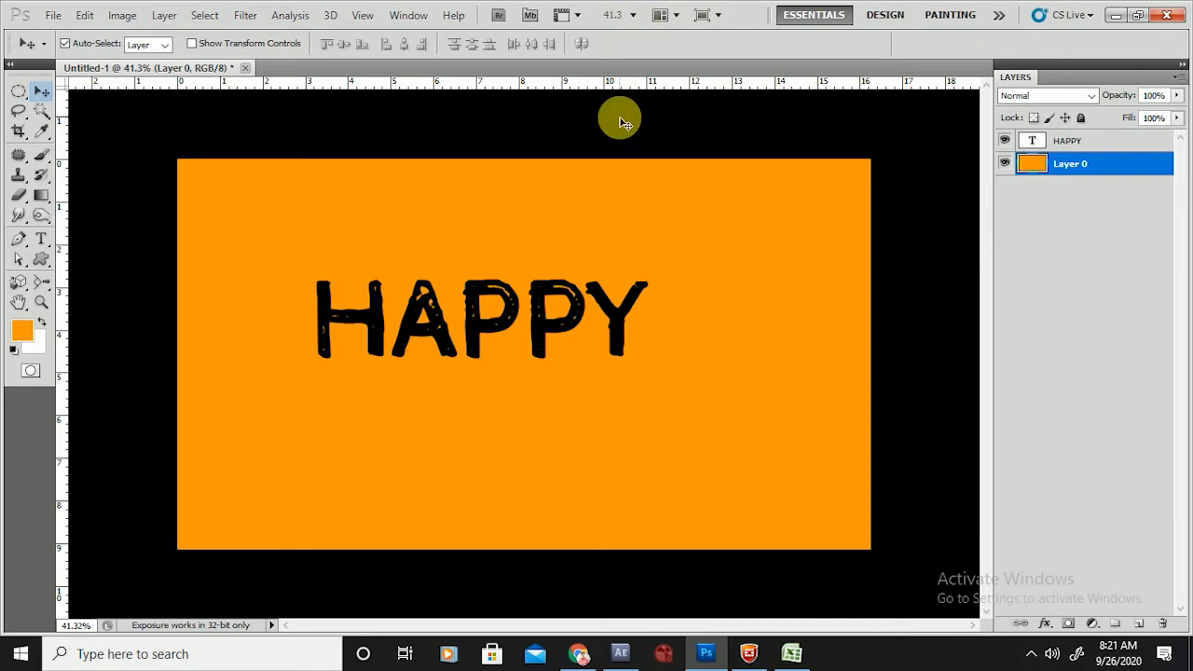
- Move the HAPPY text to the canvas center and scale it up toward the upper right
scroll(561, 317, "up", 3)
left_click_drag(534, 339, 612, 380)
scroll(615, 382, "down", 3)
key("ctrl+t")
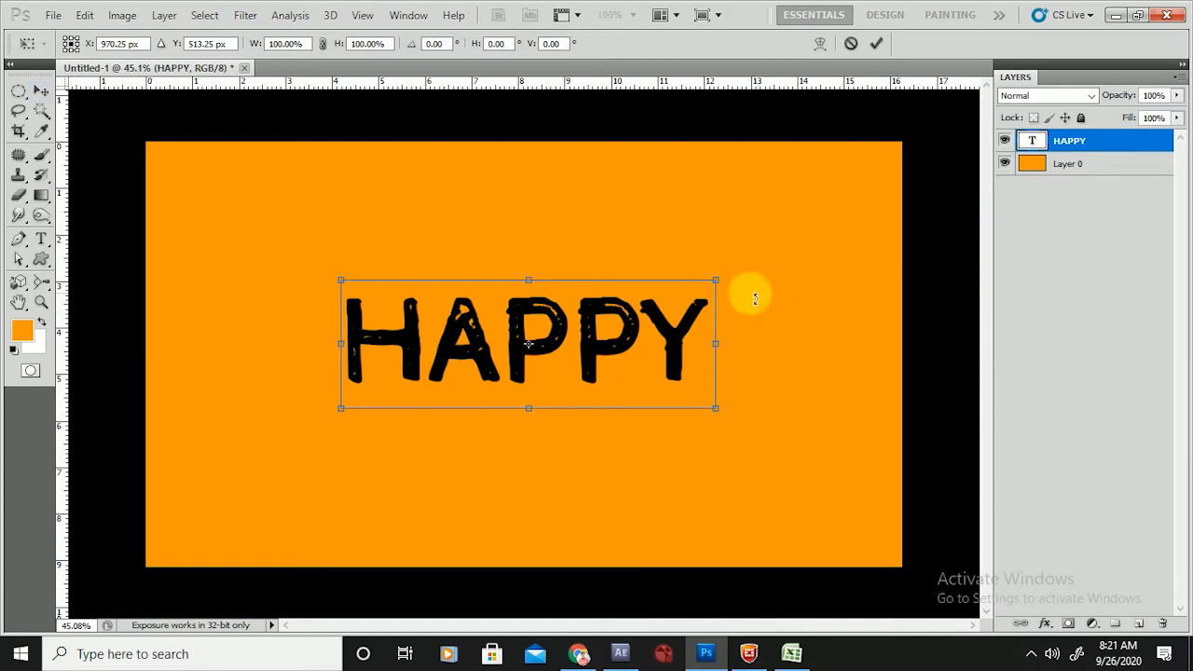
left_click_drag(710, 279, 847, 171)
key("Return")
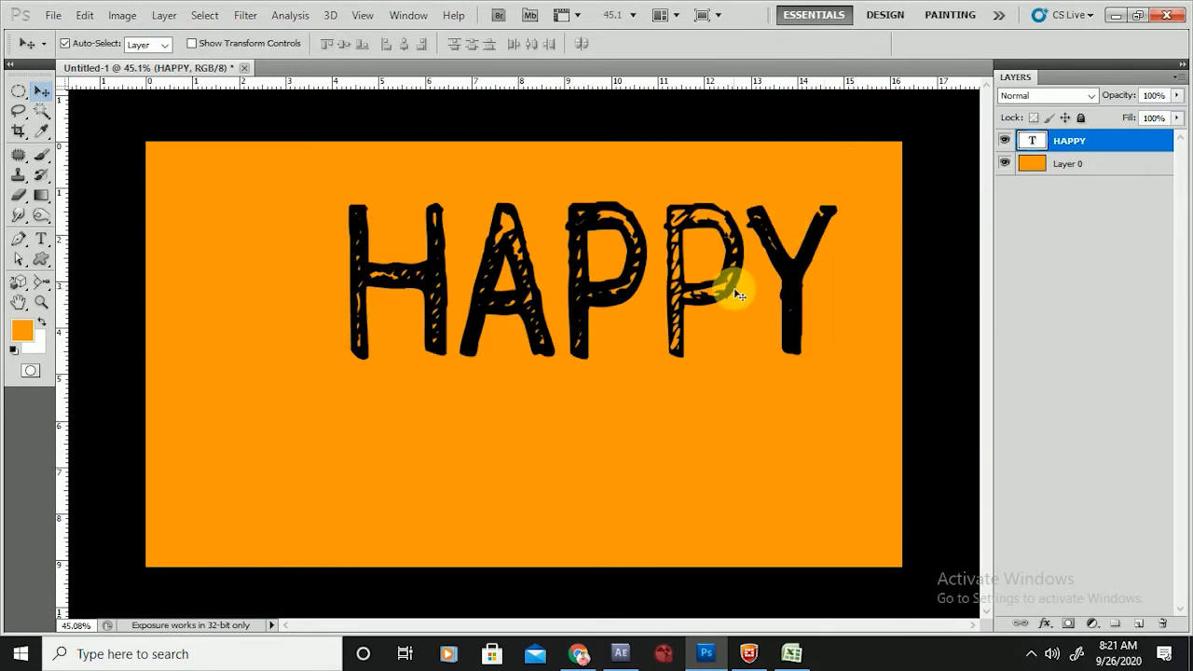
- Delete the enlarged HAPPY text layer and enter HAPPY again as new 73 pt Cabin Sketch text
key("t")
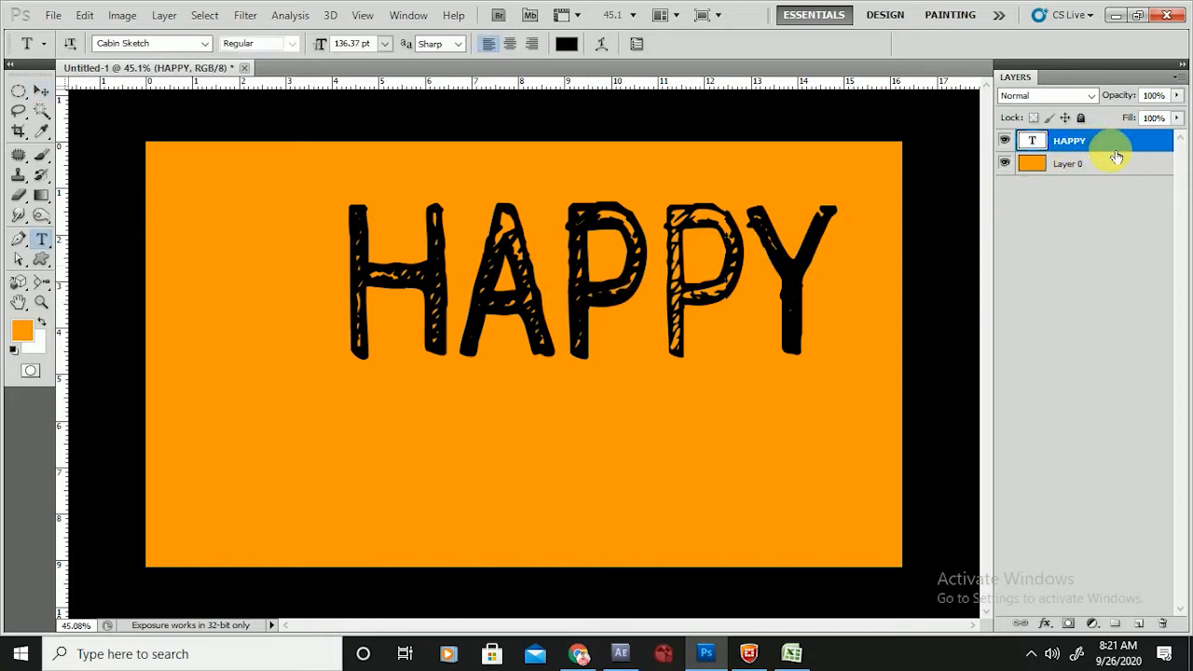
key("Delete")
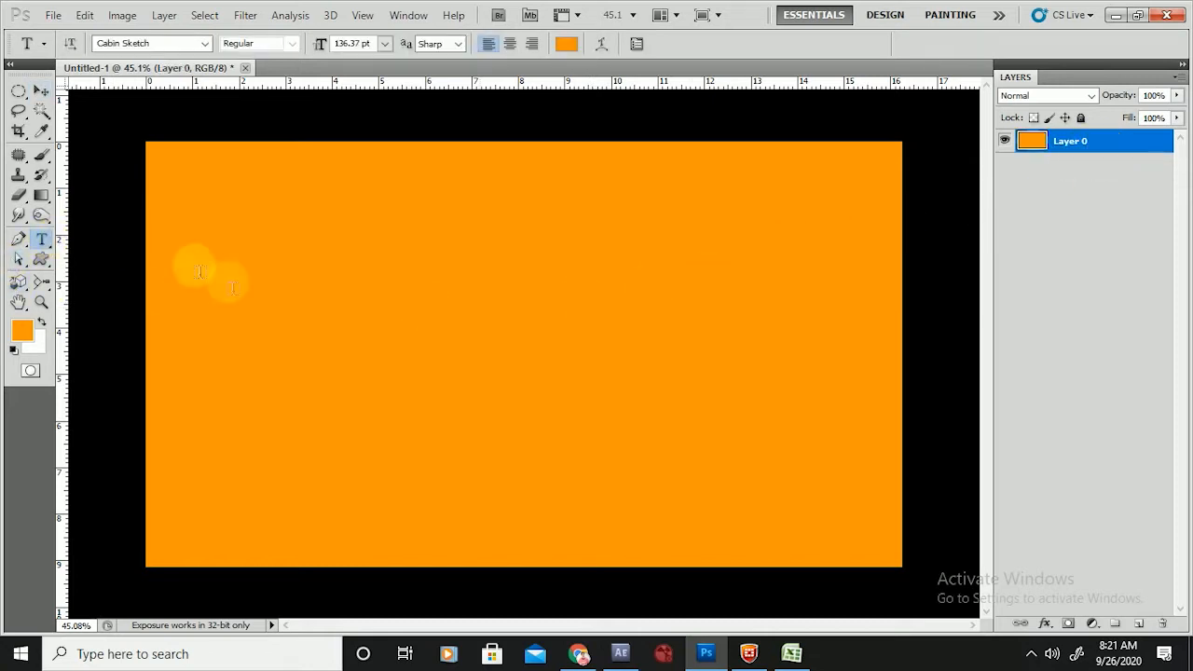
left_click(359, 351)
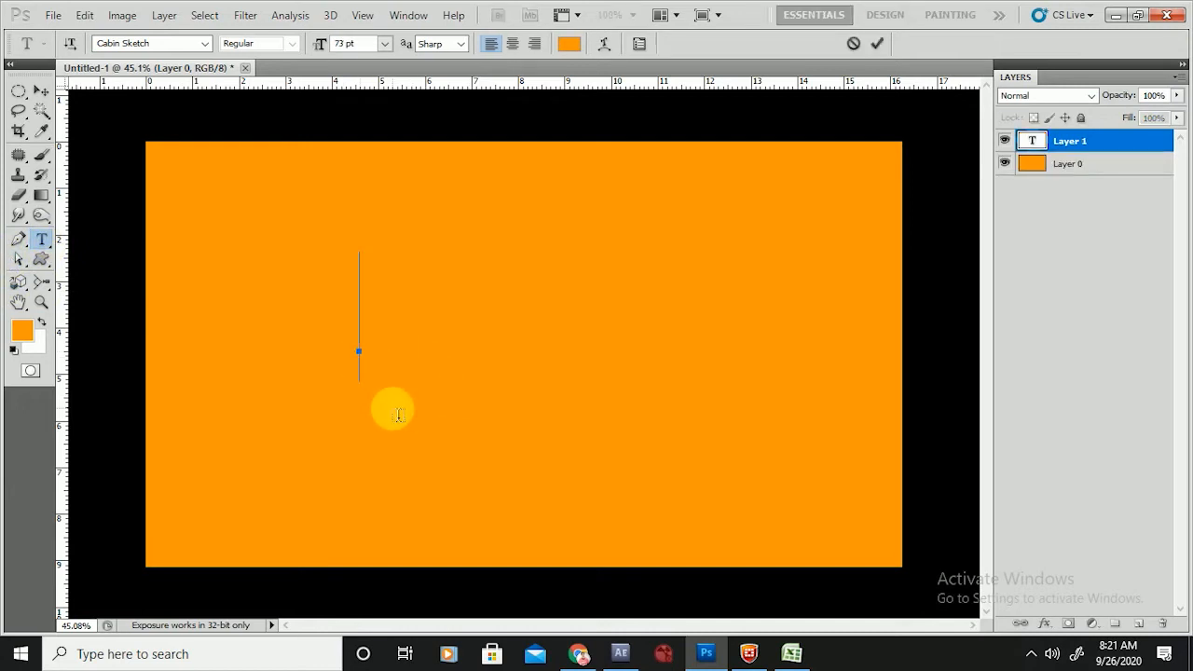
key("BackSpace")
type("Hello")
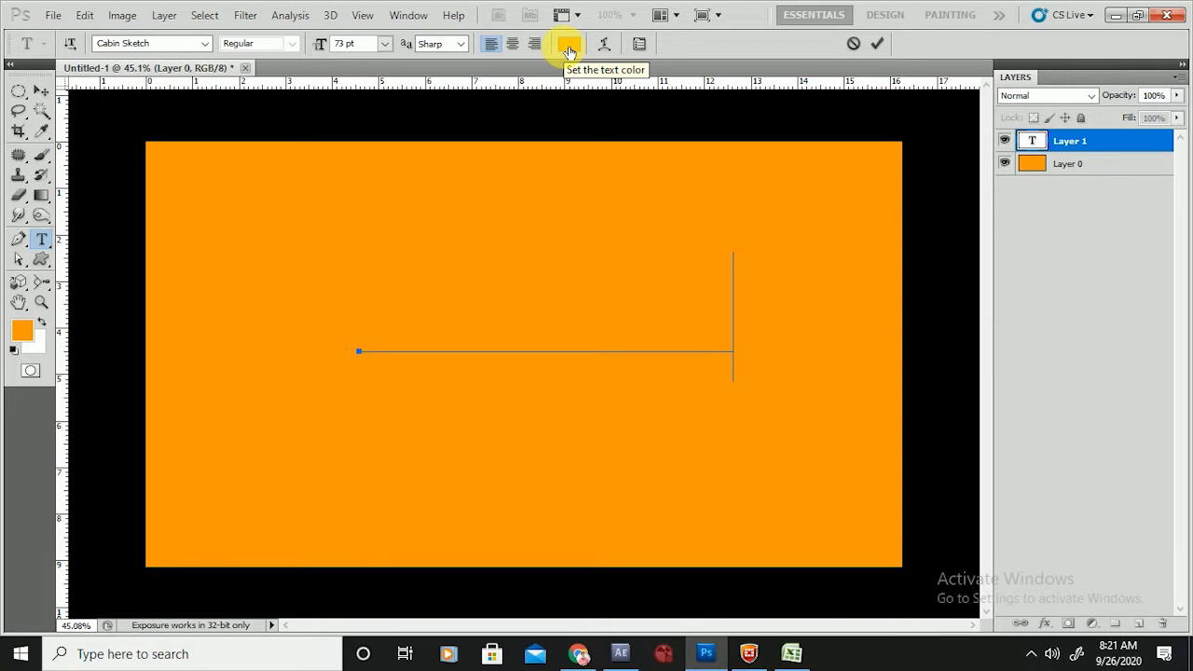
- Change the color of the HAPPY text to white ffffff
left_click(569, 53)
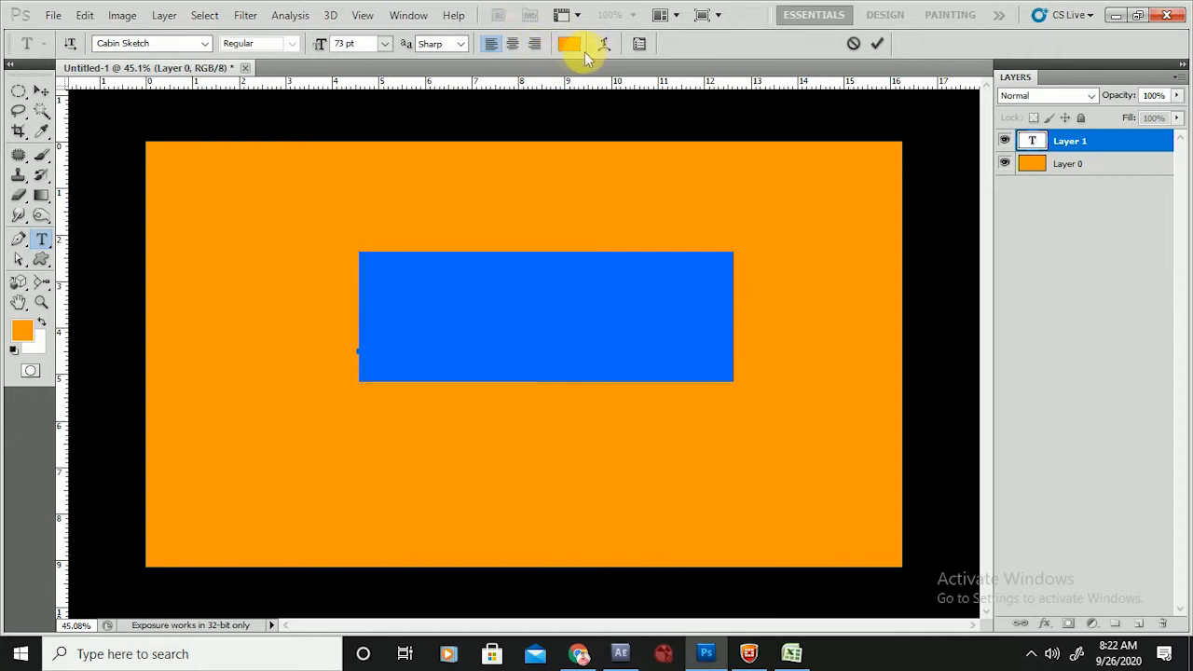
left_click(570, 47)
left_click_drag(791, 178, 652, 18)
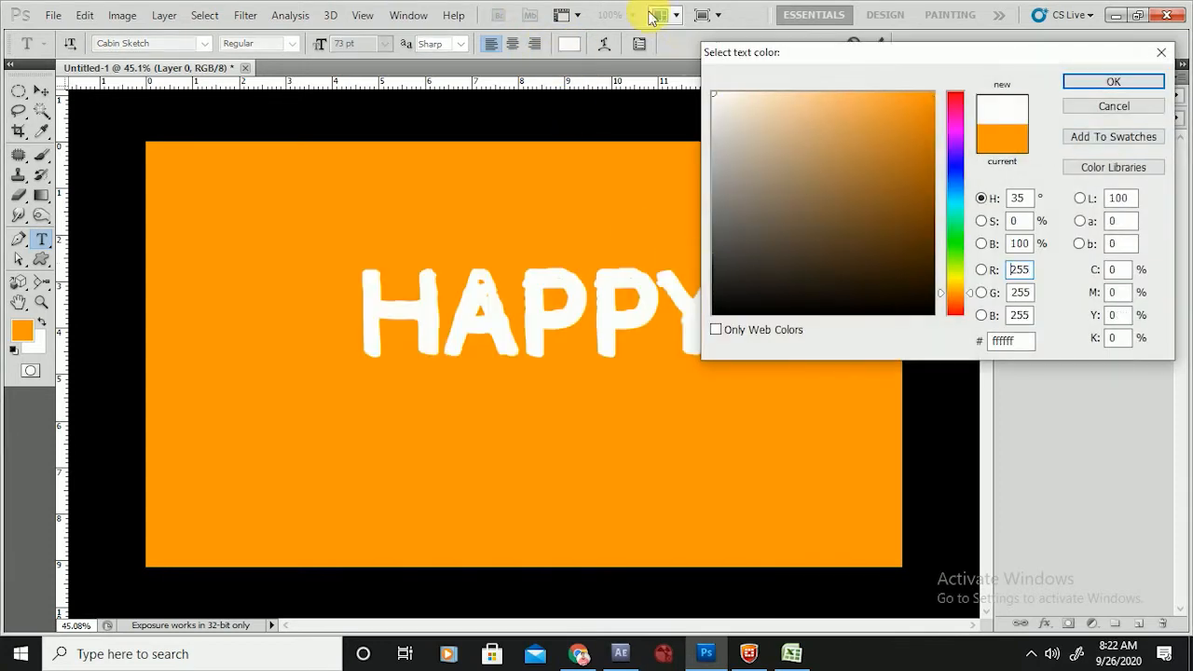
left_click(1112, 81)
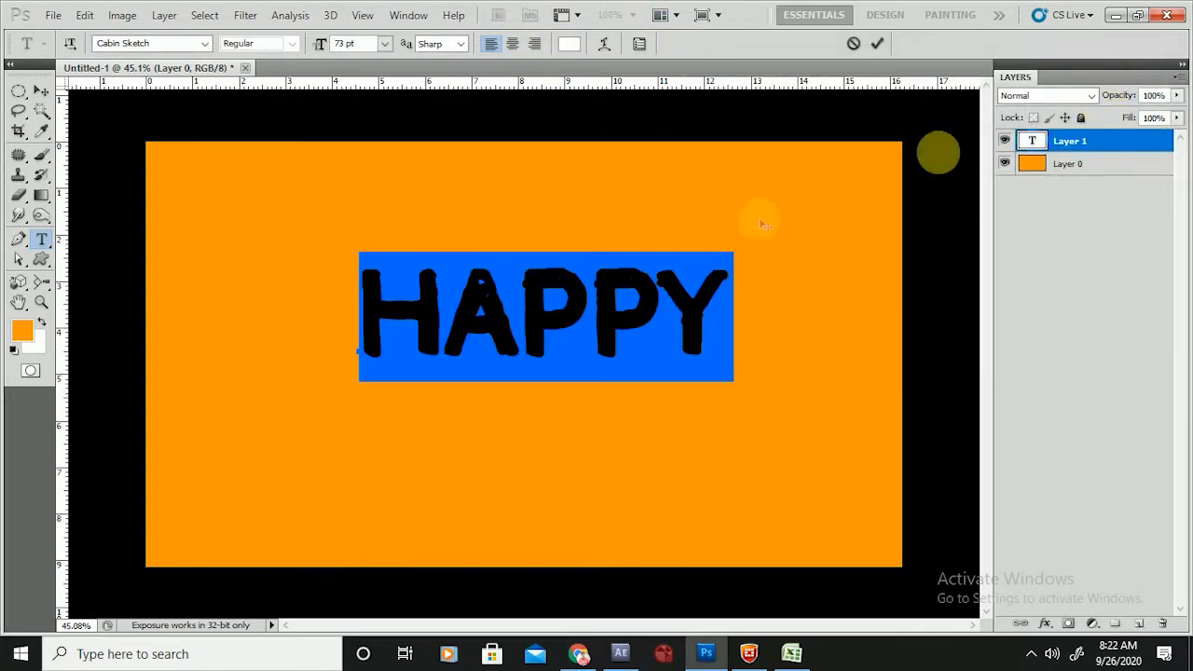
left_click(559, 328)
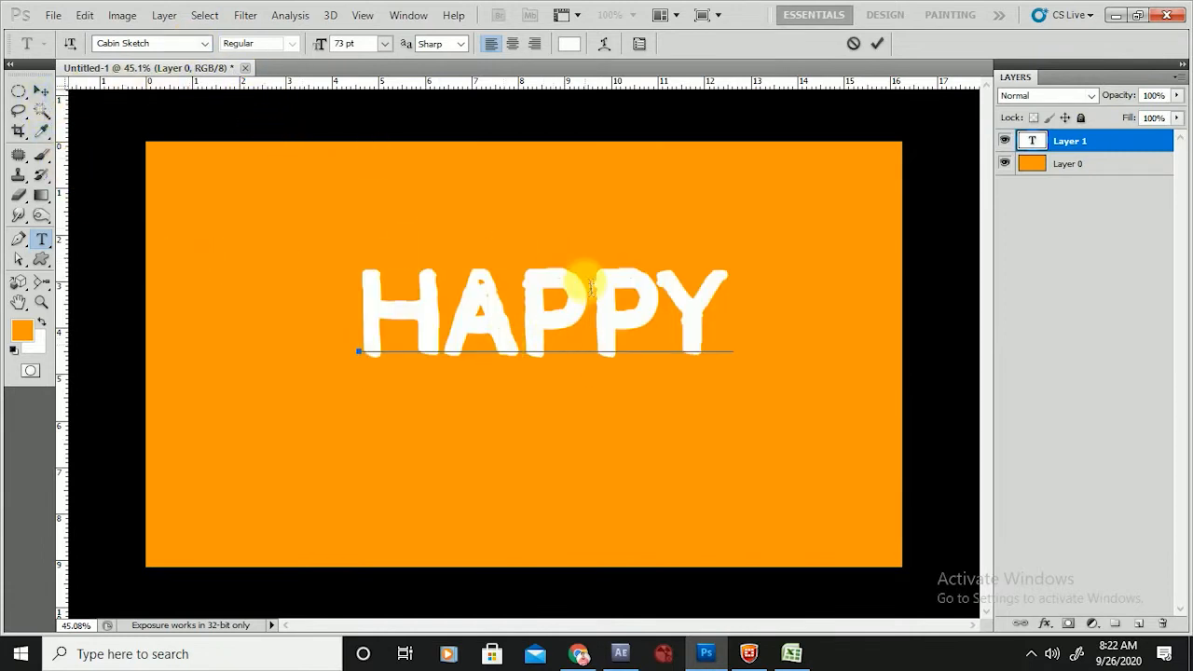
- Select all of the HAPPY text, change its font to Calibri and enlarge it until it nearly reaches the canvas's right edge
key("ctrl")
key("ctrl+a")
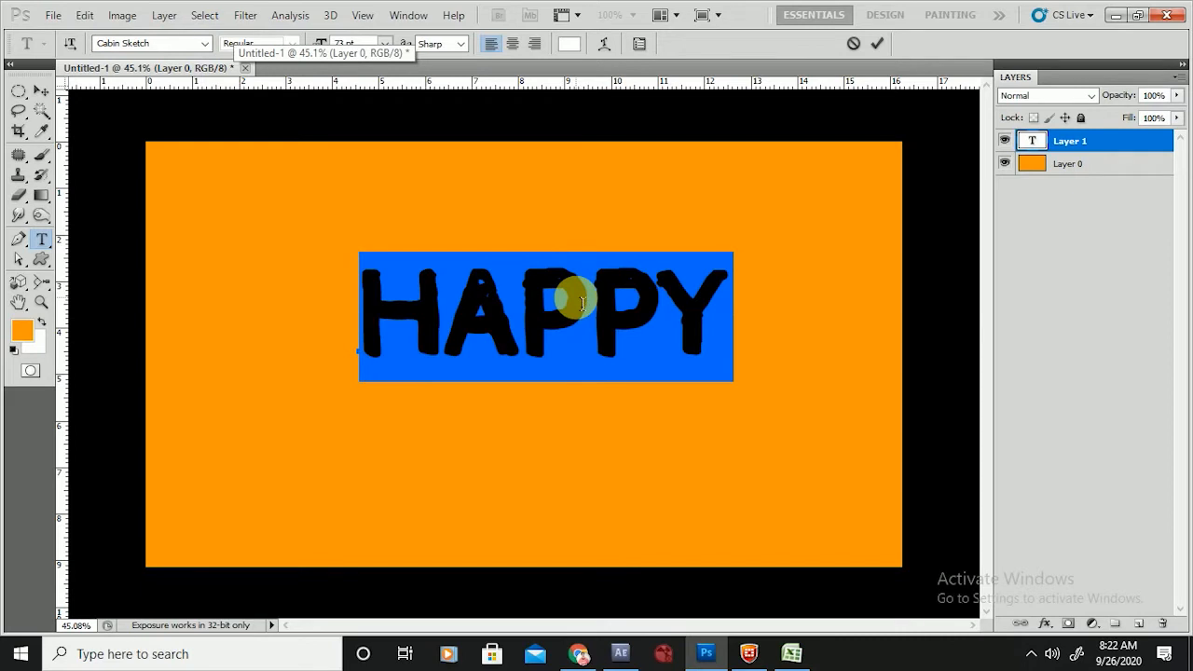
left_click(177, 47)
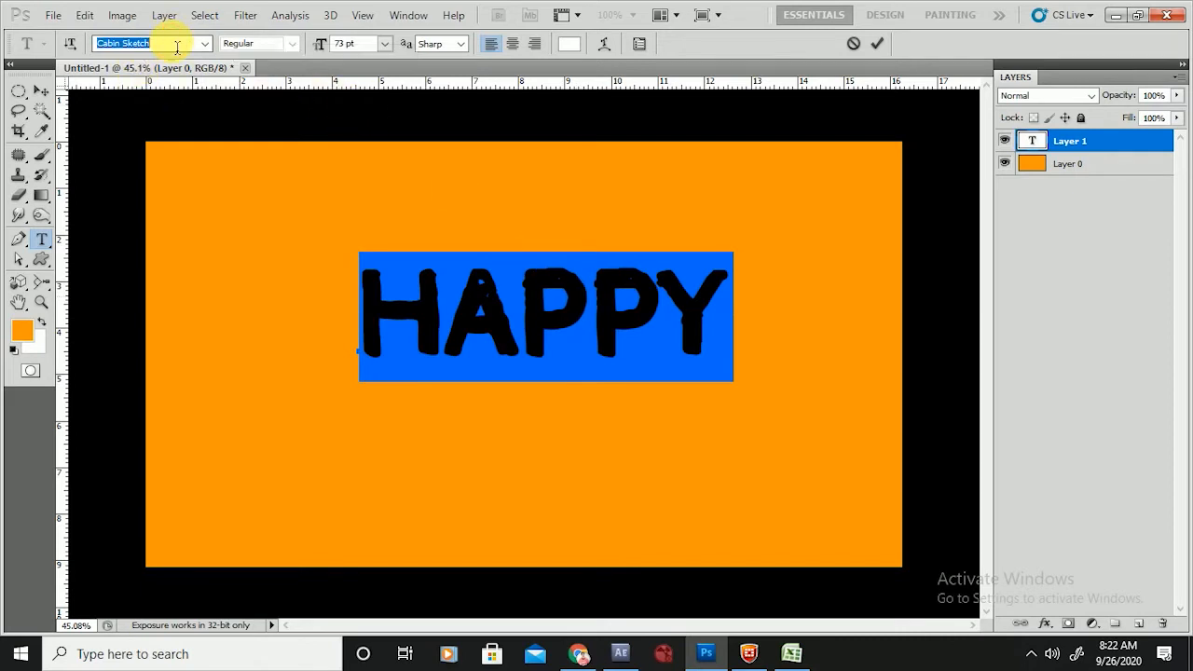
key("Down")
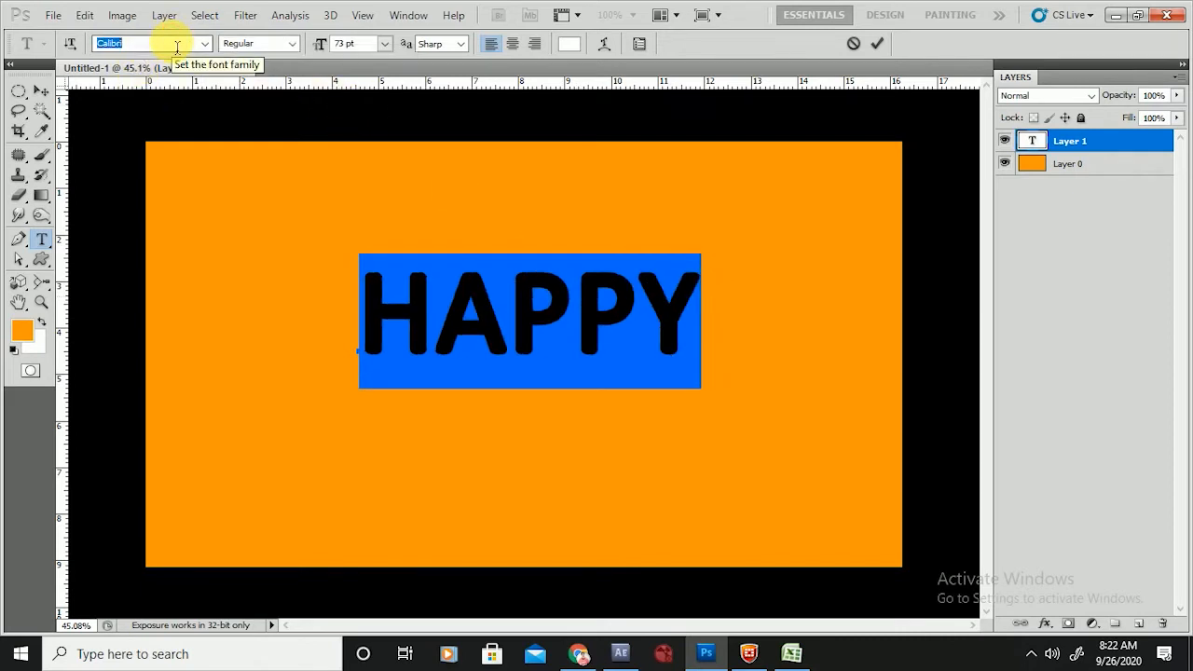
left_click(341, 51)
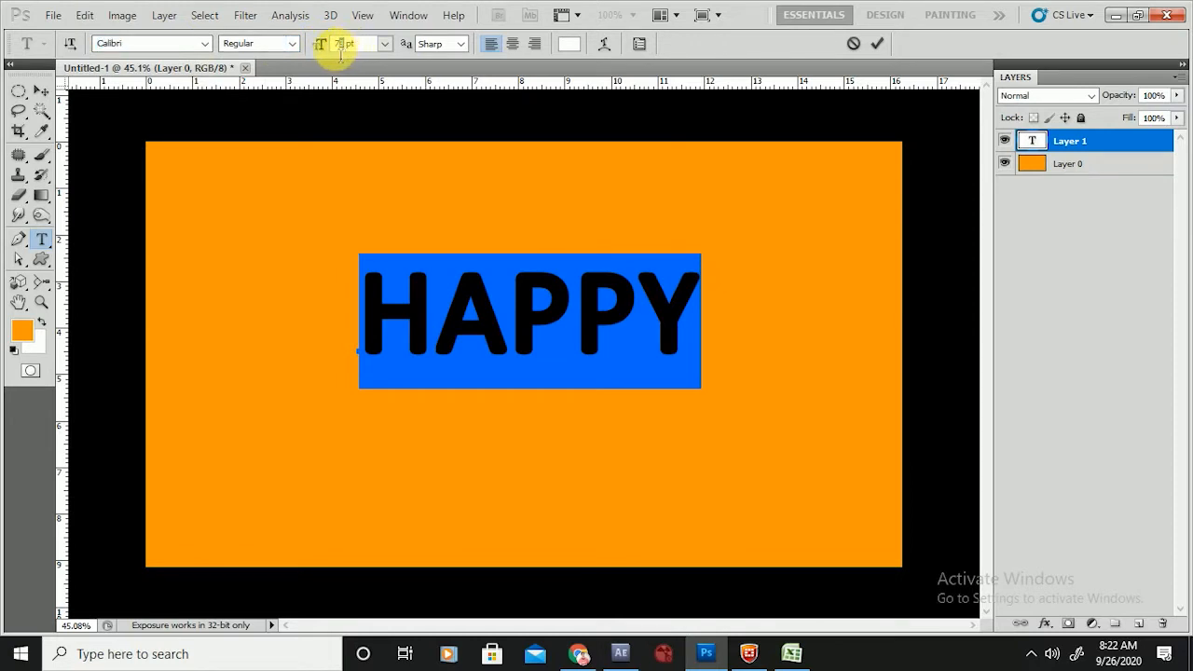
scroll(341, 45, "up", 16)
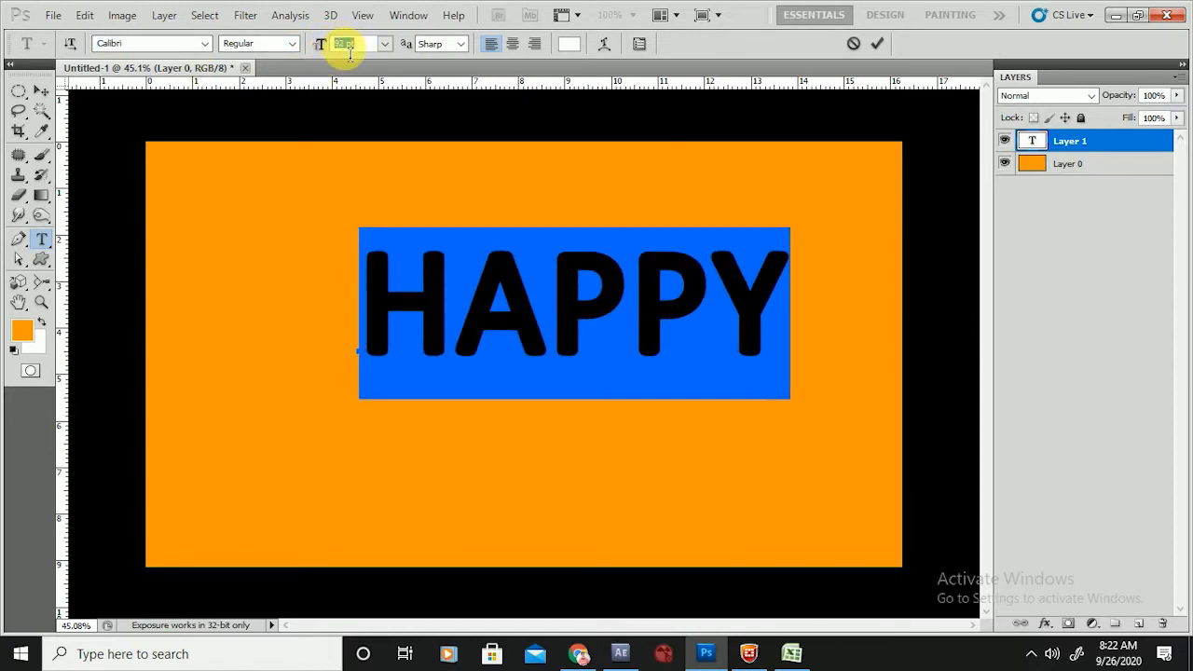
scroll(349, 46, "up", 8)
- Move the HAPPY text to the middle of the canvas and scale it proportionally to about 121%
left_click(41, 90)
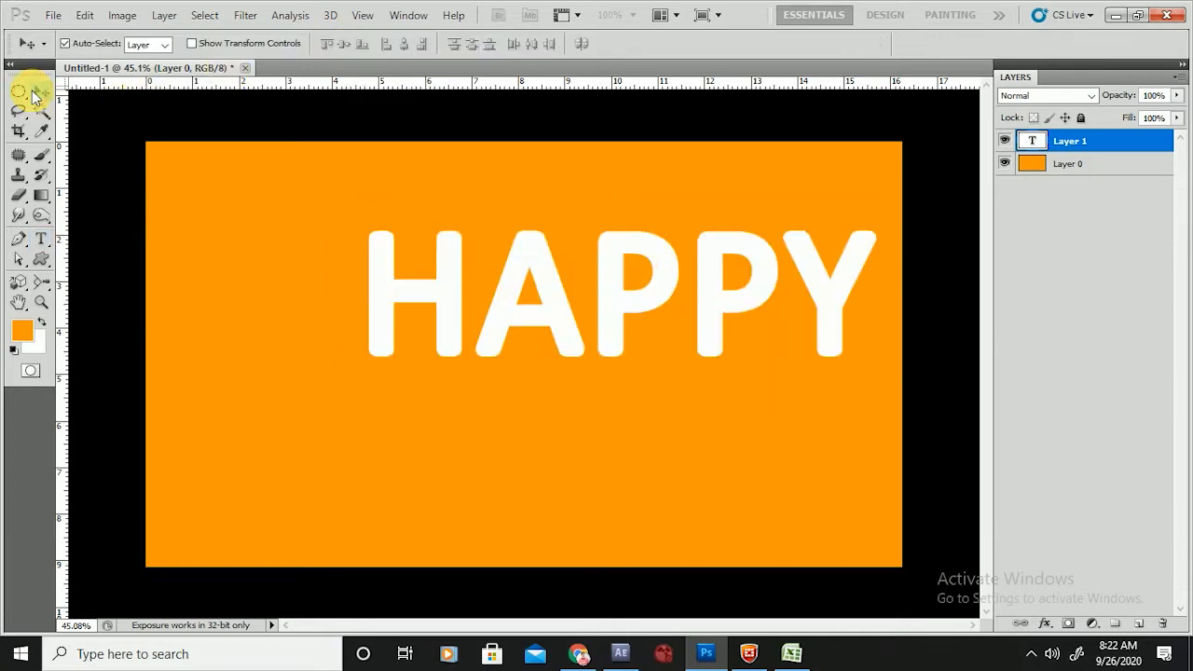
left_click_drag(457, 285, 331, 308)
left_click_drag(488, 320, 509, 338)
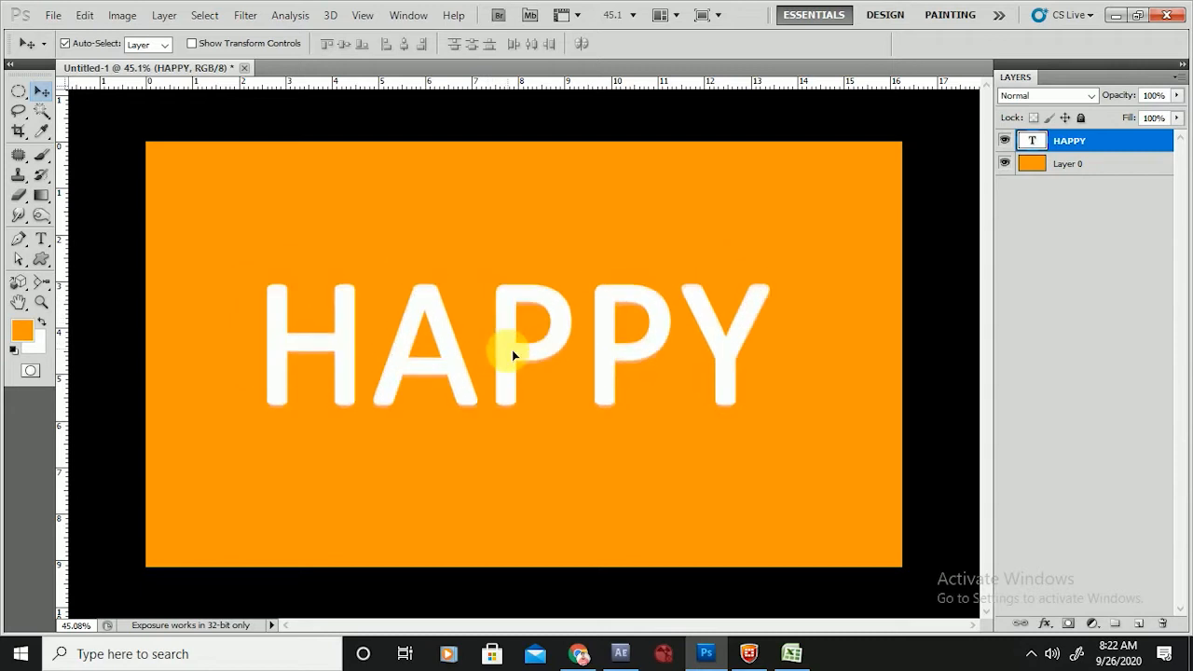
key("ctrl+t")
left_click_drag(772, 255, 826, 208)
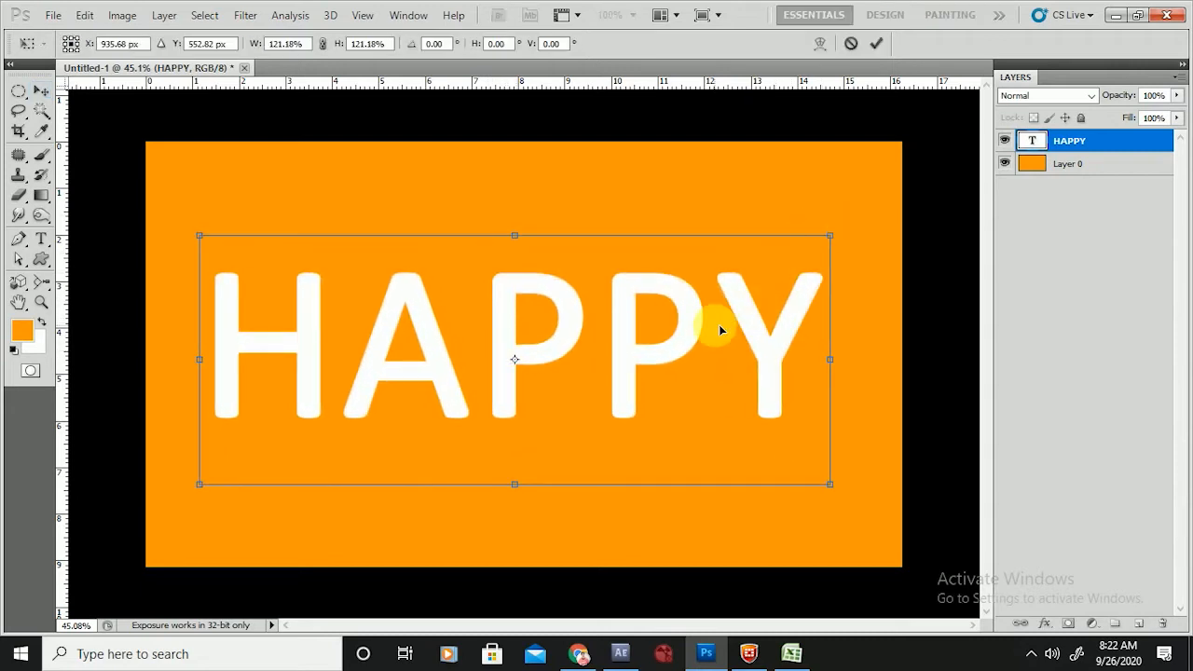
key("Return")
mouse_move(509, 376)
left_mouse_down()
mouse_move(519, 343)
mouse_move(526, 373)
left_mouse_up()
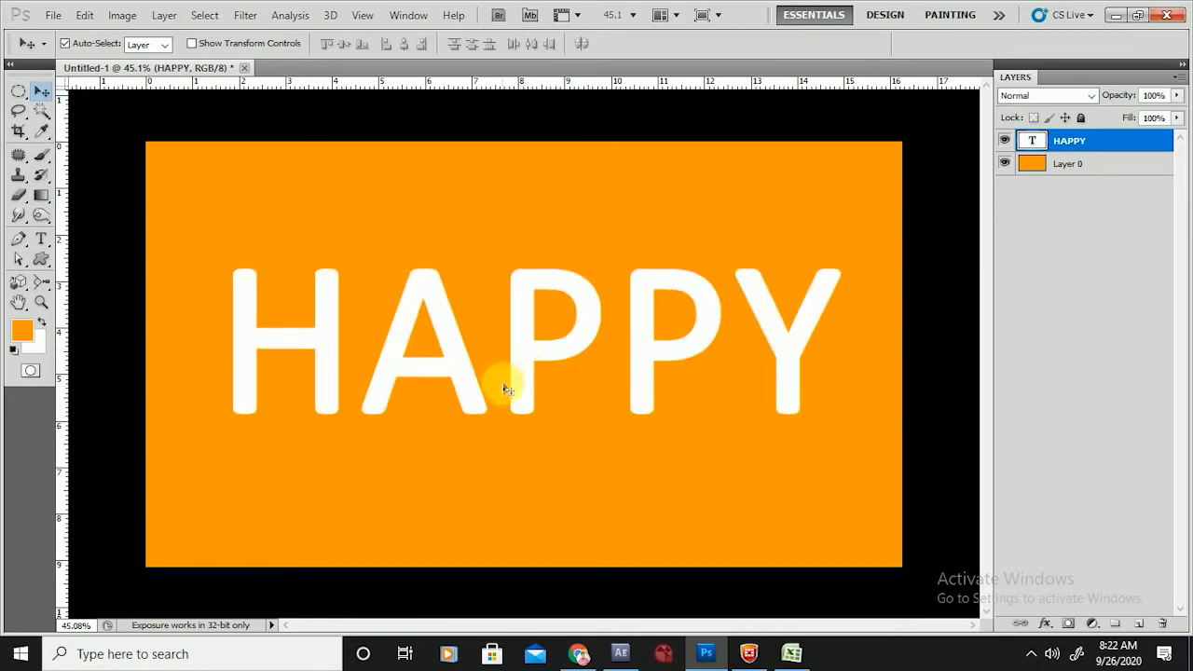
- Enable a Drop Shadow layer style on the HAPPY layer and open its settings
double_click(1139, 154)
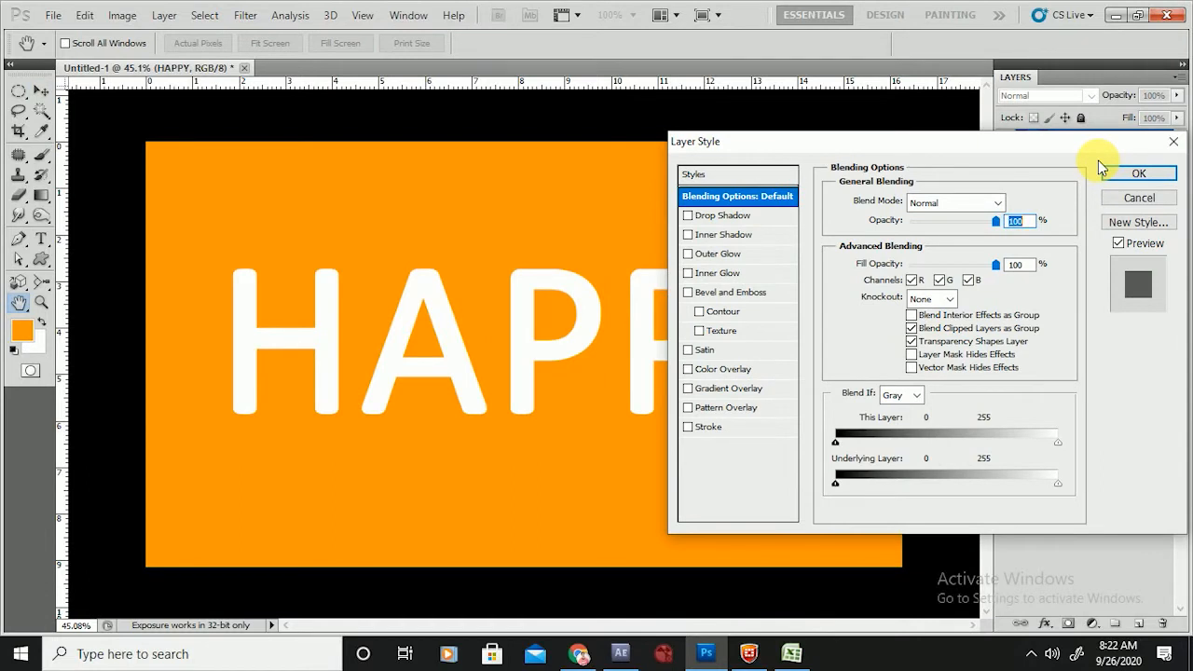
left_click_drag(887, 148, 1015, 144)
left_click_drag(879, 141, 919, 140)
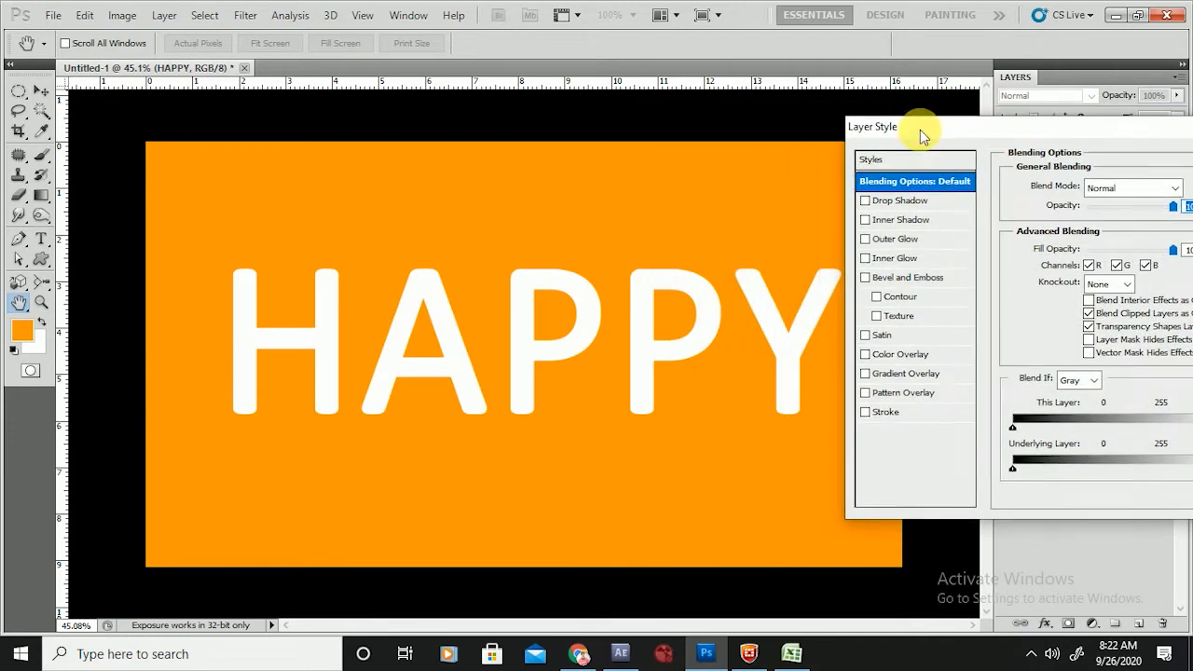
left_click(866, 202)
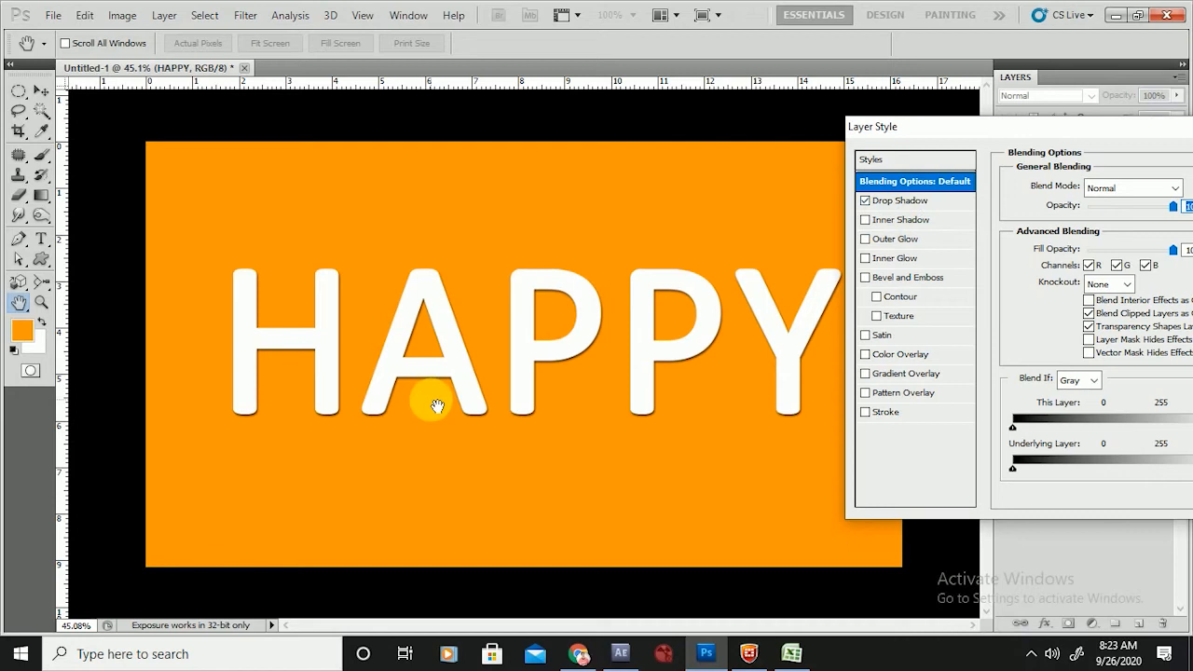
key("ctrl+plus")
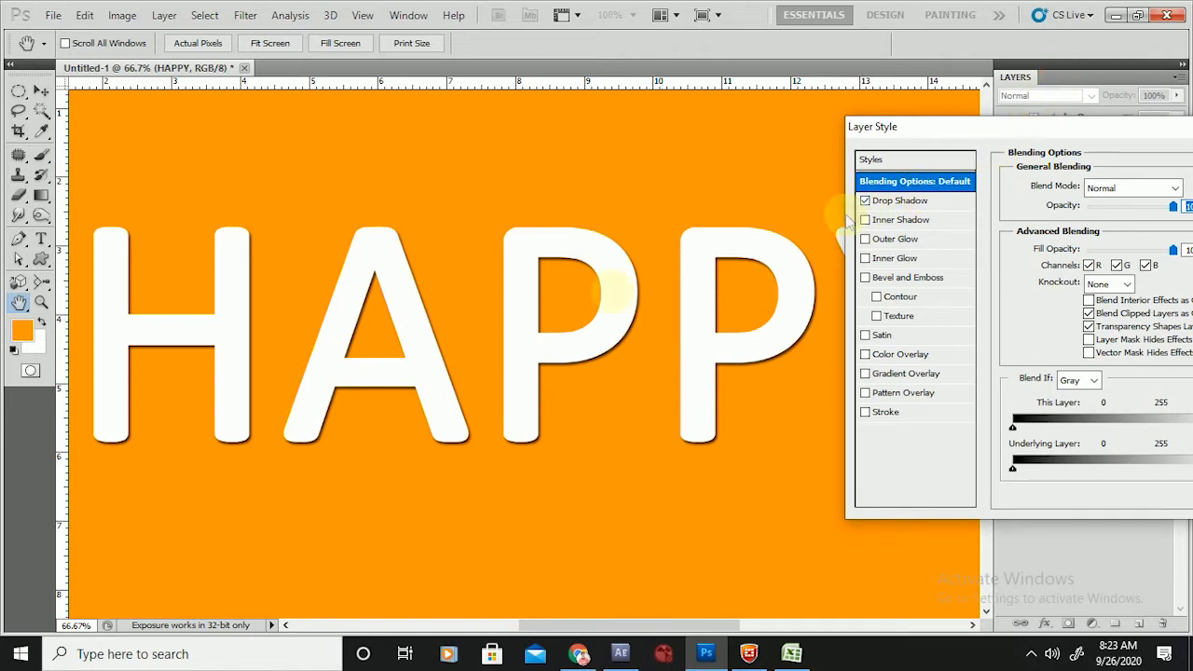
key("ctrl+minus")
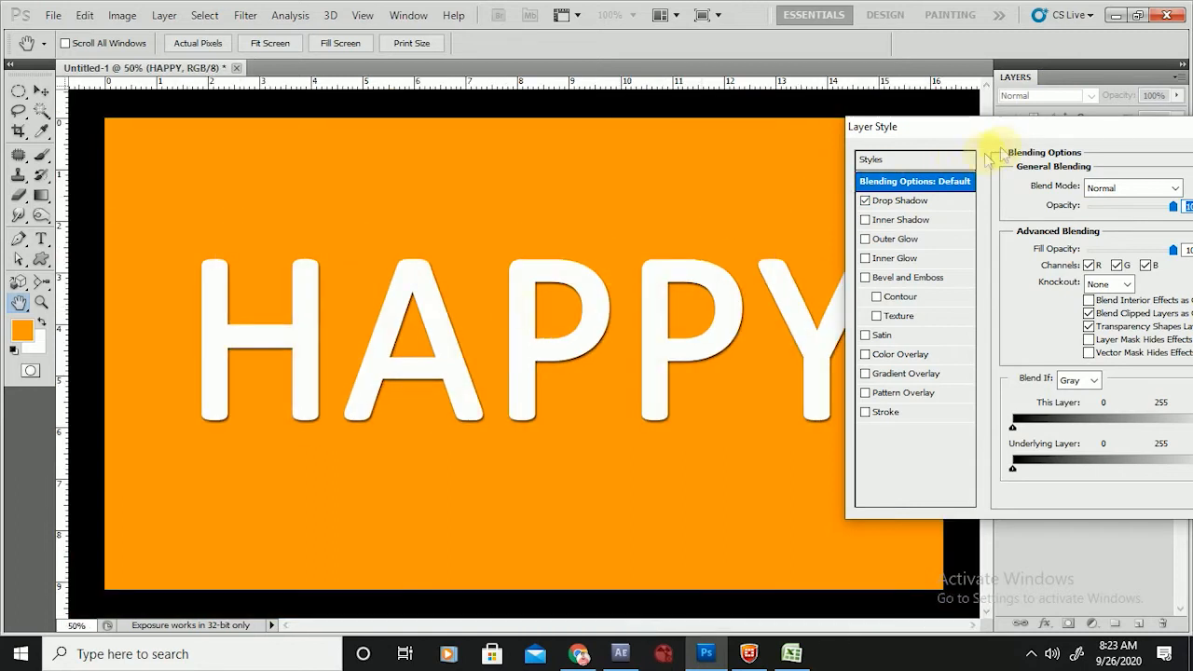
left_click_drag(1018, 130, 829, 54)
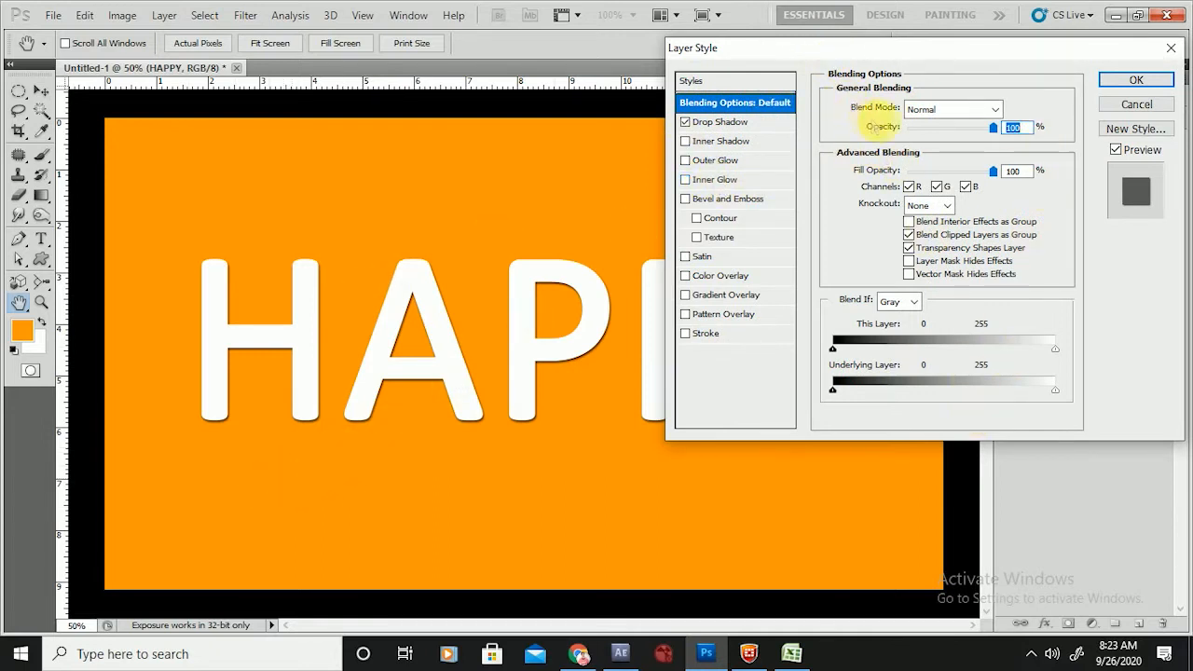
left_click(702, 126)
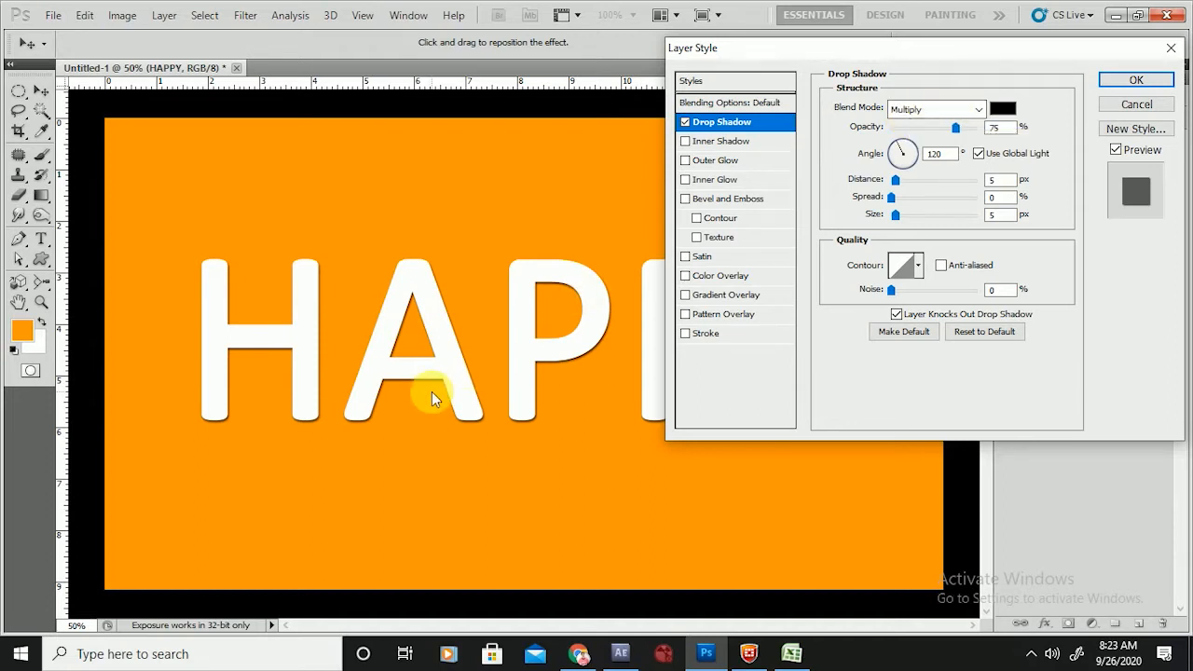
- Try dark red 620000 as the drop shadow color
left_click(1003, 108)
left_click(934, 230)
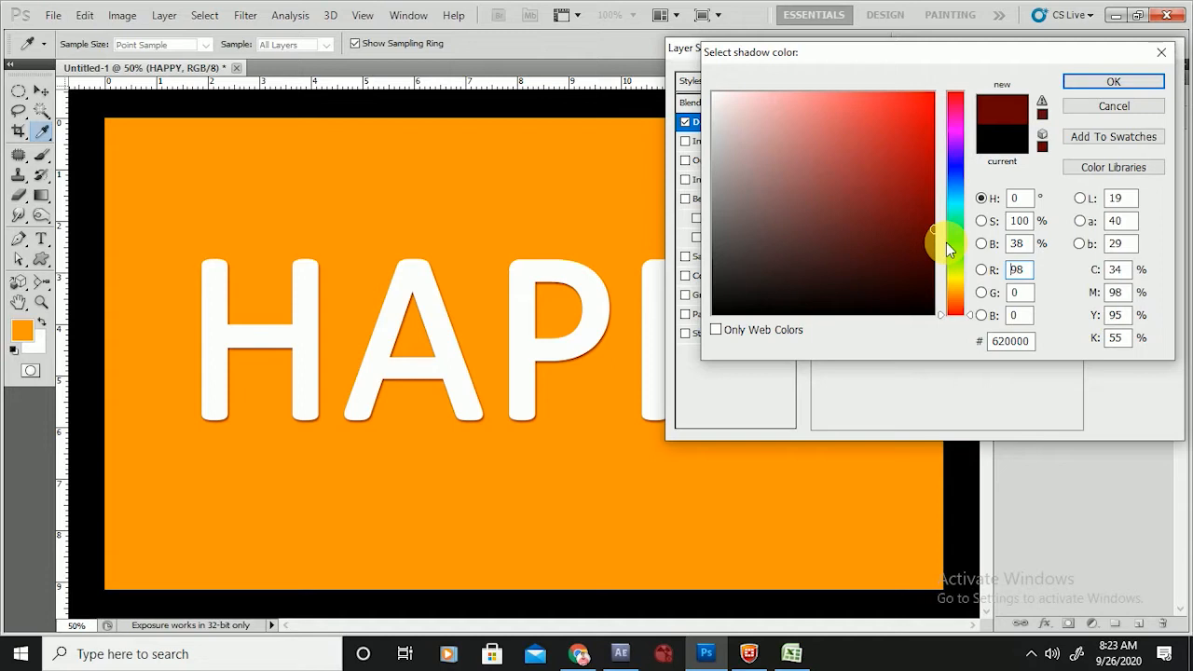
left_click(1113, 81)
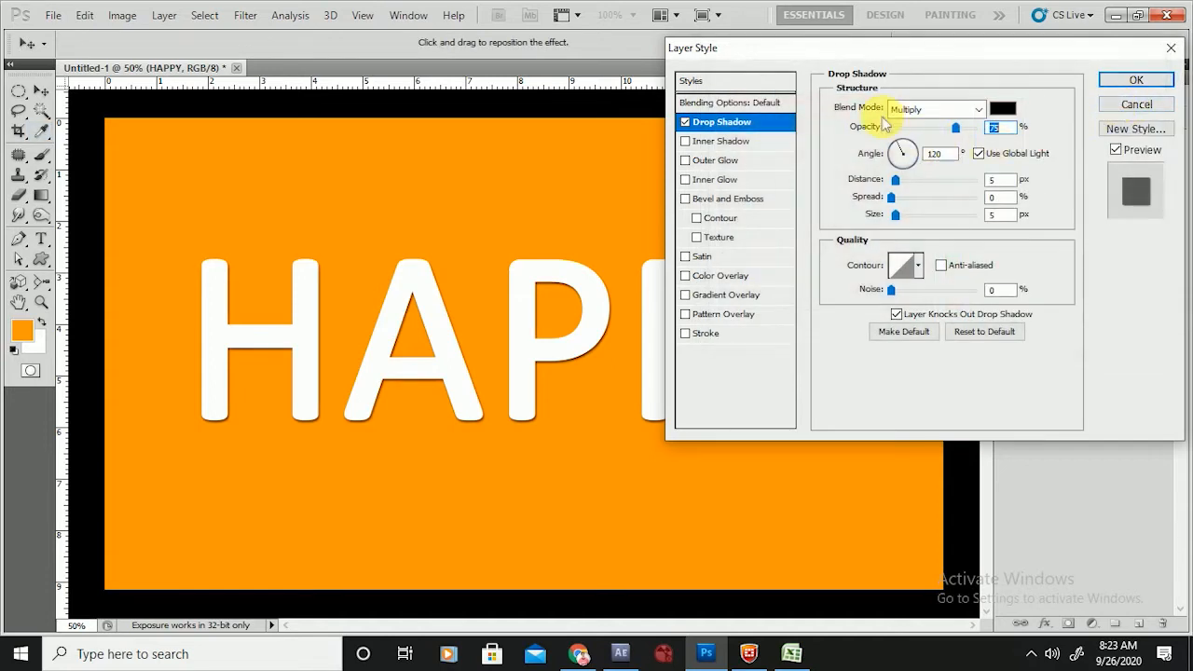
- Try several blend modes for the drop shadow, settle on Normal and raise the shadow opacity to 100%
left_click(906, 112)
left_click(906, 114)
key("Down")
key("Down")
key("Down")
key("Down")
key("Down")
key("Down")
key("Down")
key("Down")
key("Down")
key("Down")
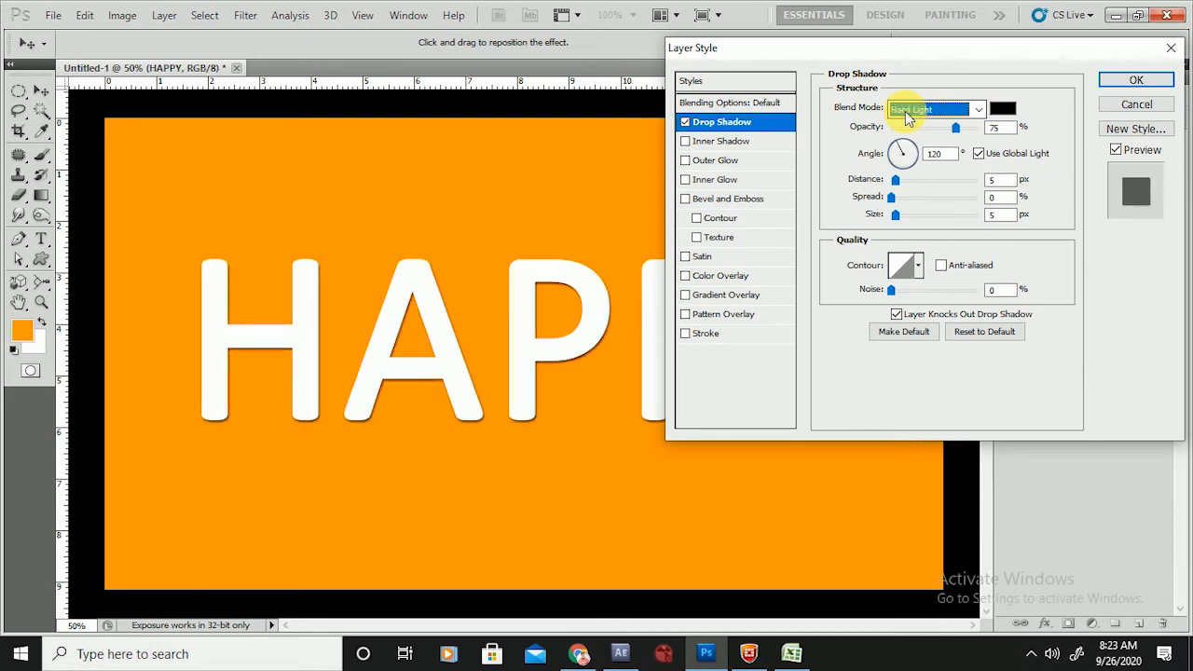
left_click(905, 111)
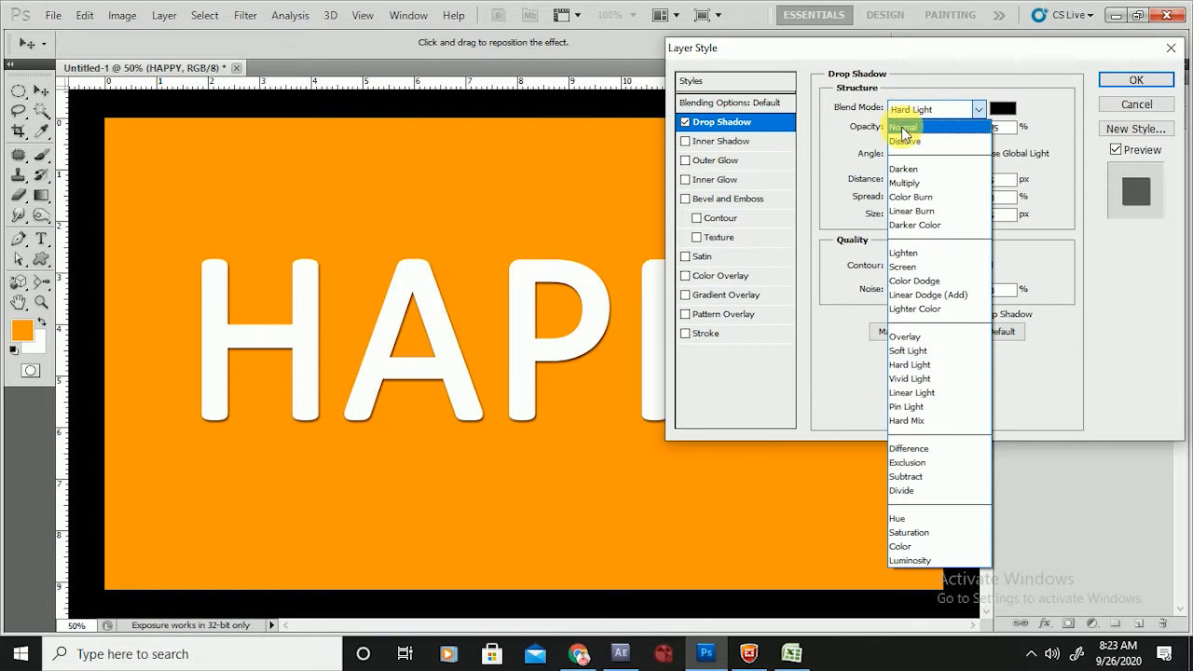
left_click(902, 127)
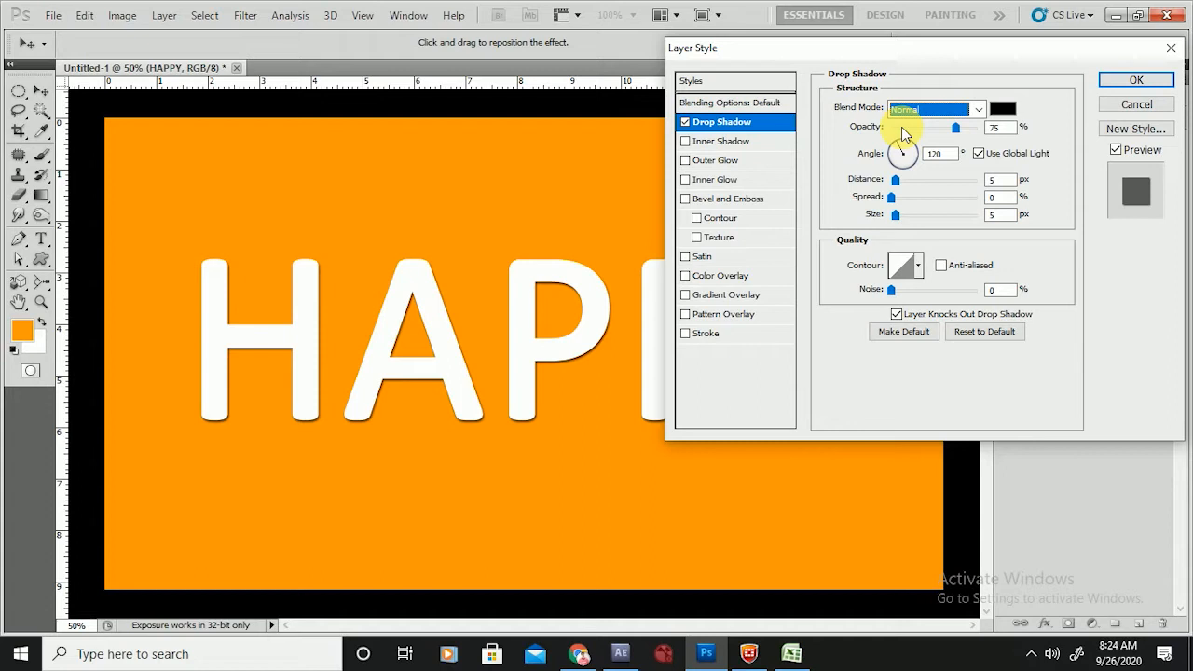
left_click_drag(955, 129, 1015, 148)
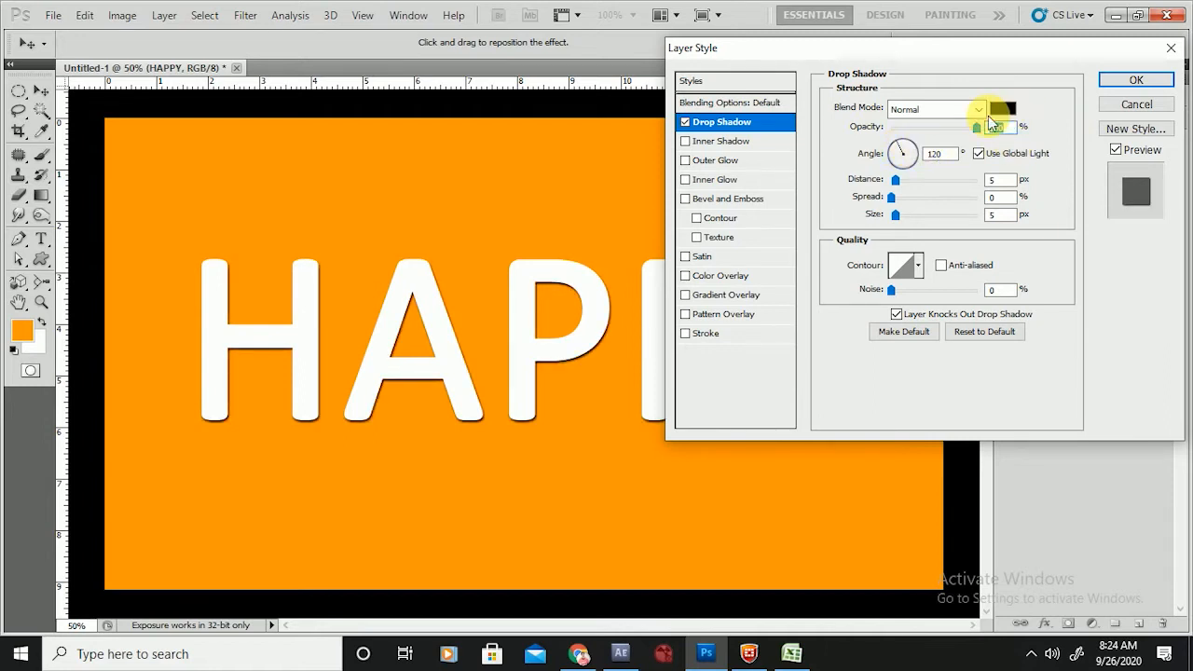
- Try different hues and shades for the drop shadow color and return it to black 000000
left_click(999, 110)
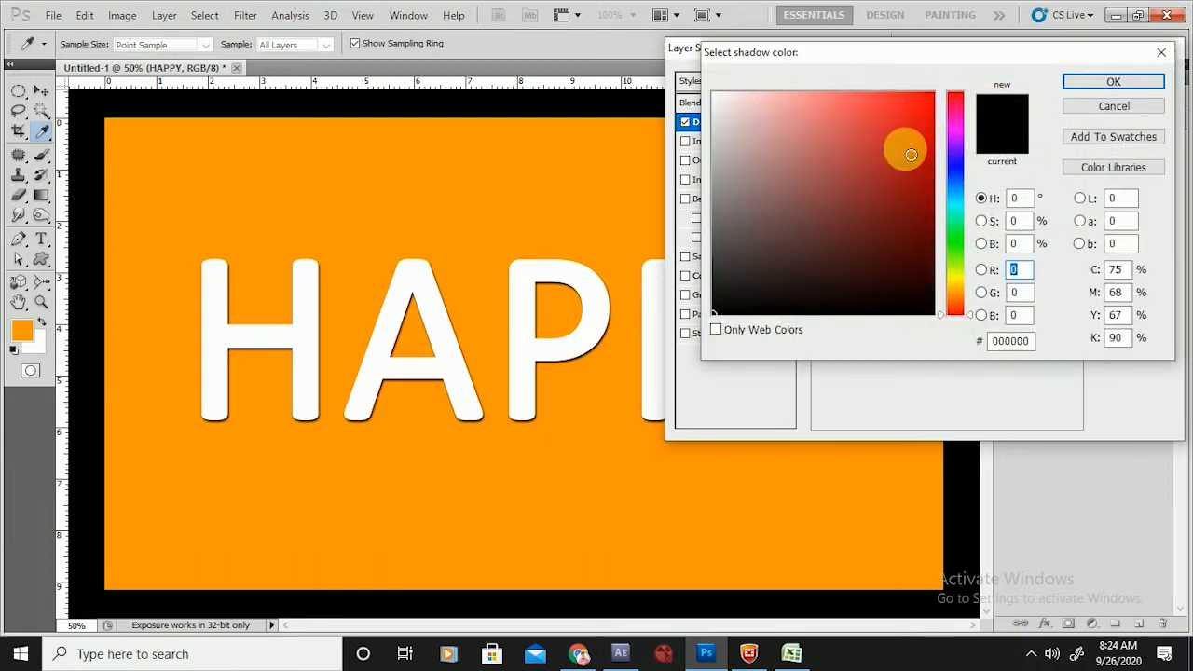
left_click_drag(912, 155, 1048, 18)
left_click(961, 167)
left_click_drag(959, 180, 960, 98)
left_click_drag(894, 177, 950, 346)
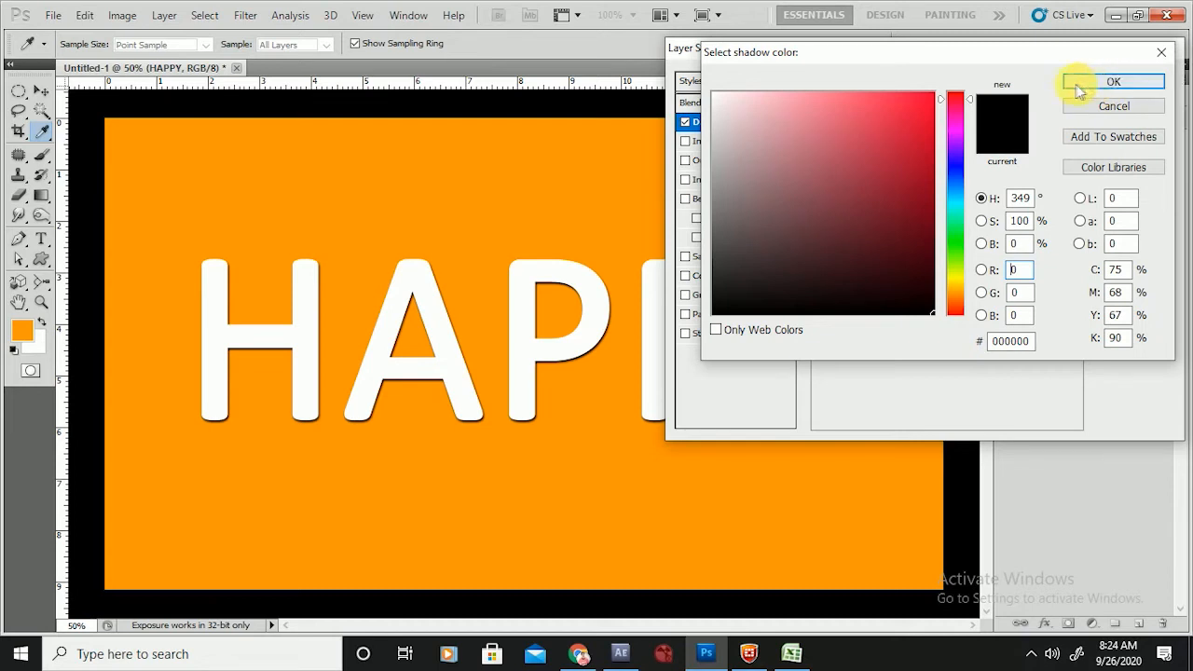
left_click(1110, 84)
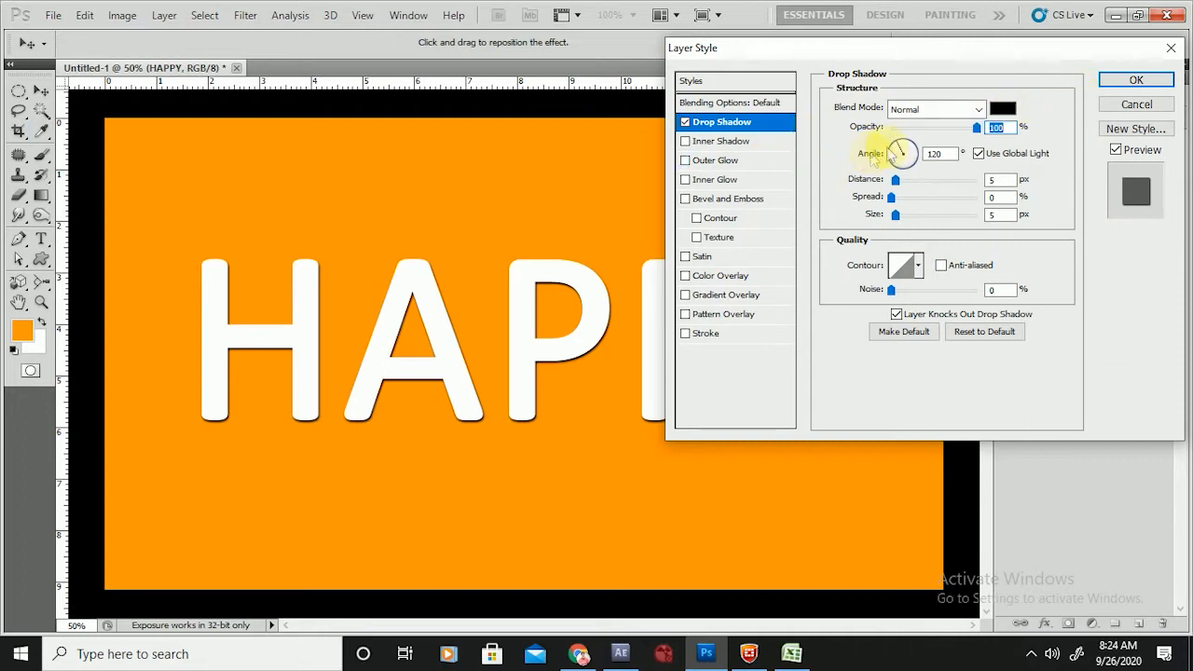
- Lower the drop shadow opacity to 0% and raise it back to 100%
left_click_drag(976, 127, 888, 139)
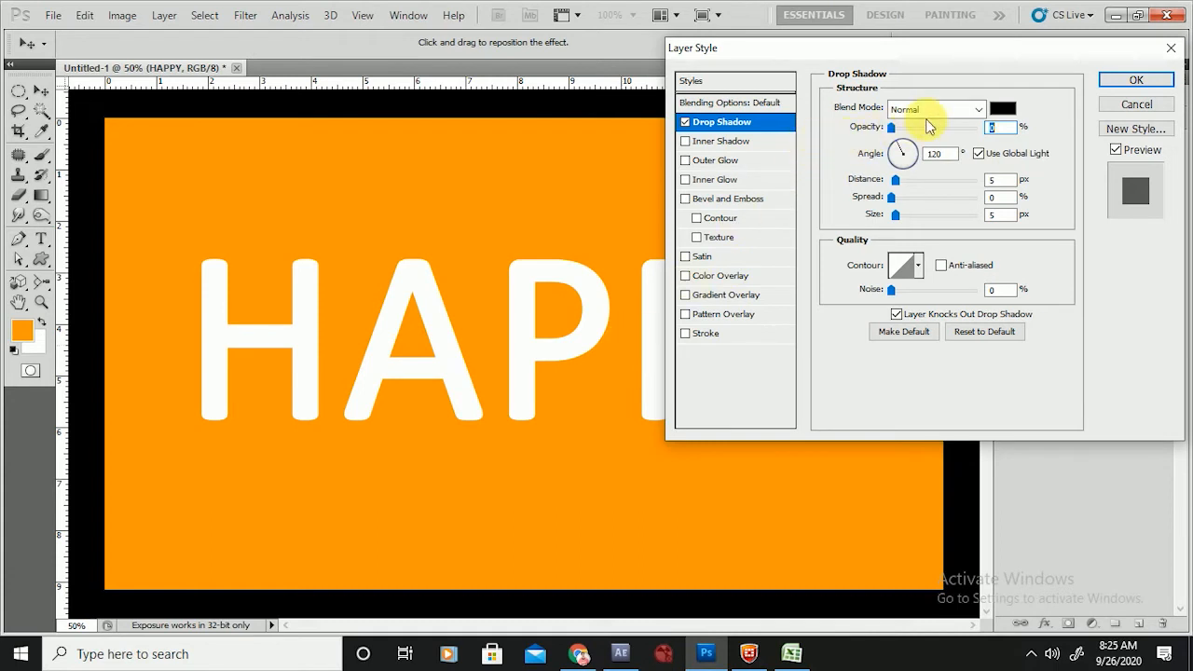
left_click_drag(892, 130, 1025, 93)
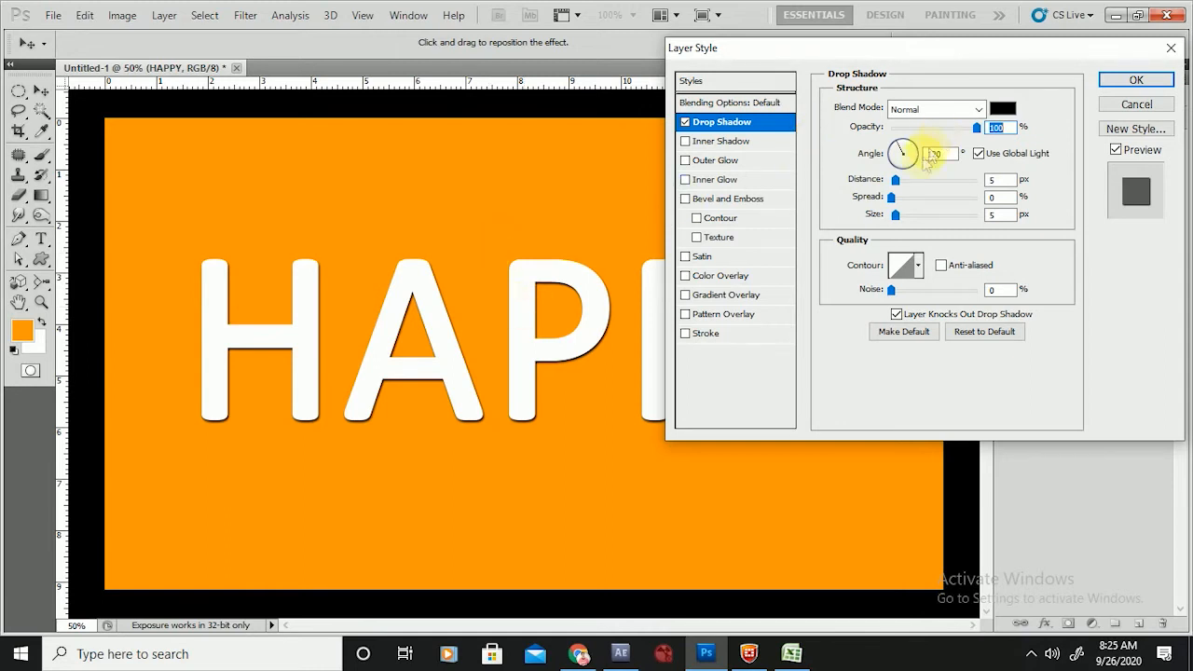
- Try several light directions for the drop shadow, set its angle to -85° and increase its distance to 32 px
left_click(900, 142)
left_click_drag(900, 152, 906, 152)
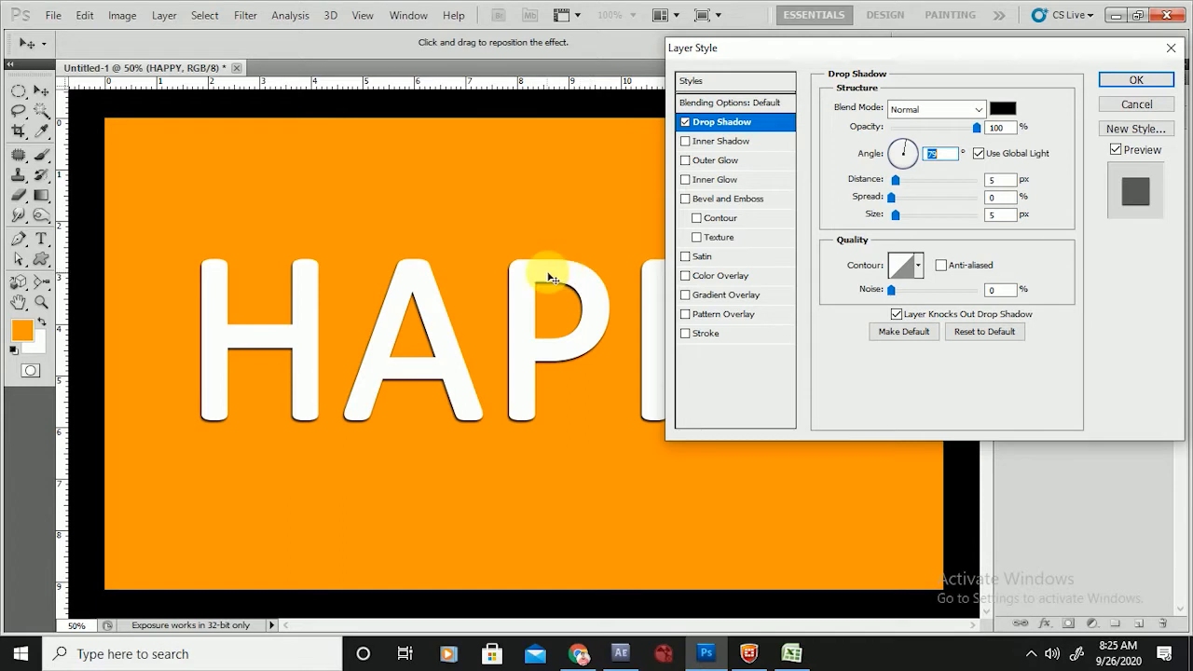
left_click(907, 144)
left_click_drag(909, 151, 902, 184)
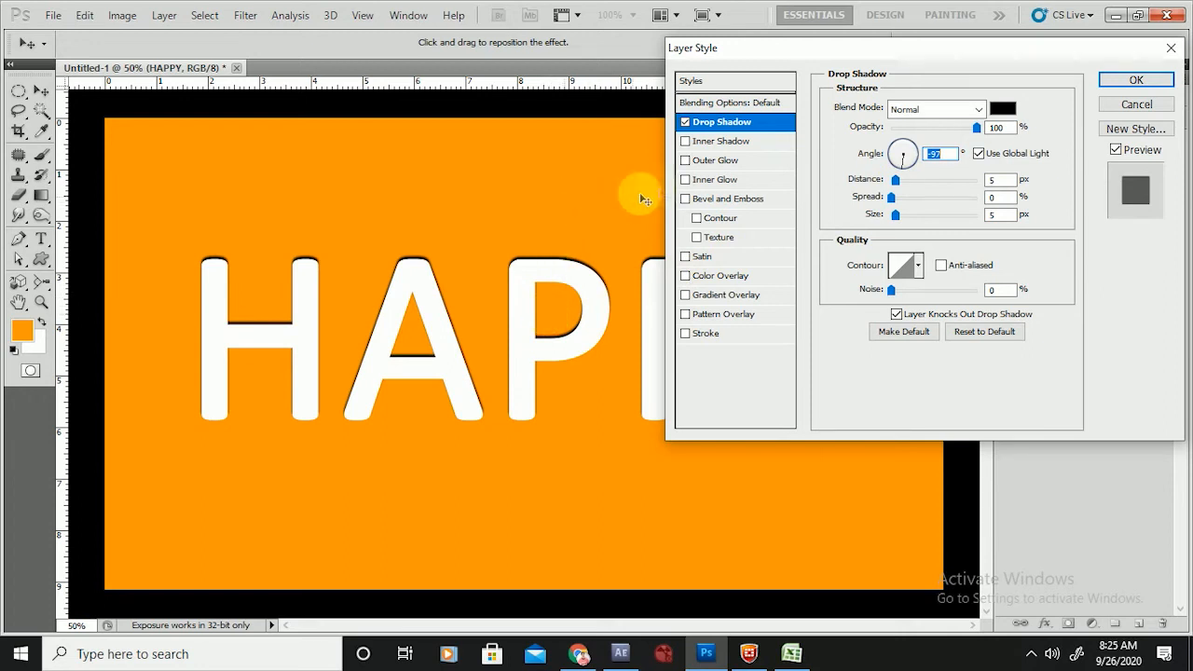
left_click_drag(898, 154, 905, 177)
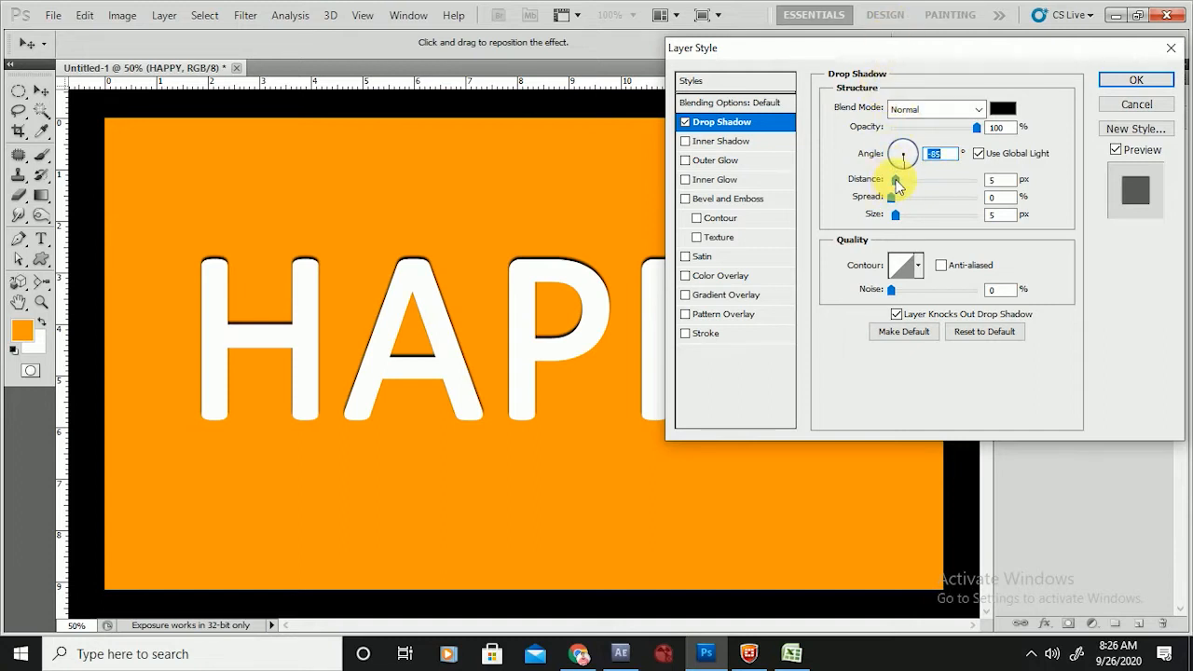
left_click_drag(896, 181, 900, 177)
mouse_move(901, 179)
left_mouse_down()
mouse_move(974, 179)
mouse_move(920, 180)
left_mouse_up()
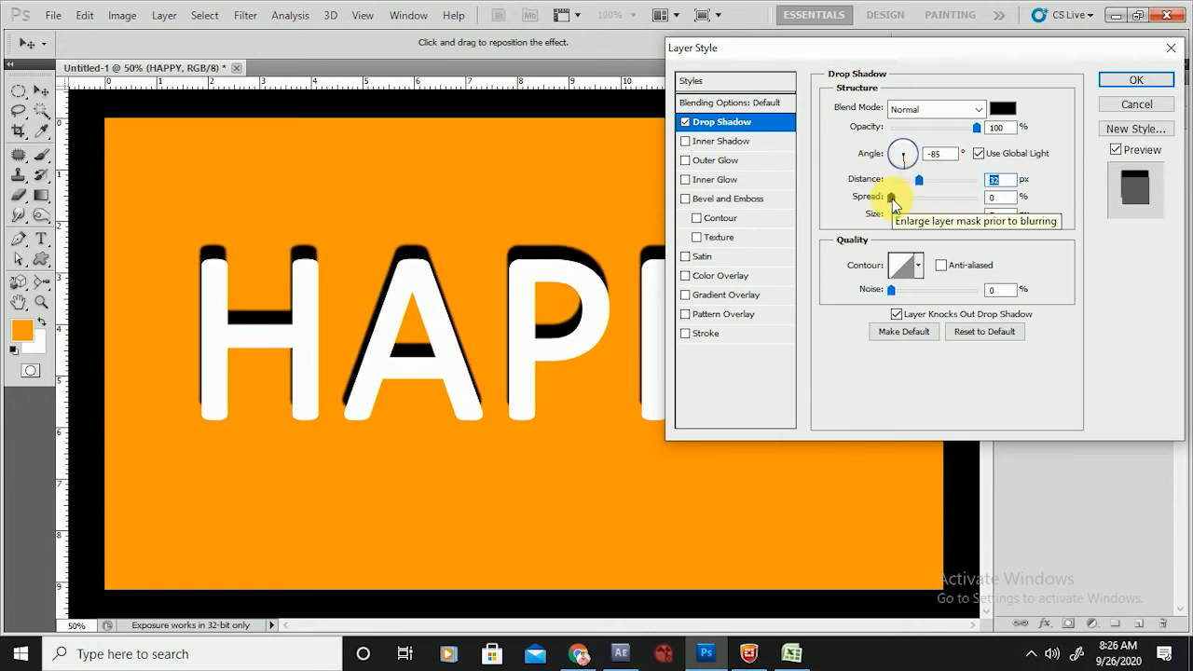
- Set the drop shadow's spread to 14% and its size to 57 px
left_click(892, 201)
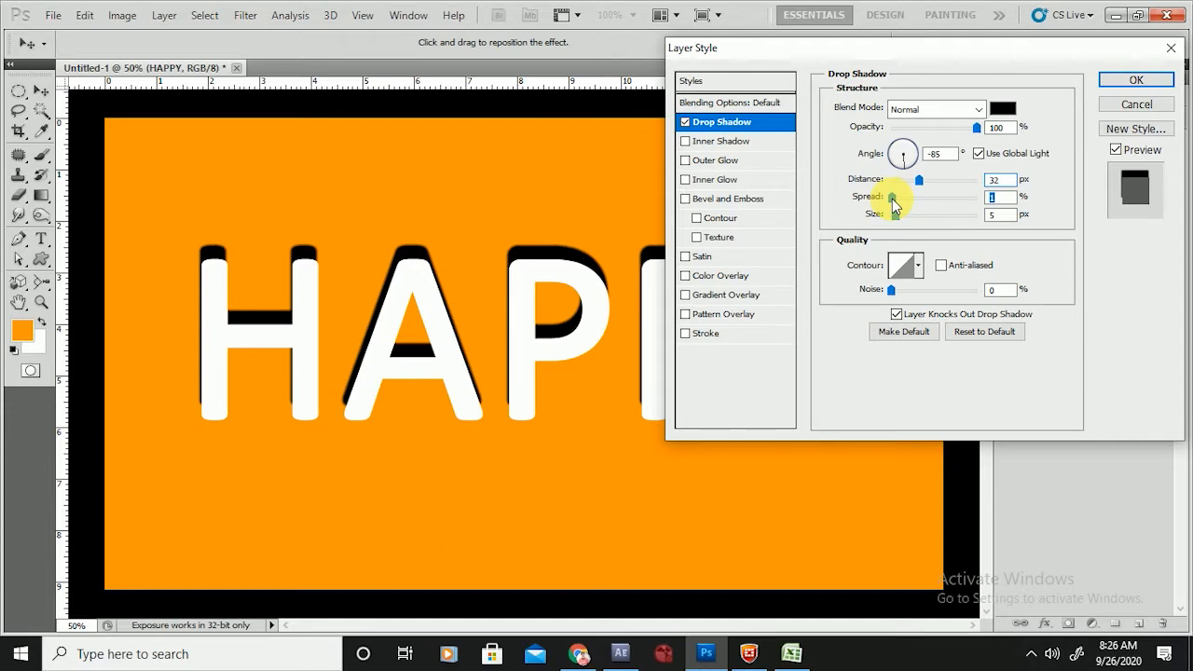
mouse_move(894, 205)
left_mouse_down()
mouse_move(909, 200)
mouse_move(920, 222)
mouse_move(999, 213)
mouse_move(906, 219)
mouse_move(908, 195)
mouse_move(930, 197)
mouse_move(905, 195)
mouse_move(895, 208)
mouse_move(905, 192)
mouse_move(921, 197)
mouse_move(904, 203)
left_mouse_up()
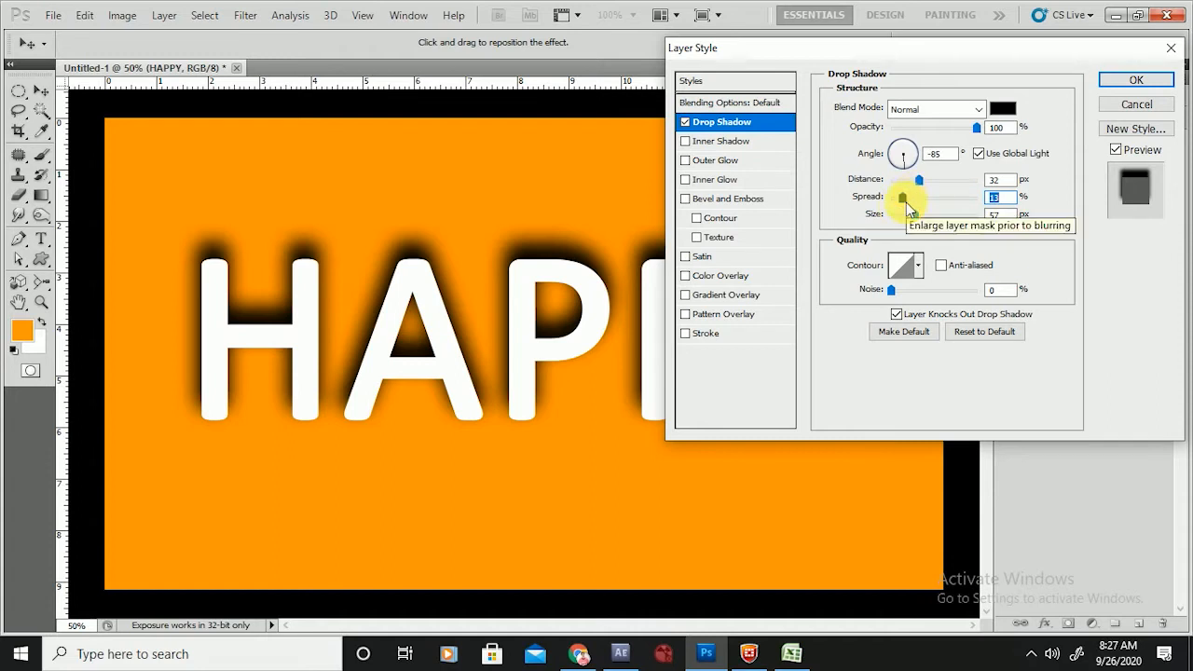
mouse_move(905, 200)
left_mouse_down()
mouse_move(916, 195)
mouse_move(918, 213)
mouse_move(923, 197)
mouse_move(905, 212)
left_mouse_up()
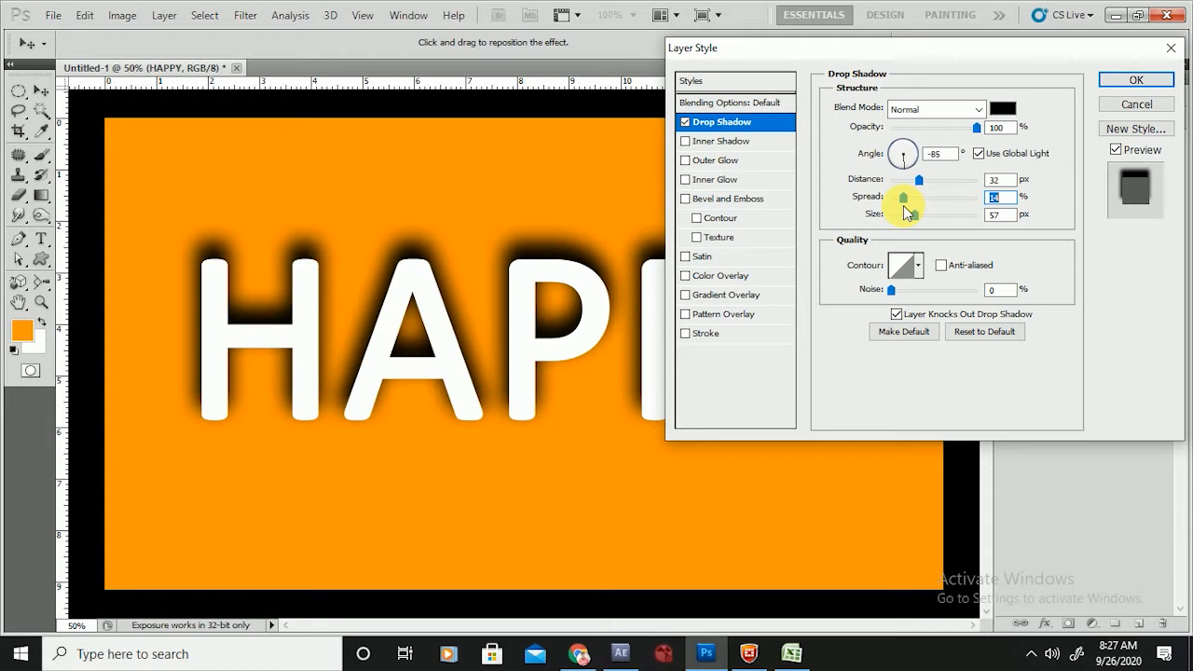
- Apply the Cone contour preset to the drop shadow
left_click(919, 267)
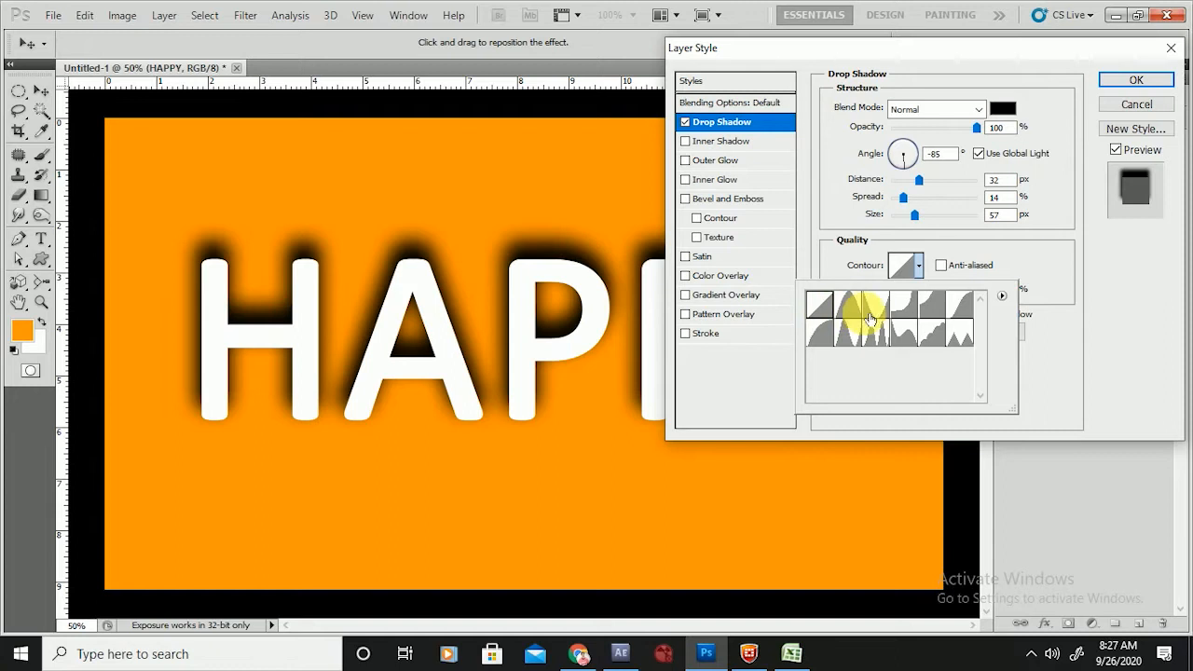
left_click(864, 317)
right_click(864, 317)
left_click(852, 313)
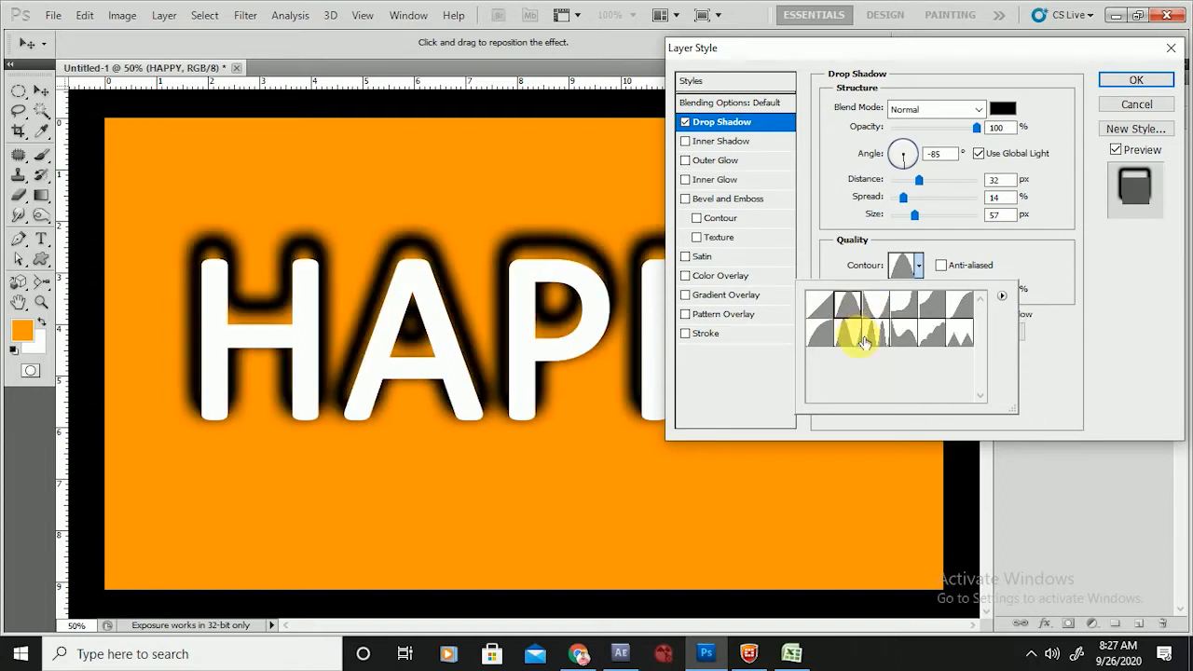
double_click(859, 317)
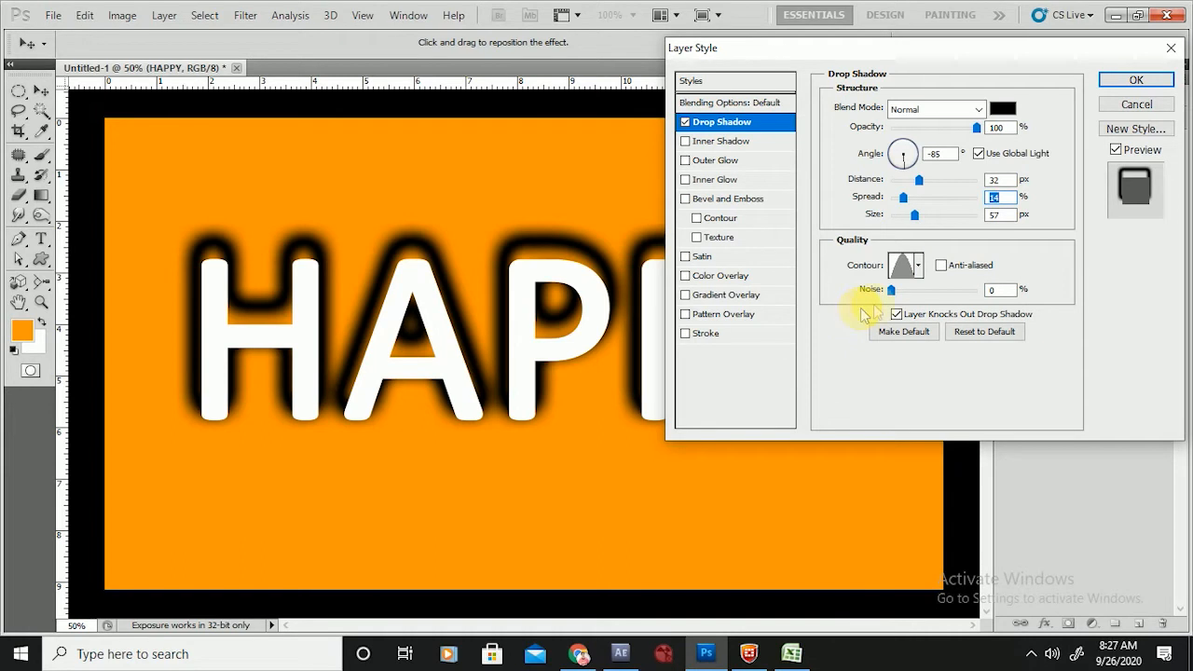
- Try reshaping the drop shadow's Cone curve in the Contour Editor
left_click(909, 265)
left_click(909, 266)
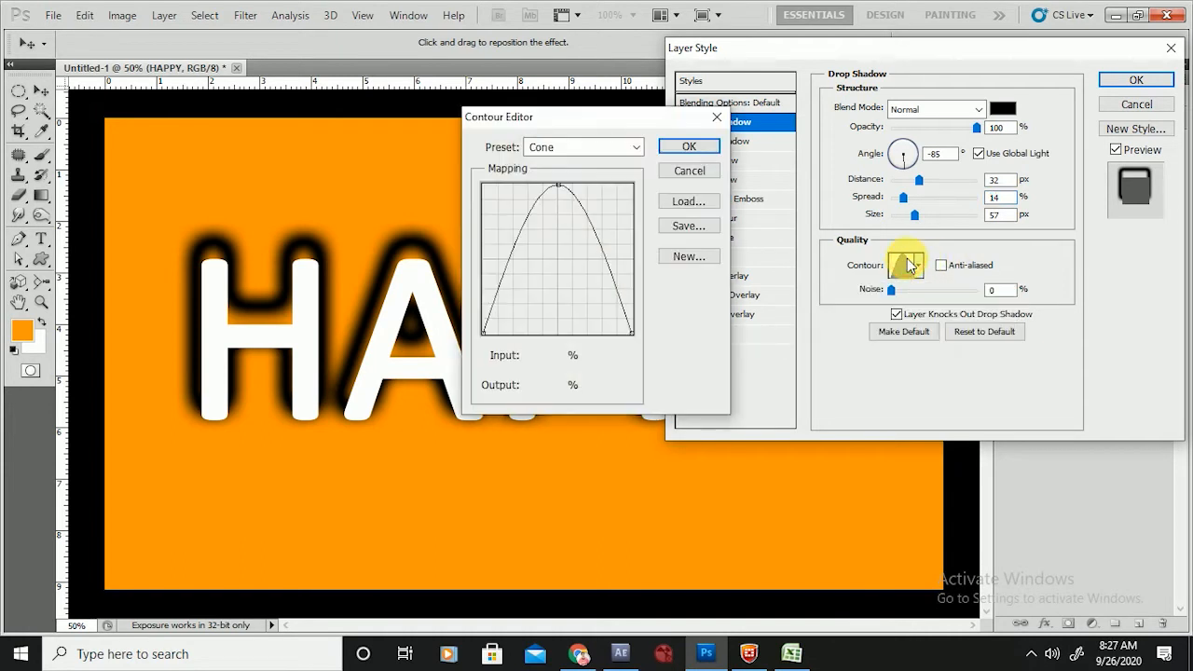
left_click_drag(590, 113, 924, 119)
left_click(897, 196)
mouse_move(896, 195)
left_mouse_down()
mouse_move(886, 313)
mouse_move(879, 199)
mouse_move(894, 208)
mouse_move(879, 288)
mouse_move(894, 180)
left_mouse_up()
left_click(1021, 151)
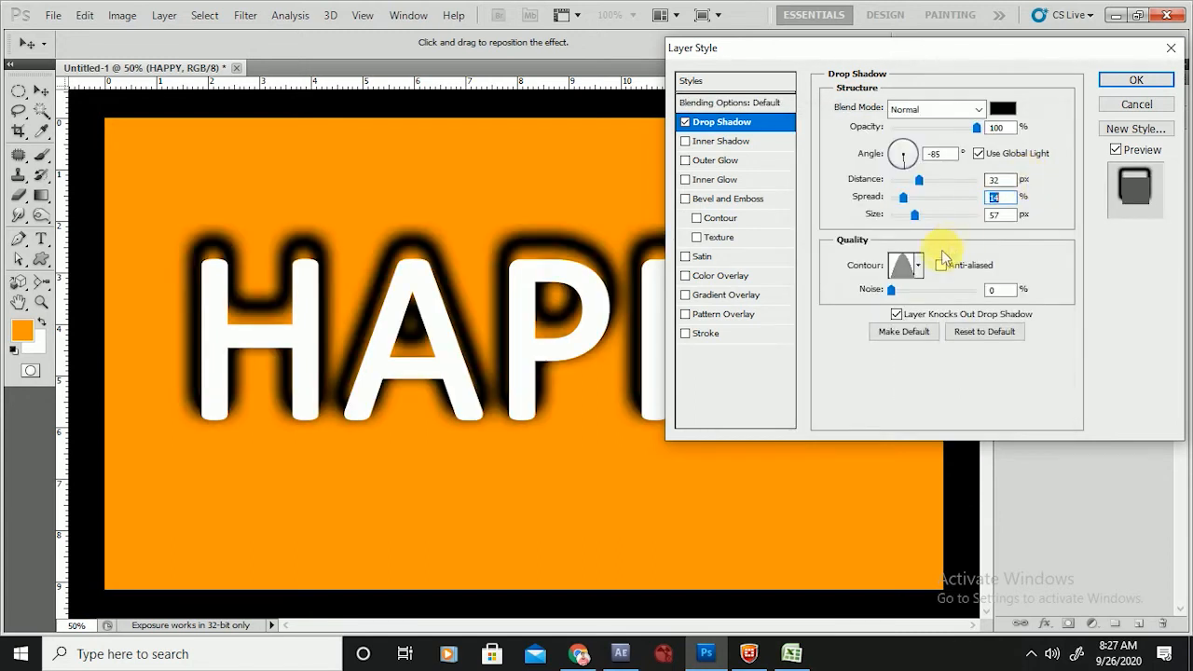
- Try the other contour presets on the drop shadow and return its contour to Linear
left_click(918, 266)
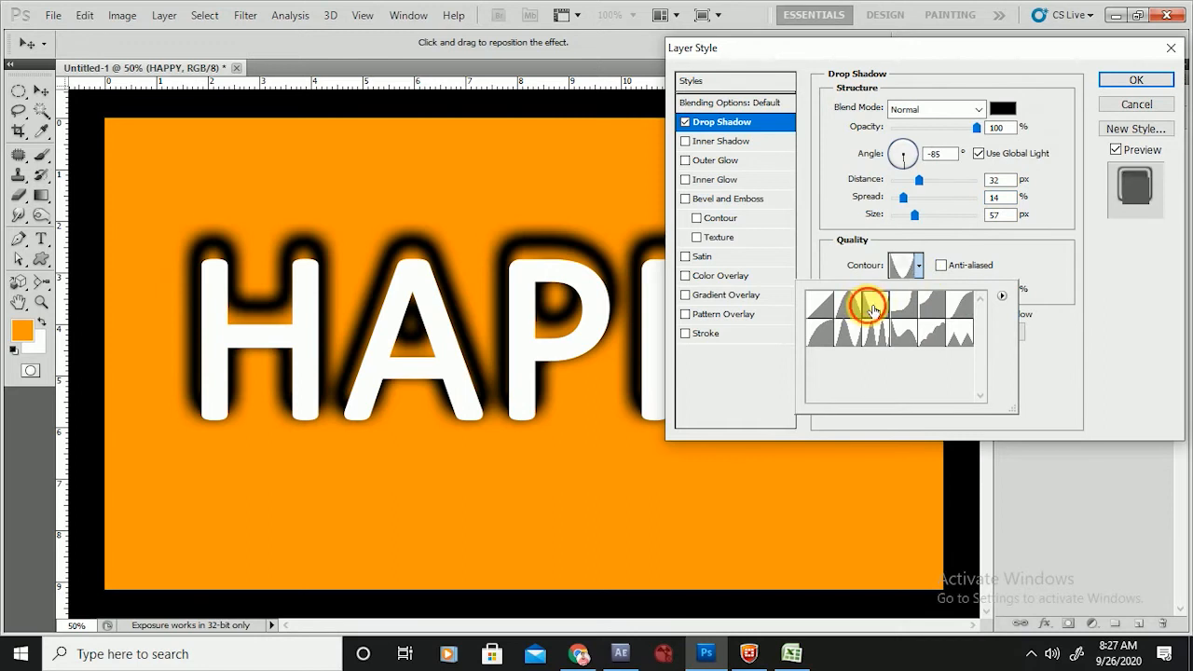
left_click(873, 308)
left_click(918, 308)
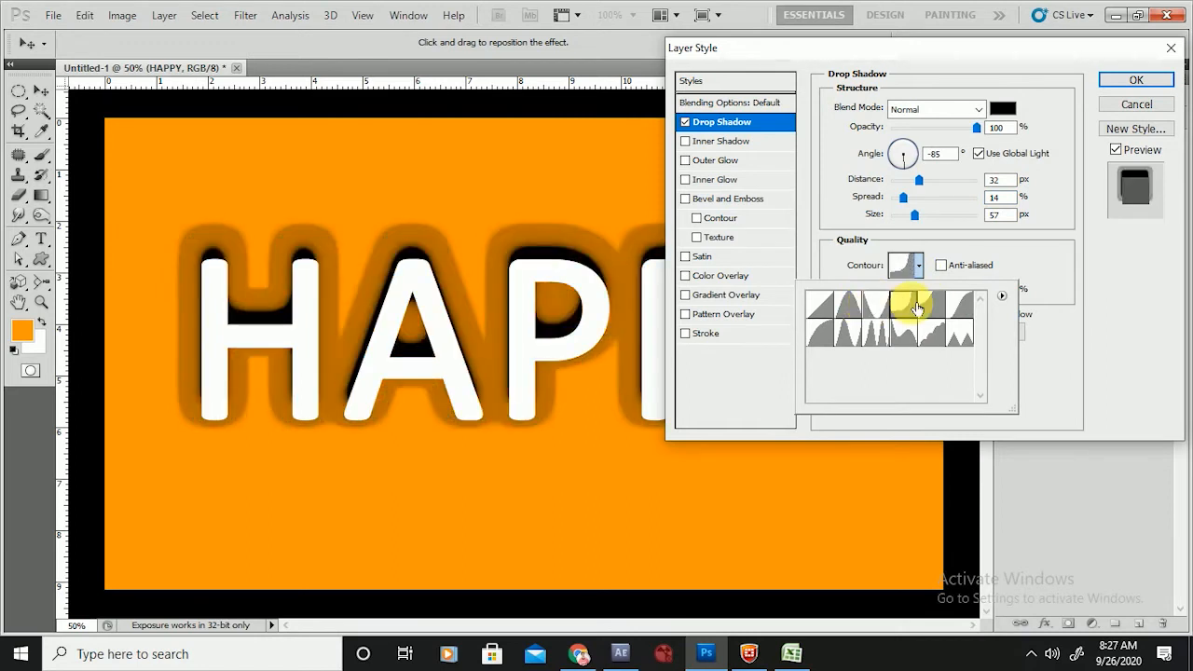
left_click(931, 305)
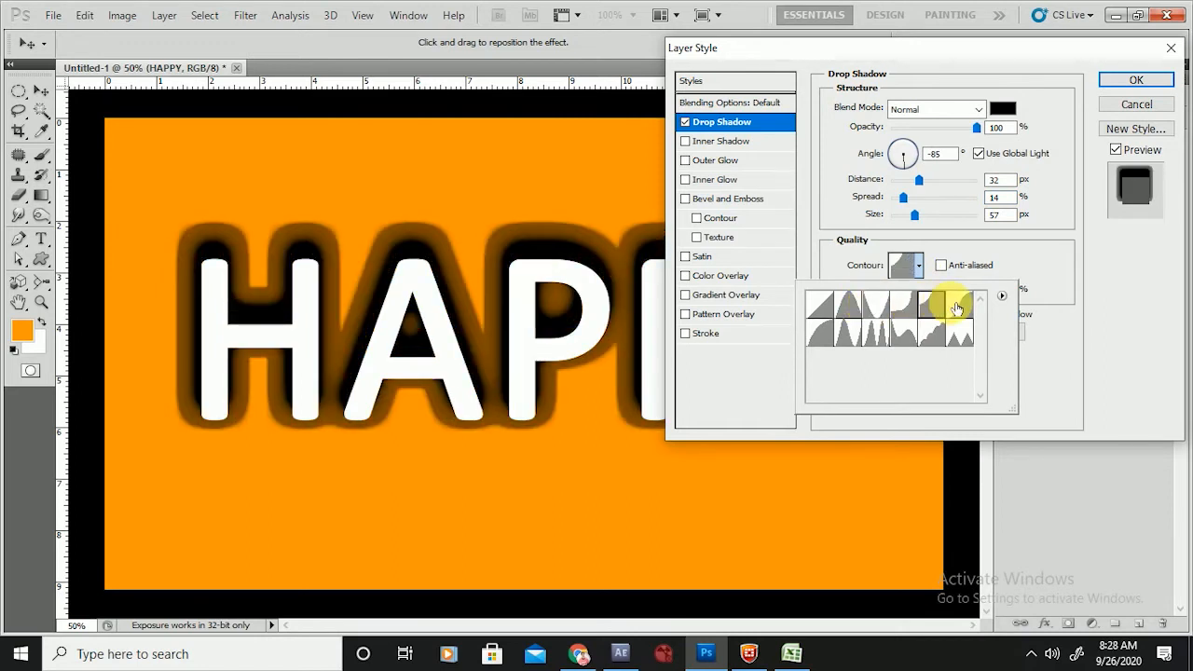
left_click(959, 307)
left_click(958, 331)
left_click(931, 336)
left_click(905, 336)
left_click(878, 337)
left_click(843, 343)
left_click(825, 342)
left_click(870, 328)
left_click(829, 310)
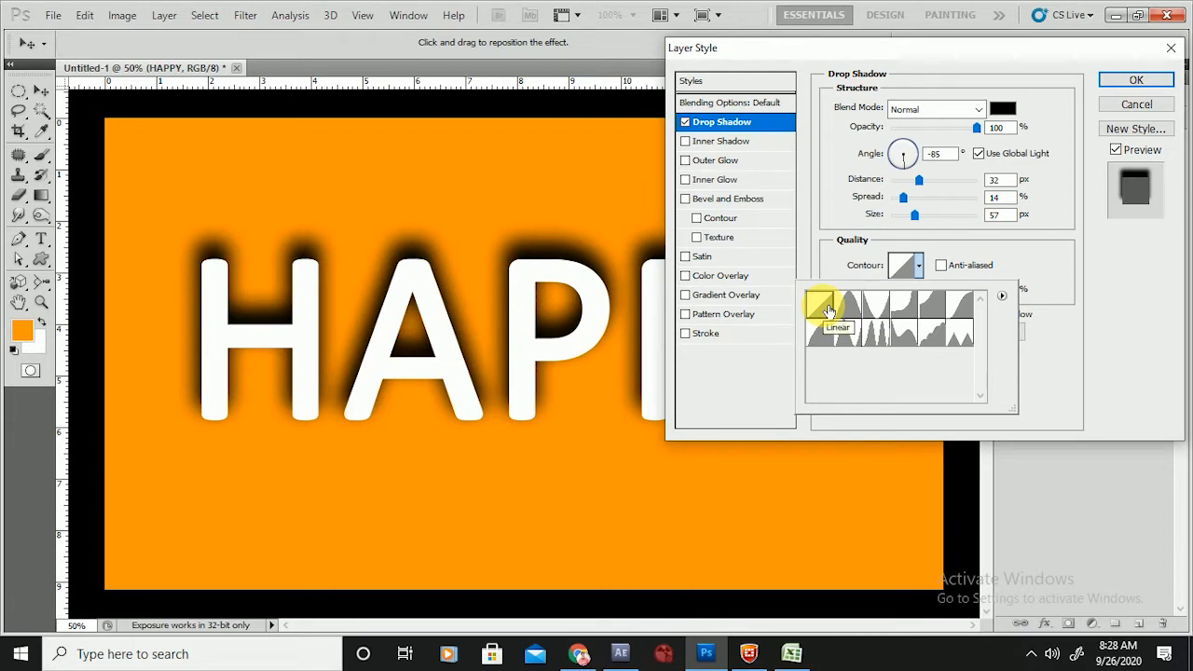
- Turn off the drop shadow and enable an inner shadow on the HAPPY text with the Multiply blend mode
left_click(693, 129)
left_click(685, 124)
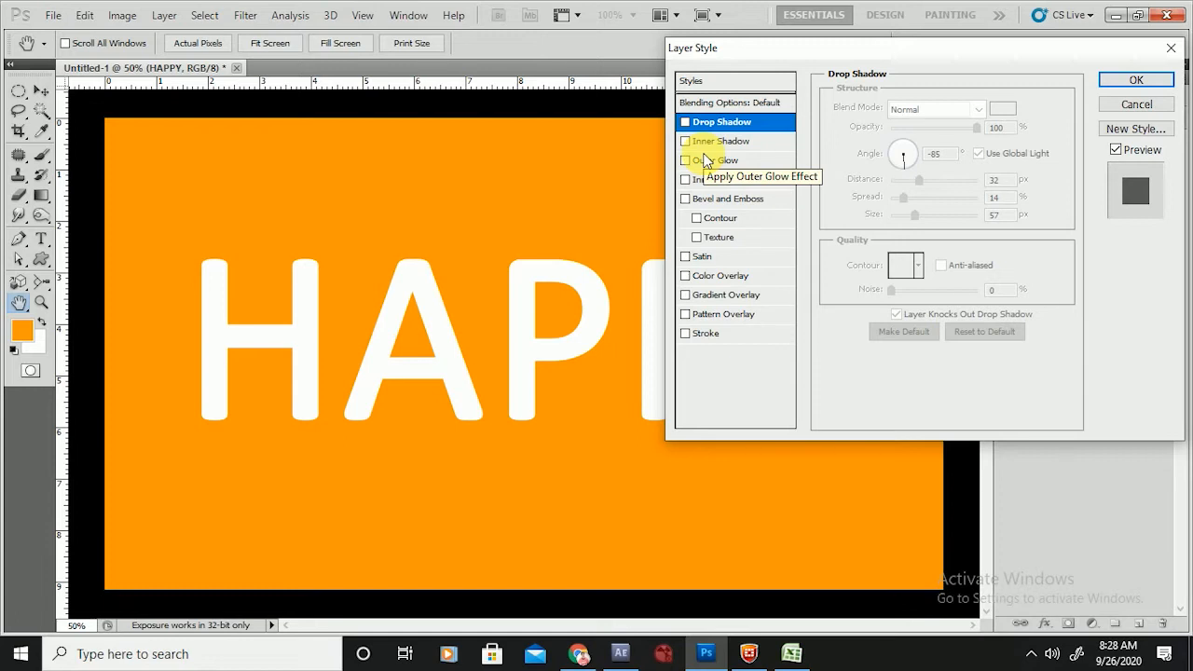
left_click(700, 141)
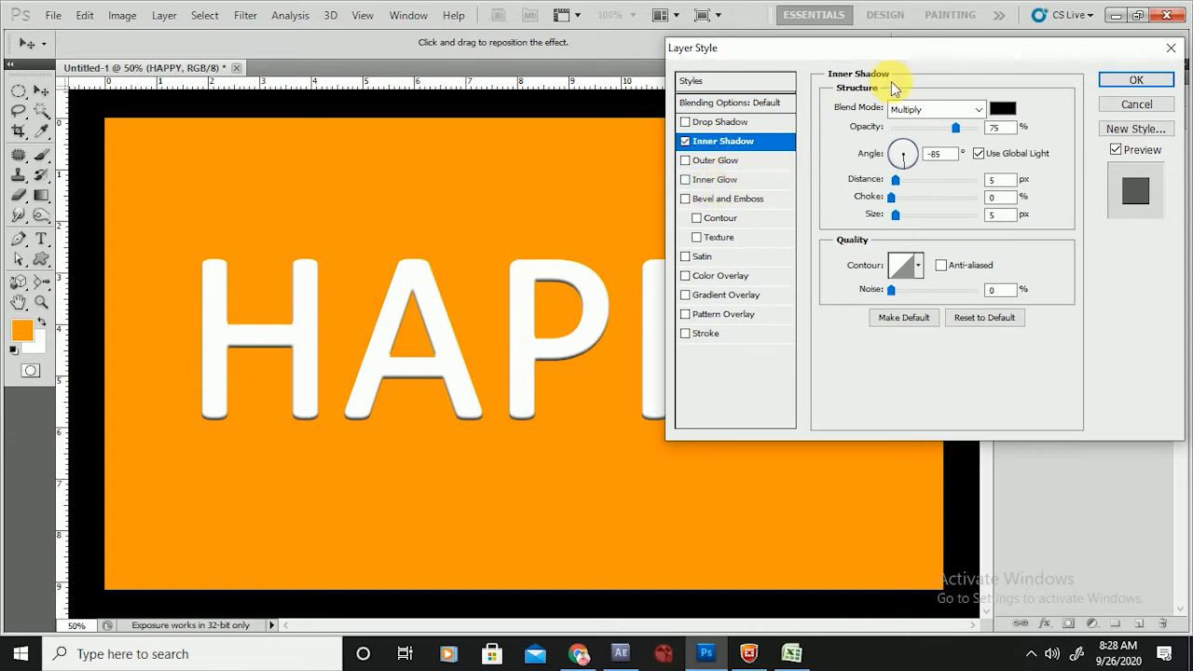
left_click(910, 110)
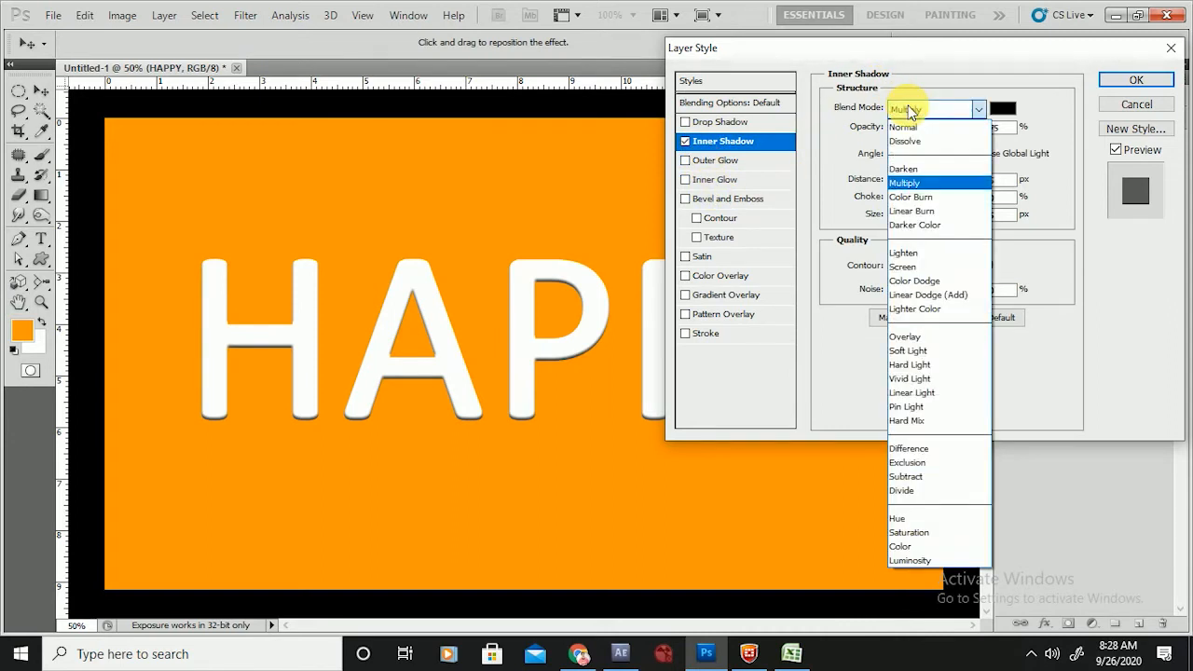
left_click(945, 112)
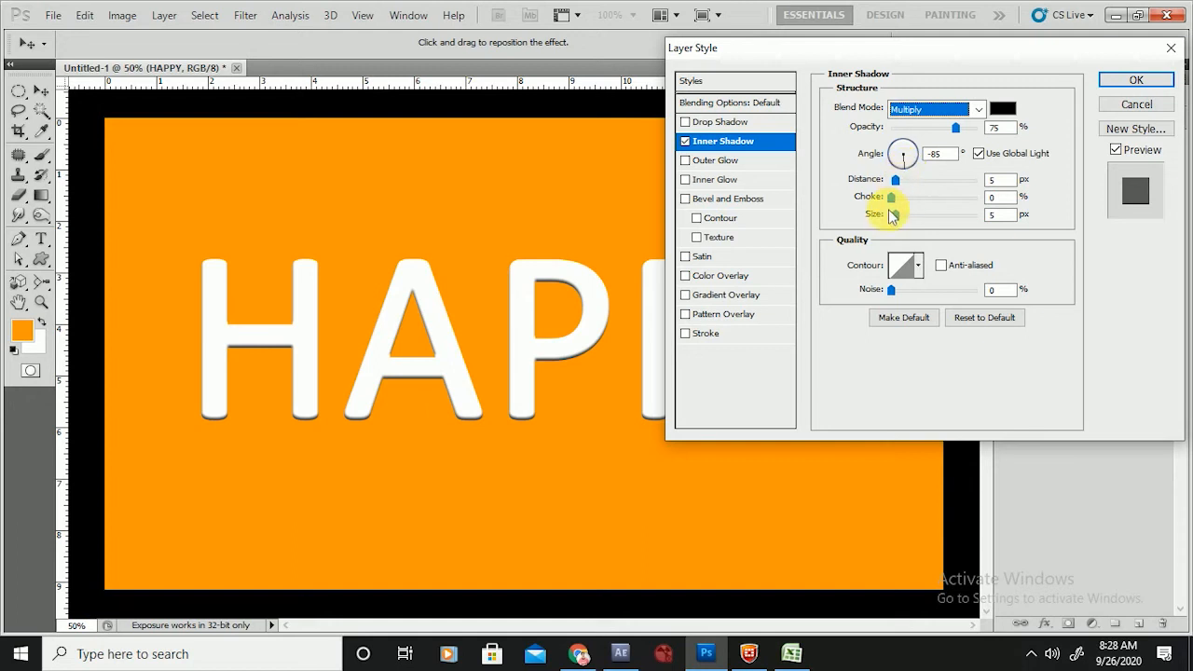
- Set the inner shadow's distance to 0 px and size to 57 px, and color it dark red
left_click_drag(896, 181, 915, 221)
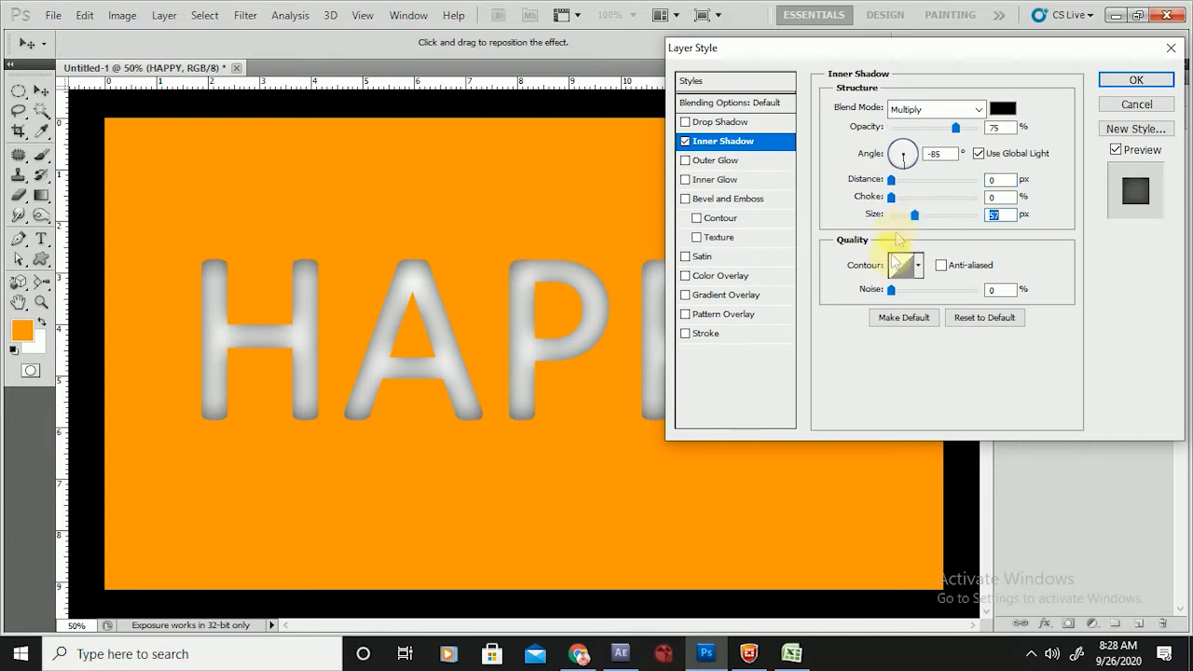
left_click(1003, 109)
left_click_drag(879, 244, 932, 234)
left_click(1113, 82)
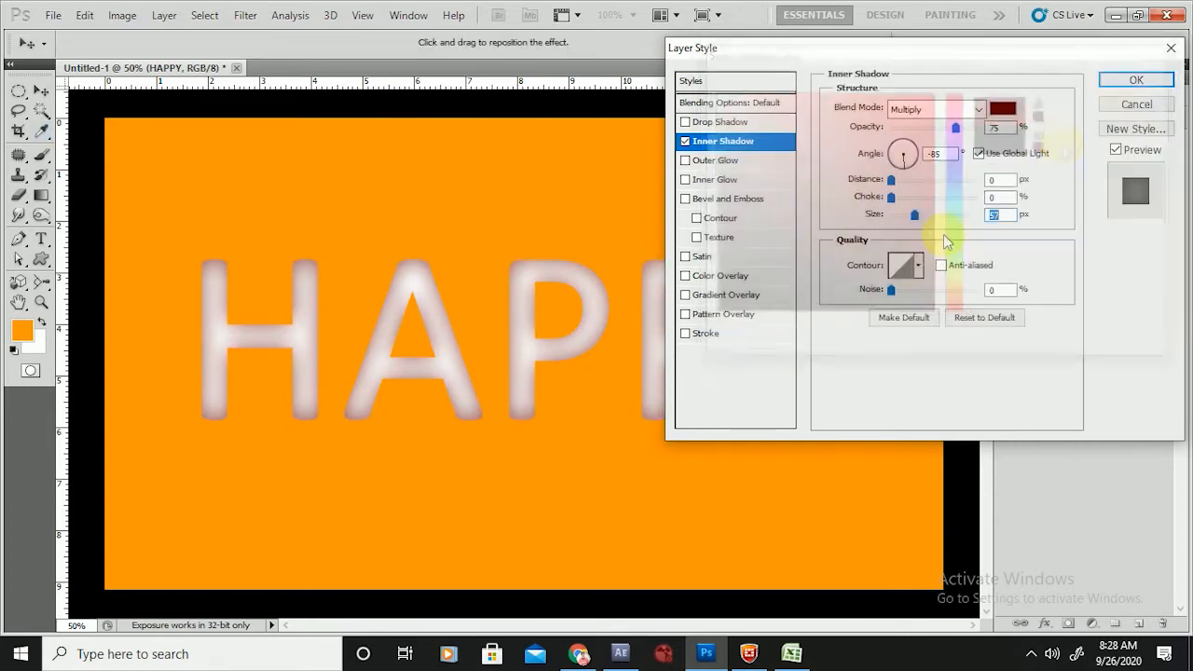
- Set the inner shadow's choke to 45% and size to 16 px, and change its color back to black
left_click_drag(891, 197, 902, 223)
left_click(1003, 108)
left_click(820, 228)
left_click_drag(838, 262, 979, 343)
left_click(1095, 81)
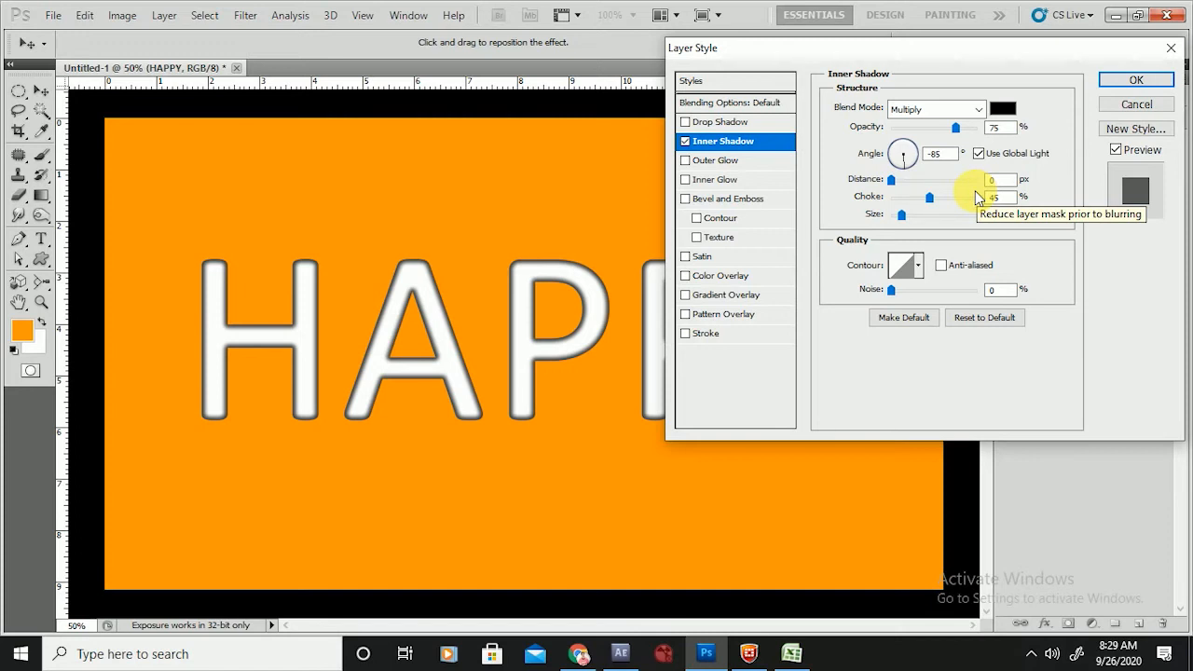
left_click(902, 217)
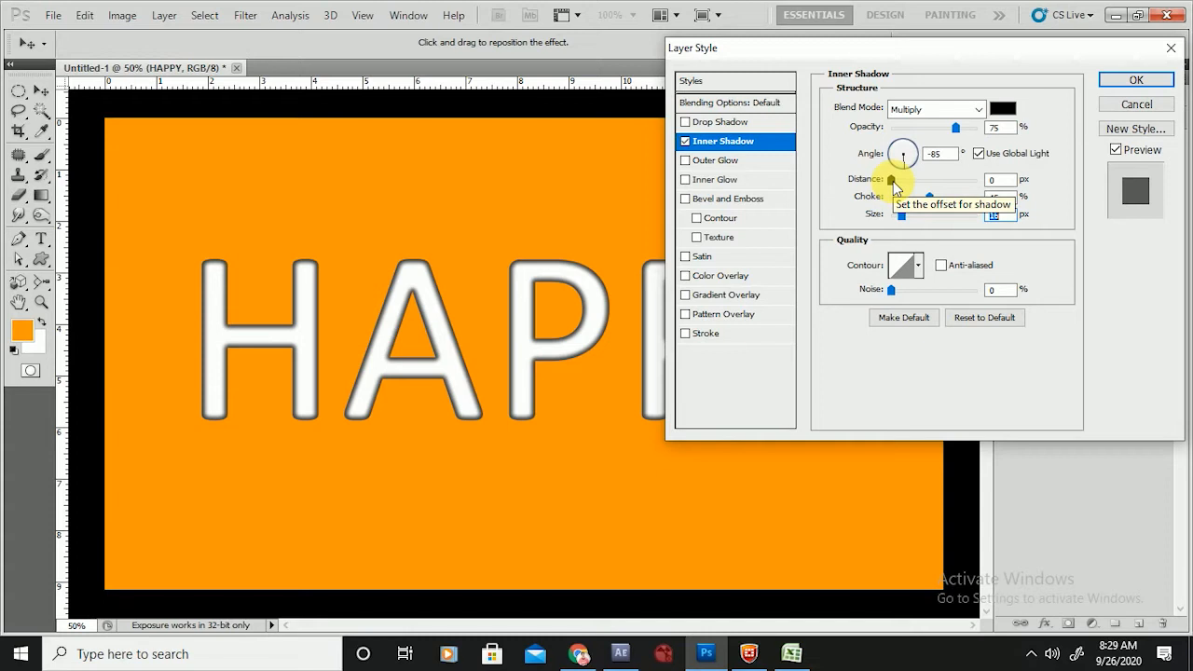
- Try different distances for the inner shadow and return the distance to 0 px
mouse_move(892, 180)
left_mouse_down()
mouse_move(911, 180)
mouse_move(892, 198)
left_mouse_up()
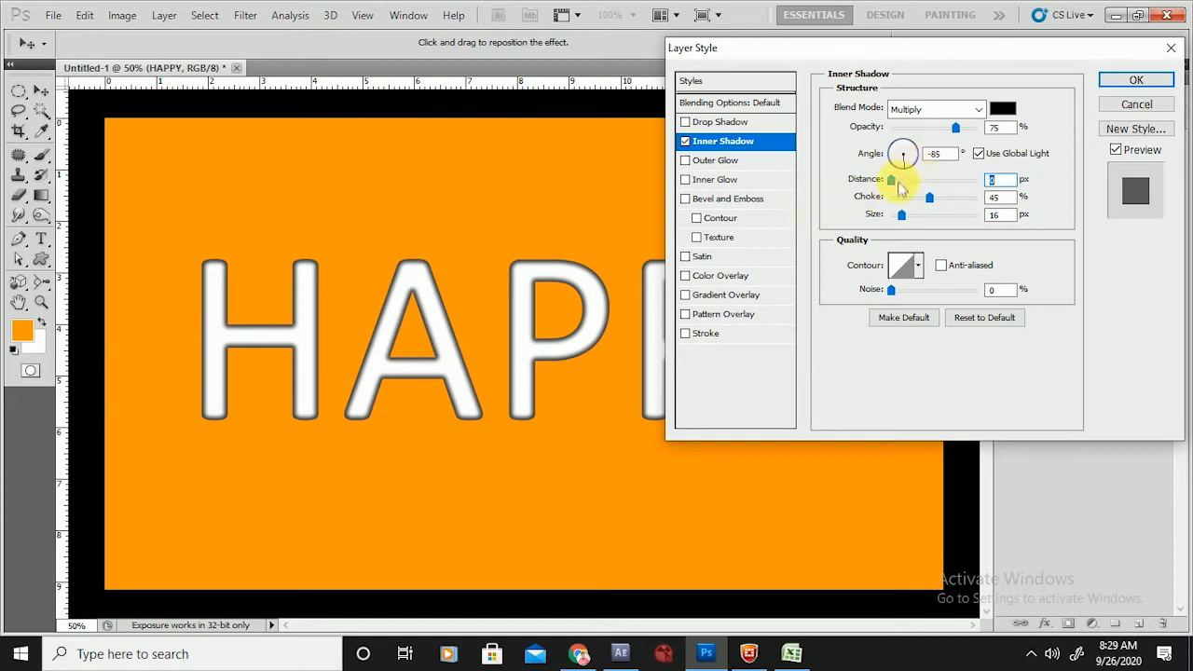
left_click_drag(890, 181, 898, 213)
mouse_move(891, 180)
left_mouse_down()
mouse_move(918, 186)
mouse_move(885, 200)
left_mouse_up()
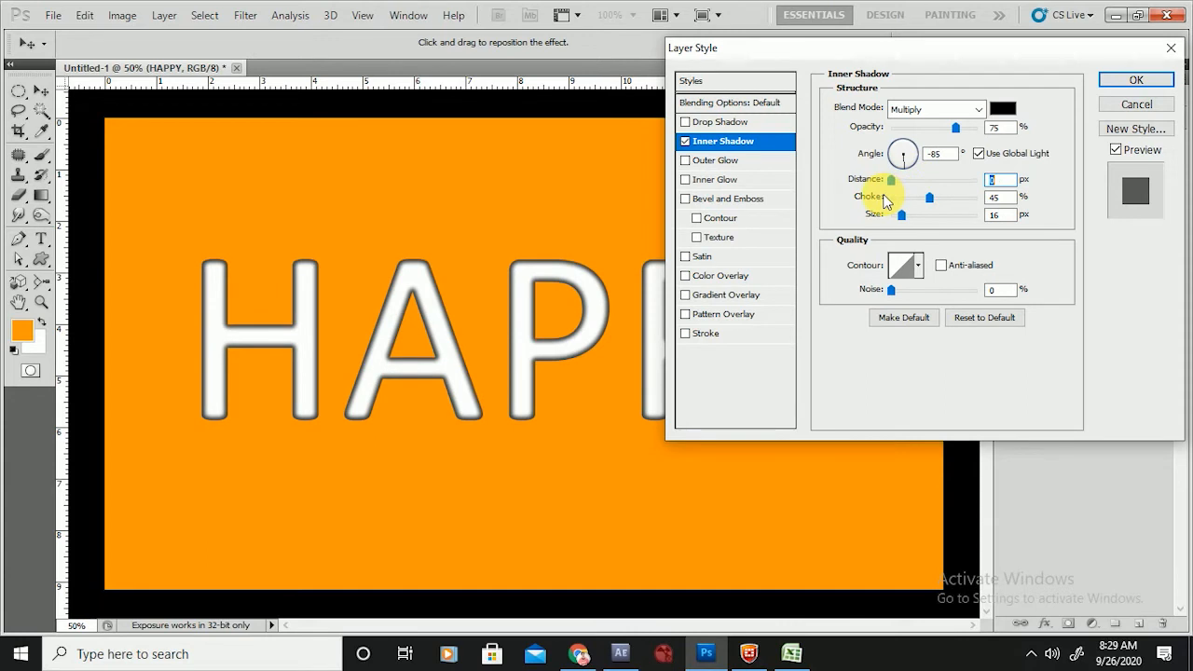
left_click_drag(891, 180, 876, 203)
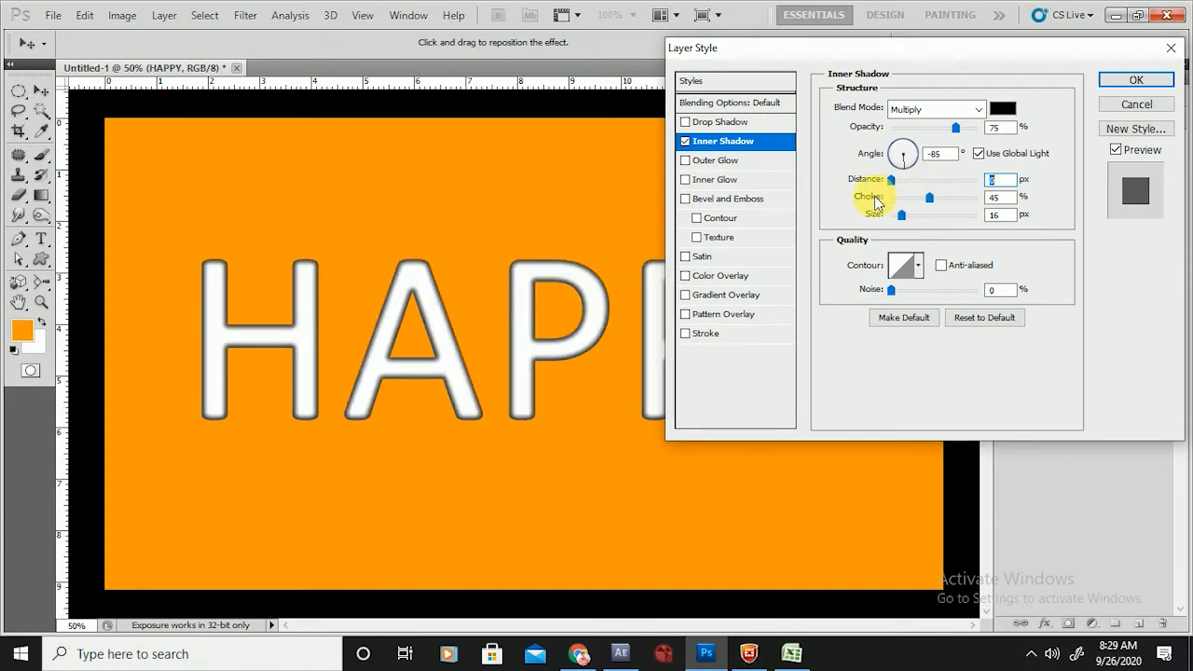
- Try several contour presets on the inner shadow and choose the narrow single-peak curve
left_click(918, 266)
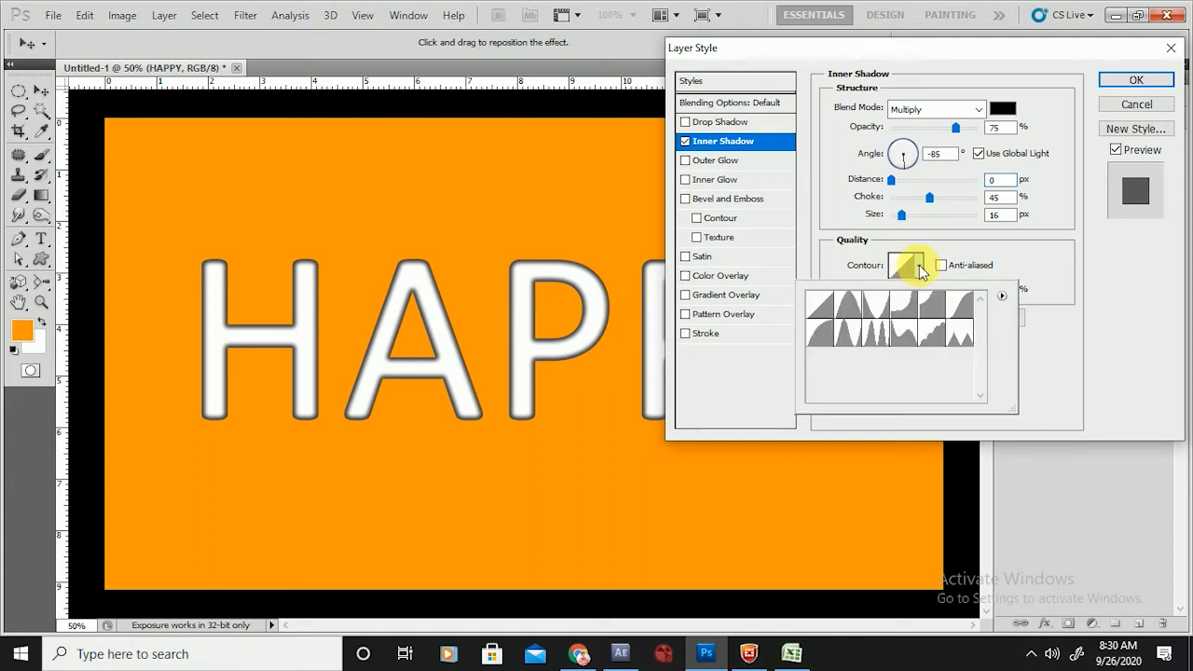
left_click(886, 309)
left_click(848, 305)
left_click(903, 304)
left_click(932, 304)
left_click(960, 307)
left_click(960, 333)
left_click(931, 333)
left_click(875, 338)
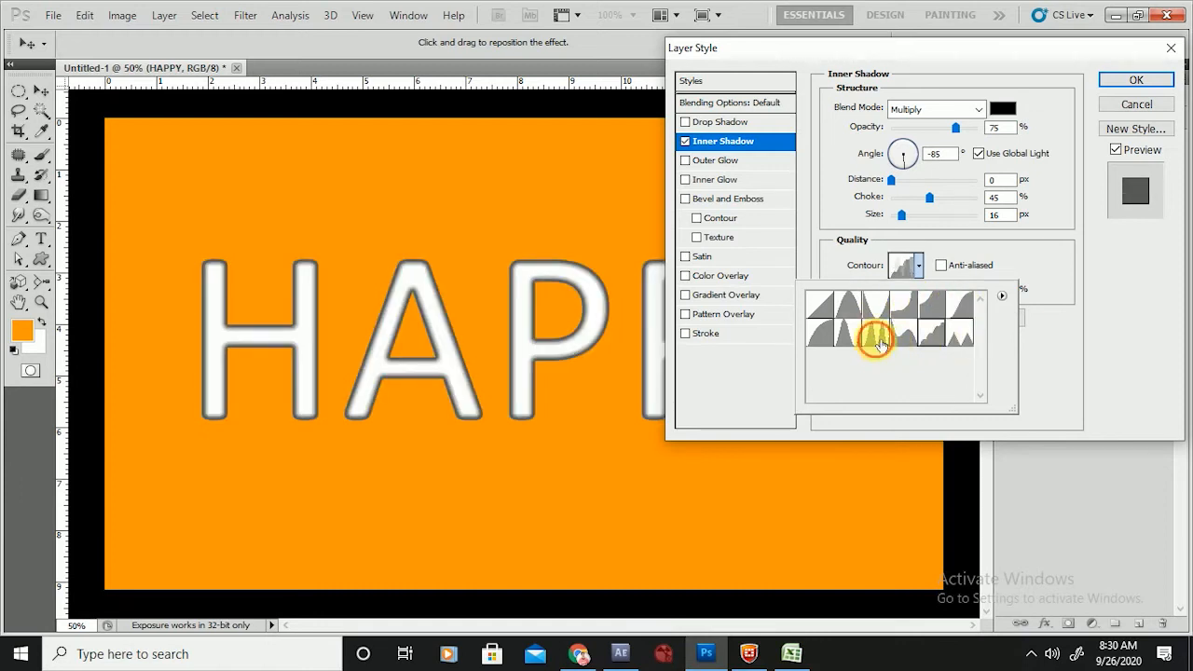
double_click(858, 341)
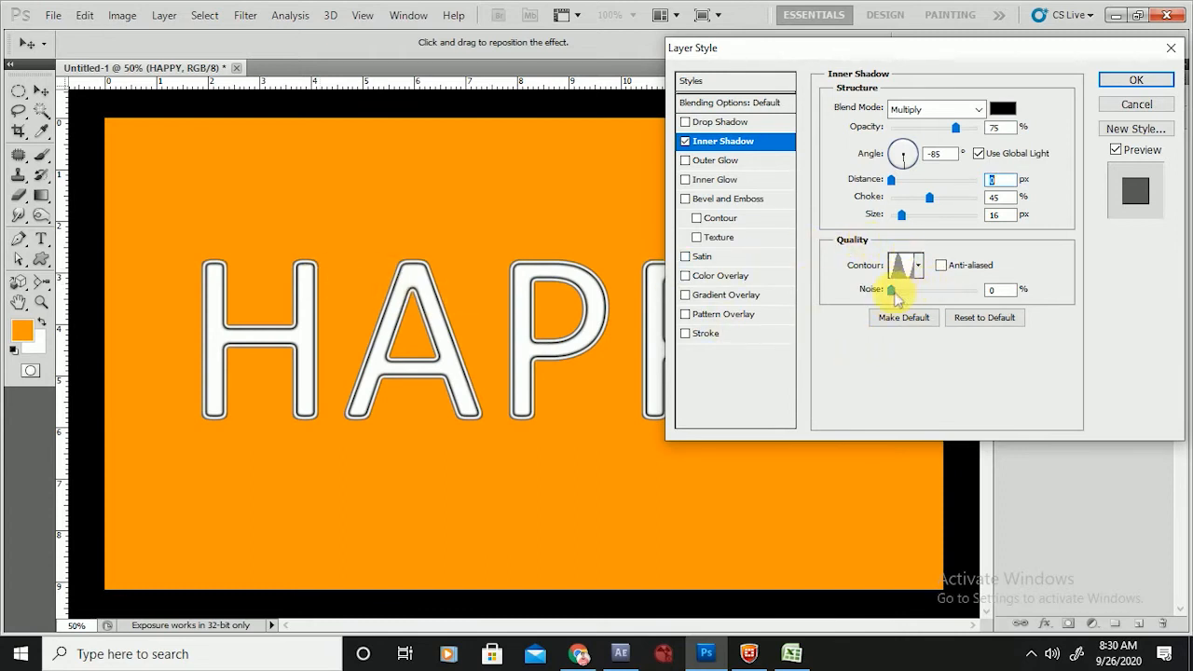
- Try the inner shadow's noise setting, leave it at 0%, and return the contour to the Linear preset
mouse_move(891, 290)
left_mouse_down()
mouse_move(943, 292)
mouse_move(890, 293)
left_mouse_up()
left_click(917, 265)
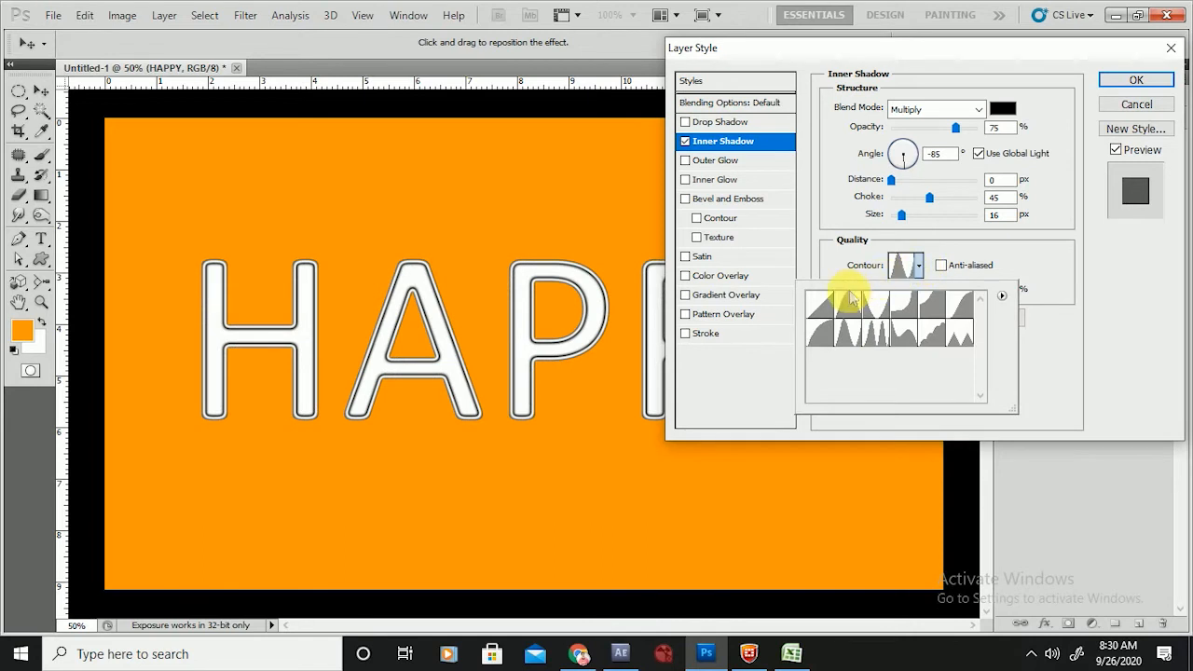
left_click(818, 303)
left_click(820, 182)
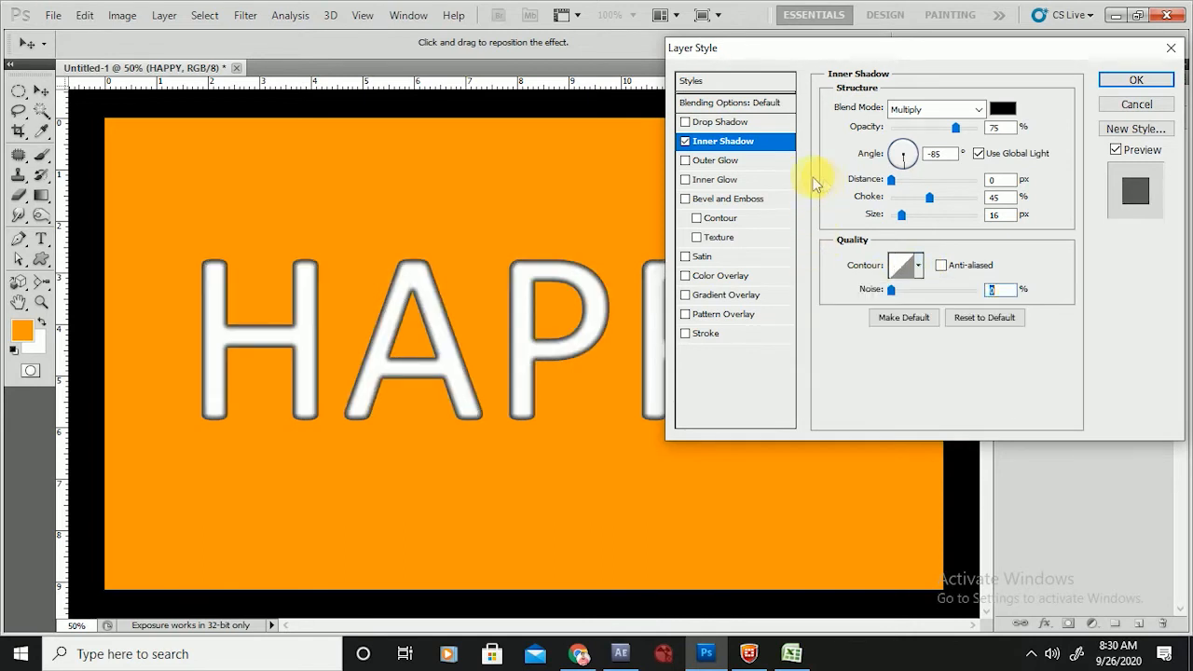
- Replace the inner shadow with an outer glow in Normal blend mode at 100% opacity
left_click(686, 142)
left_click(694, 163)
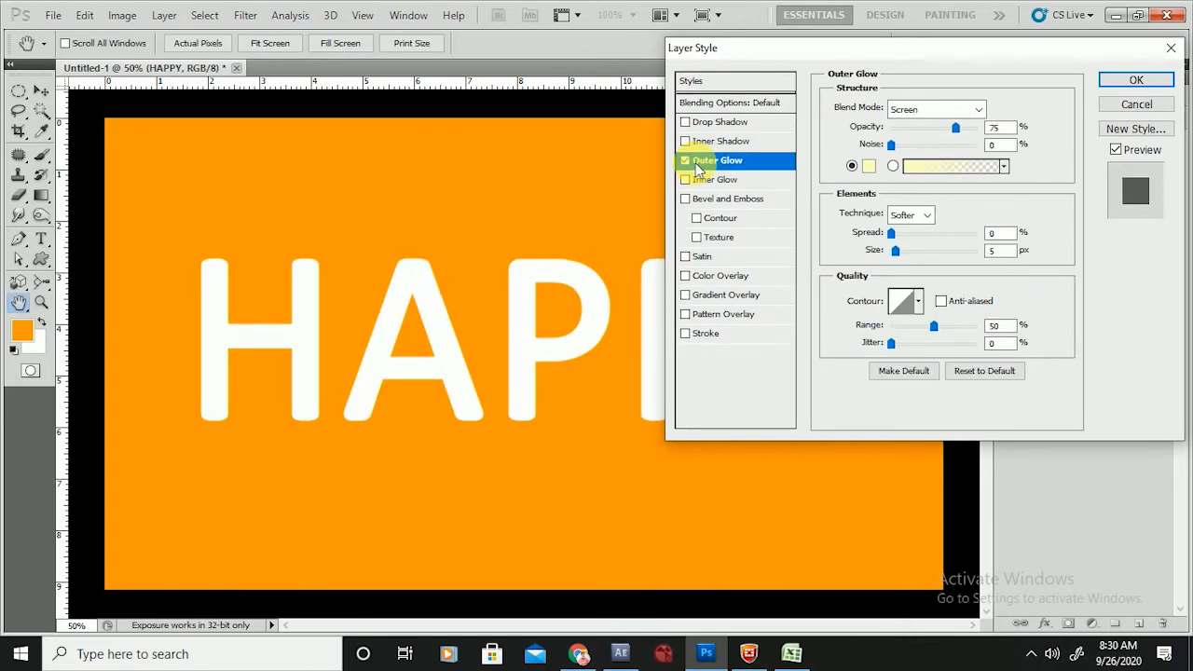
left_click(913, 112)
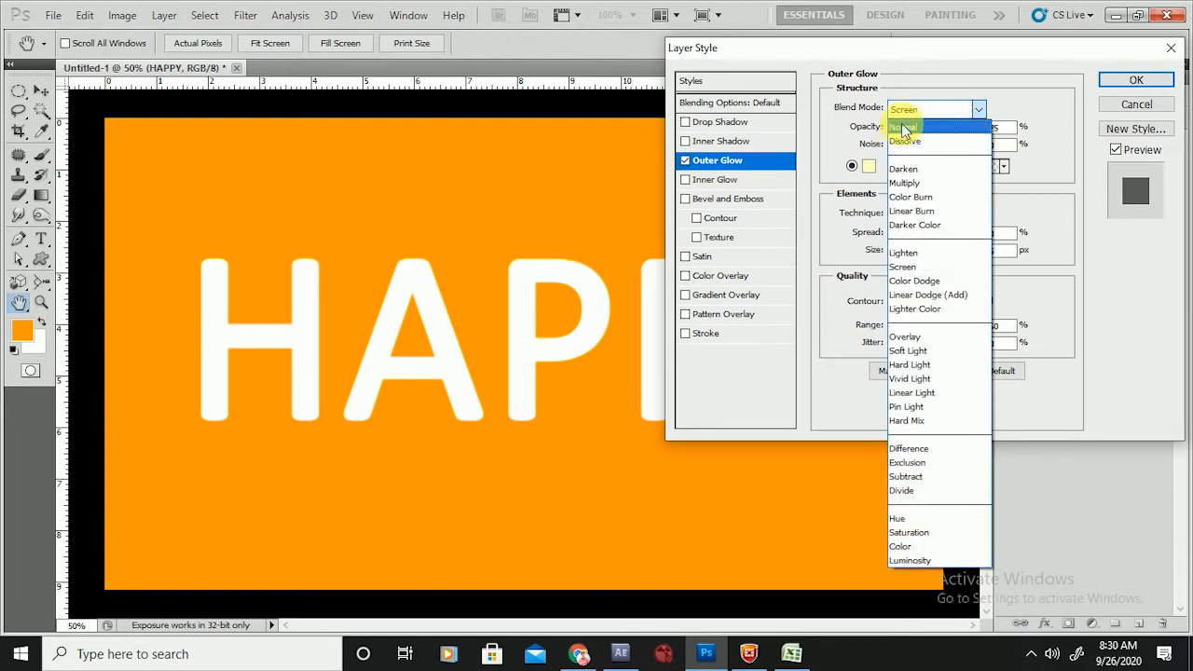
left_click(909, 108)
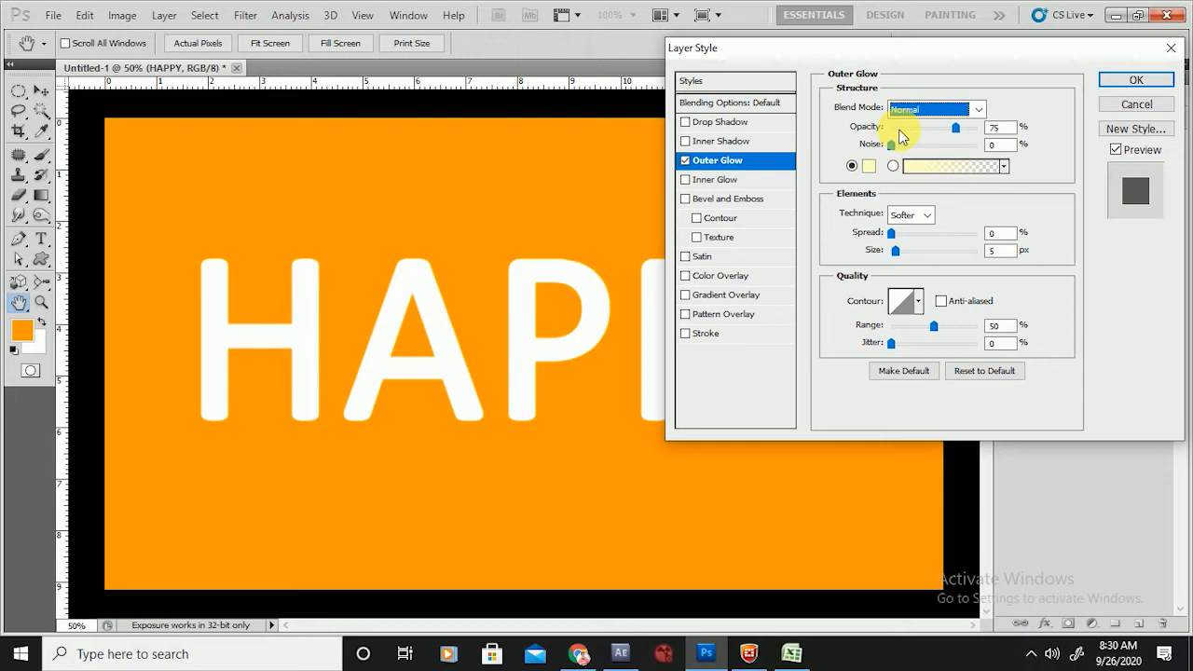
left_click_drag(957, 129, 991, 143)
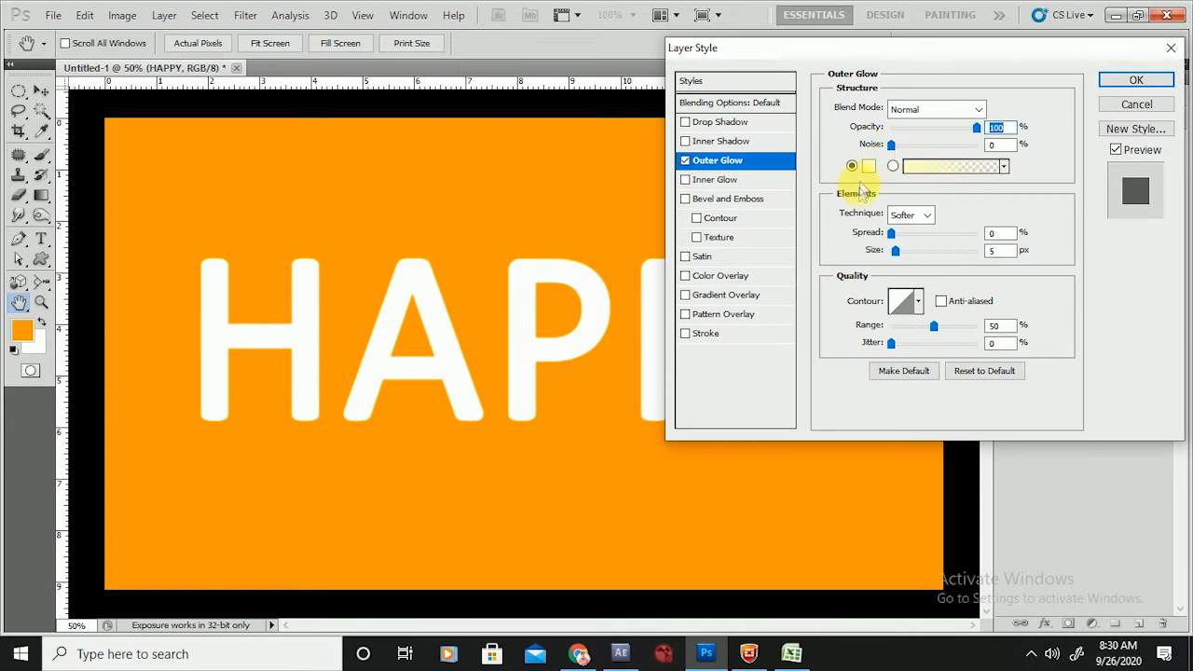
- Set the outer glow color to pure red ff0000
left_click(869, 166)
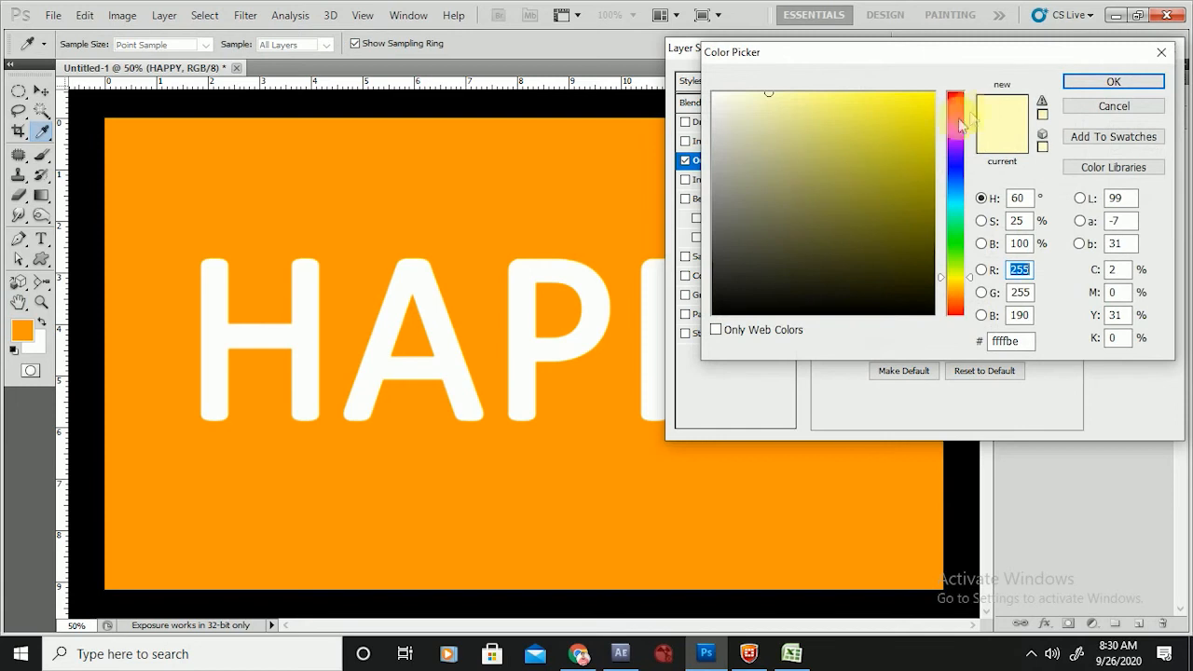
left_click_drag(956, 92, 965, 70)
left_click_drag(919, 111, 1000, 61)
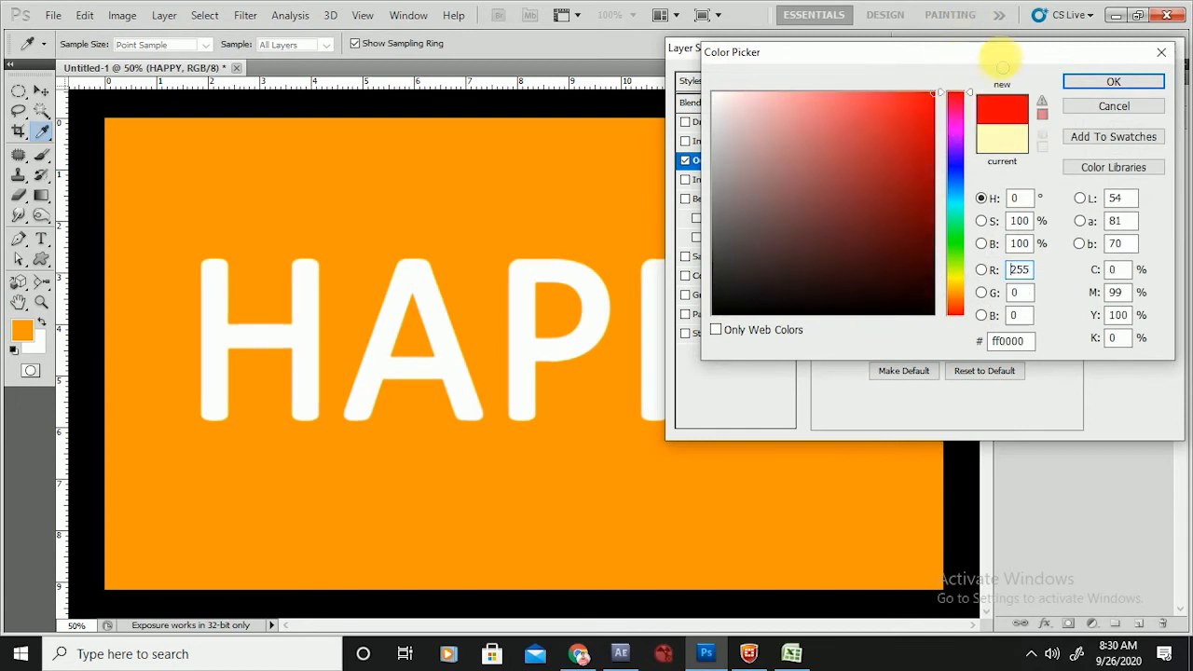
left_click(1130, 86)
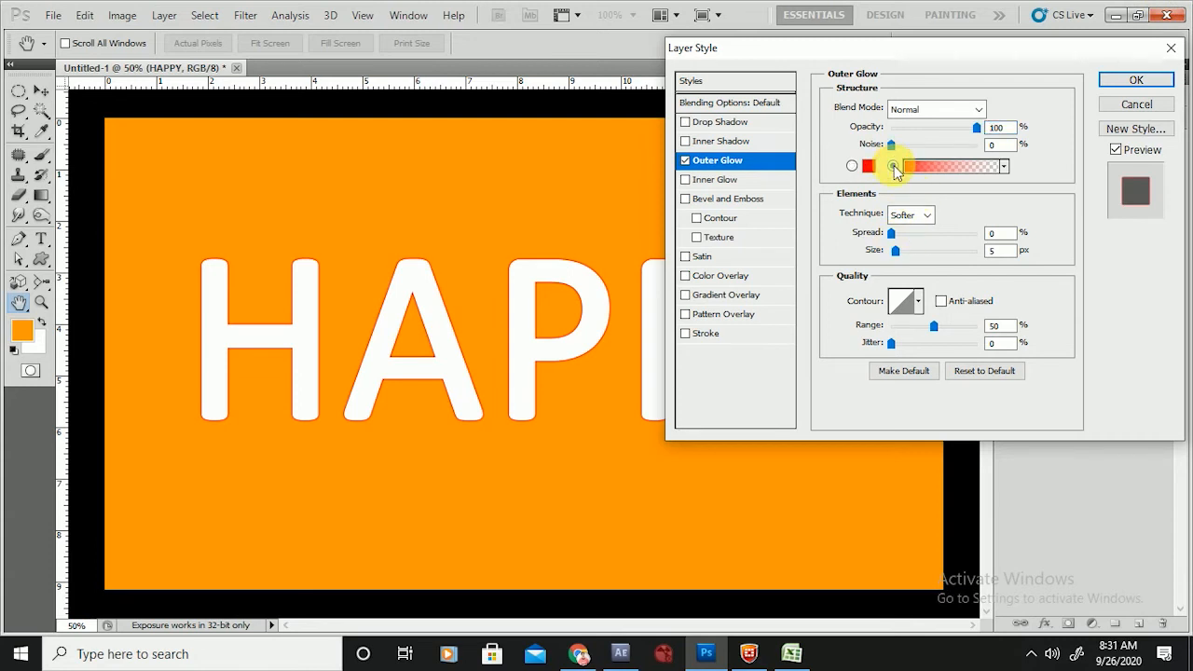
- Switch the outer glow to its solid red color and set the spread to 10% and size to 8 px
left_click(851, 166)
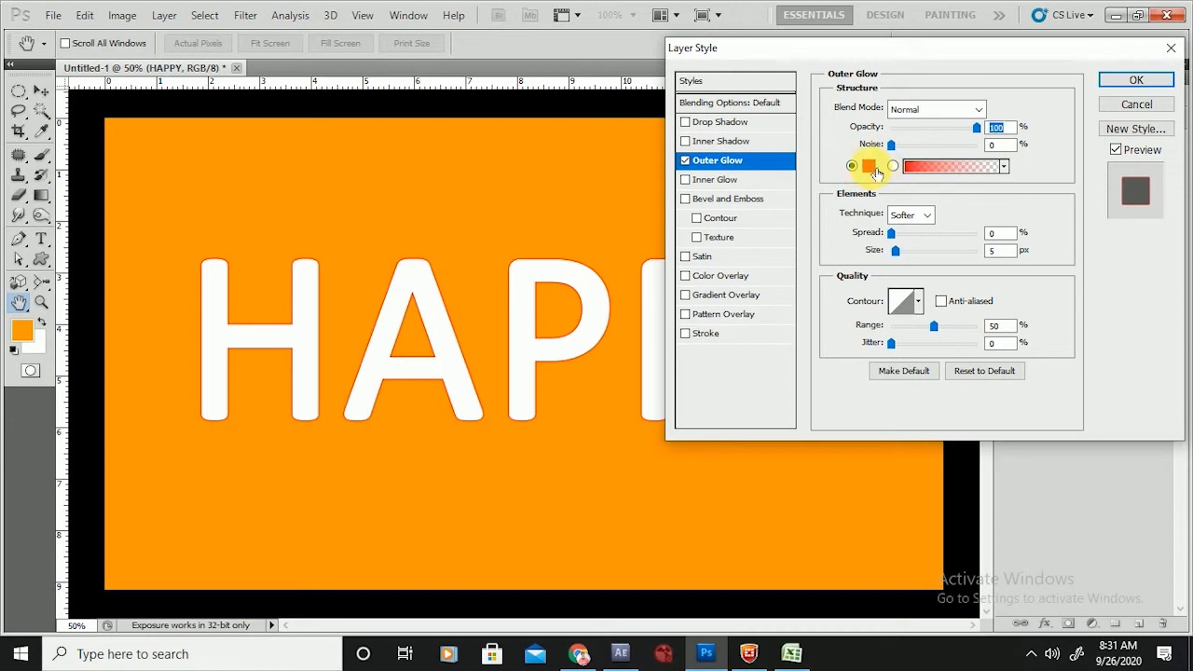
left_click(869, 167)
left_click(1090, 82)
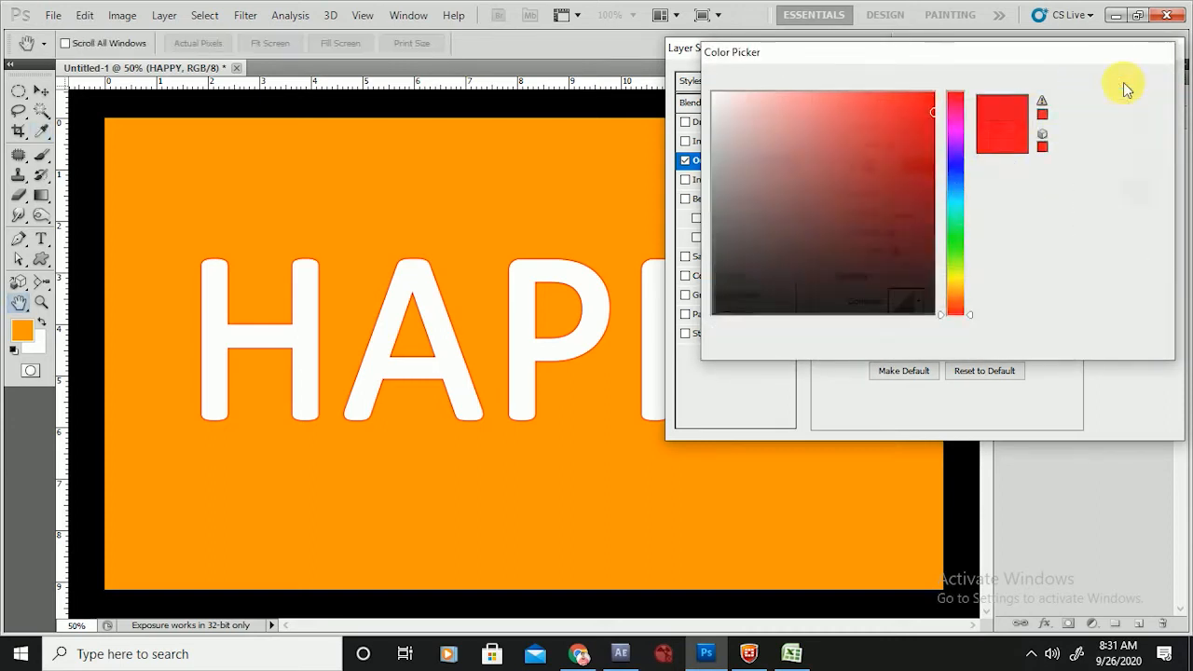
left_click(893, 234)
left_click_drag(894, 239, 901, 234)
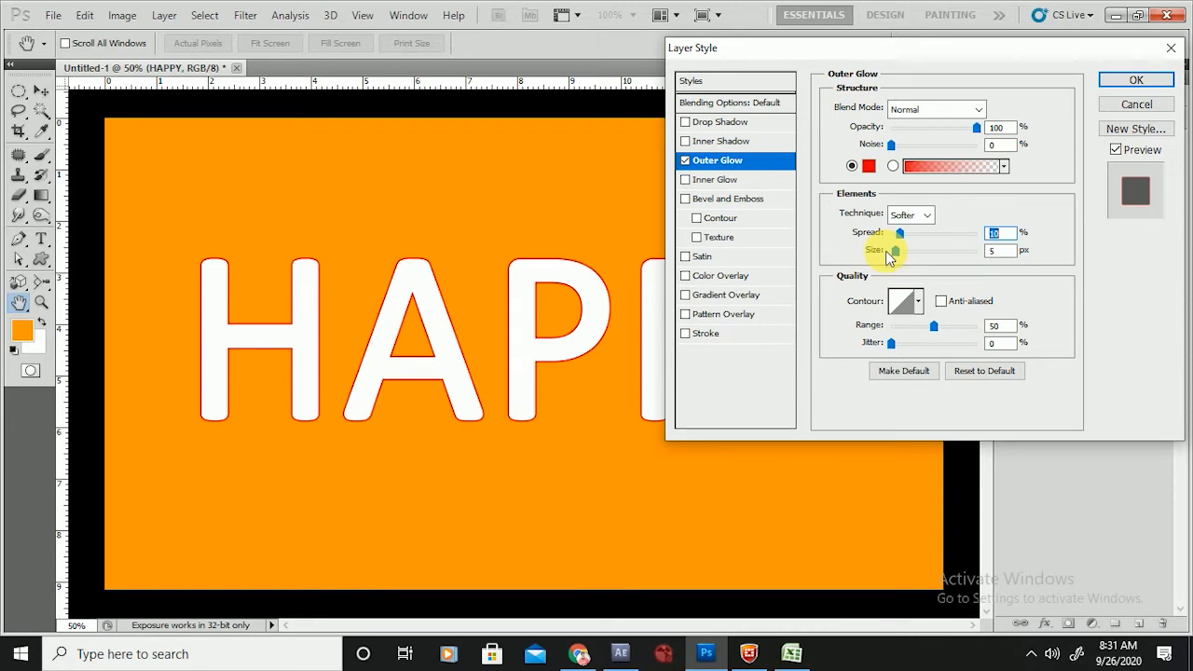
mouse_move(895, 251)
left_mouse_down()
mouse_move(929, 244)
mouse_move(891, 247)
mouse_move(899, 262)
left_mouse_up()
- Try the Precise technique on the outer glow, compare it with Softer, and return to Softer
left_click(894, 219)
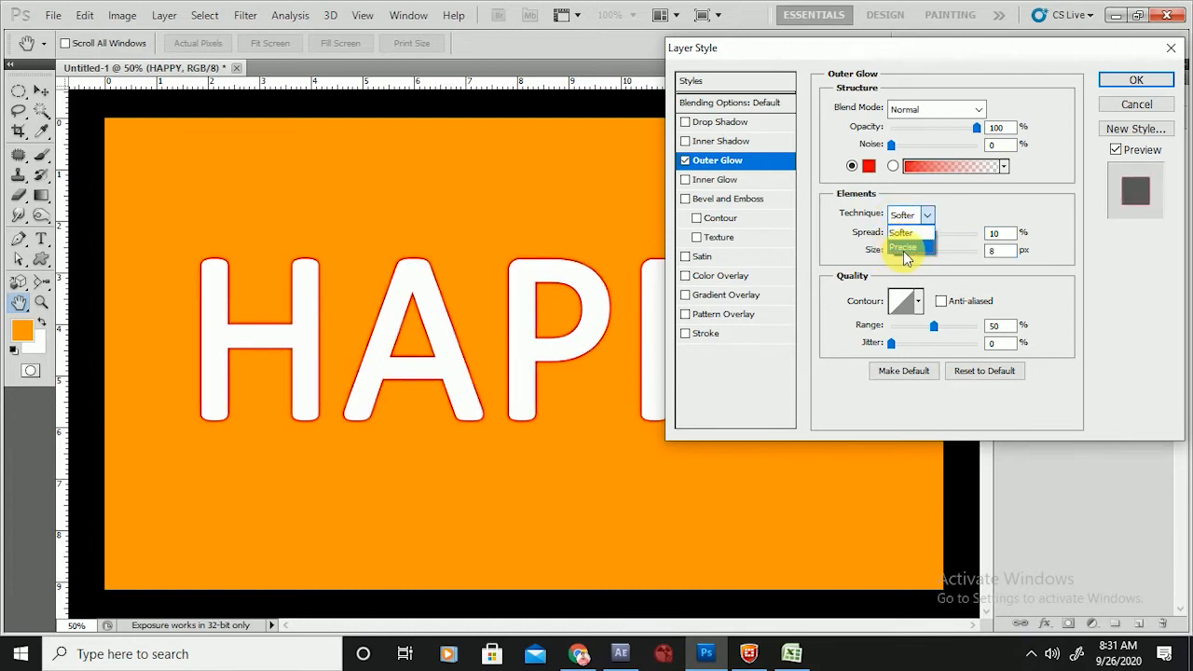
left_click(903, 248)
left_click(903, 216)
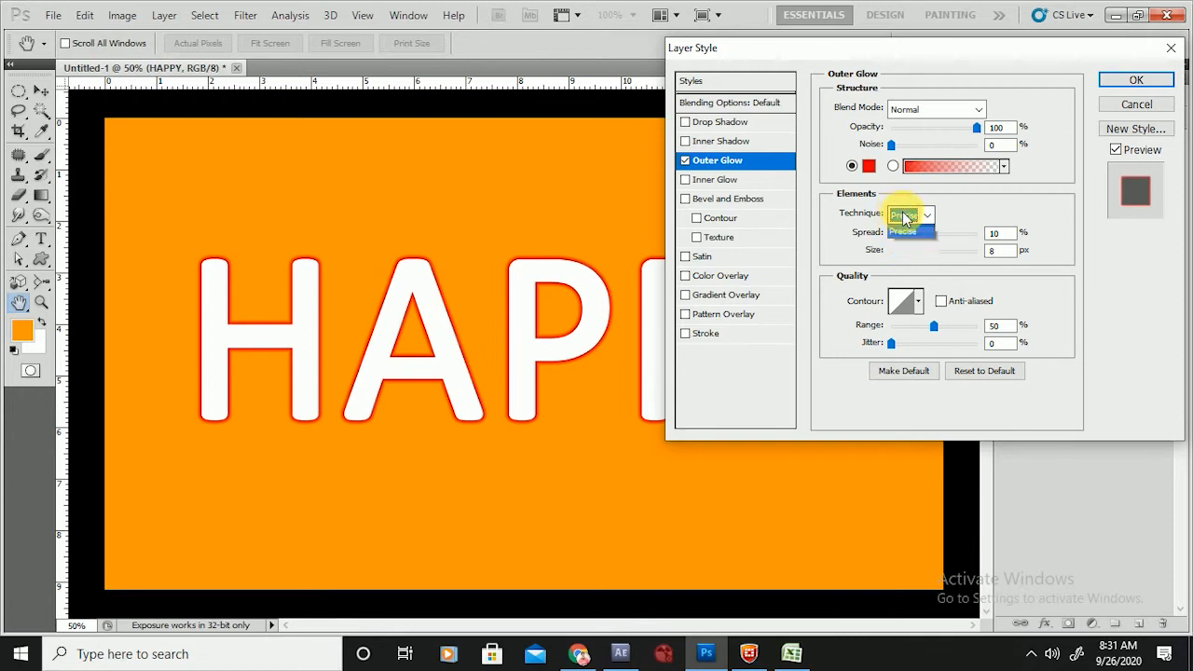
left_click(900, 233)
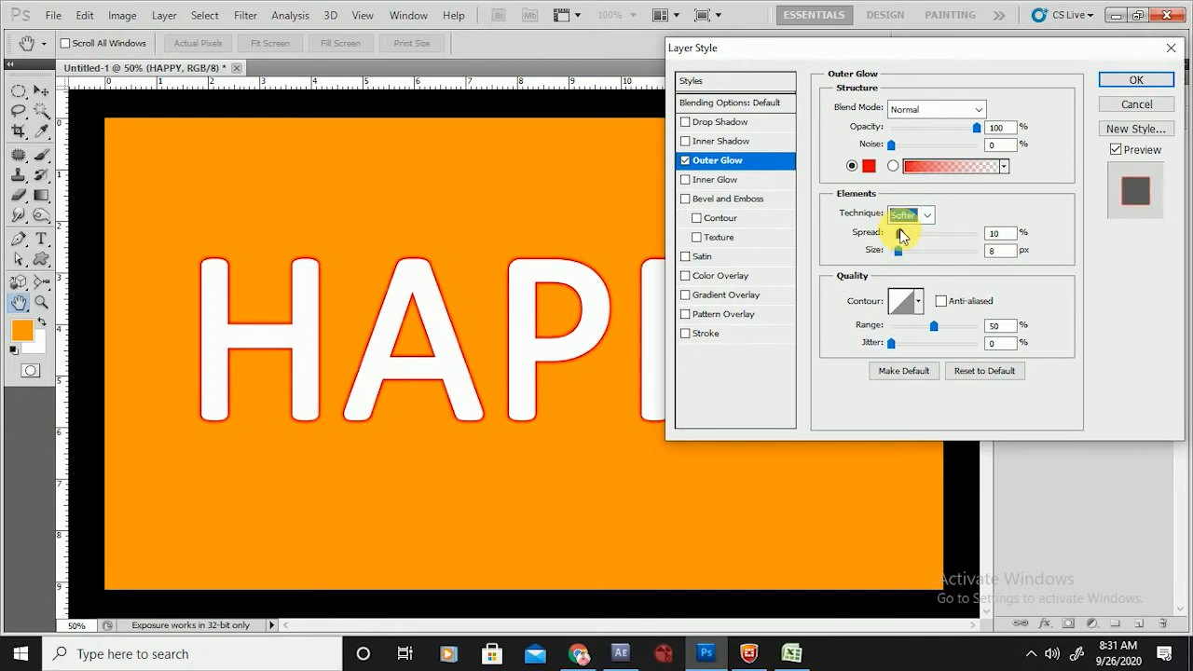
left_click(927, 216)
left_click(927, 249)
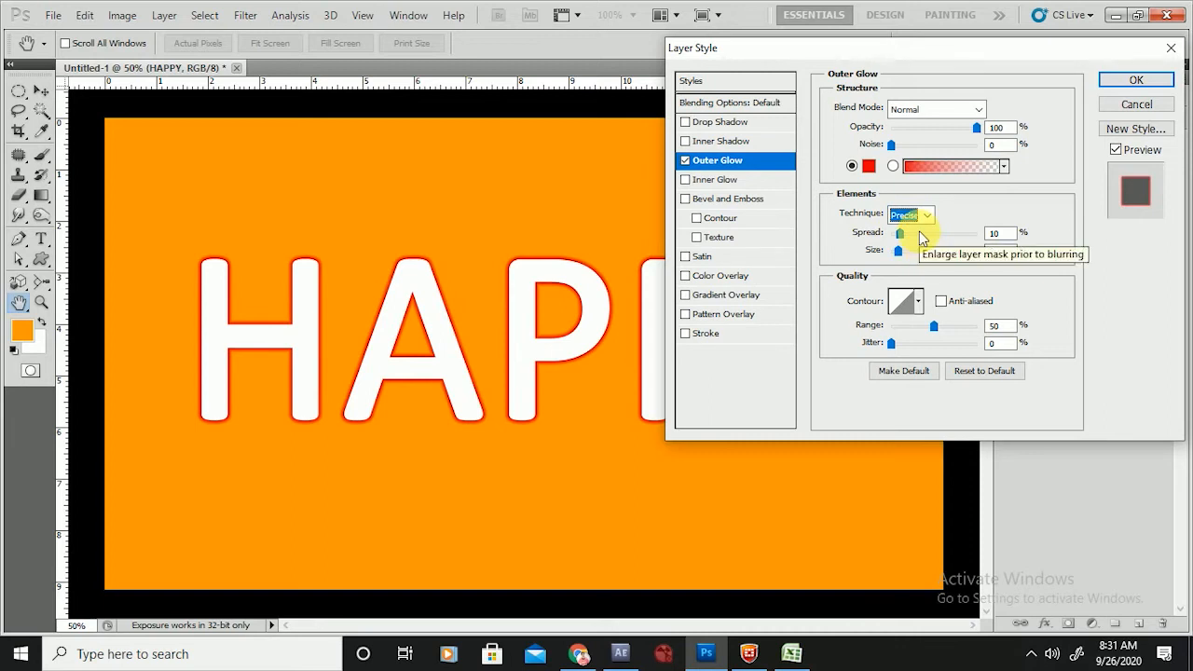
left_click(906, 215)
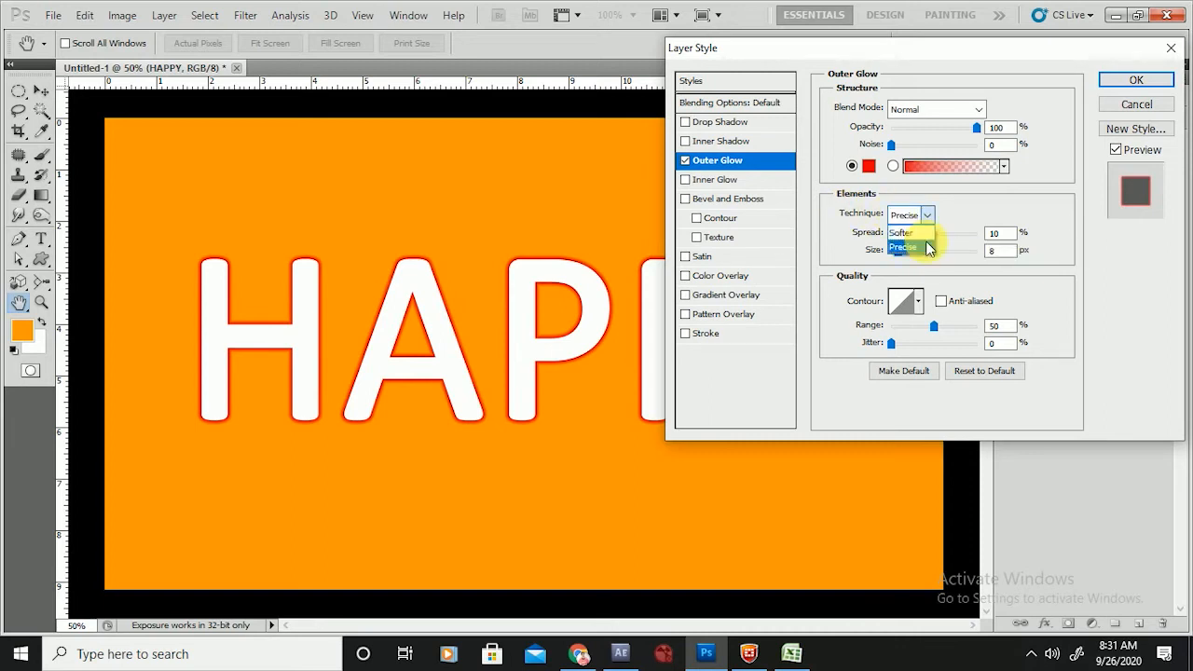
left_click(909, 226)
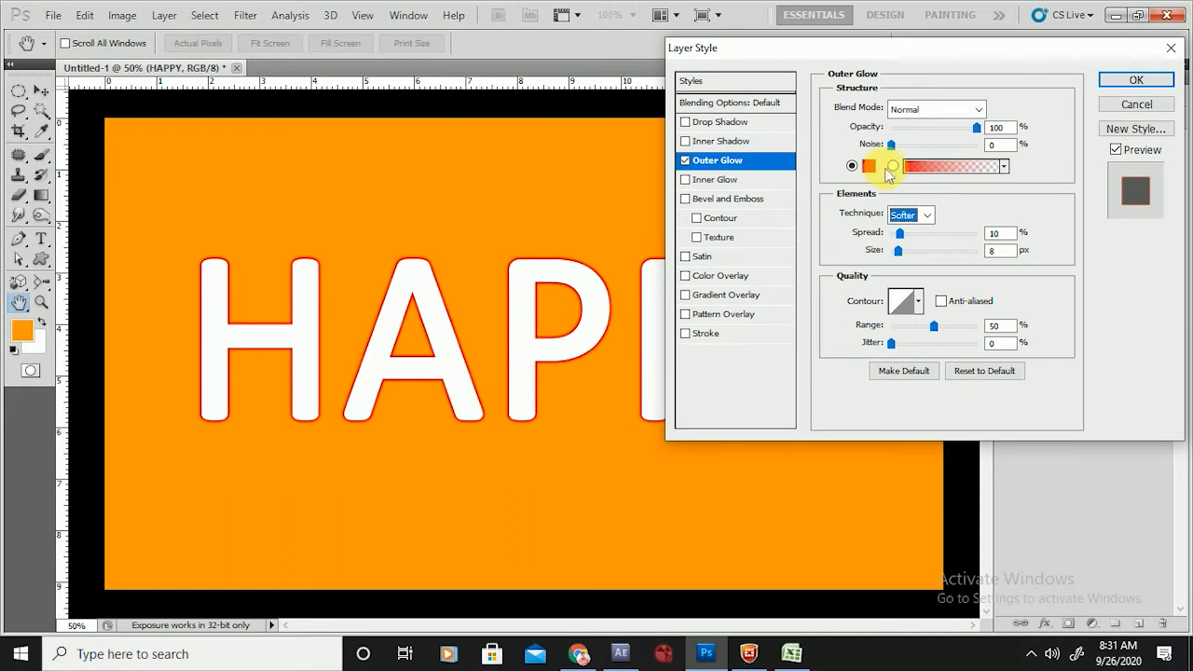
- Fill the outer glow with the Yellow, Violet, Orange, Blue gradient and enlarge it to 23% spread and 87 px size
left_click(892, 167)
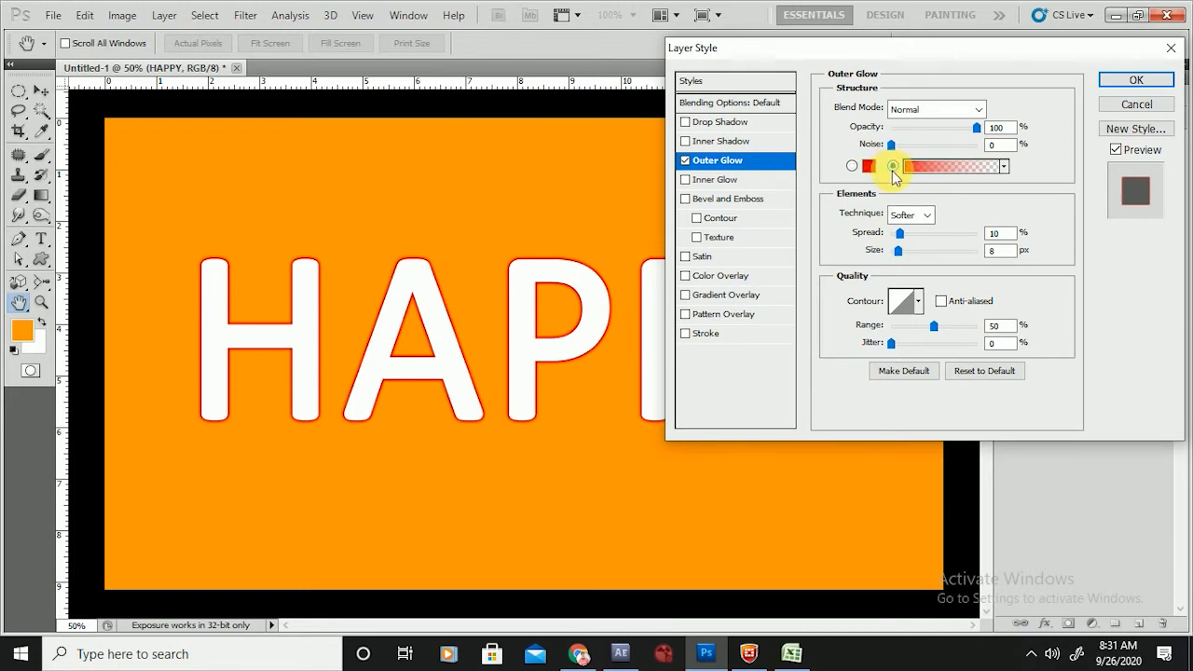
left_click(960, 168)
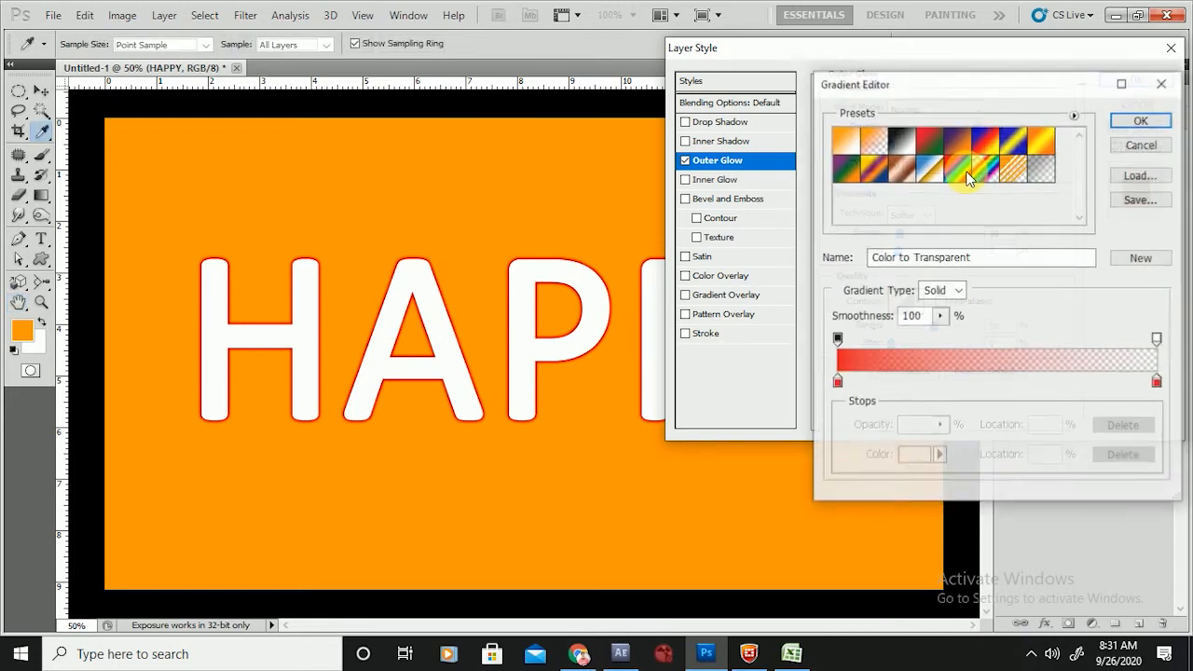
left_click(881, 174)
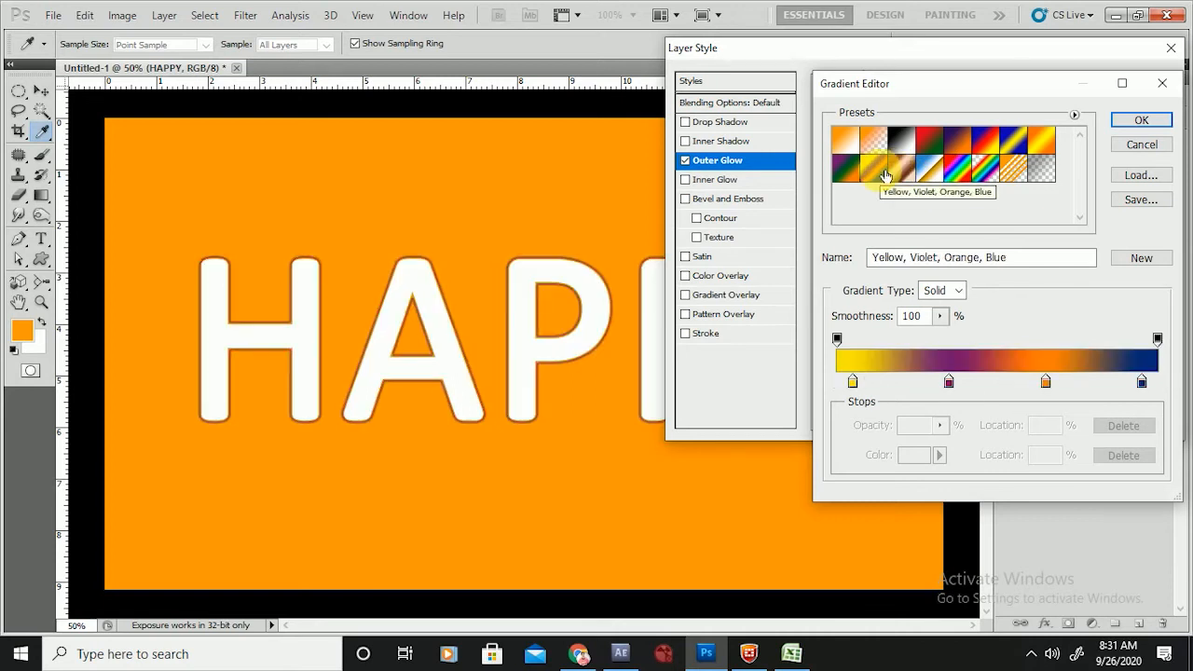
left_click(1139, 119)
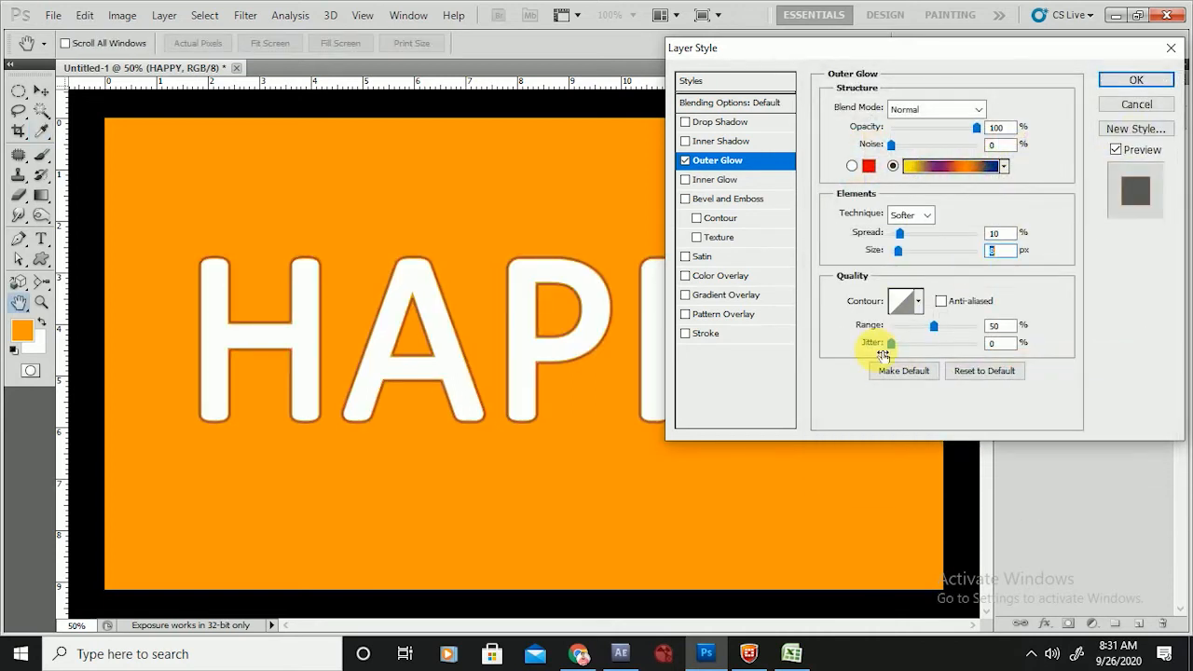
mouse_move(897, 249)
left_mouse_down()
mouse_move(917, 260)
mouse_move(925, 248)
mouse_move(895, 230)
mouse_move(915, 244)
left_mouse_up()
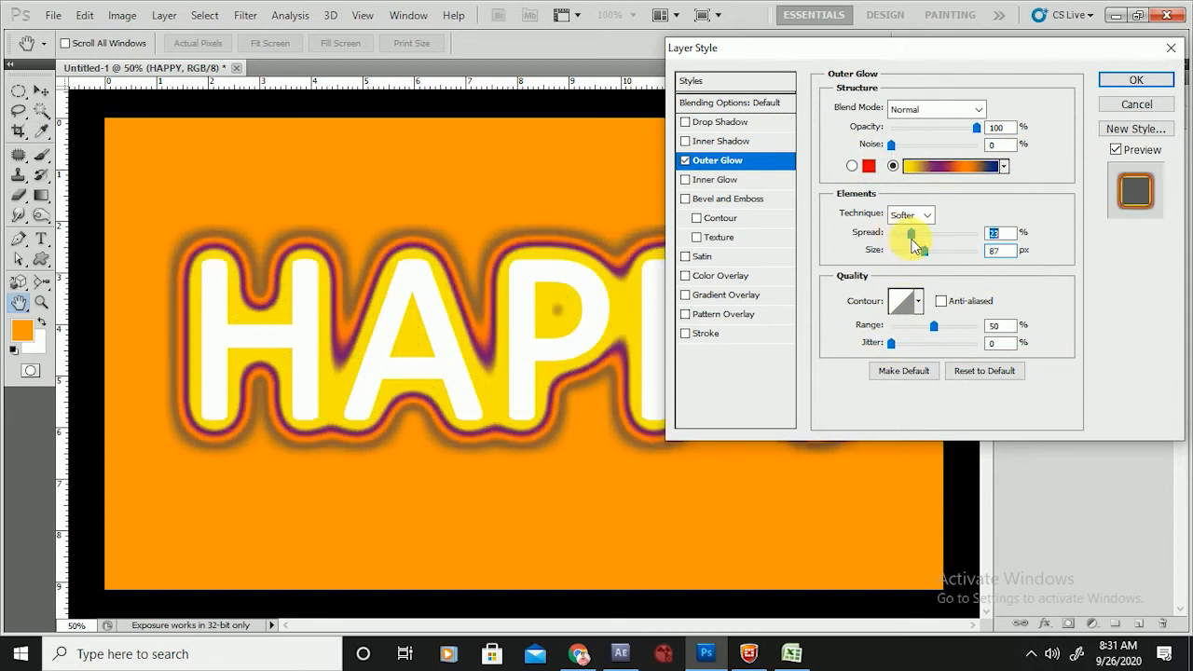
- Try recoloring the glow gradient's yellow stop red and its orange stop green, and discard the gradient edits
left_click(950, 165)
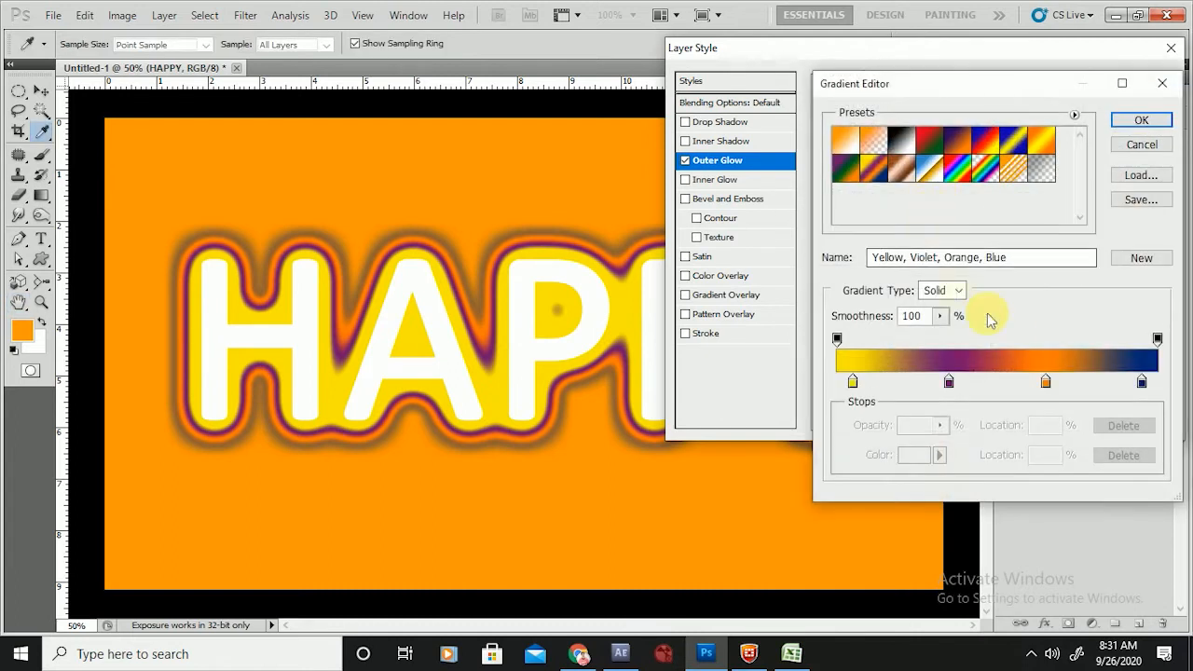
left_click(949, 381)
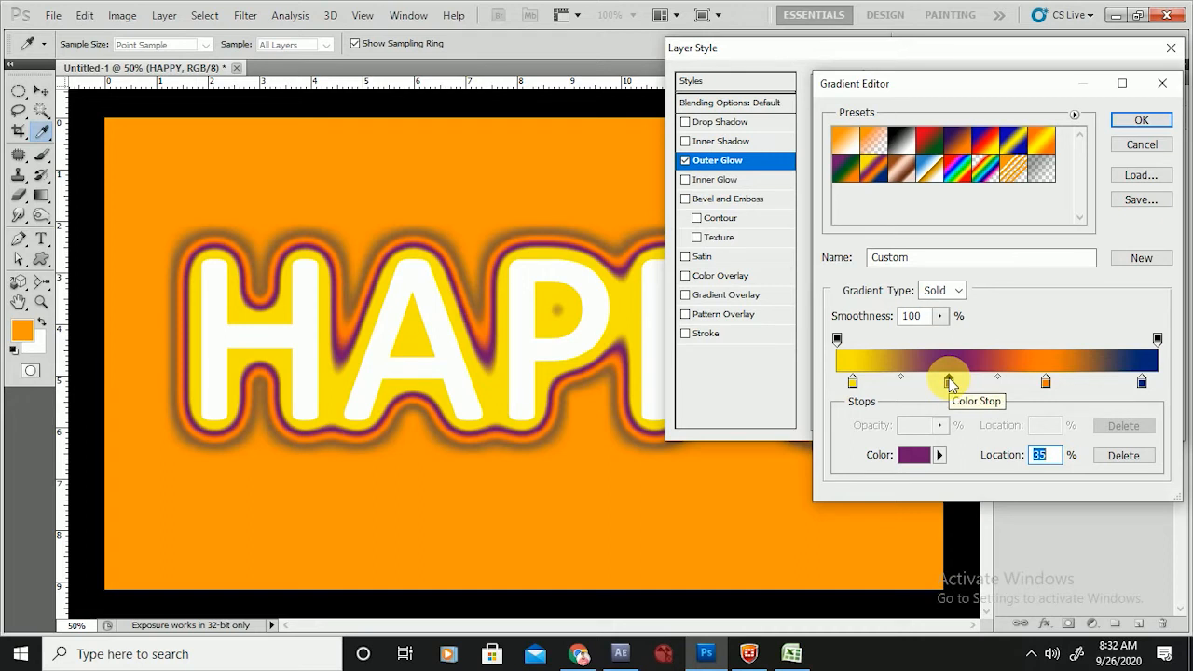
left_click(851, 382)
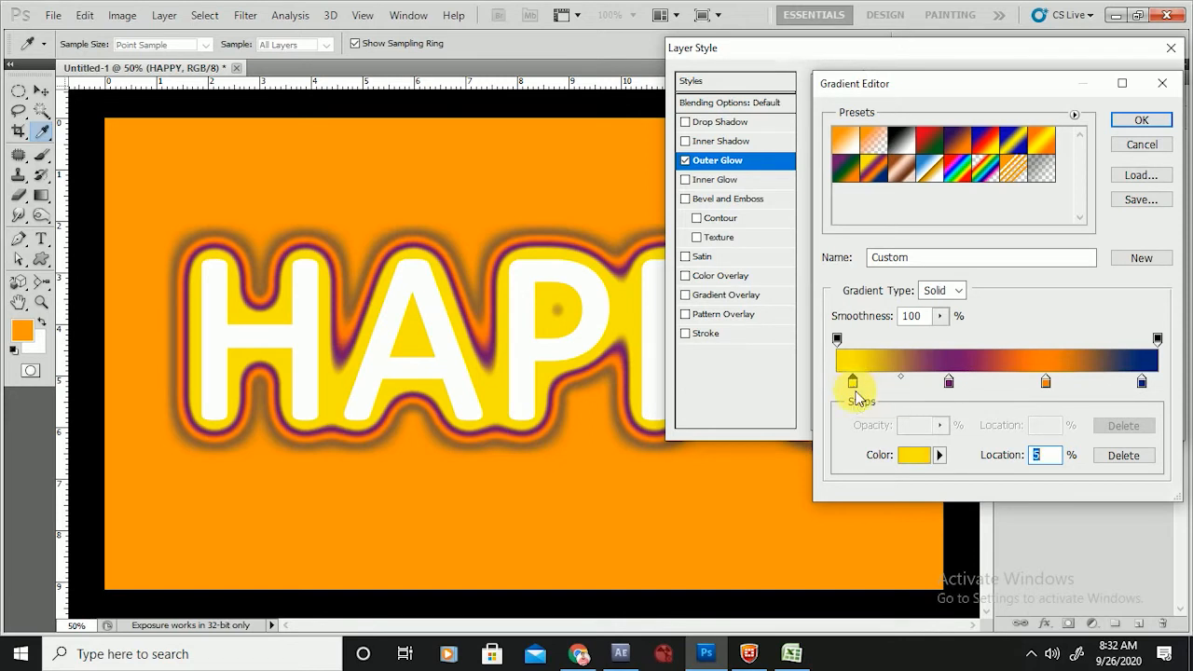
left_click(917, 457)
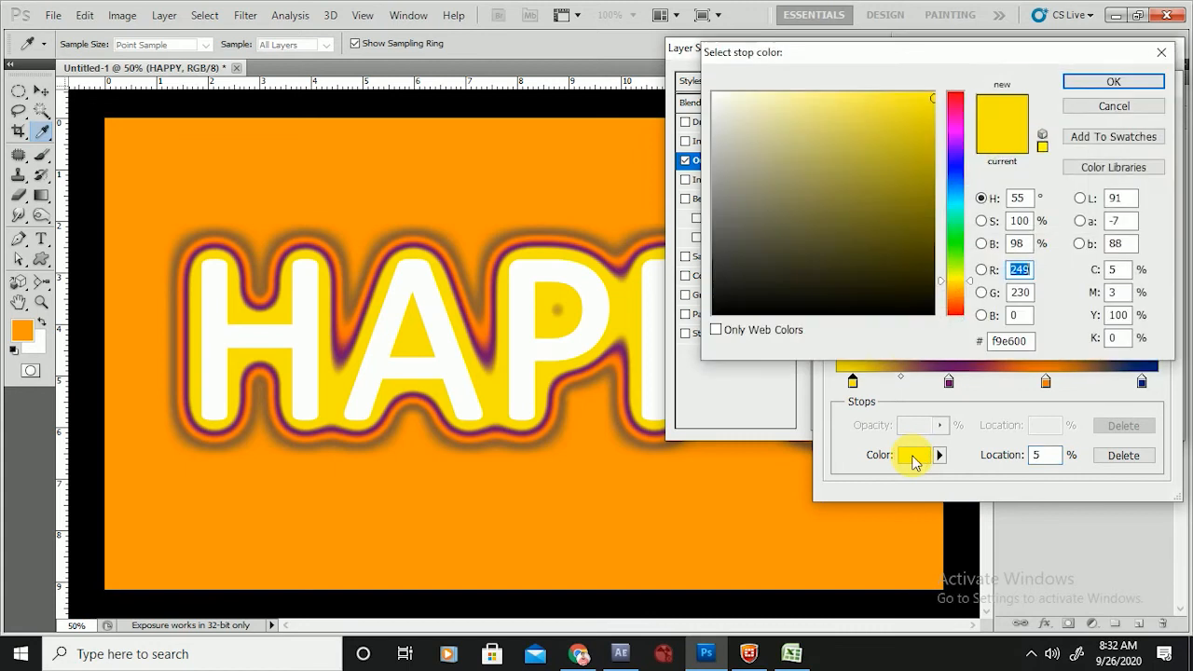
left_click_drag(955, 101, 953, 74)
left_click(1141, 82)
left_click(1046, 382)
left_click(913, 455)
left_click_drag(955, 214, 957, 255)
left_click(1101, 86)
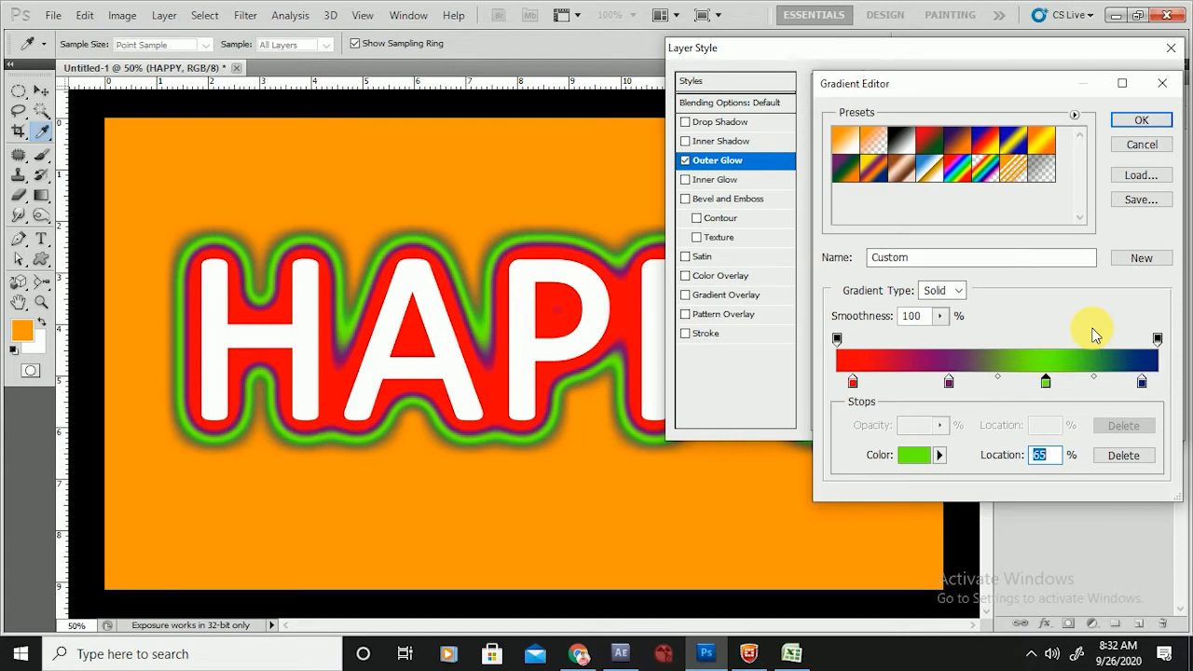
left_click(1141, 144)
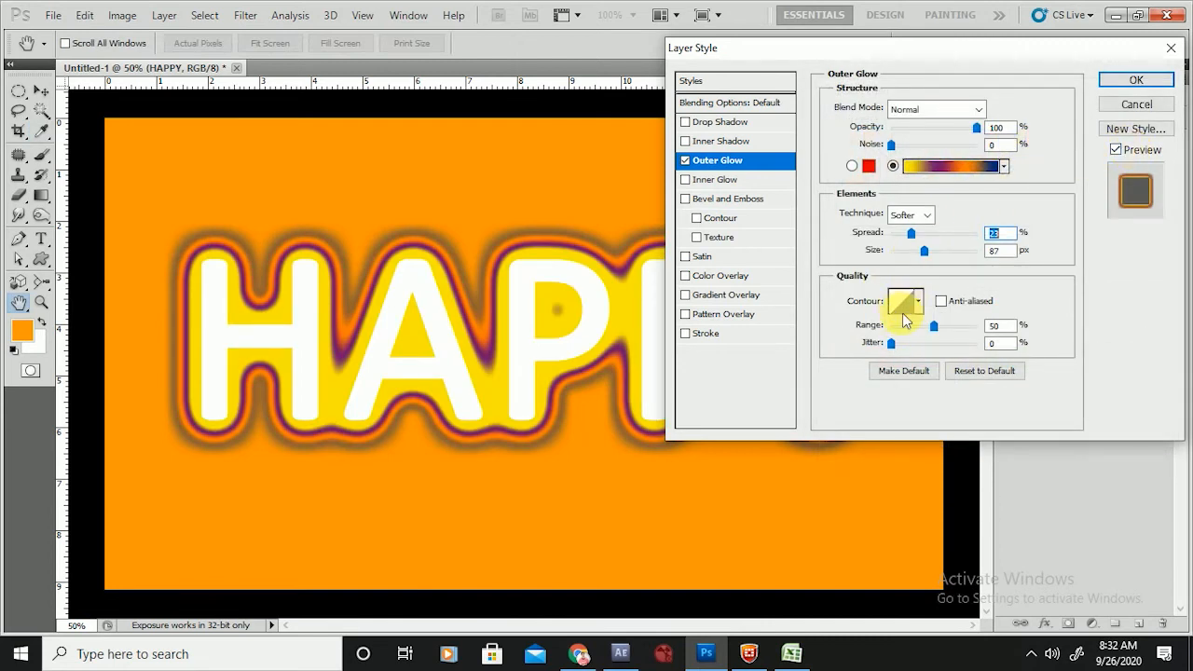
- Try several contour presets on the outer glow and choose the narrow single-peak curve
left_click(919, 303)
left_click(851, 343)
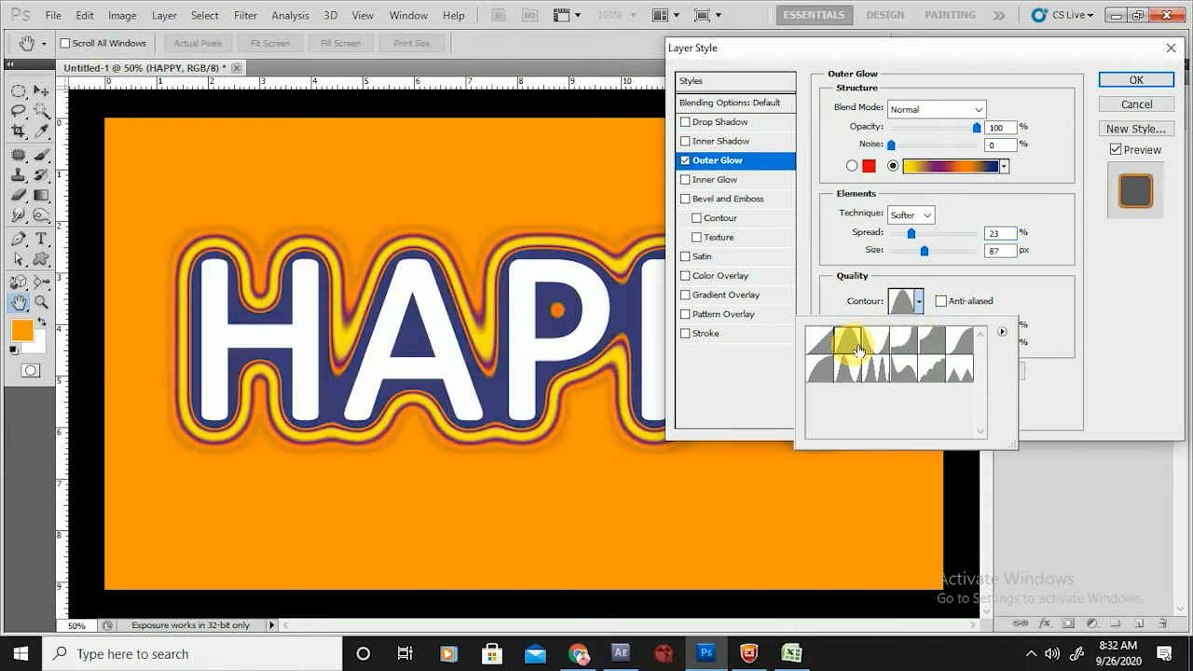
left_click(881, 342)
left_click(906, 341)
left_click(934, 339)
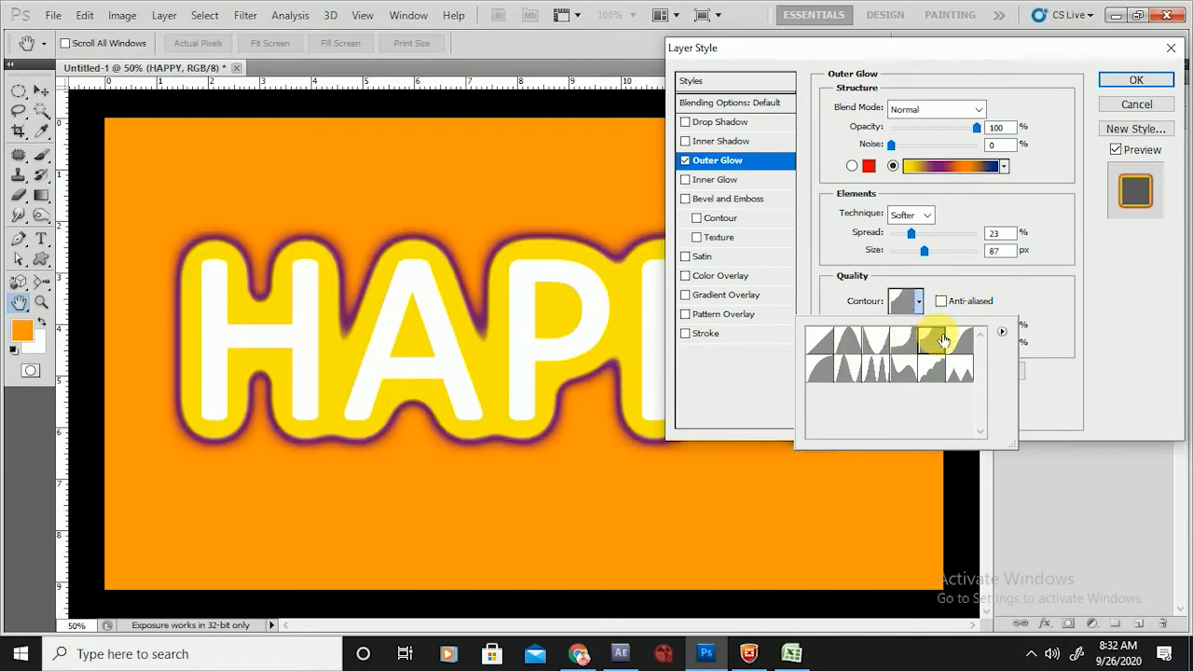
left_click(960, 341)
left_click(963, 367)
left_click(932, 367)
left_click(904, 370)
left_click(876, 373)
left_click(847, 375)
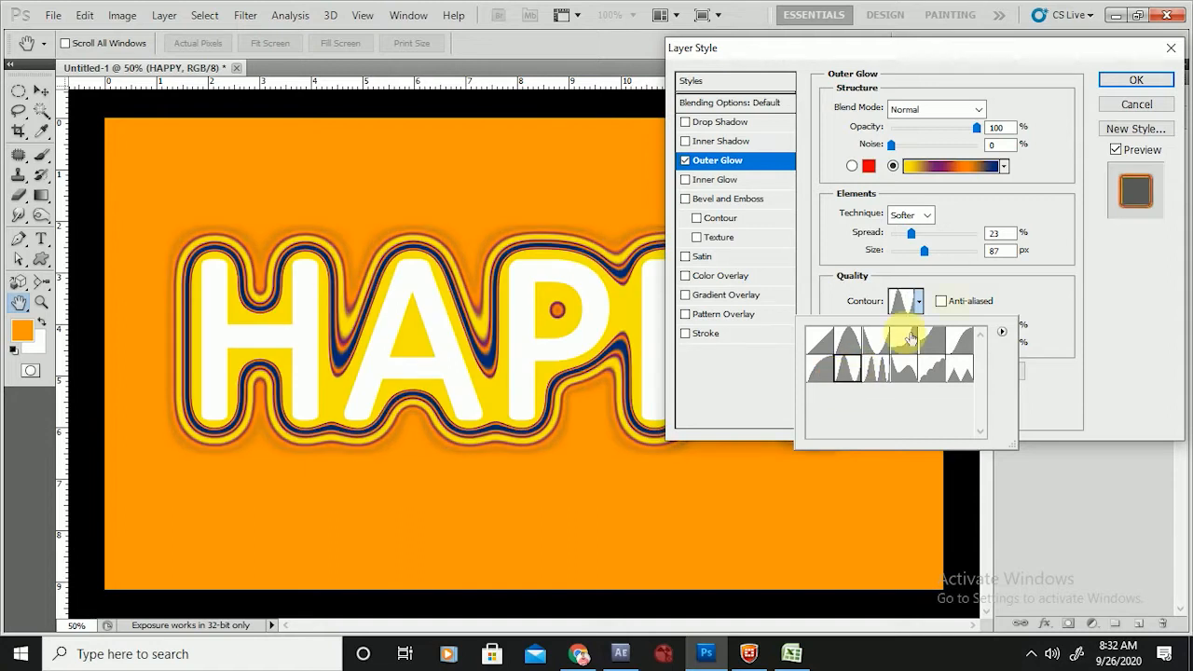
left_click(705, 169)
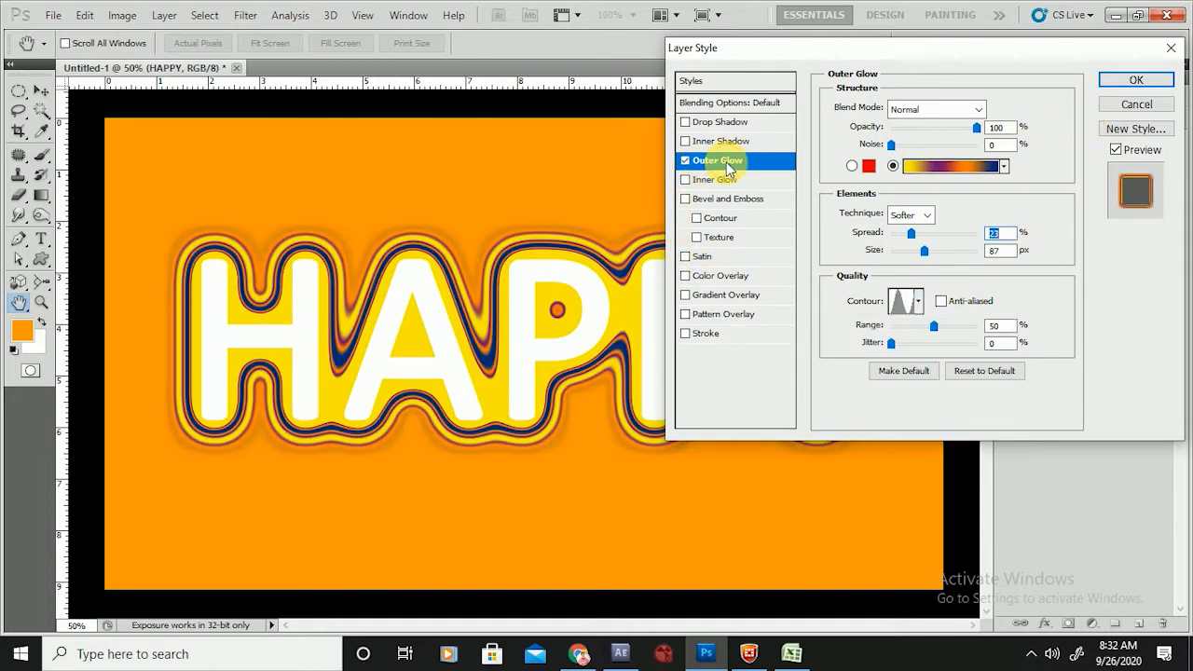
- Replace the outer glow with an inner glow in Normal blend mode
left_click(685, 160)
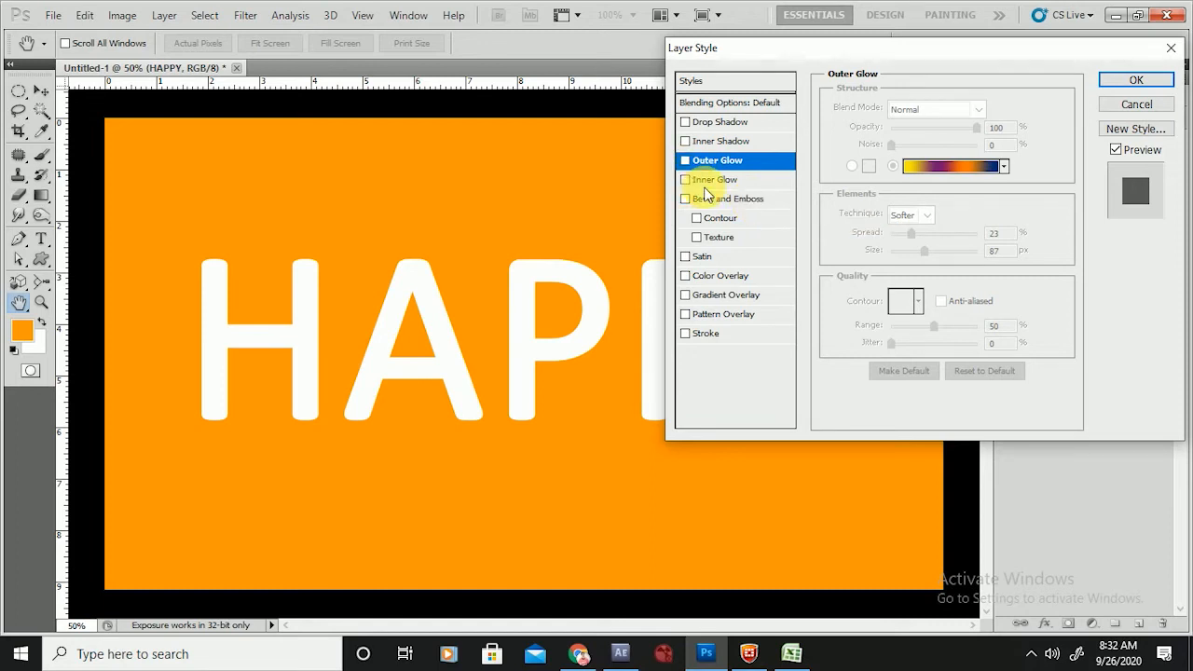
left_click(705, 181)
left_click(905, 109)
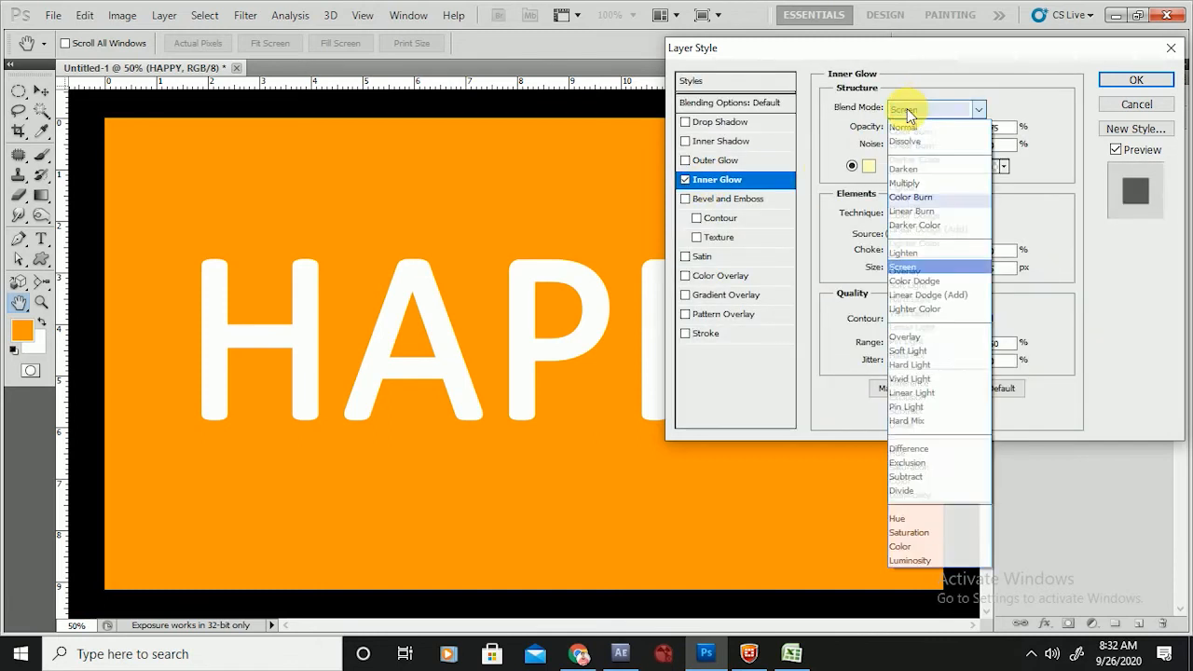
left_click(901, 116)
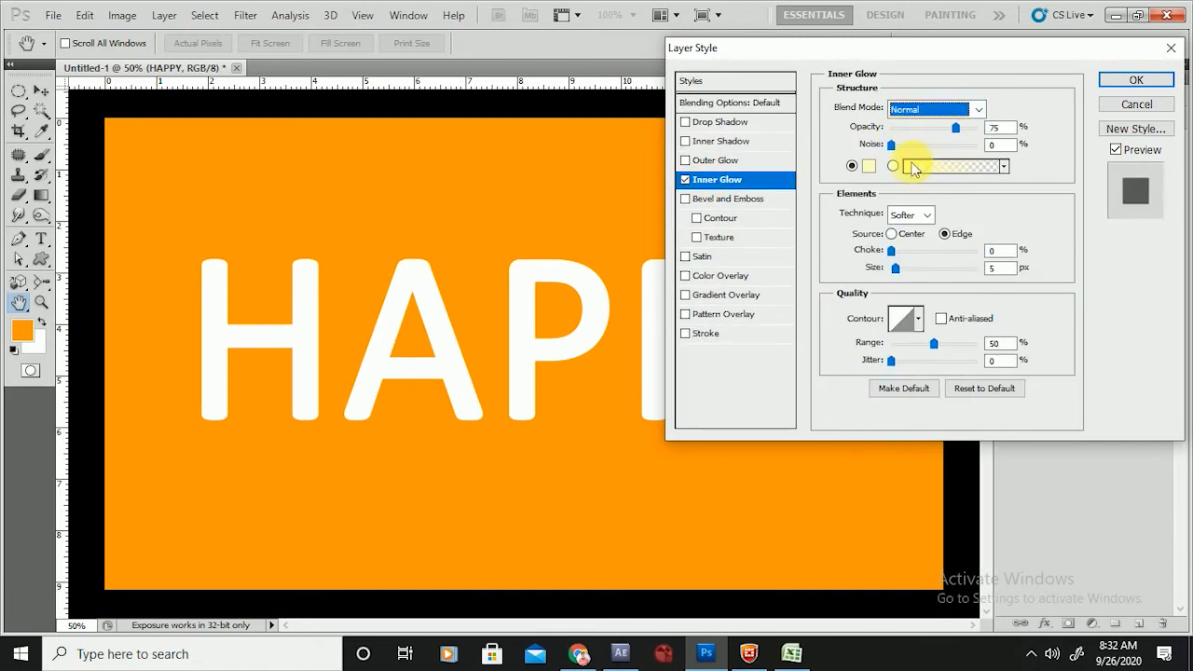
- Set the inner glow color to red and its opacity to 100%
left_click(869, 167)
left_click_drag(955, 99, 951, 88)
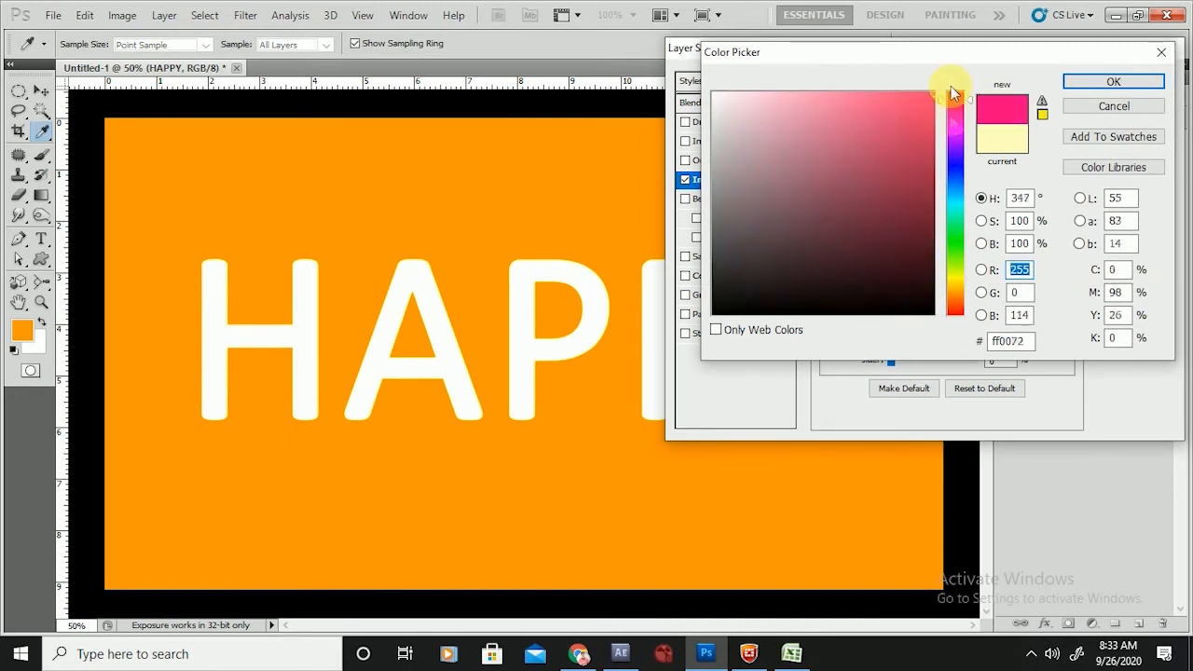
left_click(1108, 84)
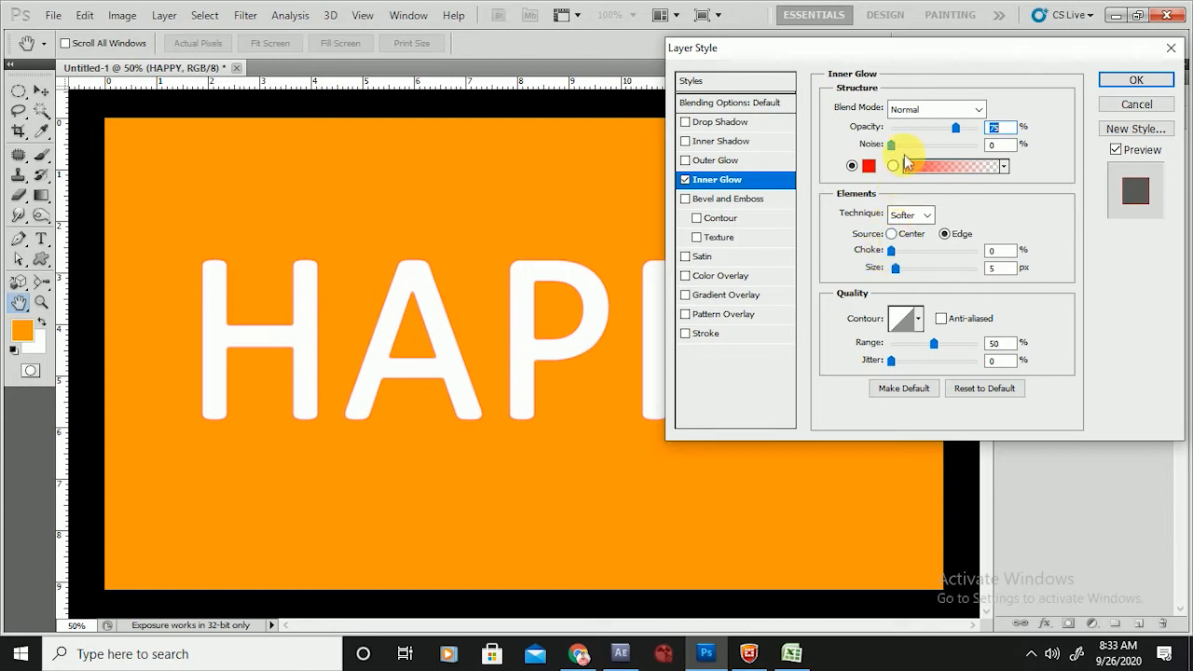
left_click_drag(956, 129, 1005, 128)
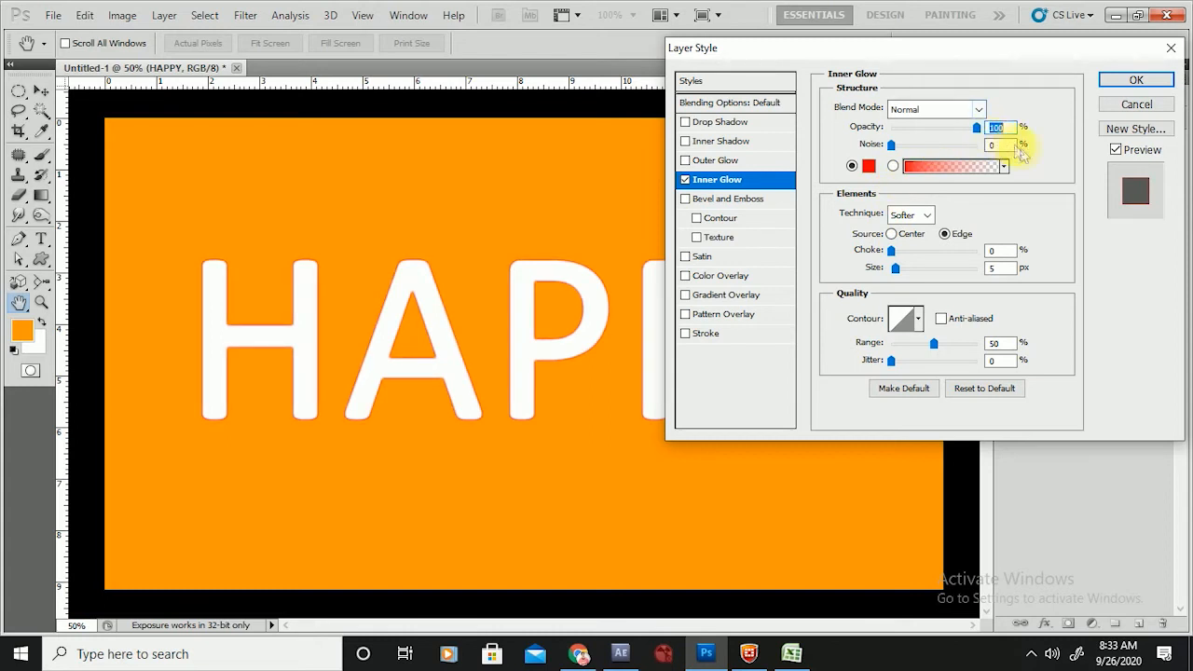
- Set the inner glow's choke to 13% and size to 29 px, trying the Center source and returning it to Edge
left_click_drag(892, 267, 906, 272)
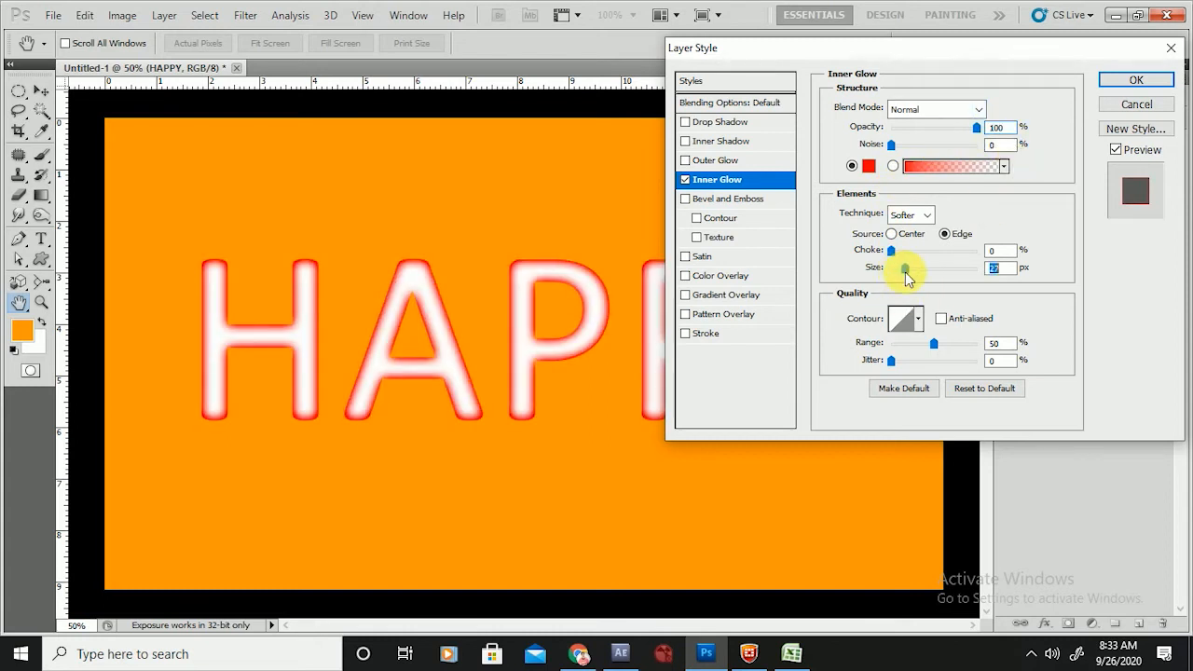
mouse_move(890, 254)
left_mouse_down()
mouse_move(908, 250)
mouse_move(911, 268)
mouse_move(916, 250)
mouse_move(928, 272)
mouse_move(905, 258)
mouse_move(911, 248)
mouse_move(898, 264)
mouse_move(917, 258)
mouse_move(885, 253)
mouse_move(902, 261)
mouse_move(890, 248)
mouse_move(905, 241)
mouse_move(892, 249)
mouse_move(904, 264)
left_mouse_up()
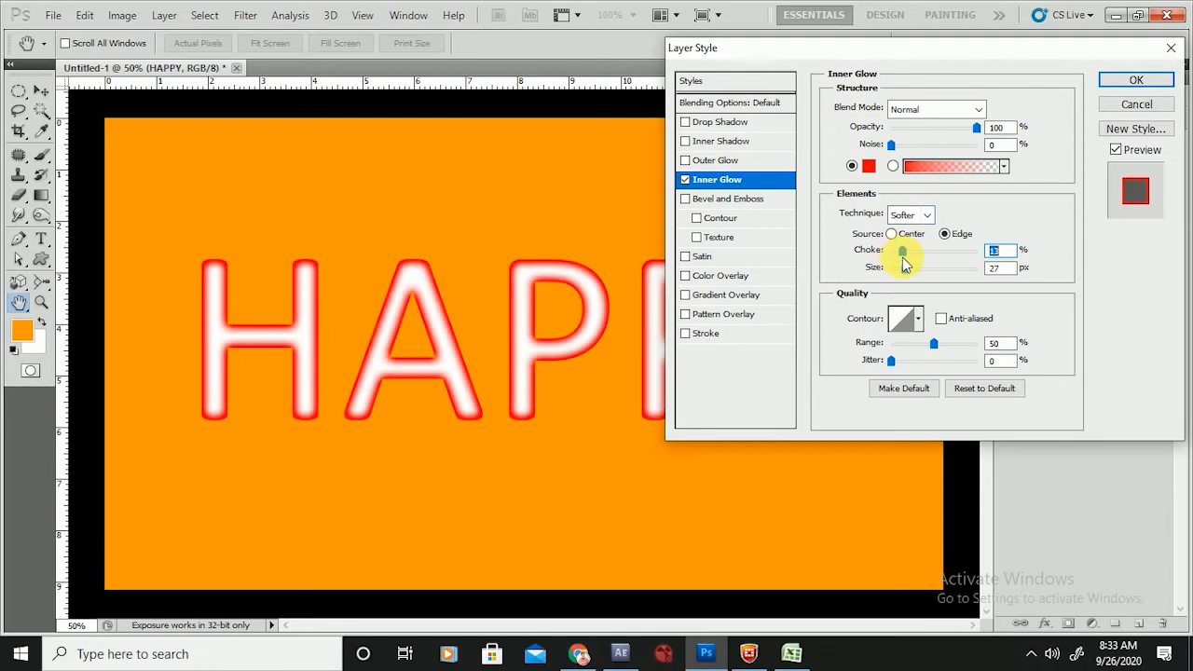
left_click(892, 233)
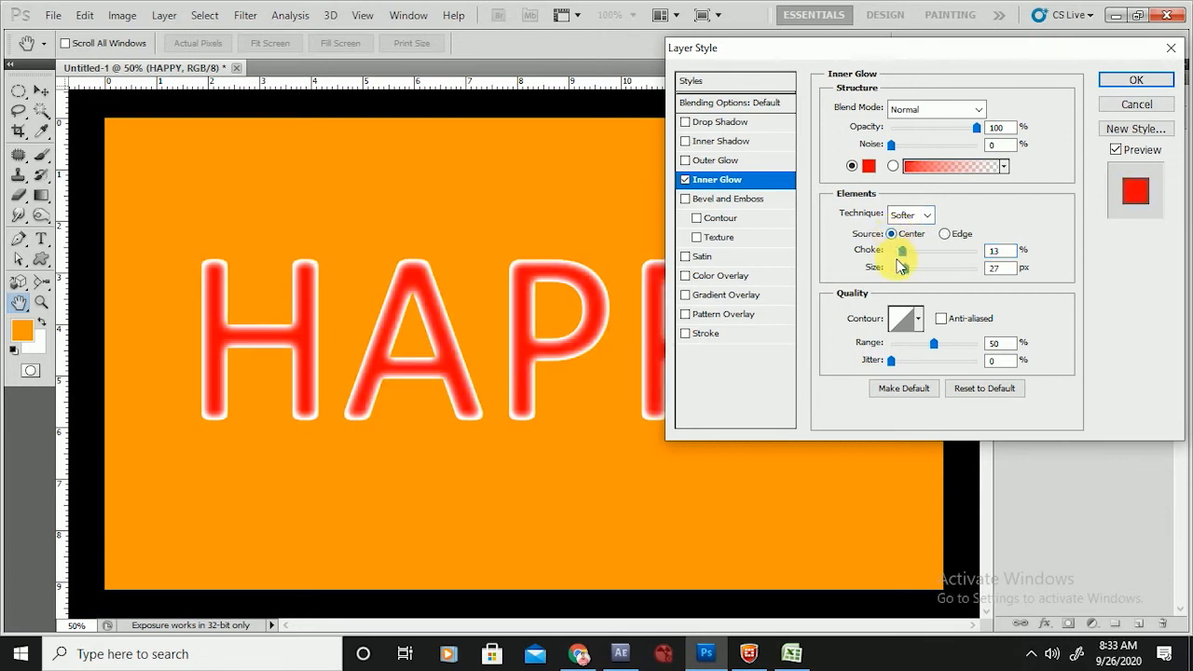
mouse_move(904, 268)
left_mouse_down()
mouse_move(905, 282)
mouse_move(900, 253)
mouse_move(909, 275)
left_mouse_up()
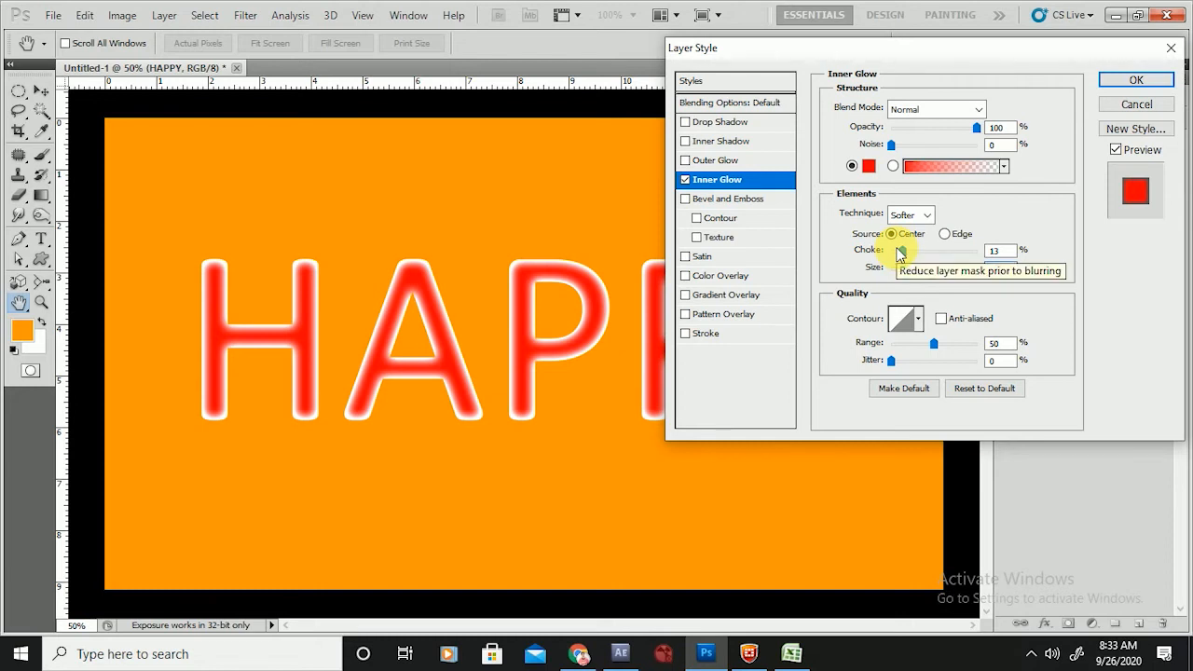
left_click(943, 235)
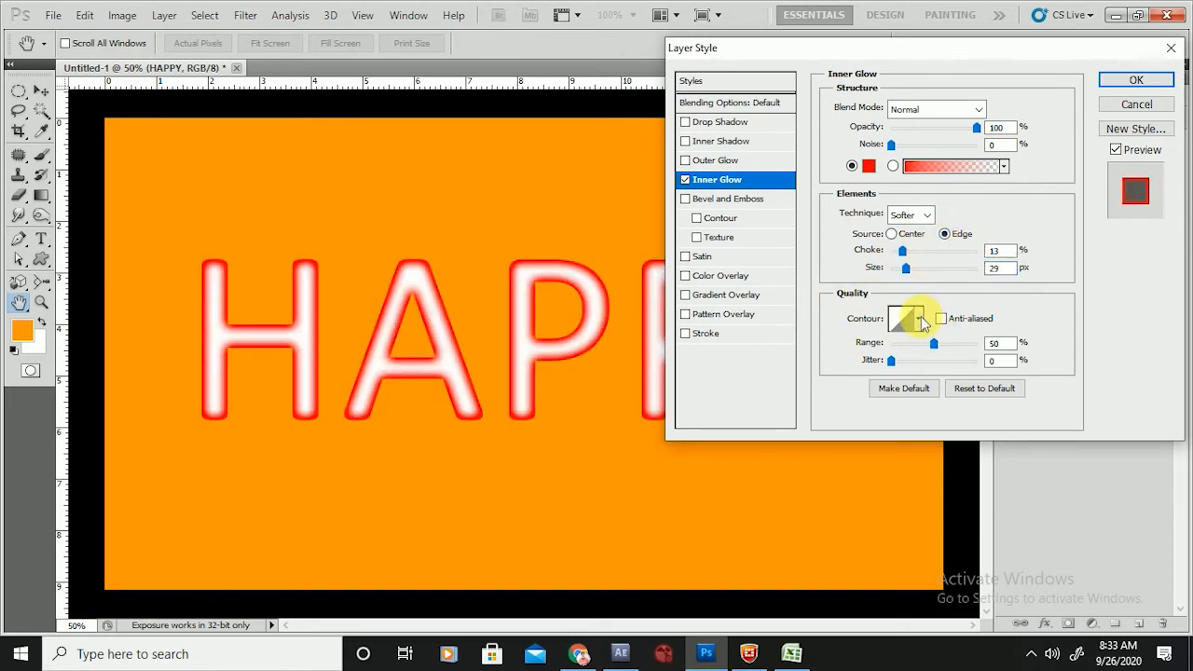
- Keep the inner glow's contour linear and set its size to 32 px after trying 139 px
left_click(919, 319)
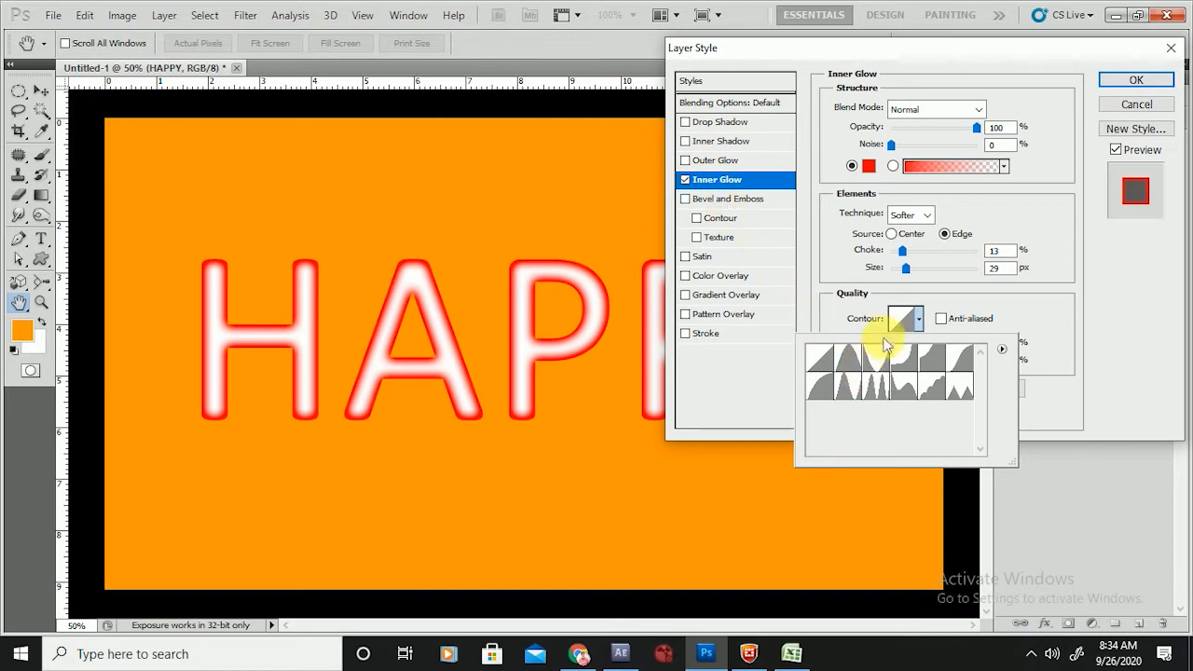
left_click(916, 317)
left_click_drag(905, 268, 939, 268)
left_click(916, 319)
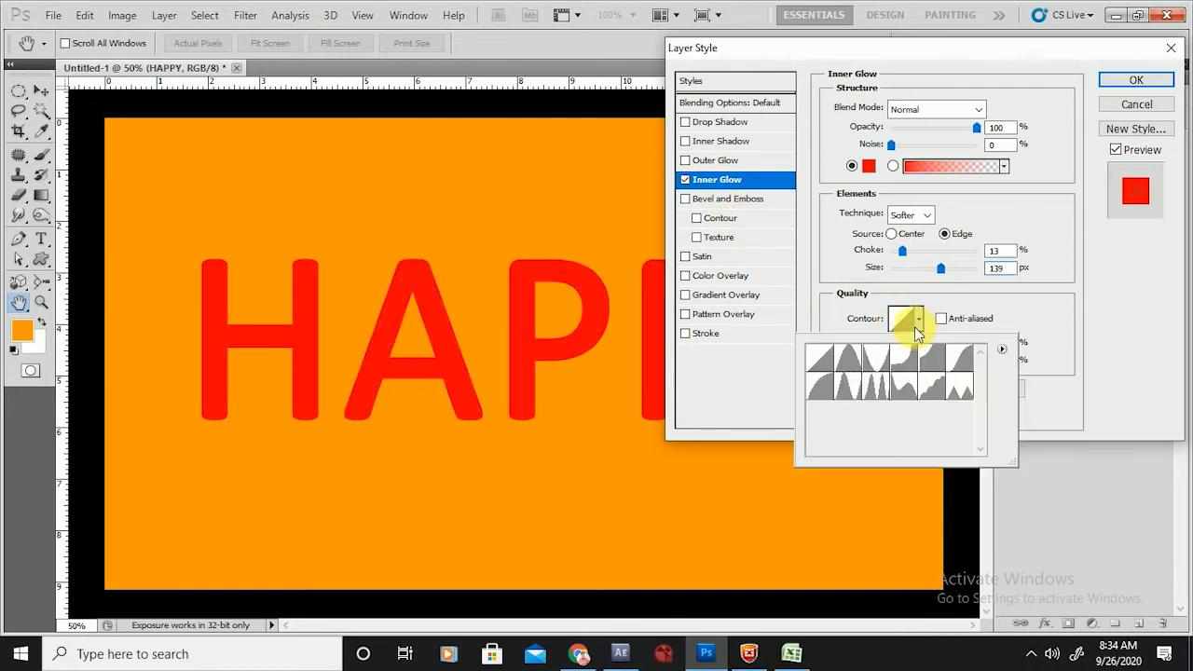
left_click(820, 357)
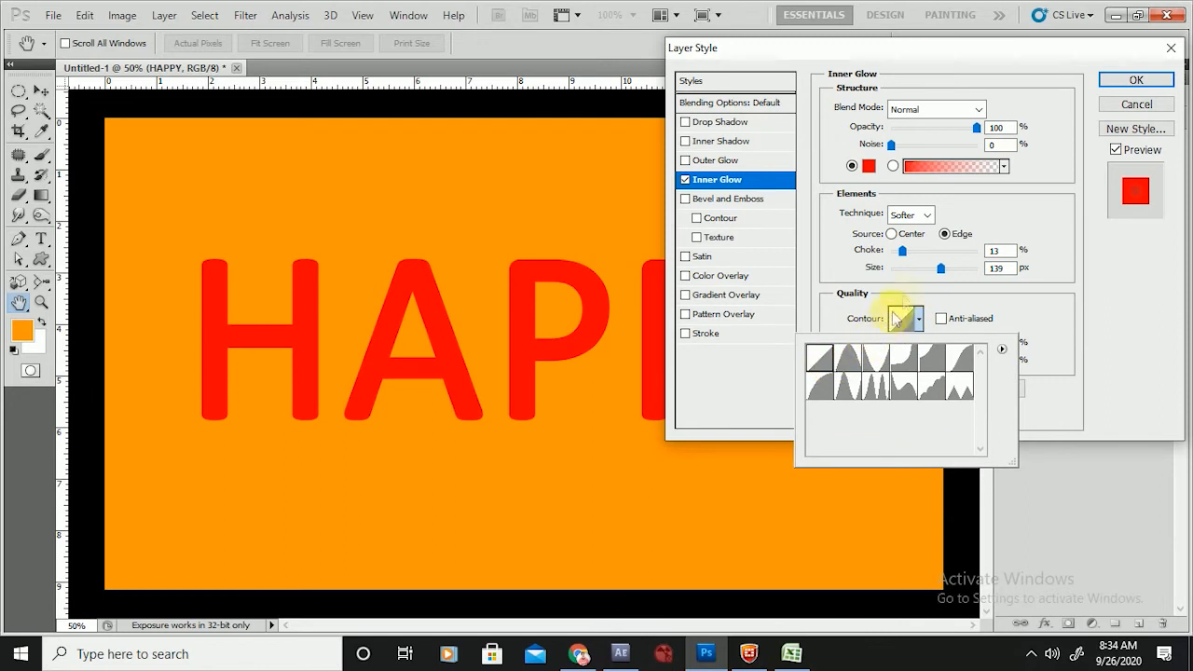
left_click(908, 277)
left_click_drag(937, 267, 907, 269)
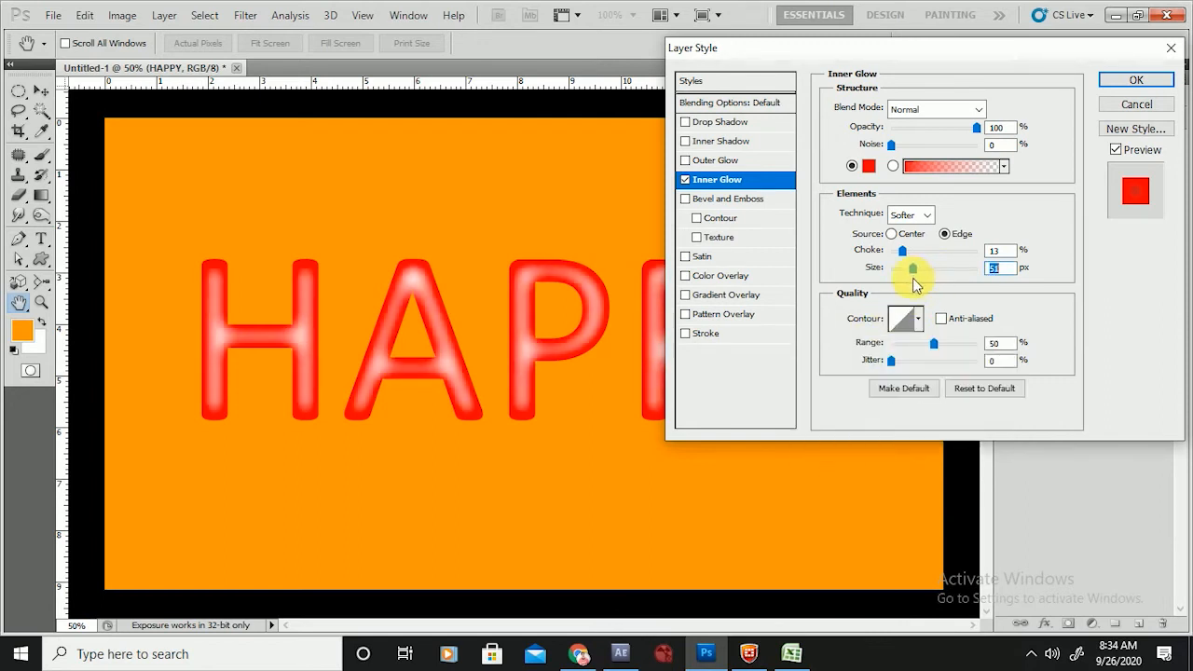
- Try several contour presets on the inner glow and choose the half-round curve
left_click(917, 319)
left_click(848, 357)
left_click(906, 357)
left_click(966, 360)
left_click(960, 383)
left_click(934, 387)
left_click(889, 389)
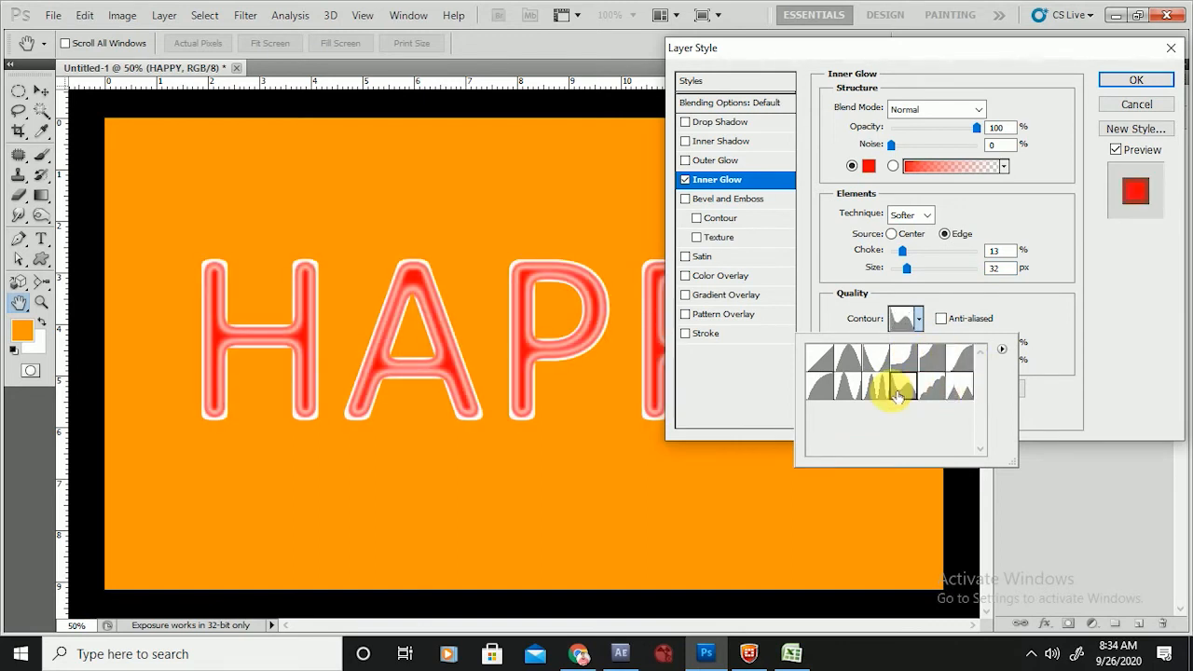
left_click(876, 387)
left_click(848, 387)
left_click(820, 385)
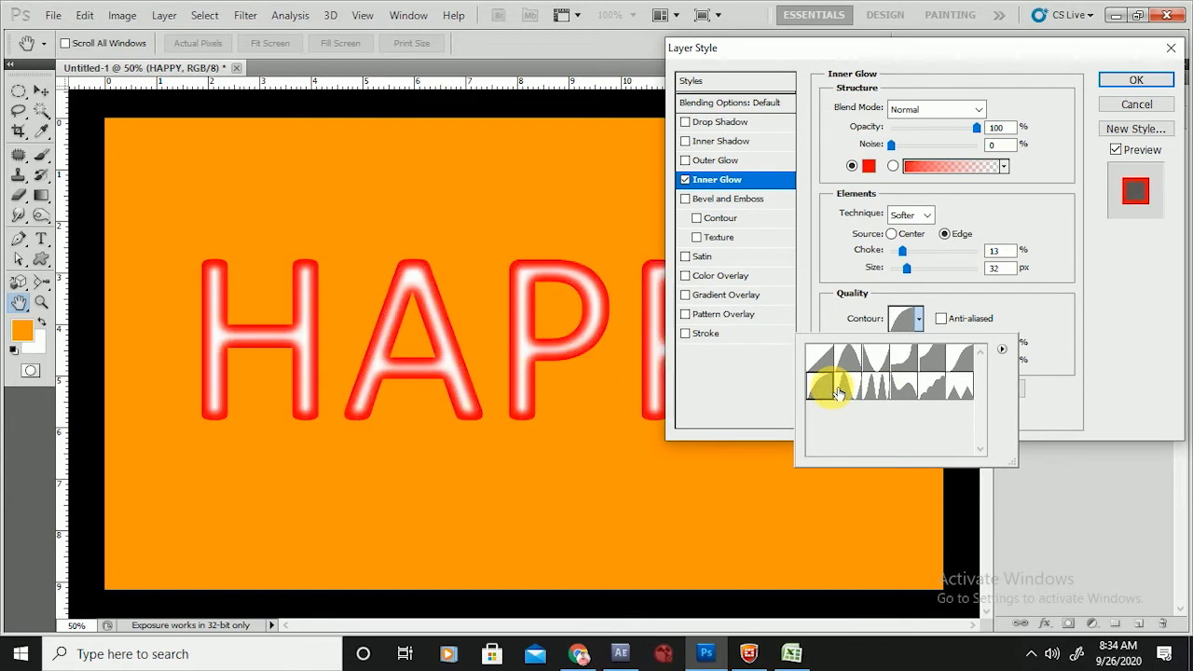
left_click(915, 322)
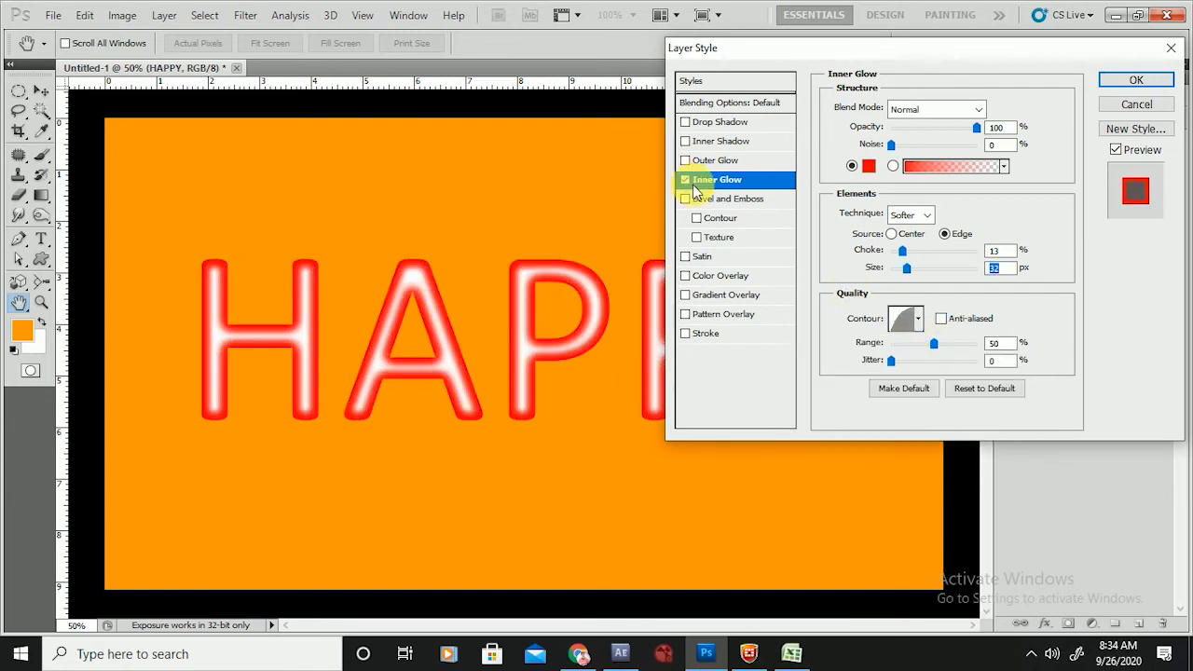
- Replace the inner glow with a Bevel and Emboss effect in the Outer Bevel style
left_click(684, 180)
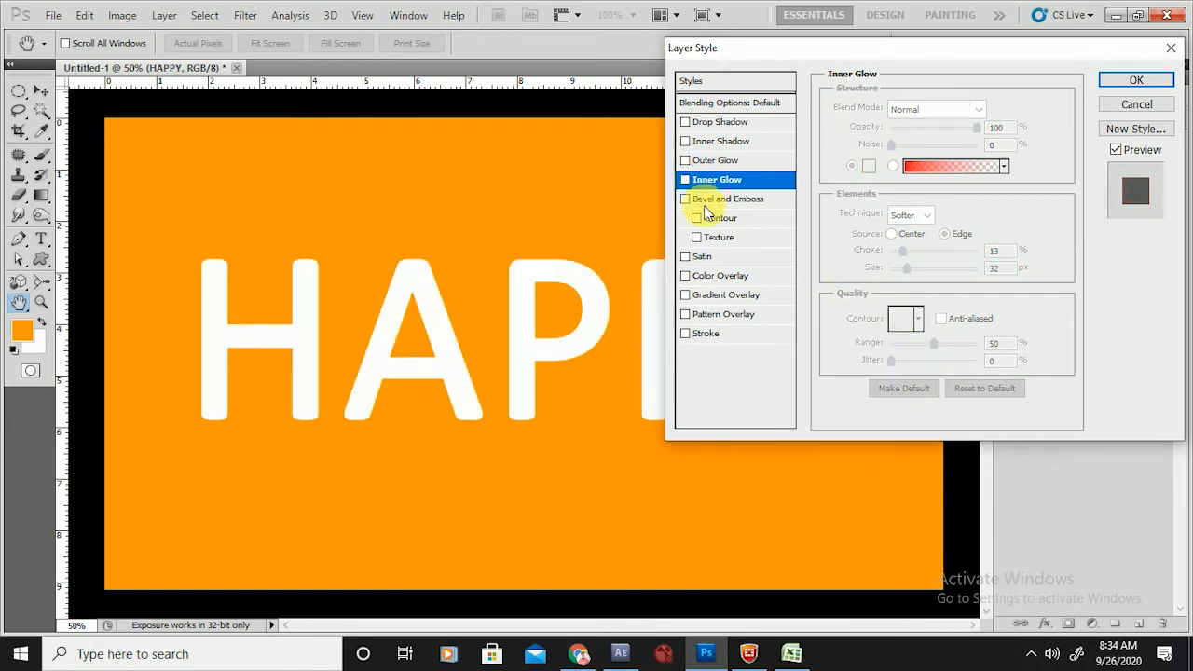
left_click(711, 202)
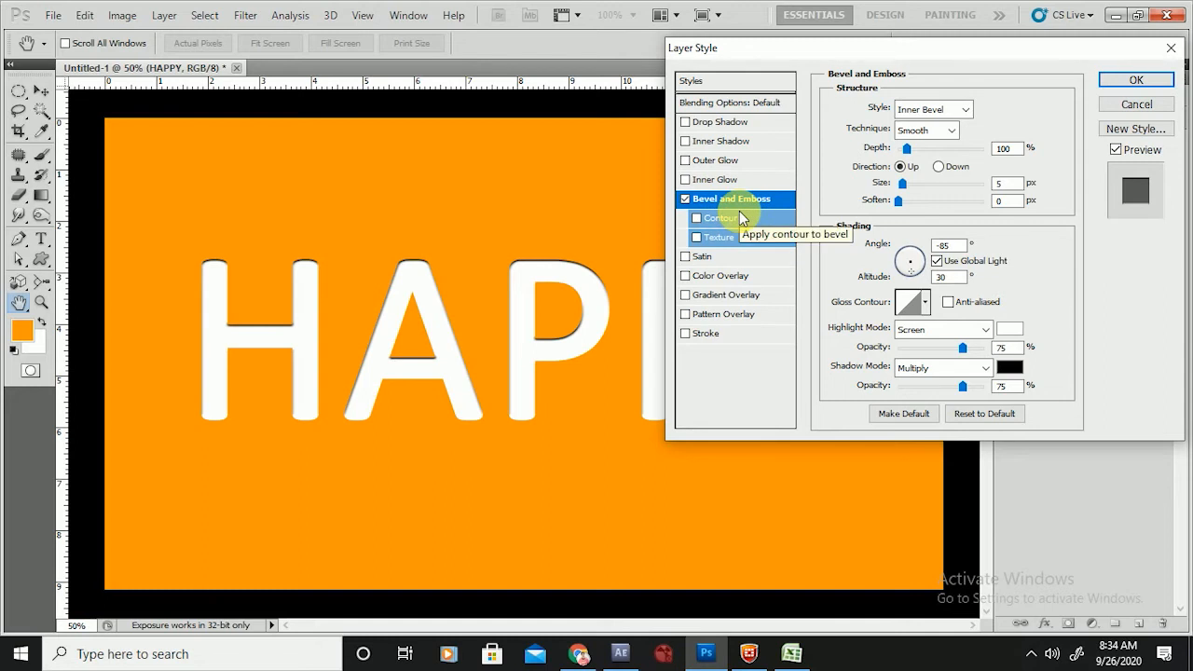
left_click(904, 110)
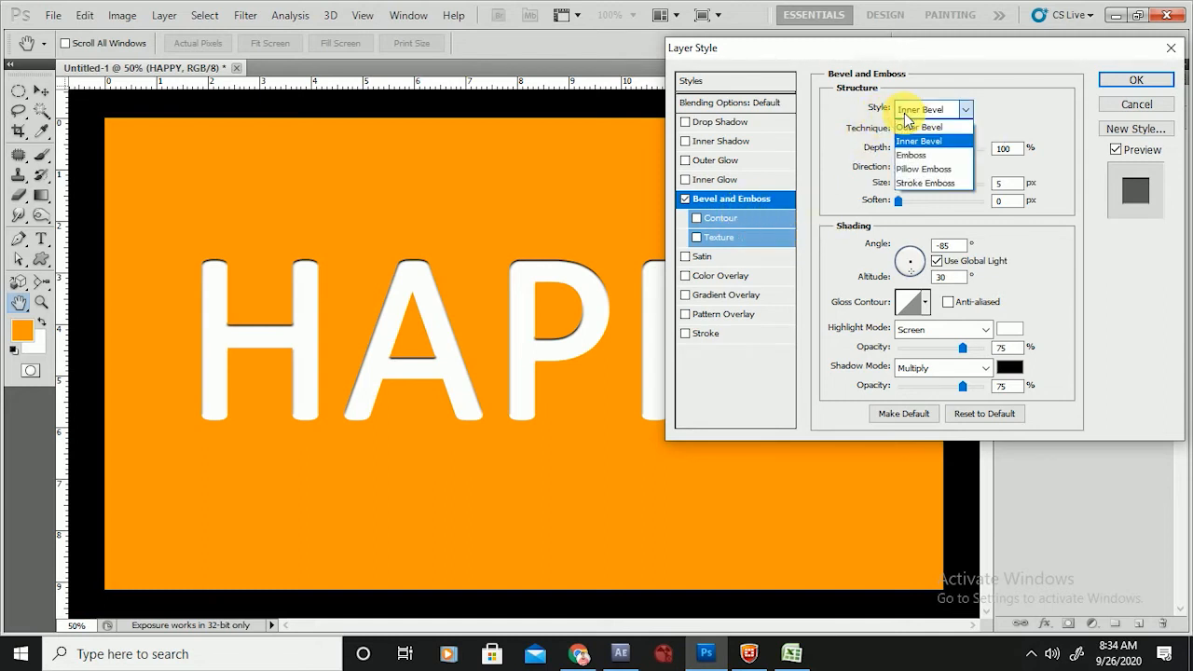
left_click(917, 140)
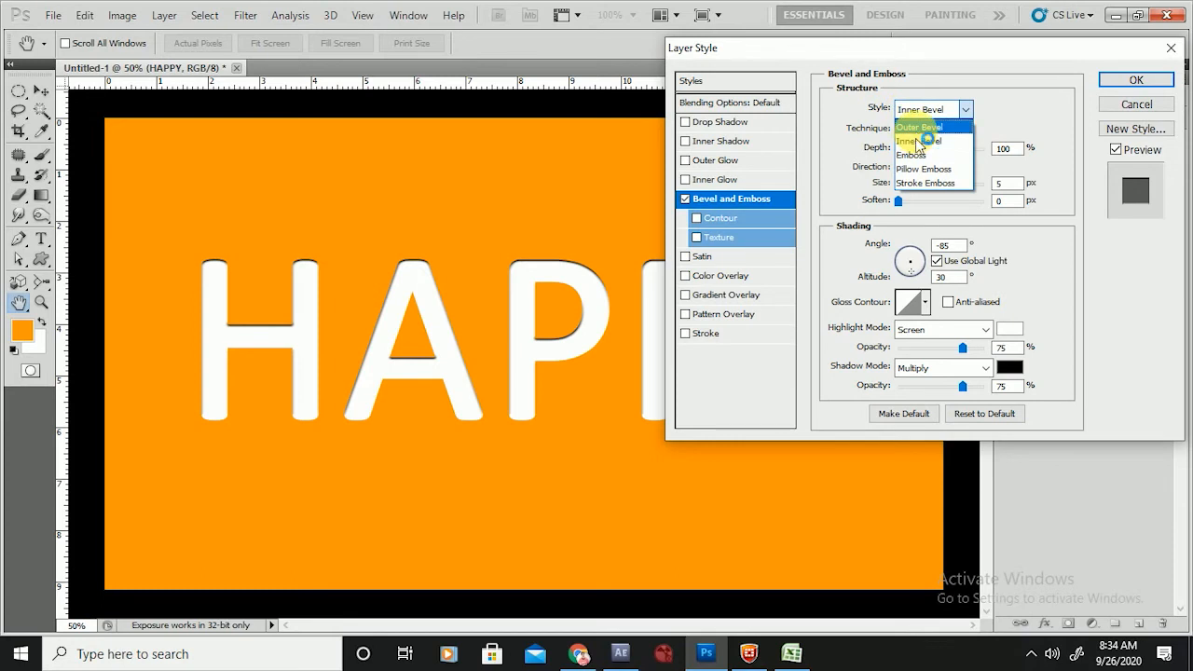
left_click(918, 126)
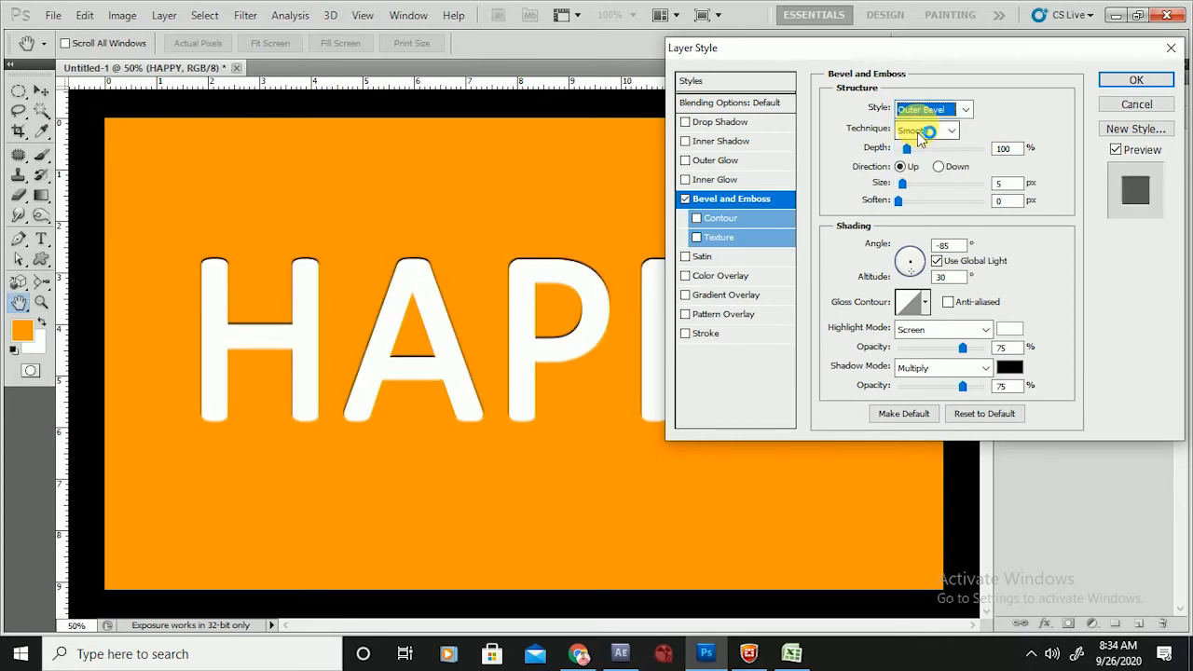
- Set the outer bevel's depth to 531%, size to 24 px and soften to 2 px
left_click(320, 281)
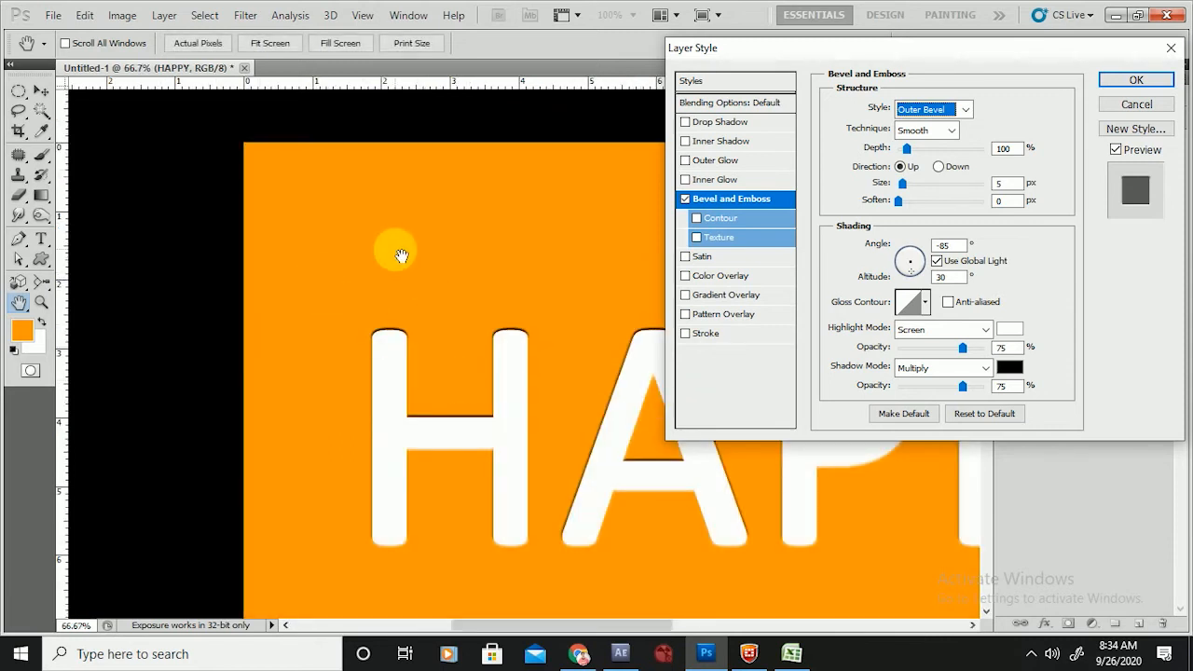
key("ctrl+plus")
left_click_drag(408, 378, 297, 237)
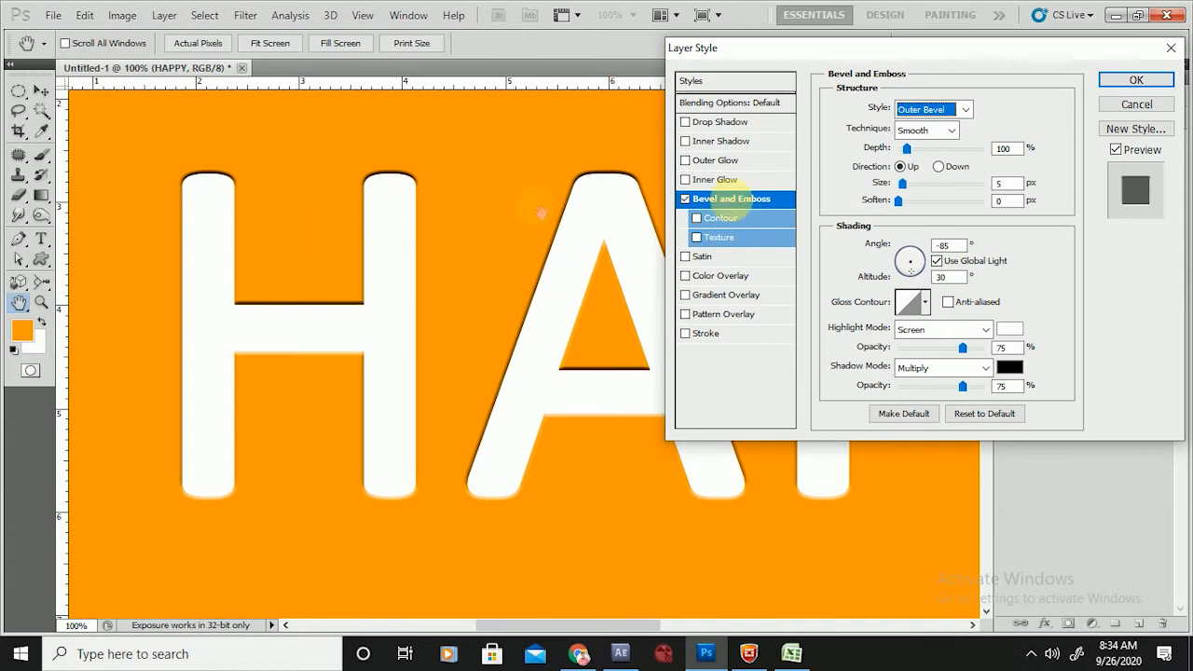
left_click_drag(911, 152, 908, 188)
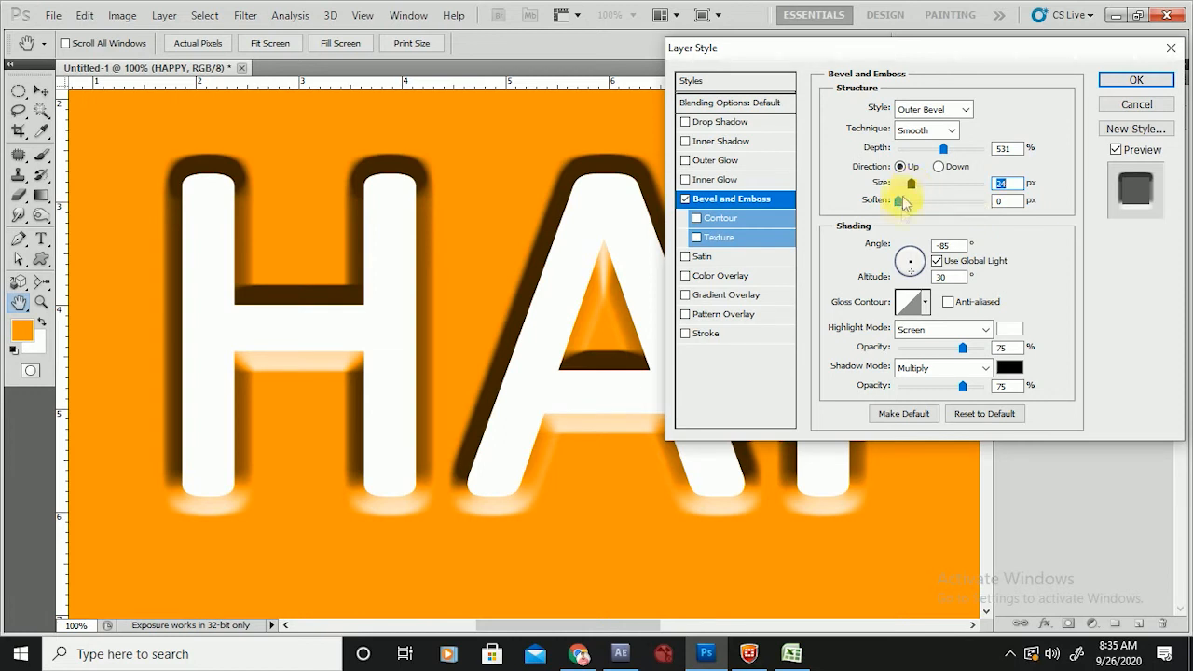
left_click(900, 202)
left_click_drag(900, 203, 908, 200)
- Set the bevel direction to Down, with a light angle of -96° and an altitude of 42°
left_click(938, 166)
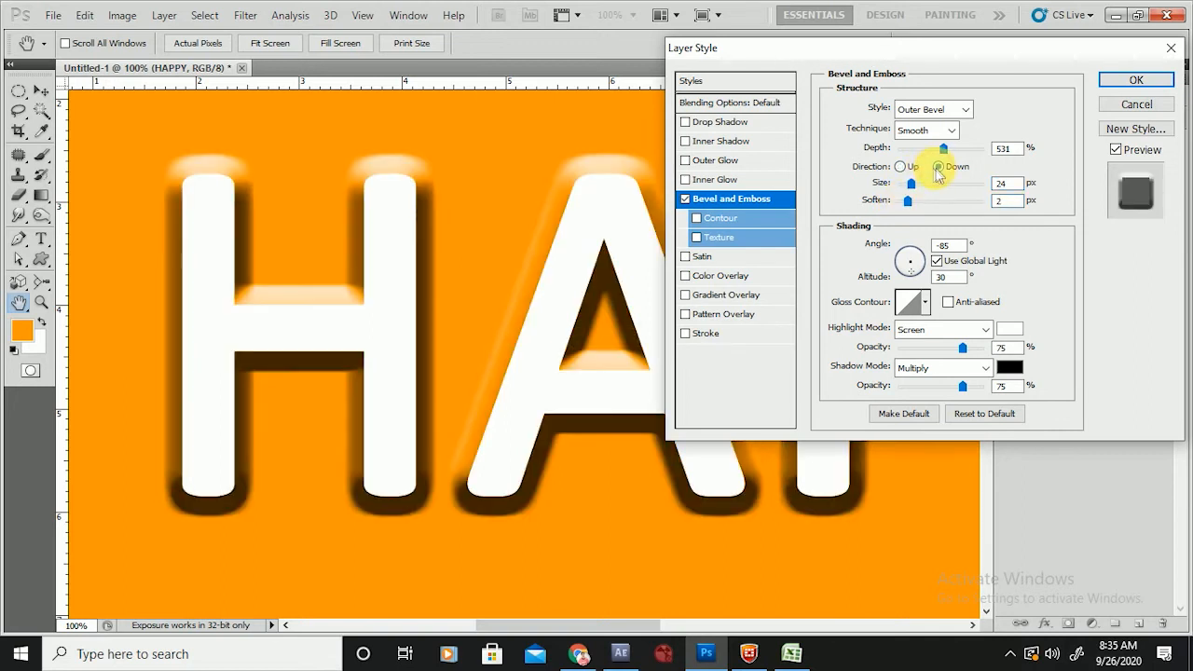
left_click(900, 166)
left_click(938, 167)
mouse_move(913, 254)
left_mouse_down()
mouse_move(911, 277)
mouse_move(915, 233)
left_mouse_up()
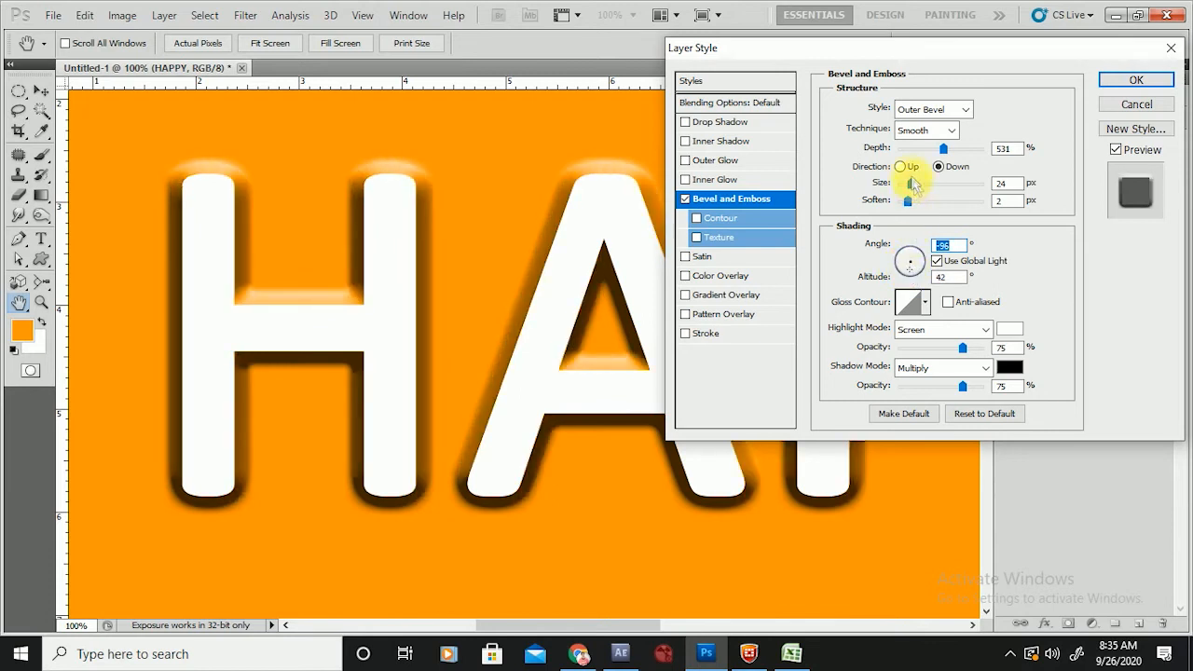
- Try the Chisel Hard and Chisel Soft techniques on the outer bevel and return to Smooth
left_click(937, 131)
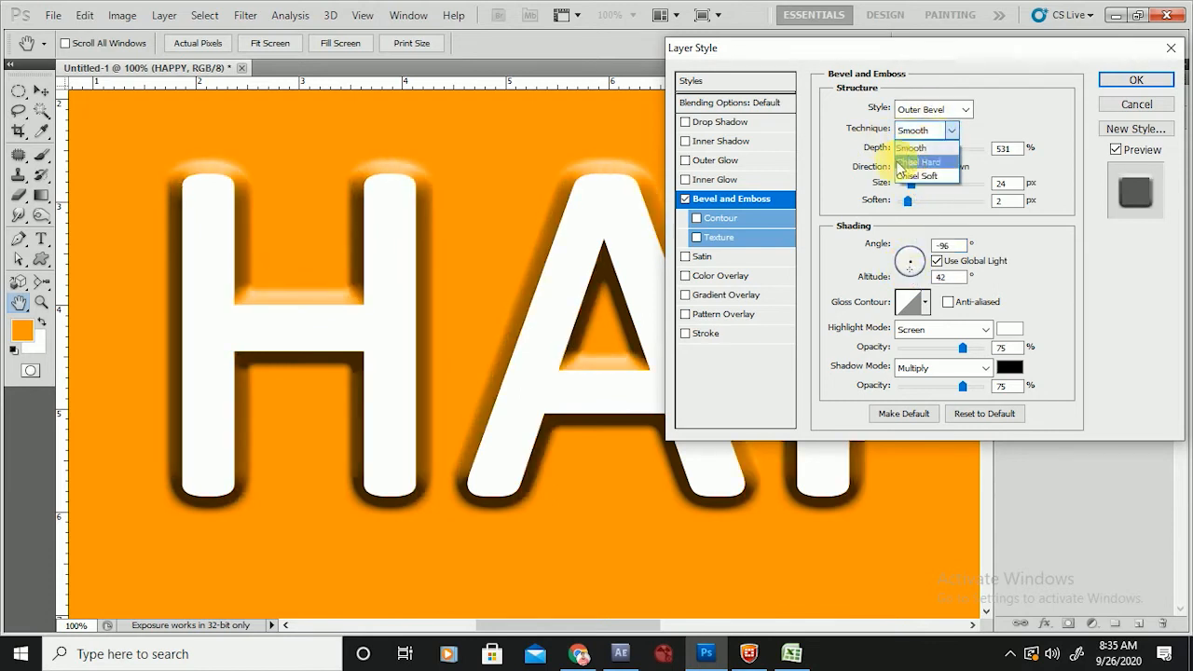
left_click(909, 152)
left_click(912, 135)
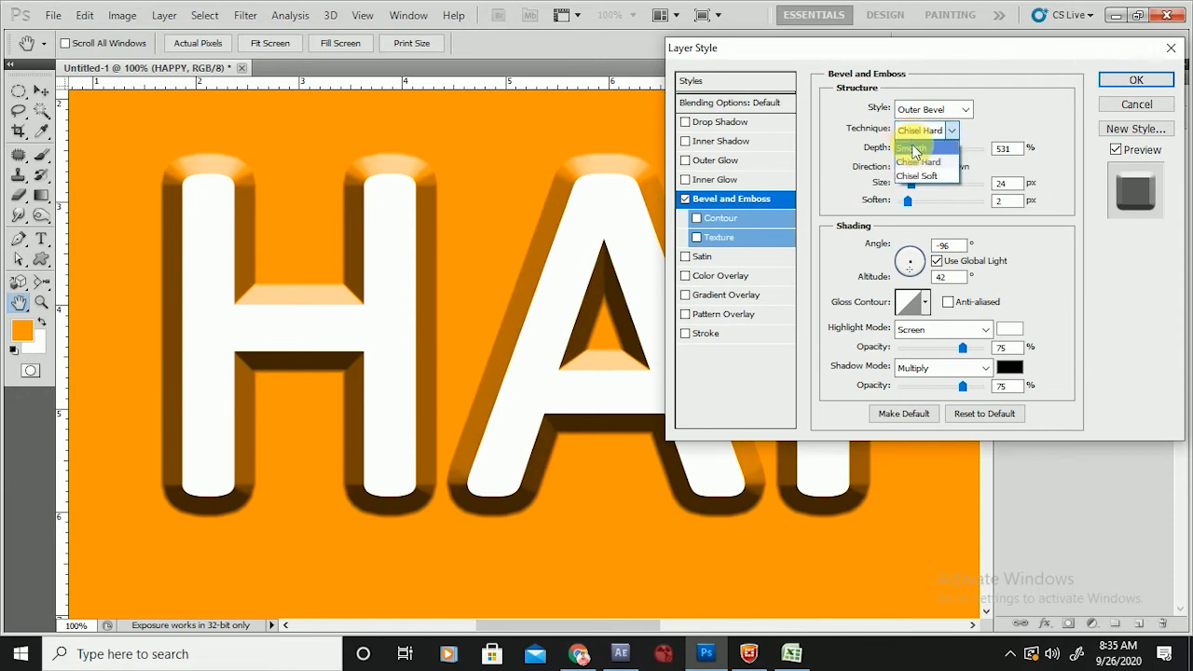
left_click(914, 170)
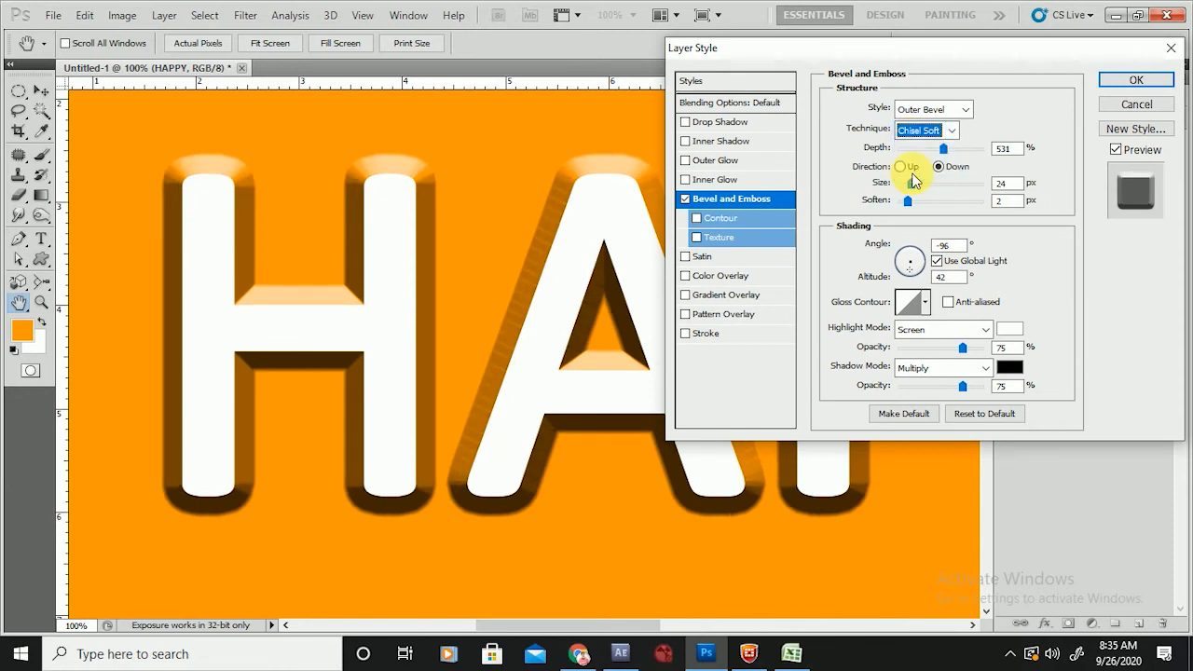
left_click(922, 131)
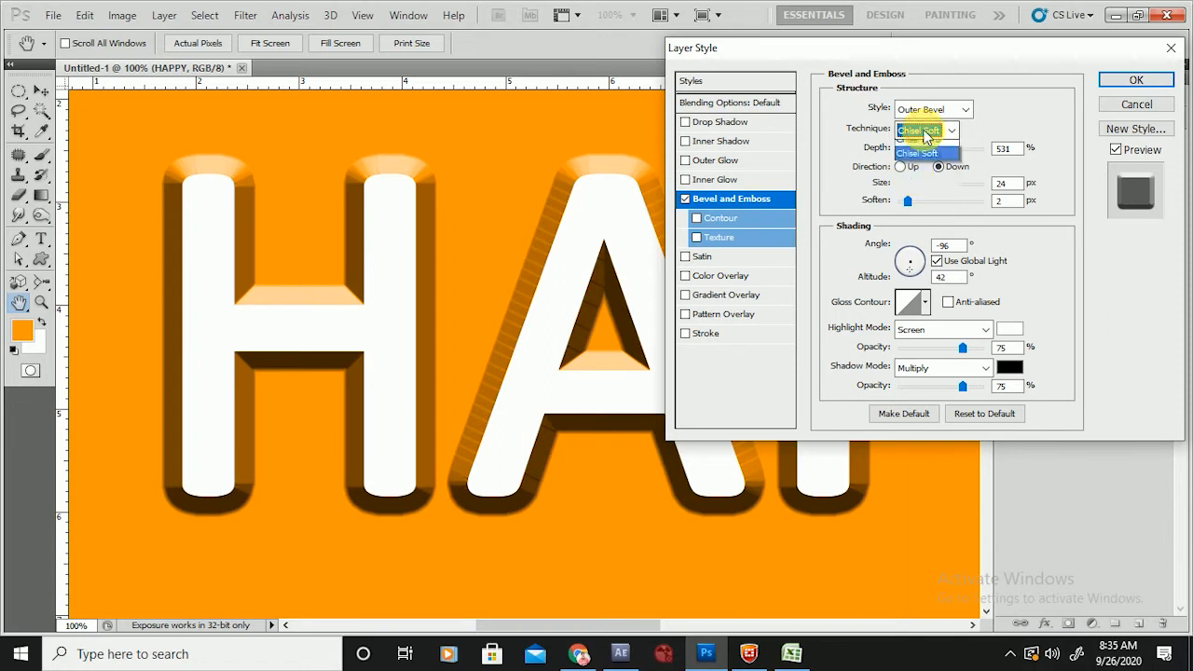
left_click(911, 139)
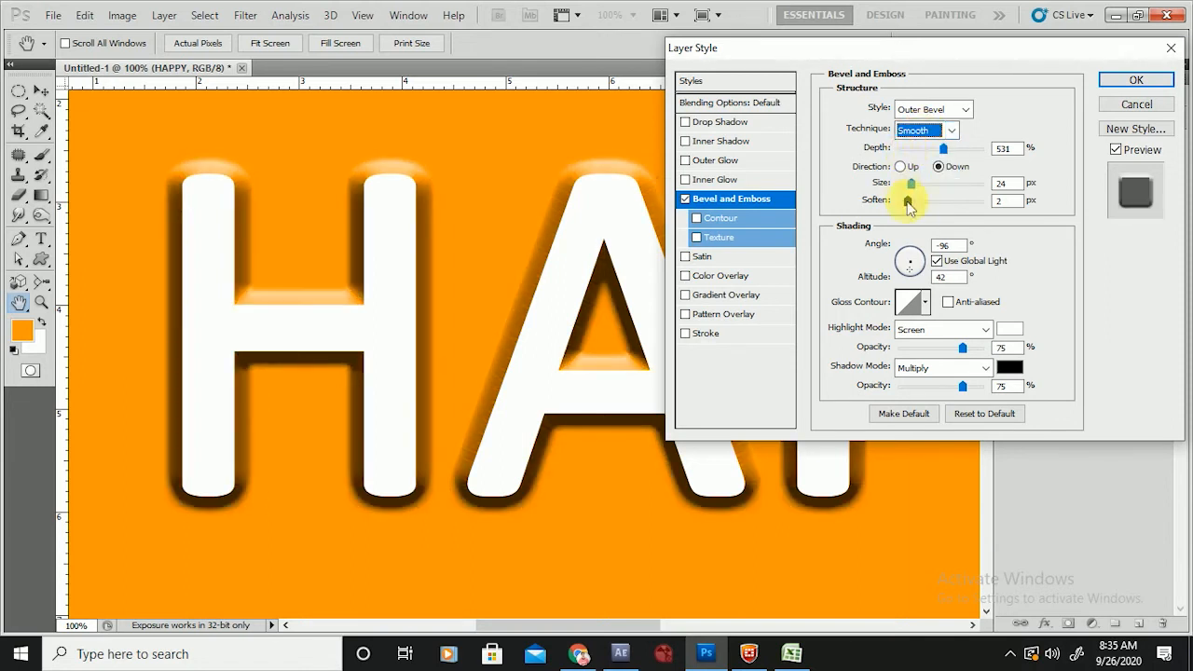
- Change the bevel style to Inner Bevel and set its depth to 929%
left_click(946, 113)
left_click(937, 133)
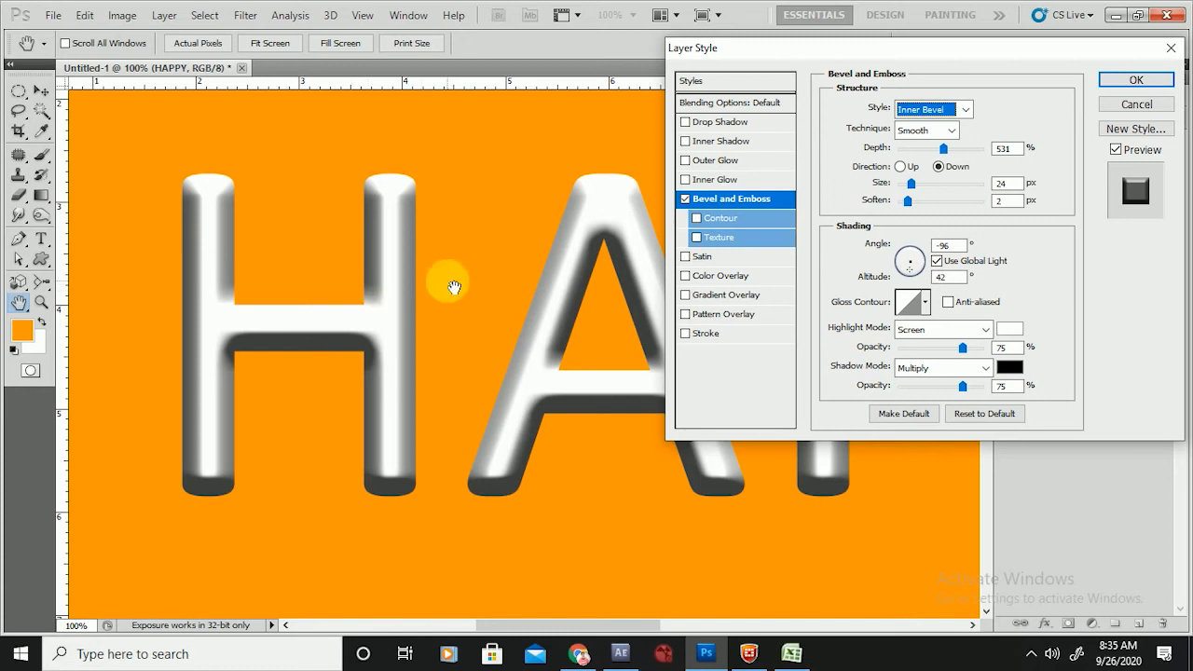
left_click_drag(944, 149, 980, 184)
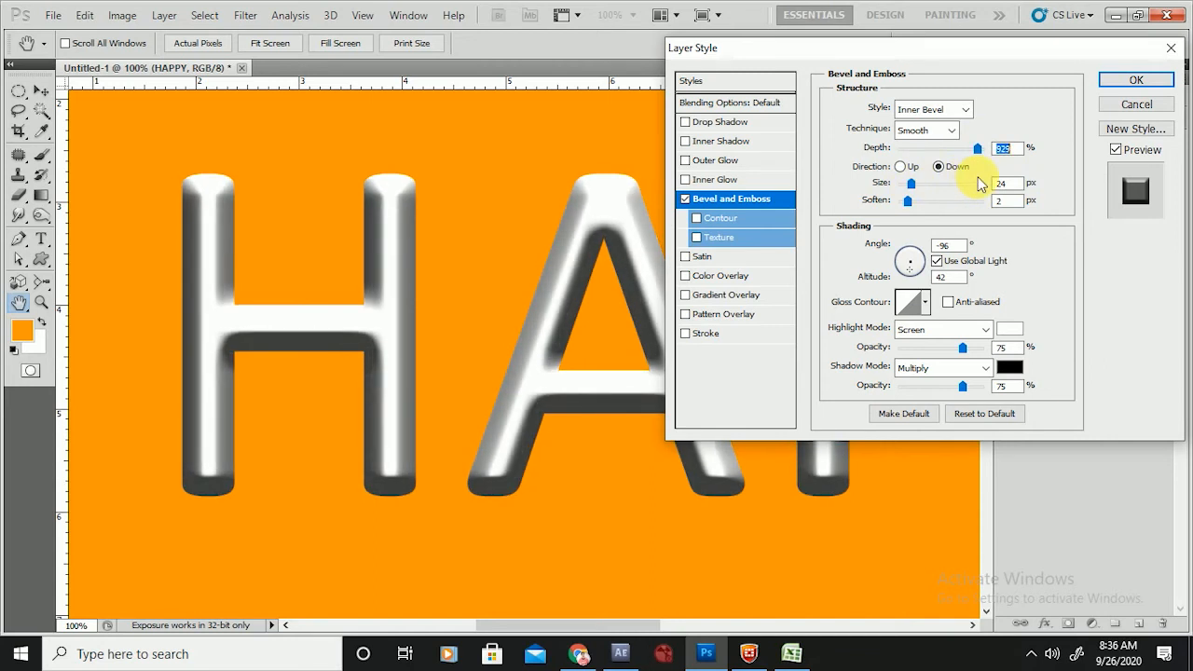
left_click(938, 111)
left_click(938, 111)
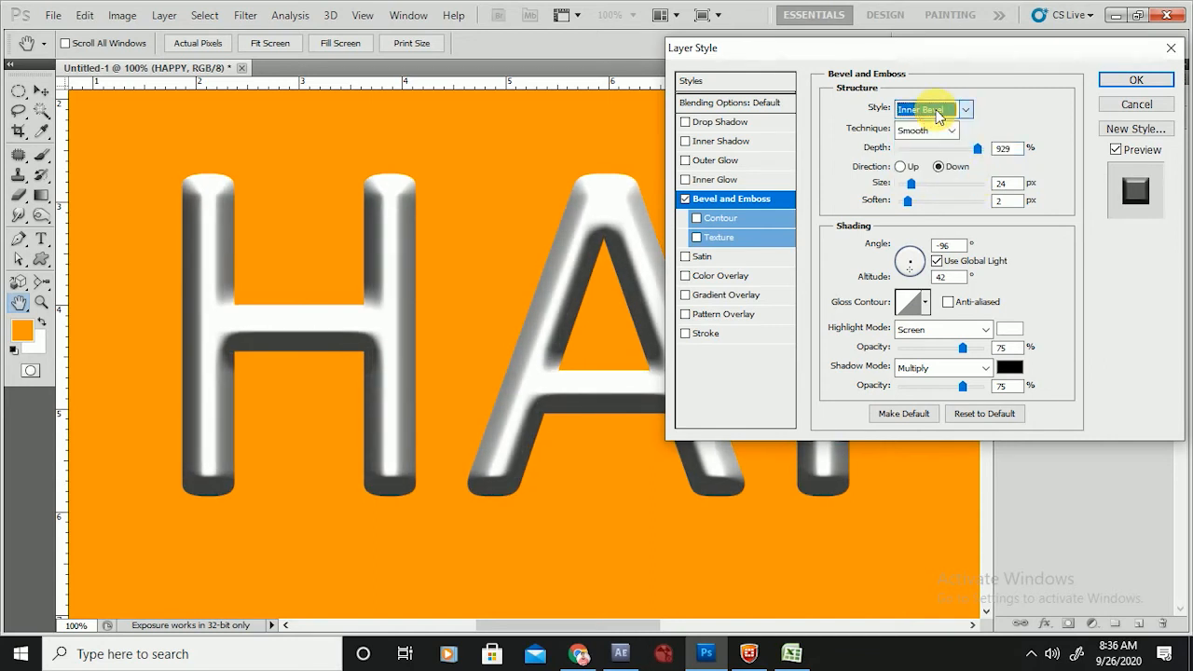
- Set the inner bevel's direction to Up, soften to 0 px and technique to Chisel Hard
left_click(900, 166)
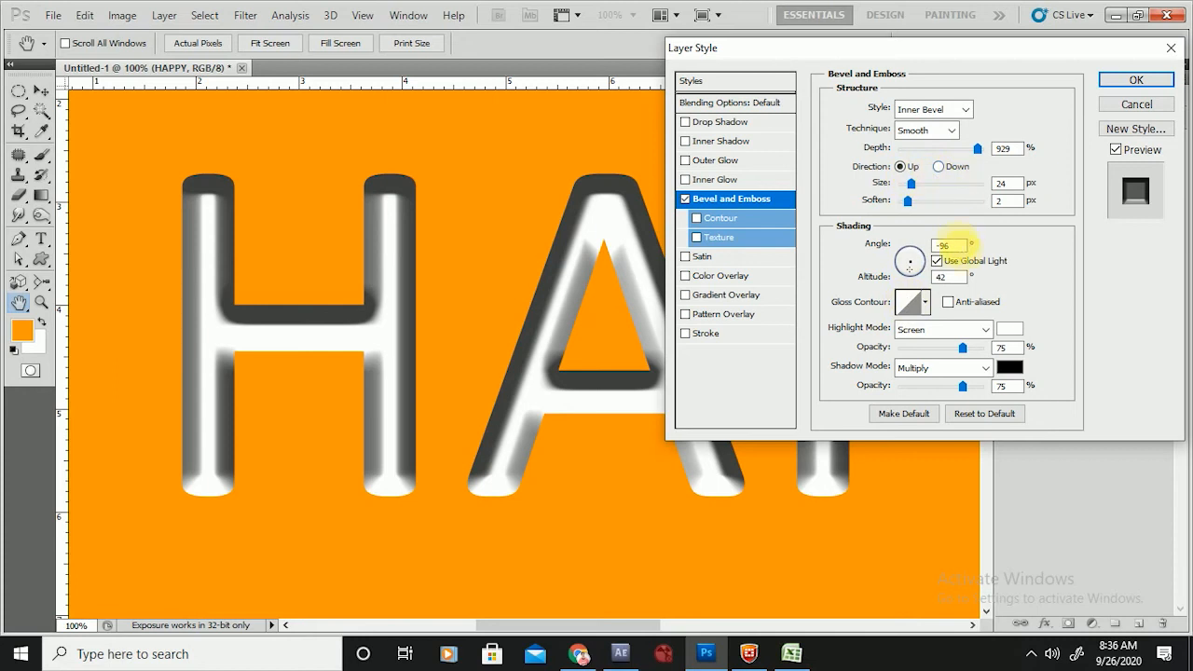
mouse_move(908, 203)
left_mouse_down()
mouse_move(1016, 168)
mouse_move(948, 165)
mouse_move(898, 200)
left_mouse_up()
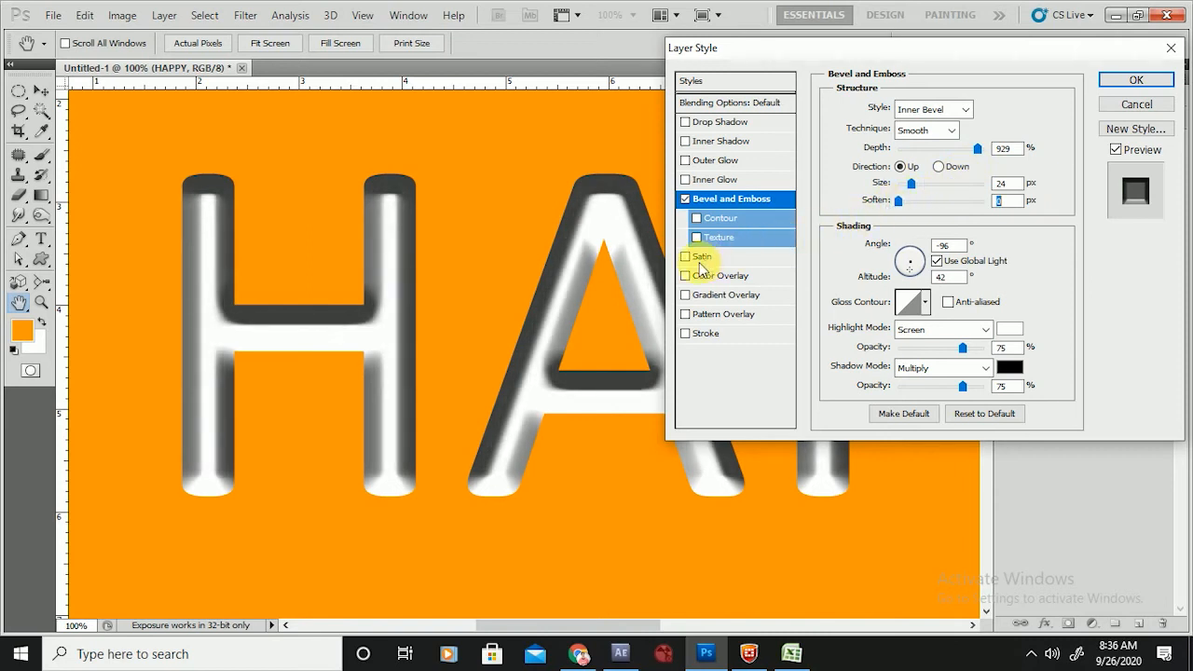
left_click(917, 129)
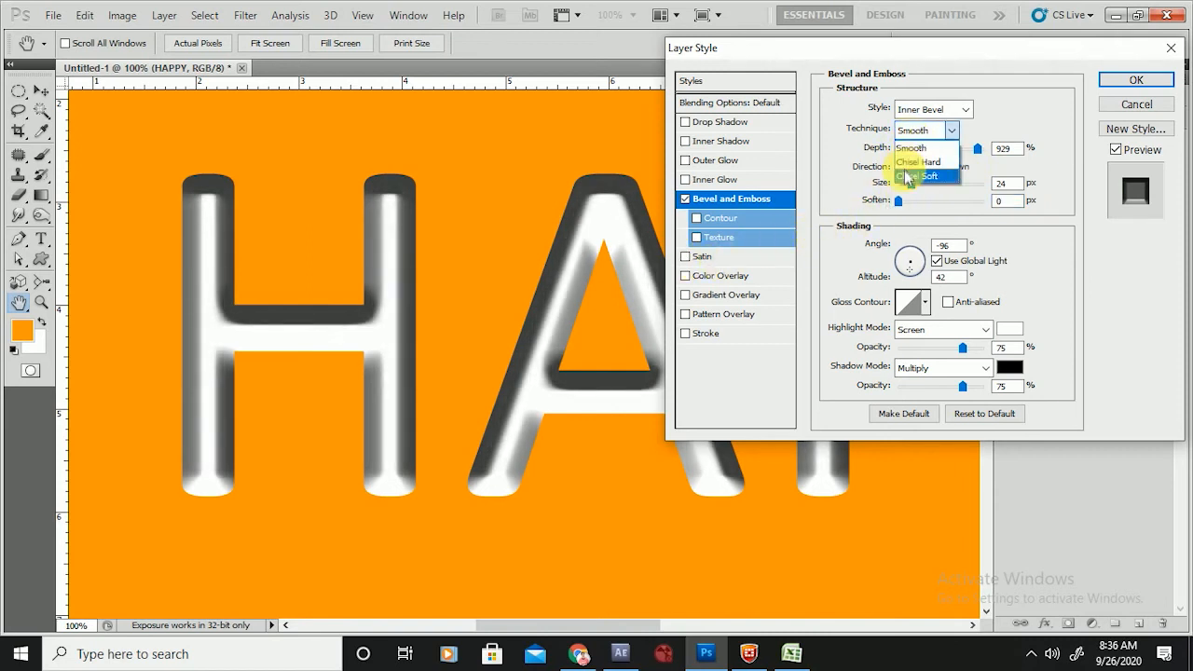
left_click(906, 162)
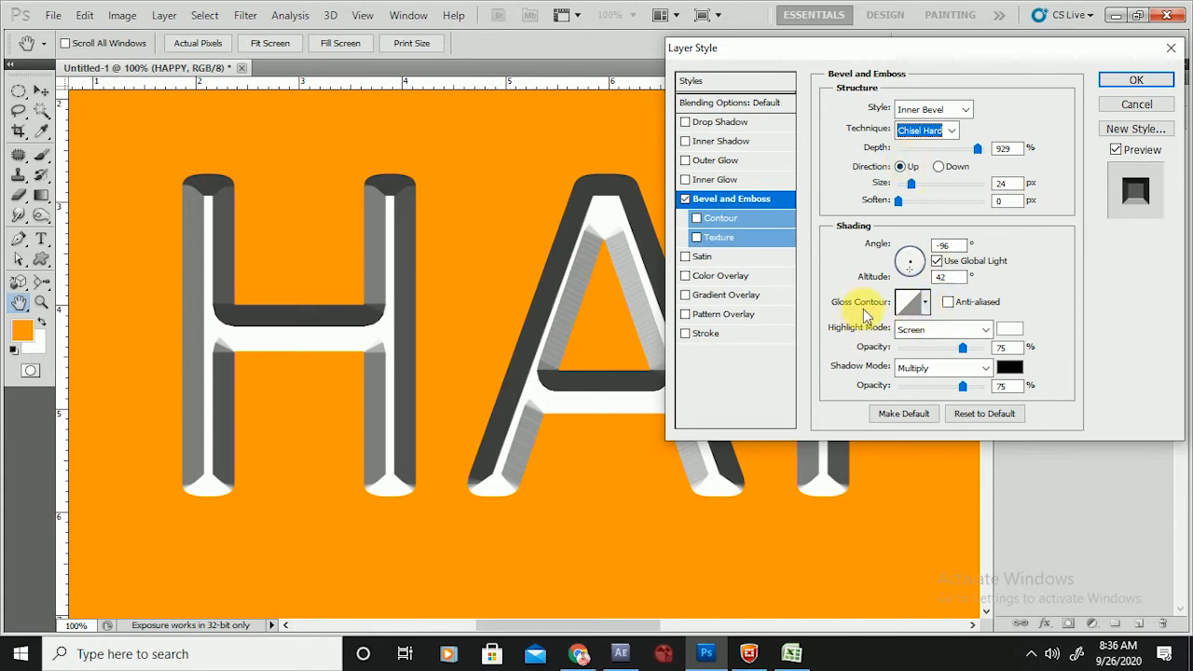
- Try several gloss contour presets on the inner bevel and choose the narrow single-peak curve
left_click(924, 302)
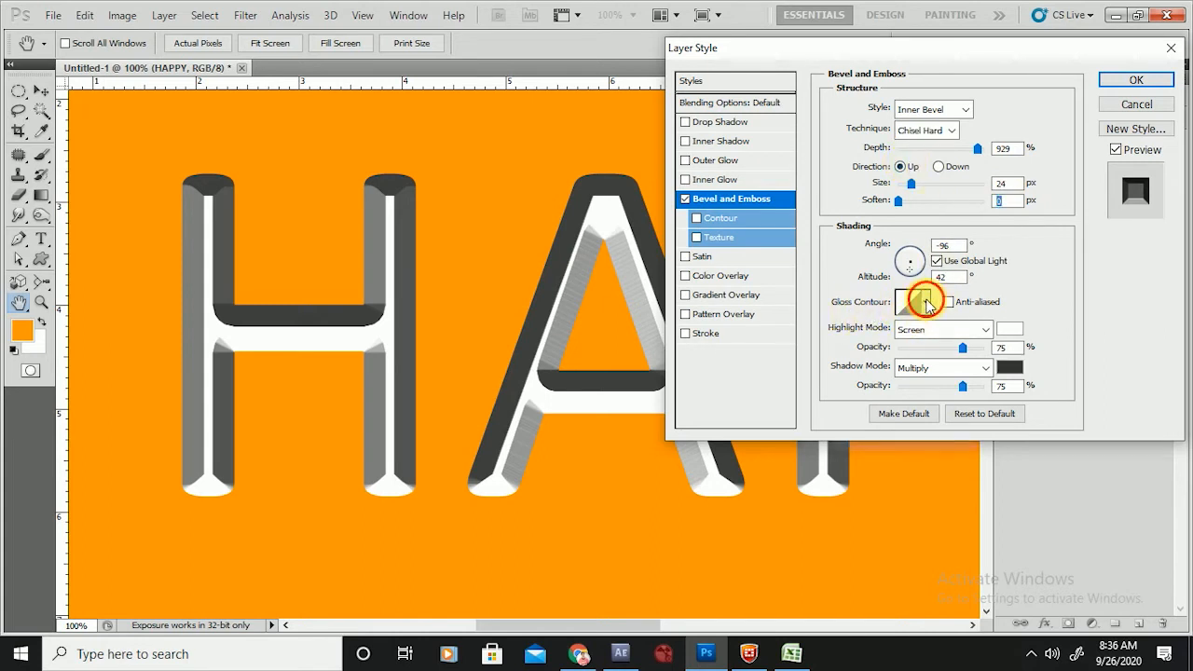
left_click(862, 340)
left_click(911, 341)
left_click(942, 345)
left_click(962, 341)
left_click(959, 371)
left_click(911, 370)
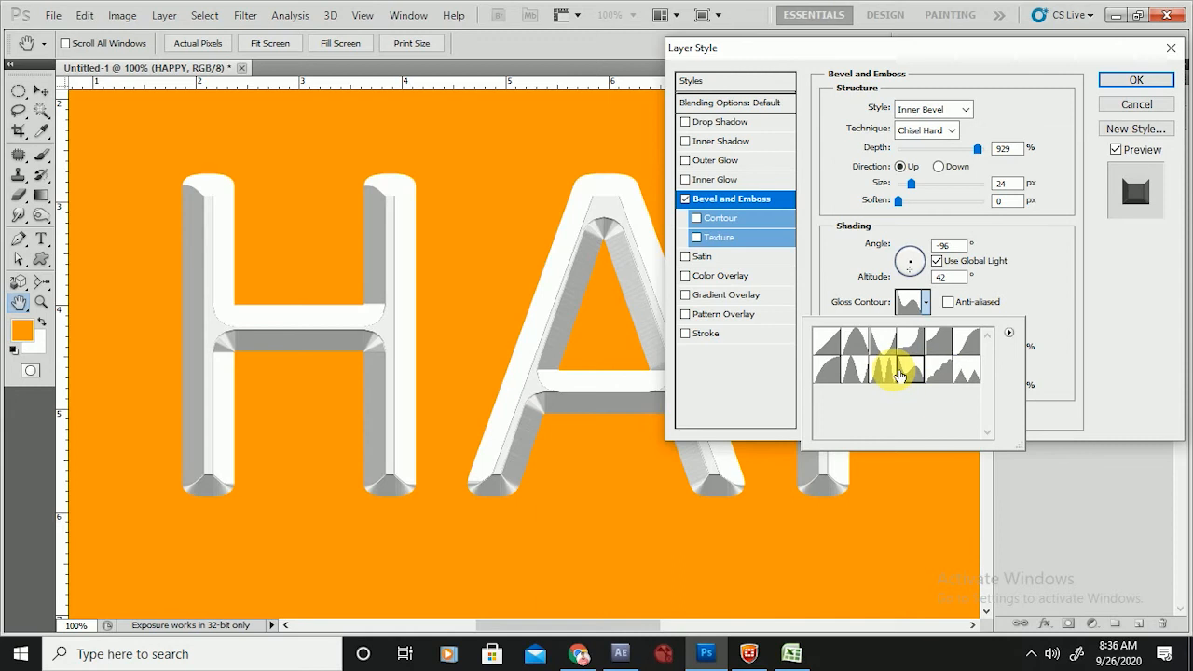
left_click(883, 371)
left_click(850, 370)
left_click(800, 377)
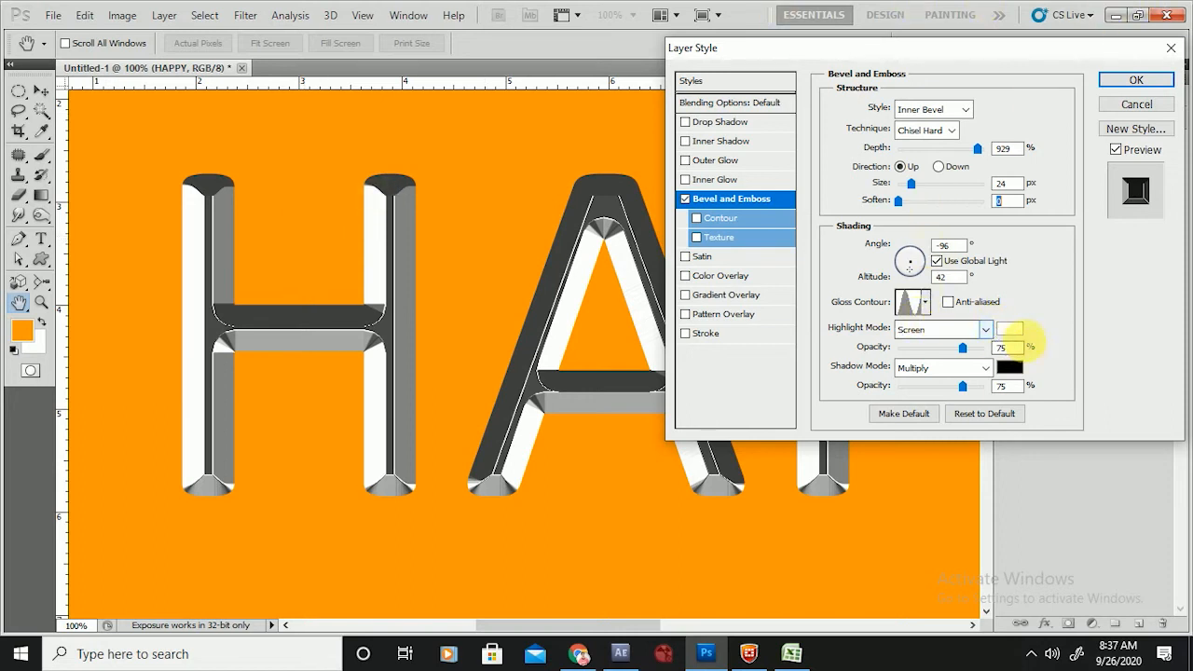
- Set the bevel's highlight color to orange ff7e00
left_click(1009, 329)
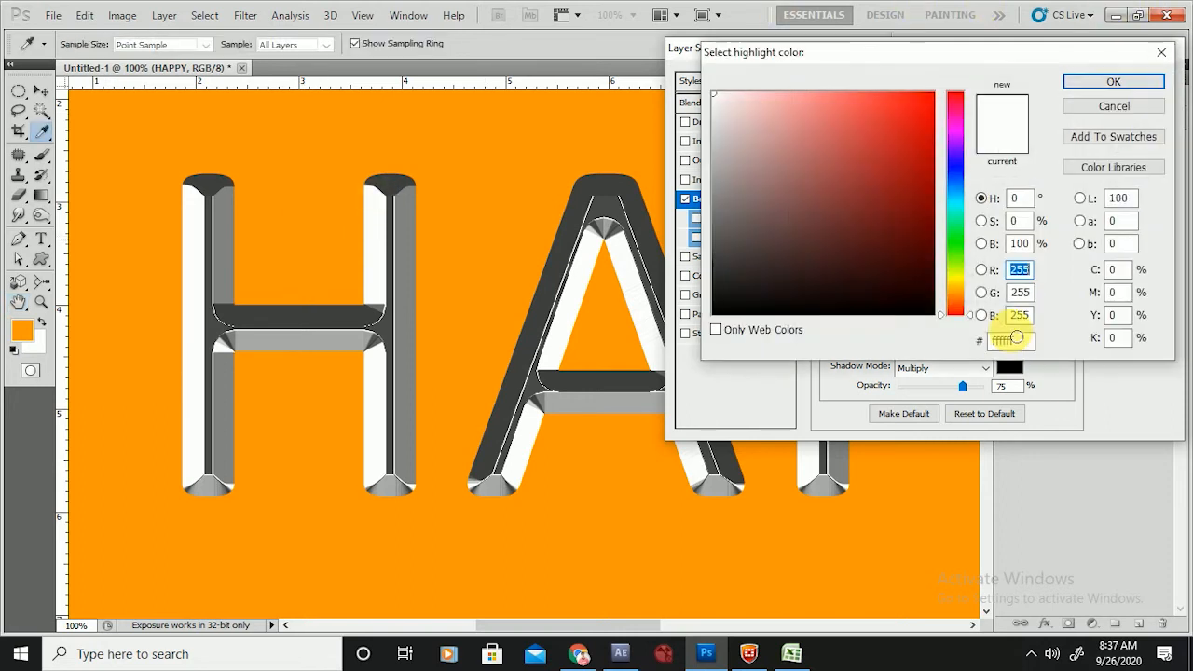
left_click_drag(956, 296, 960, 303)
left_click(932, 93)
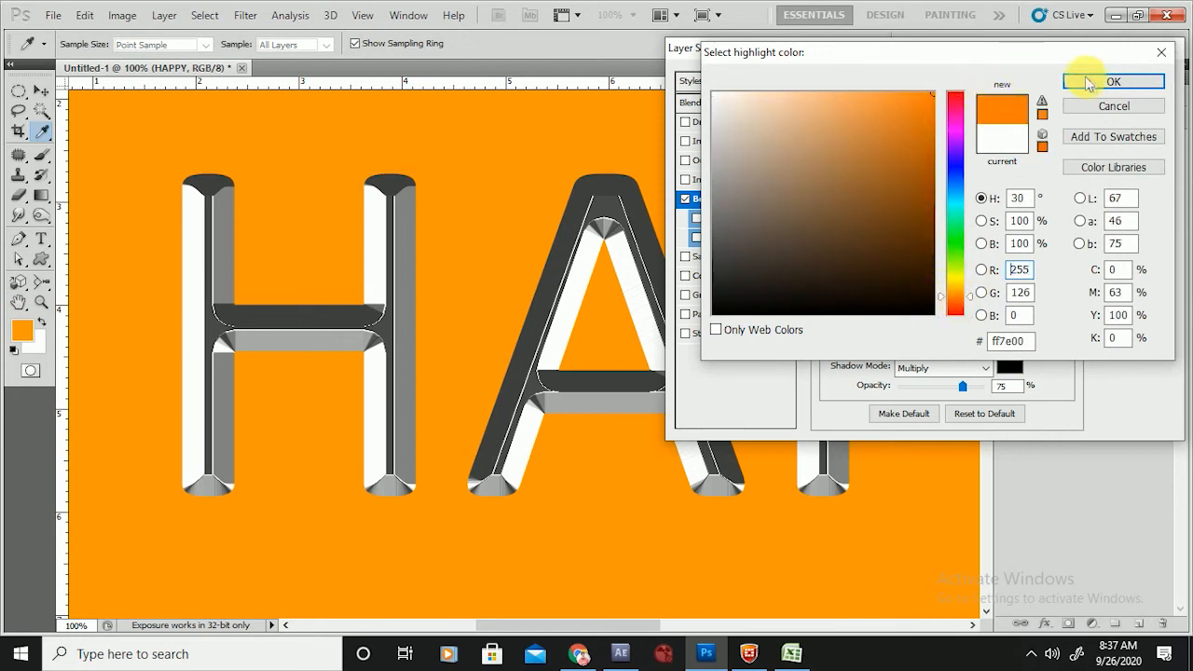
left_click(1092, 84)
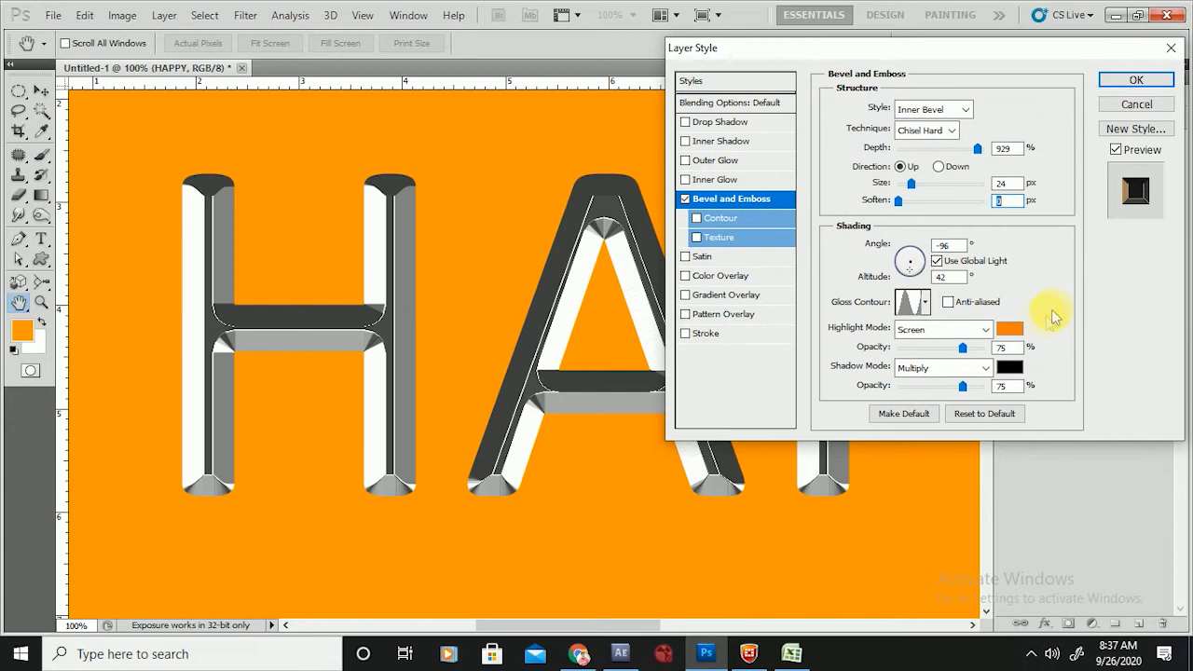
- Try the Multiply, Normal, Color Dodge and Soft Light highlight modes on the bevel and choose Darker Color
left_click(952, 333)
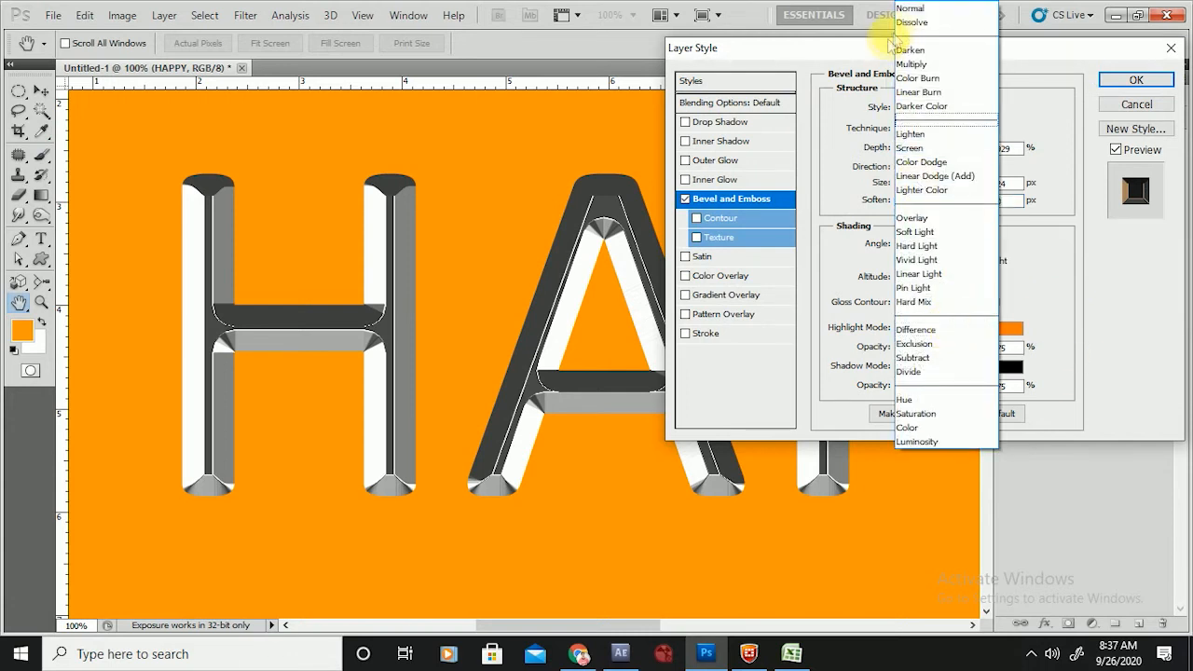
left_click(912, 65)
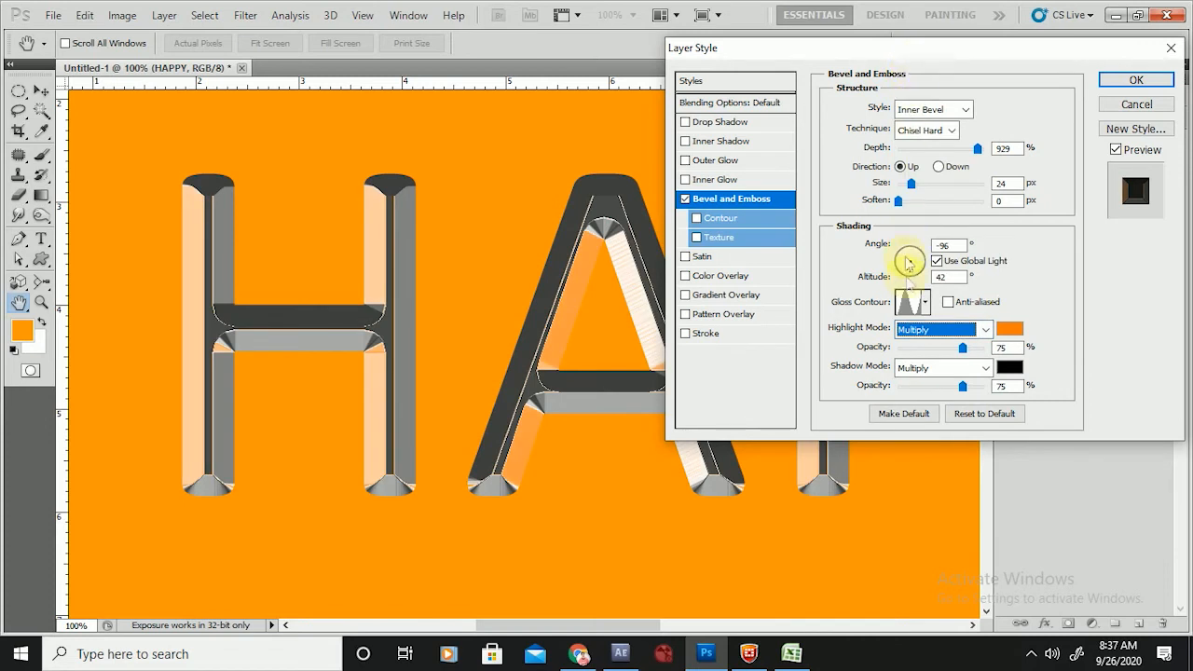
left_click(929, 332)
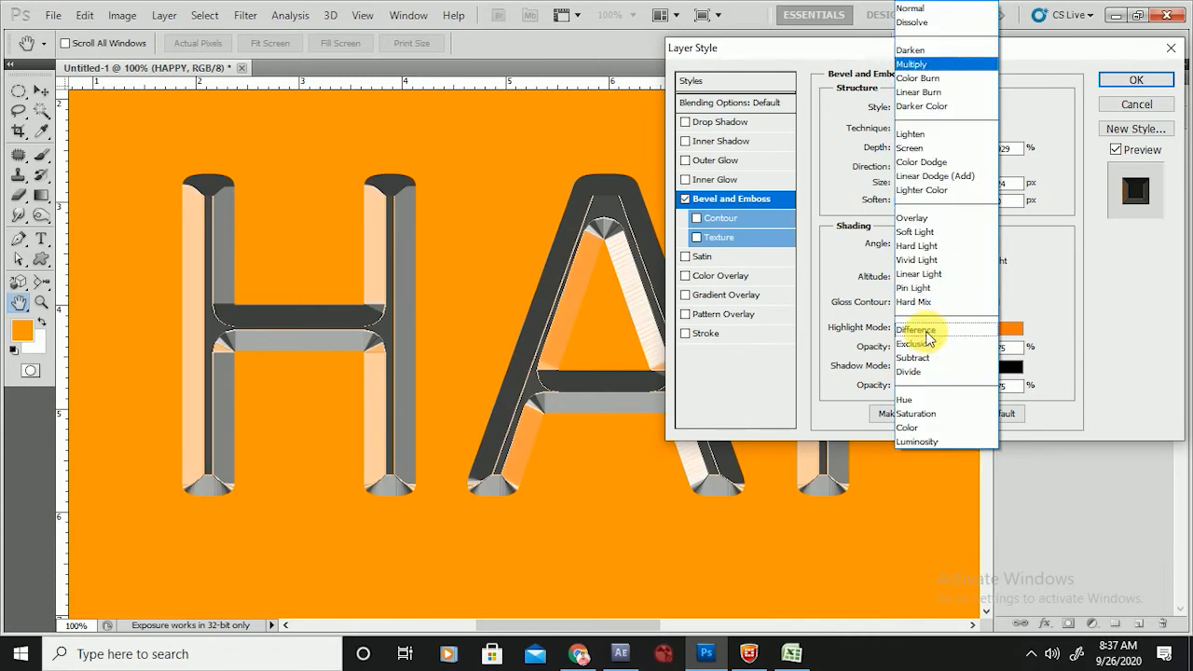
left_click(936, 12)
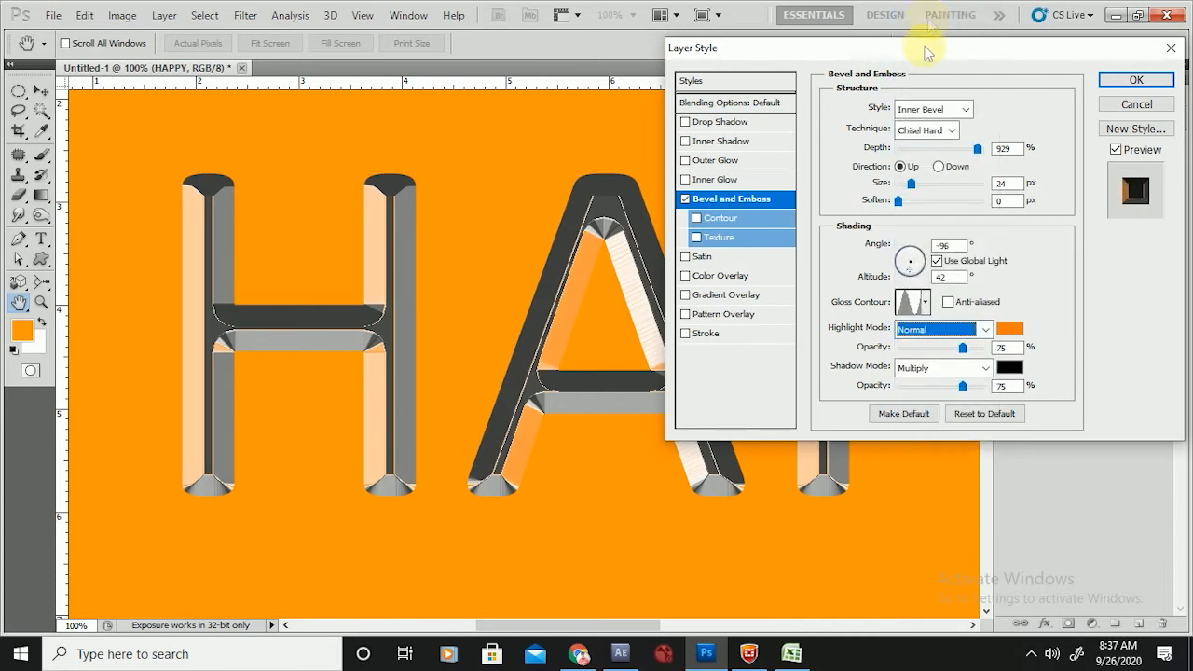
left_click(937, 330)
left_click(921, 163)
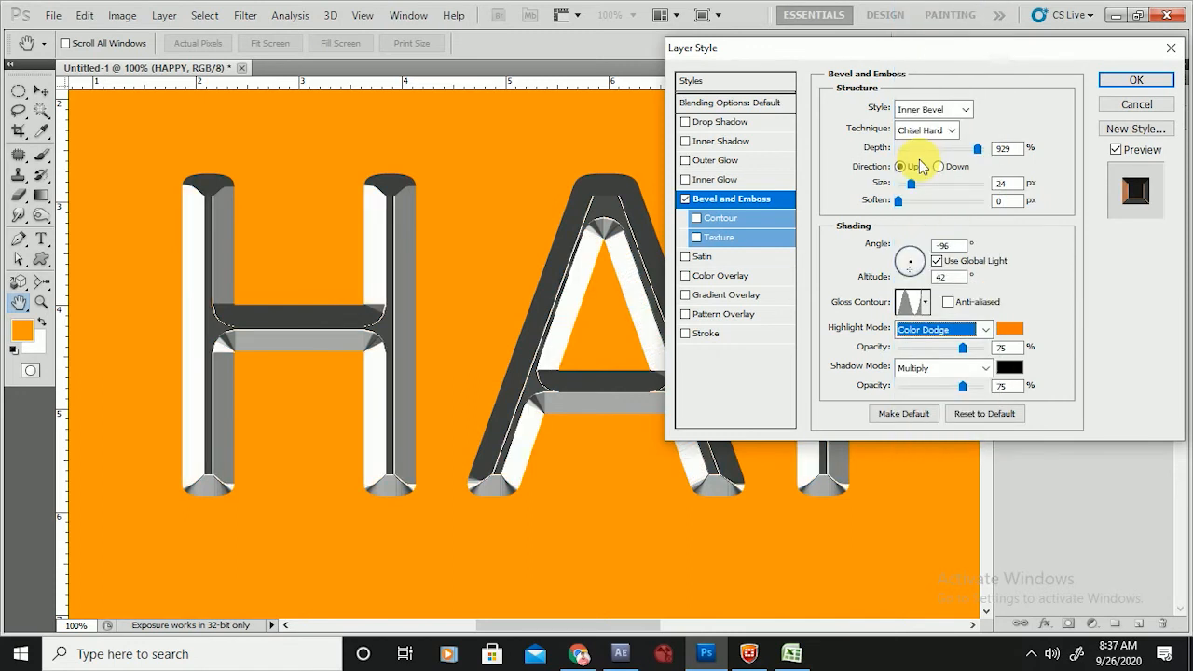
left_click(939, 330)
left_click(930, 232)
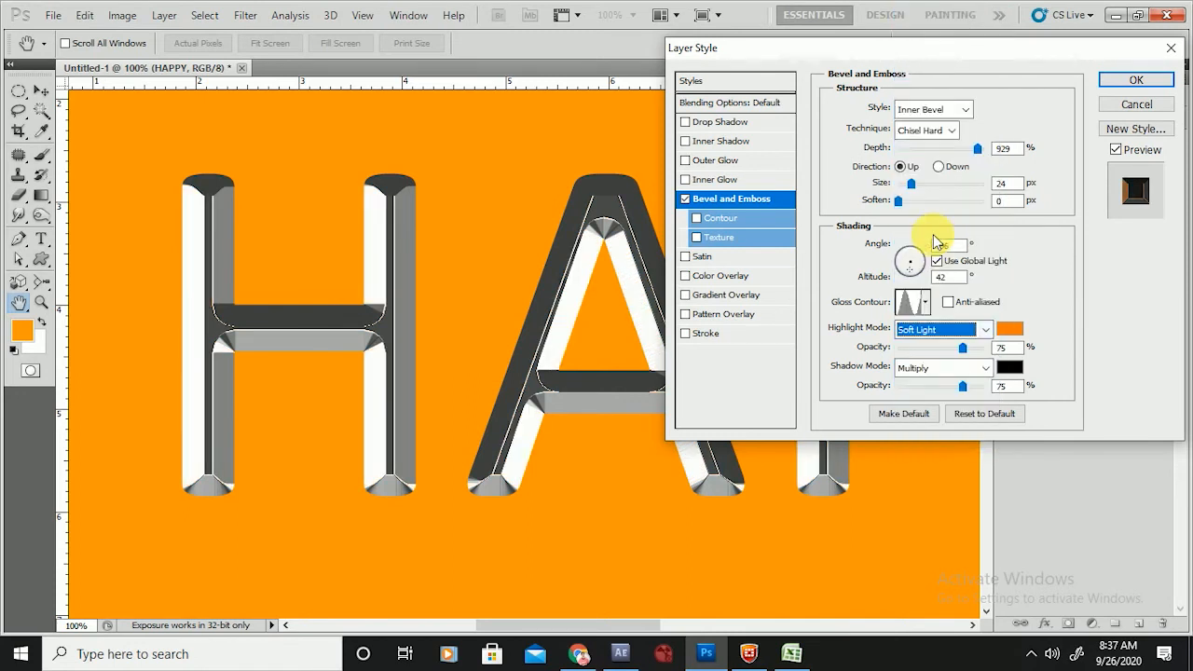
left_click(937, 332)
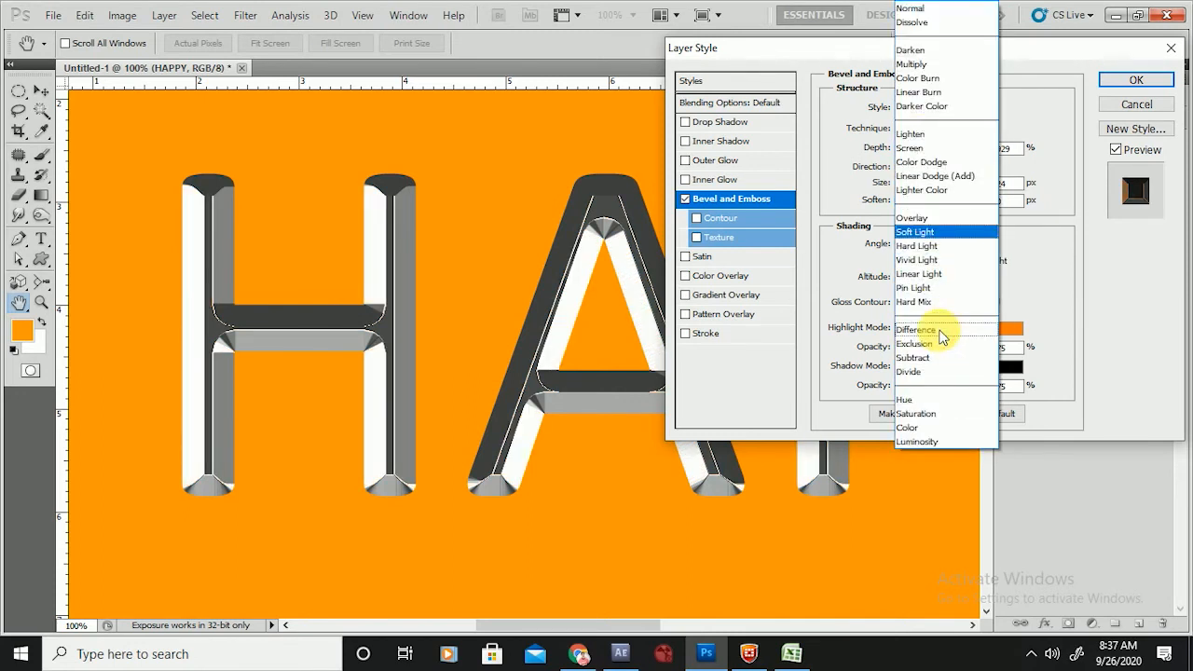
left_click(919, 107)
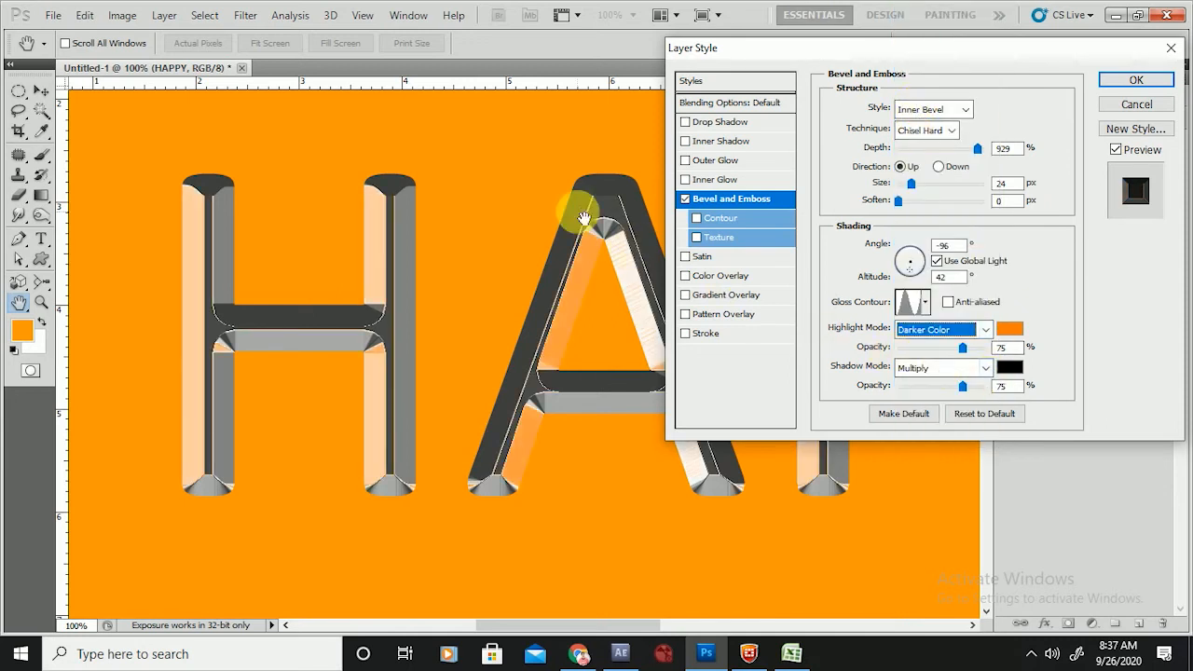
- Set the bevel's shadow color to blue 0600ff
left_click(1012, 367)
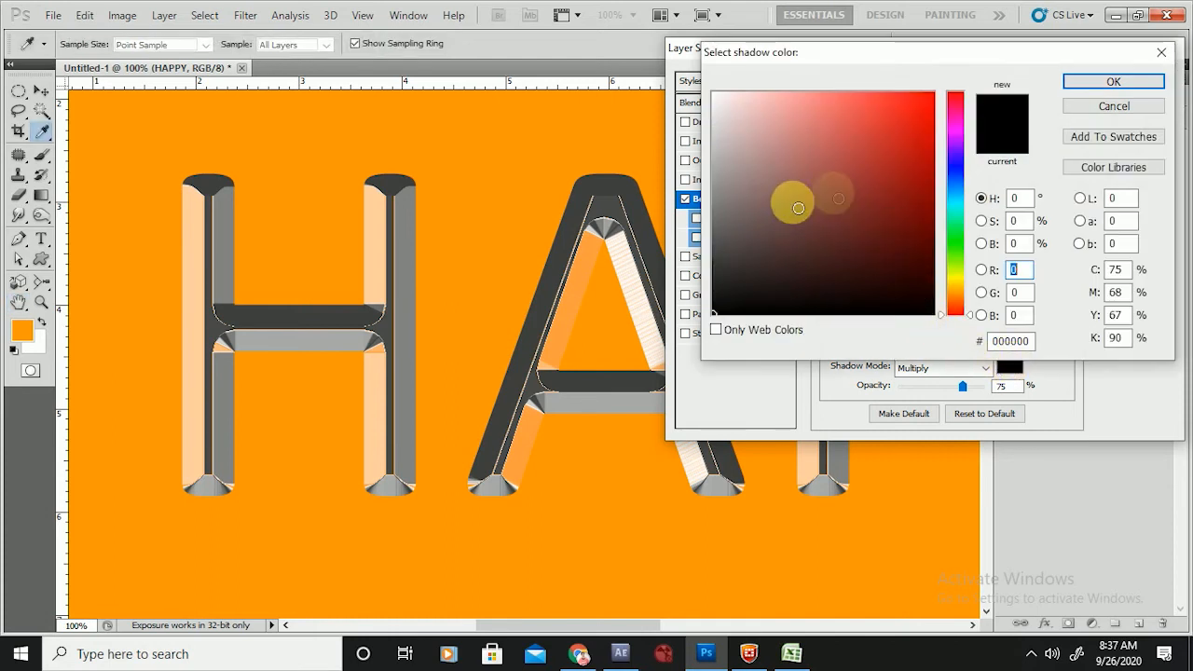
left_click_drag(798, 208, 933, 122)
mouse_move(938, 171)
left_mouse_down()
mouse_move(973, 395)
mouse_move(958, 298)
mouse_move(752, 123)
mouse_move(685, 108)
mouse_move(904, 298)
mouse_move(936, 310)
left_mouse_up()
left_click_drag(958, 308, 955, 300)
left_click_drag(916, 225, 939, 90)
left_click(950, 241)
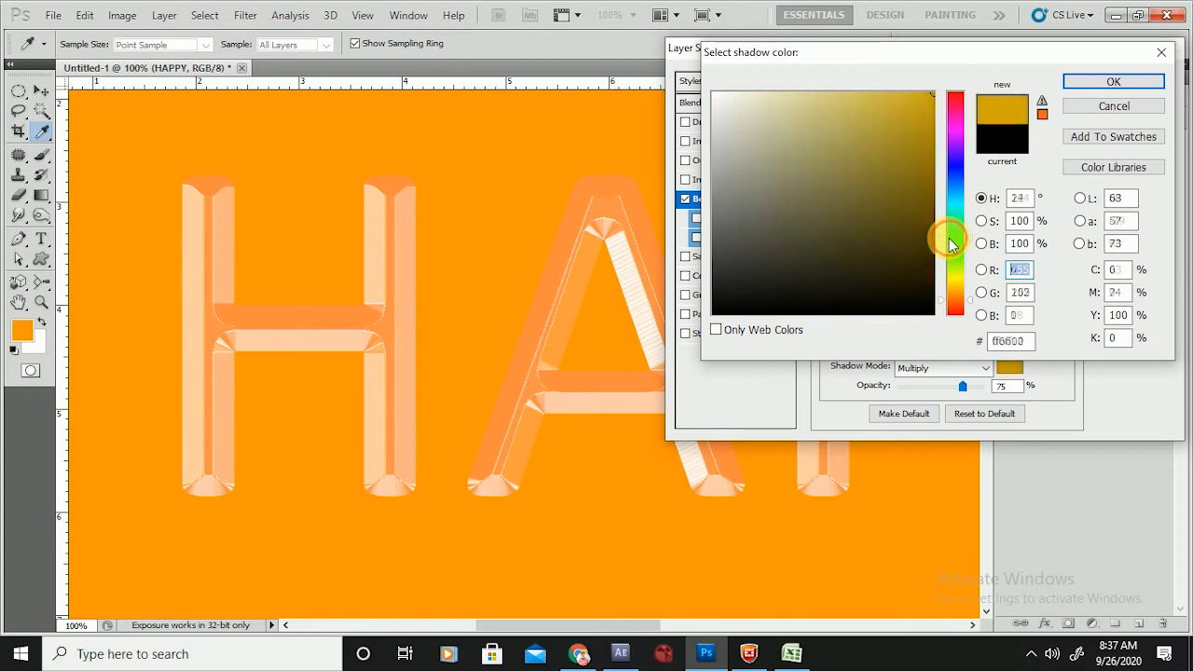
left_click_drag(955, 231, 959, 171)
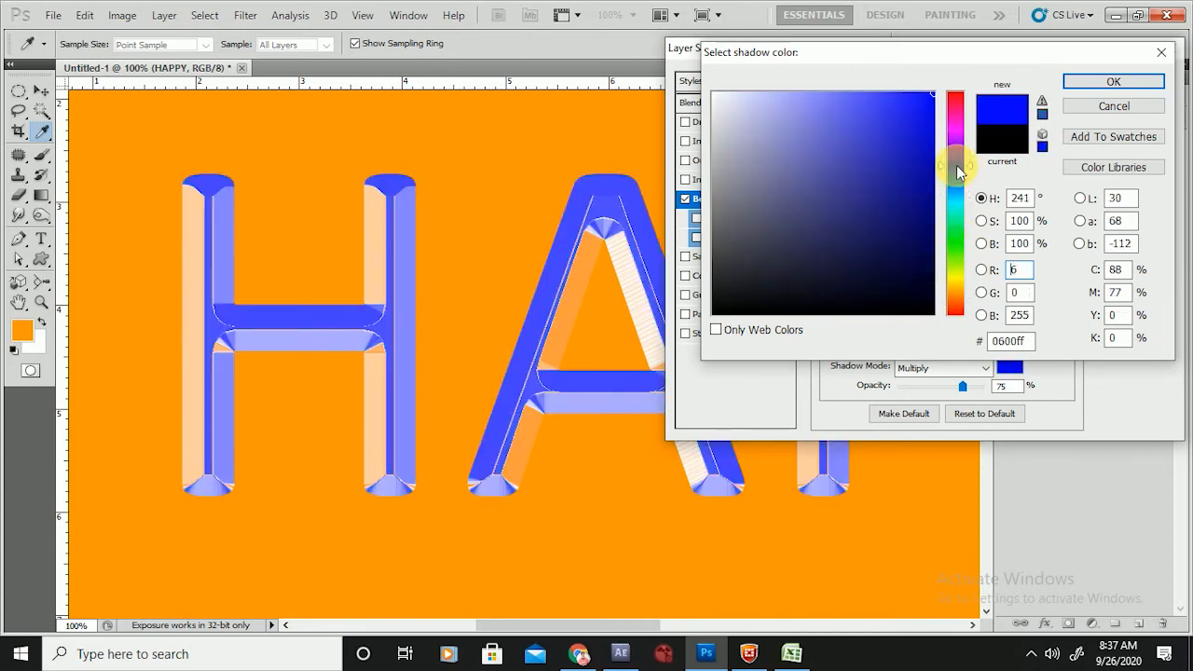
left_click(1113, 82)
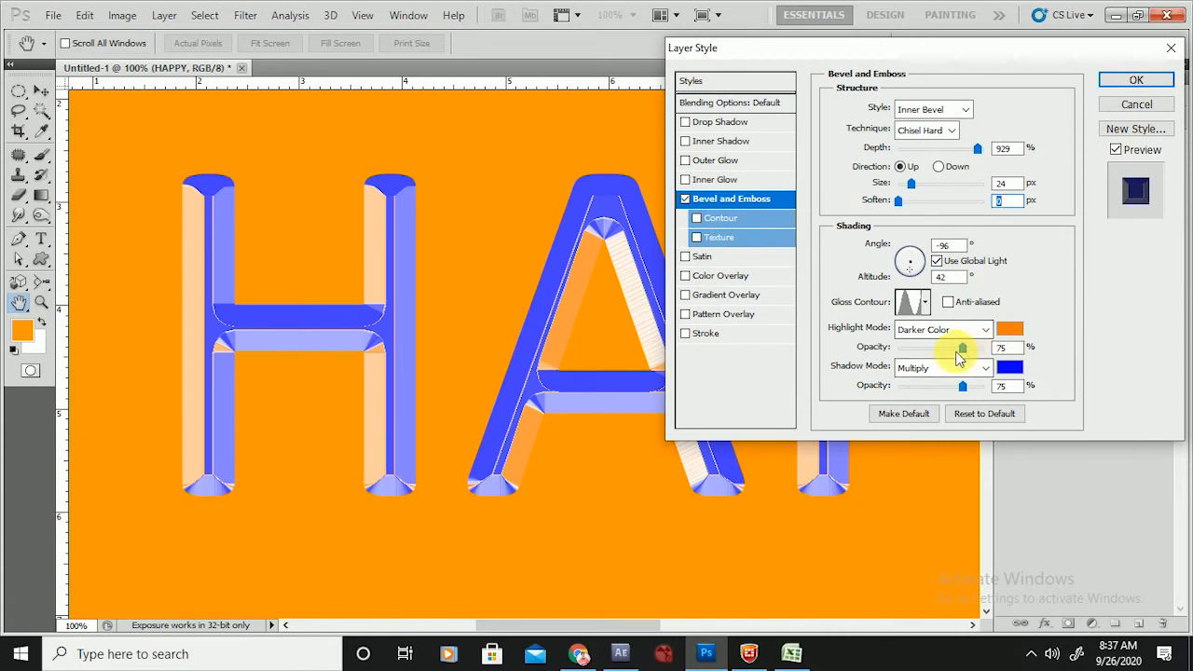
- Set the bevel's highlight opacity to 78% and change its style to Emboss
mouse_move(963, 349)
left_mouse_down()
mouse_move(991, 342)
mouse_move(875, 344)
mouse_move(967, 337)
left_mouse_up()
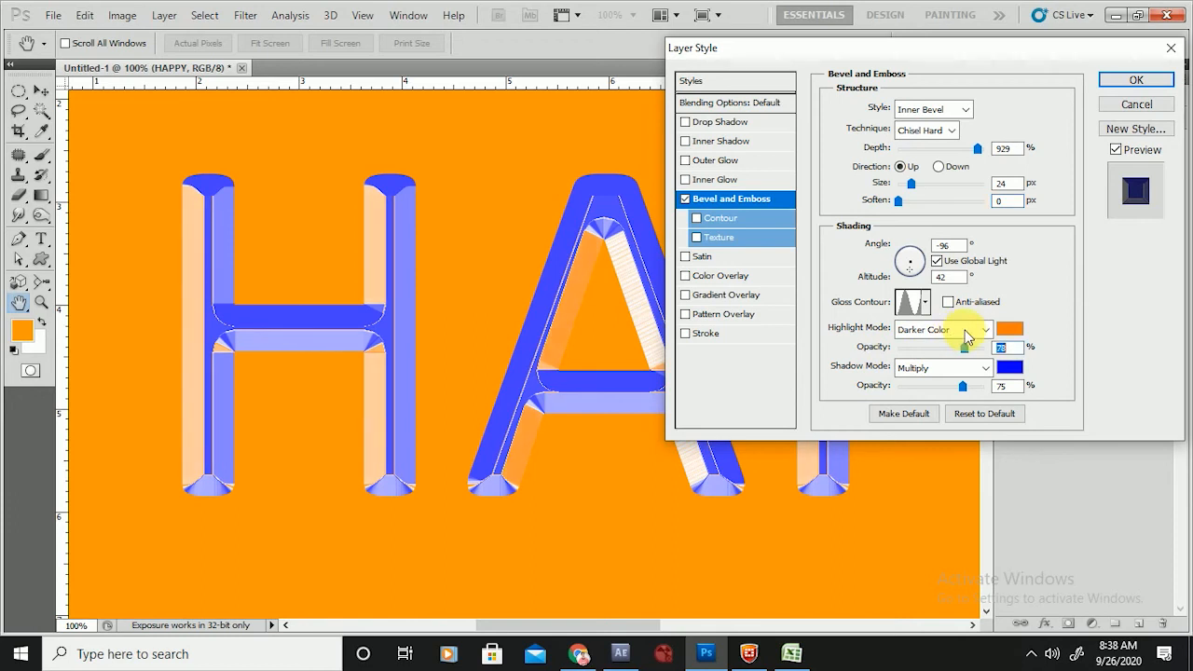
left_click(918, 109)
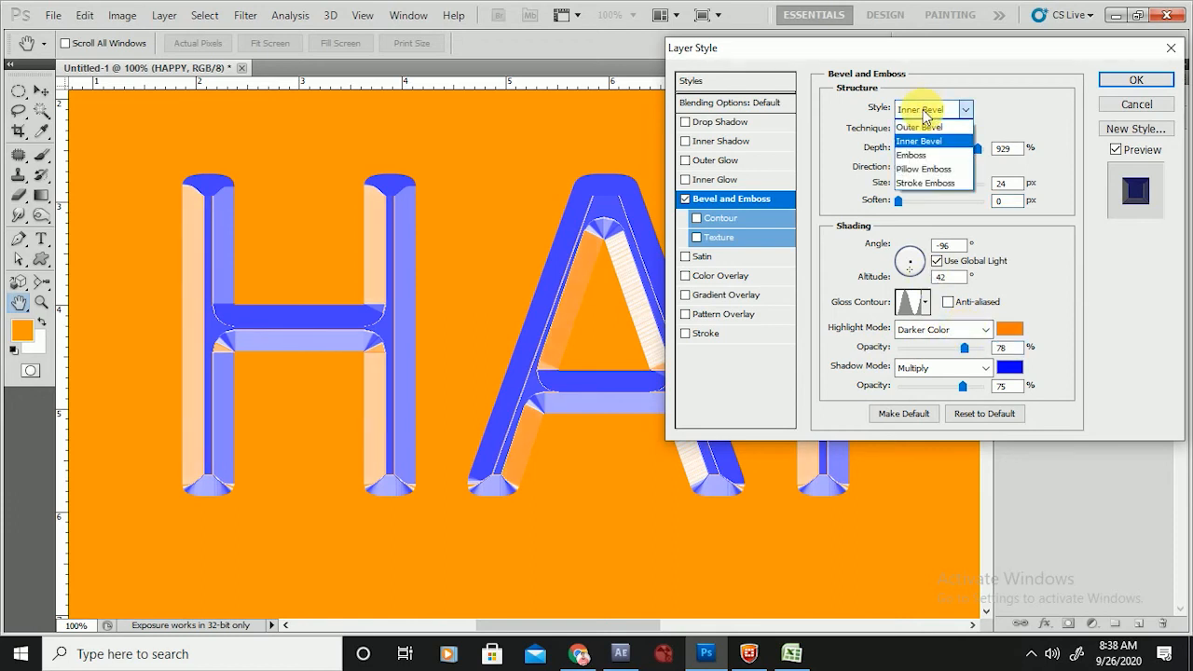
left_click(923, 157)
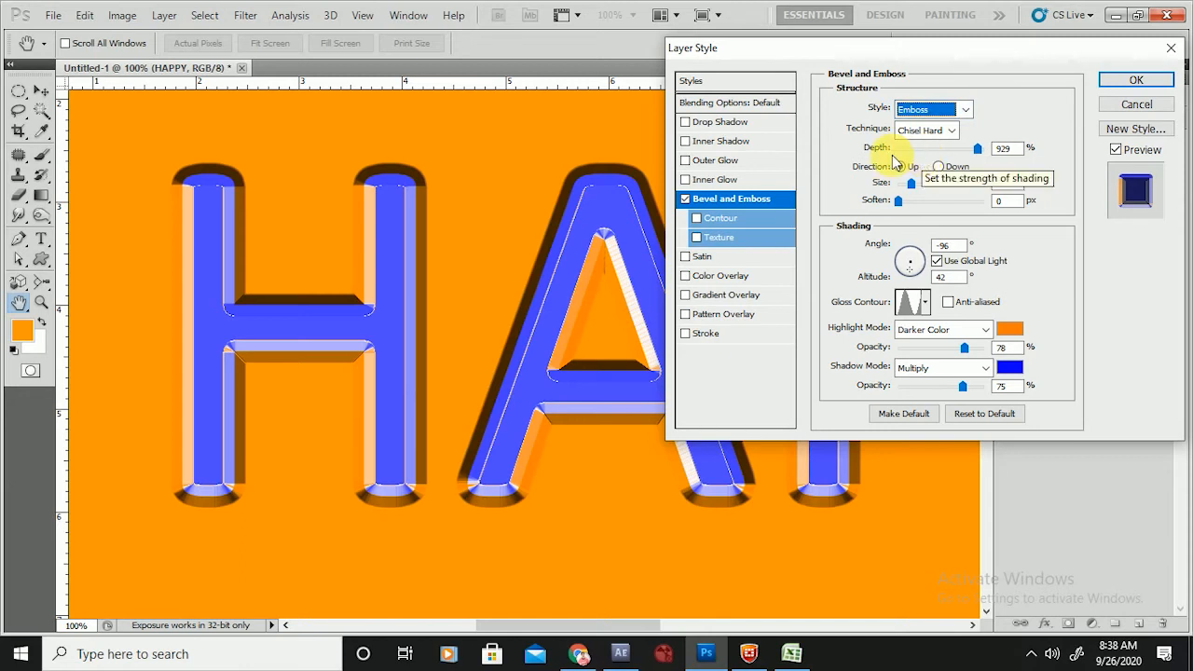
left_click(934, 109)
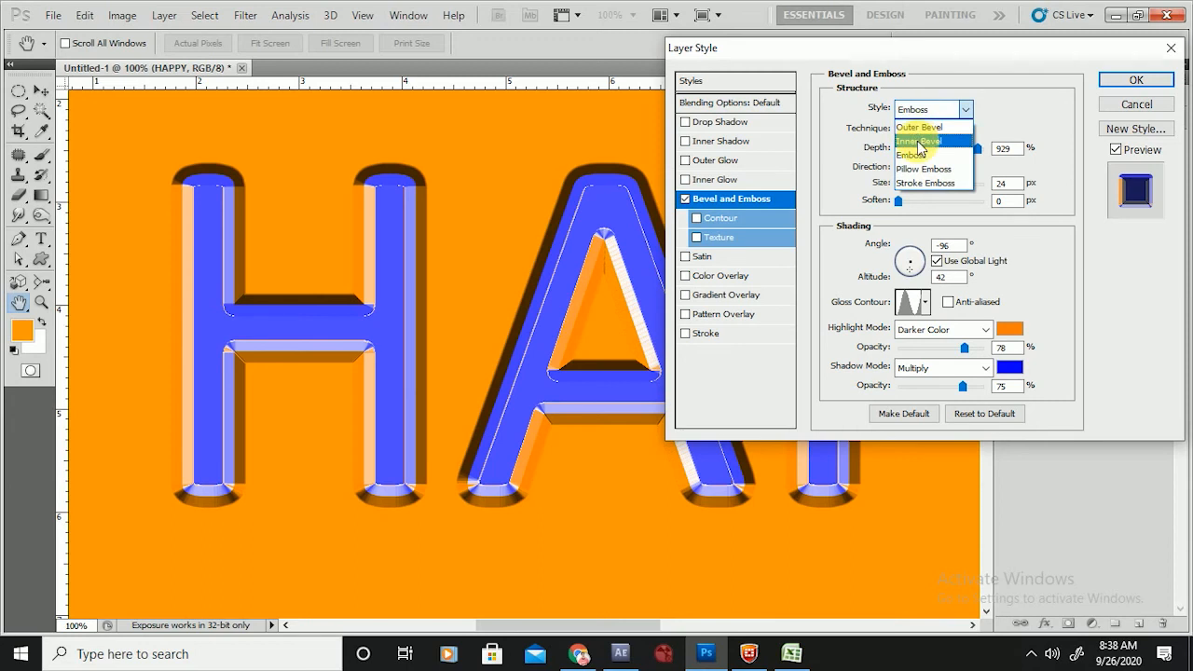
left_click(511, 231)
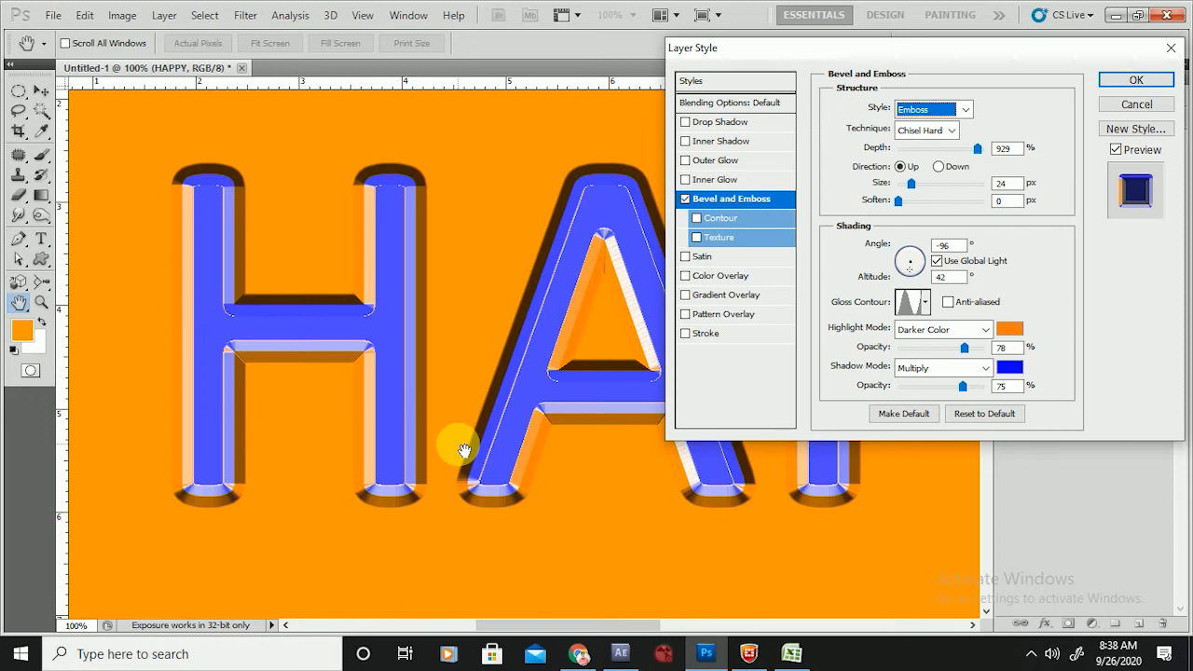
- Set the emboss size to 38 px, then try the Chisel Soft technique and choose Smooth
mouse_move(908, 184)
left_mouse_down()
mouse_move(941, 184)
mouse_move(916, 189)
left_mouse_up()
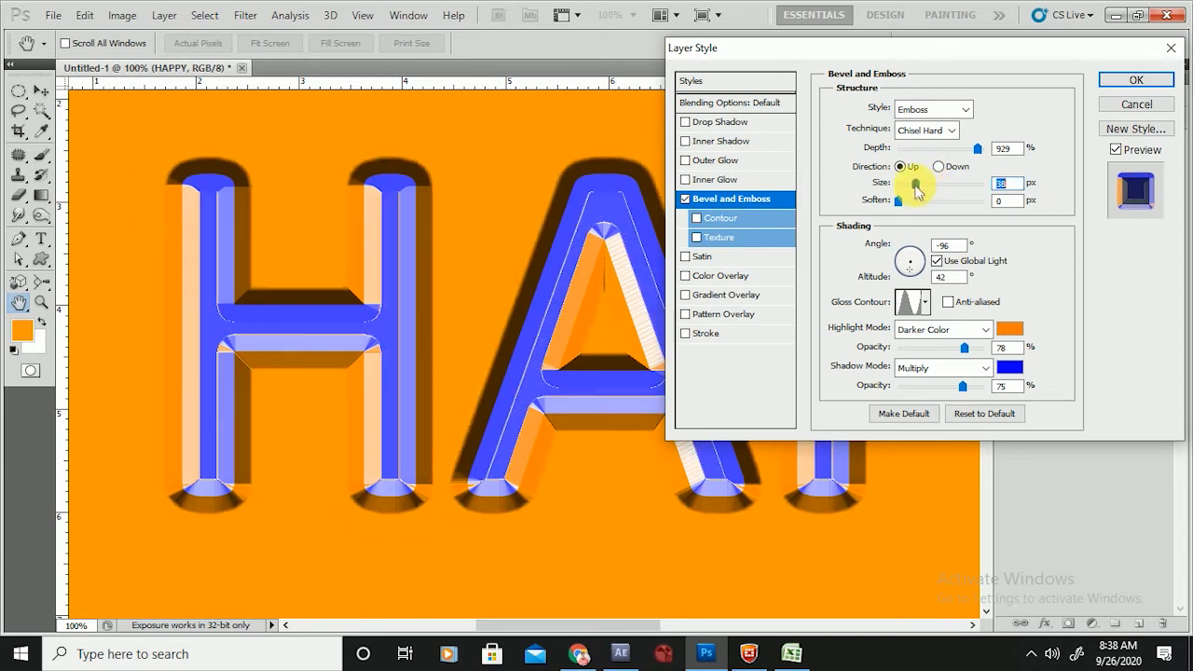
left_click(923, 130)
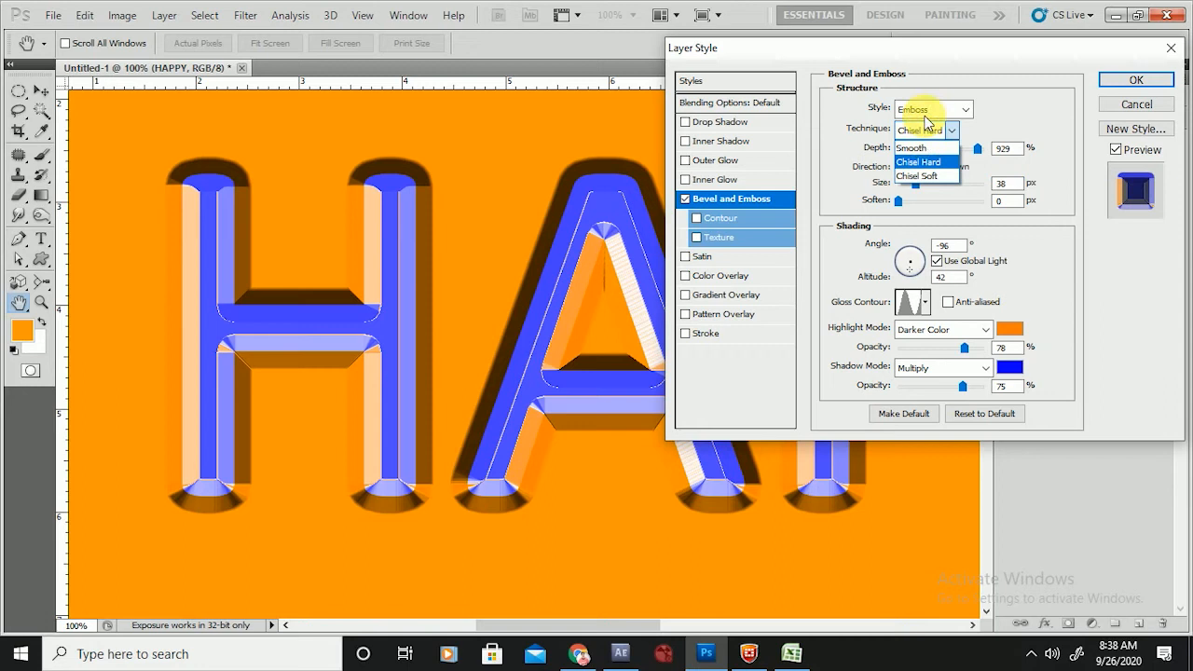
left_click(928, 177)
left_click(919, 128)
left_click(911, 148)
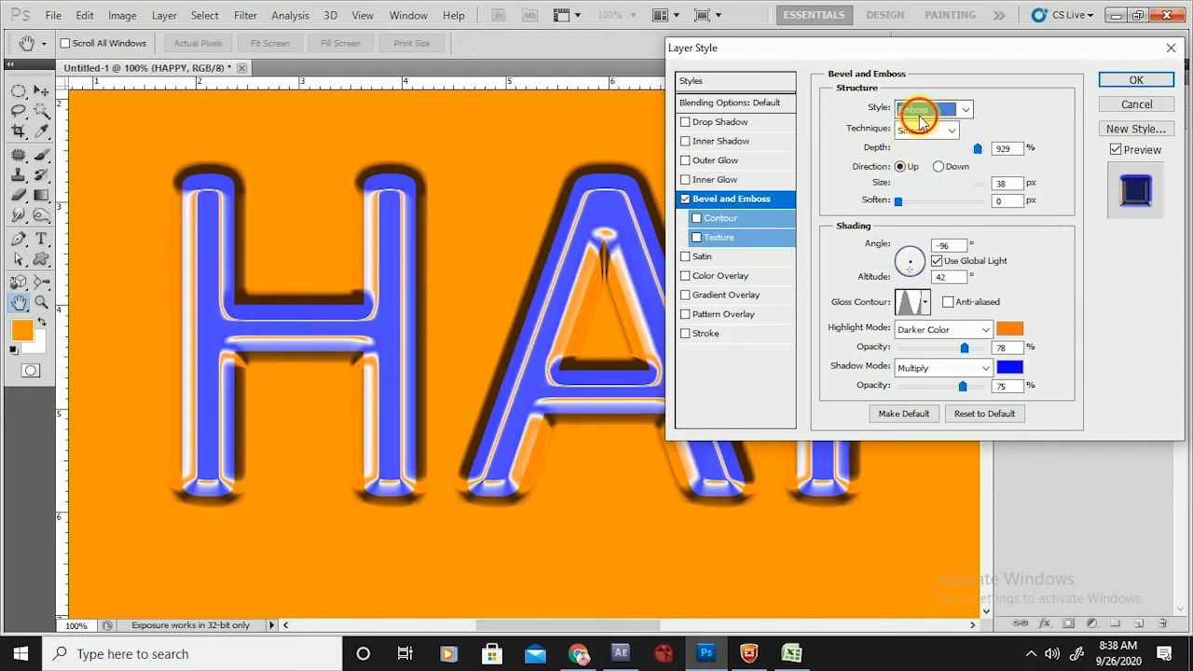
- Change the bevel style to Pillow Emboss and reduce its depth to 164%
left_click(923, 109)
left_click(920, 169)
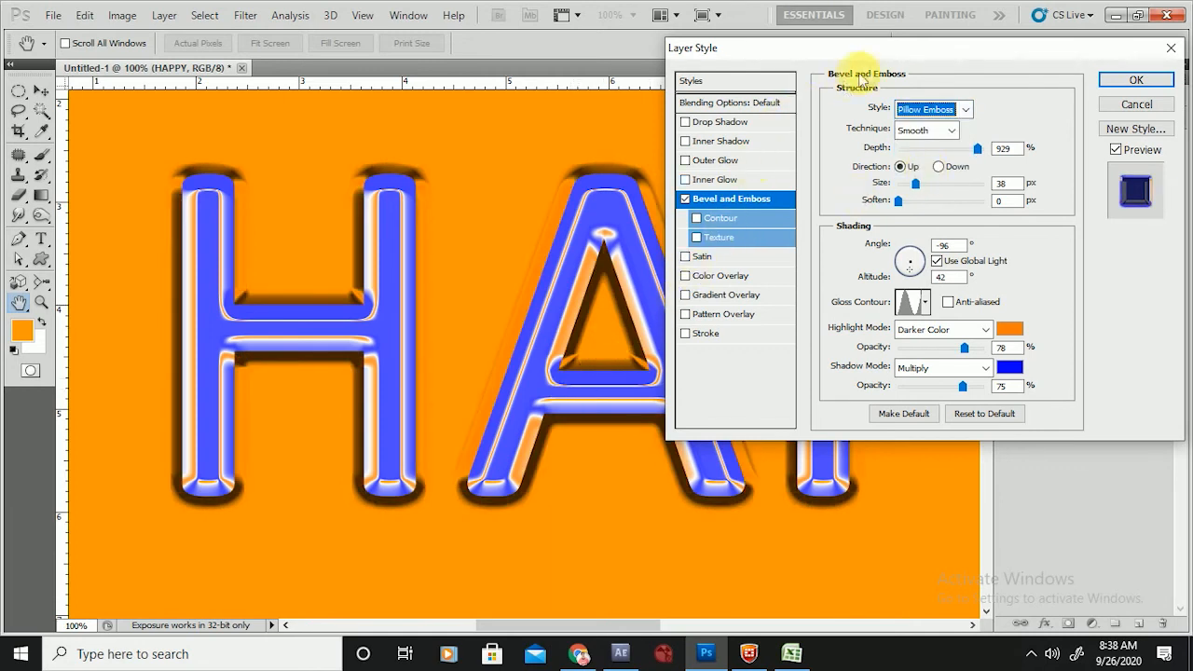
left_click_drag(979, 152, 915, 163)
- Turn the bevel off and on to try it with a Color Overlay, and remove the overlay again
left_click(685, 198)
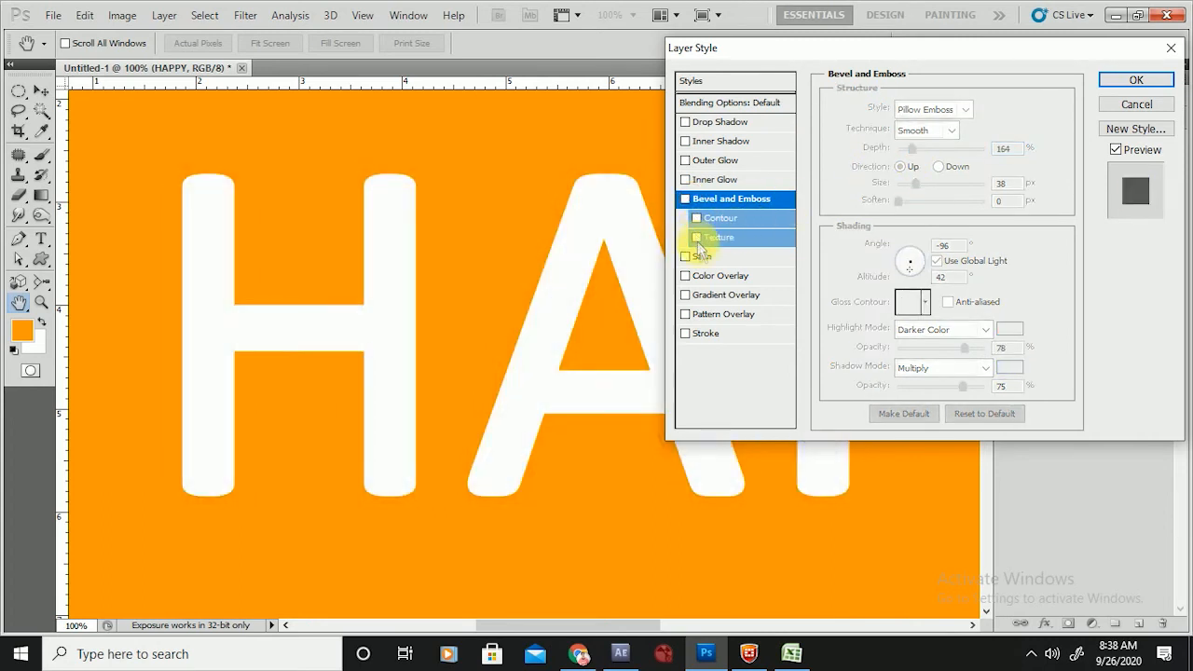
left_click(722, 274)
left_click(729, 205)
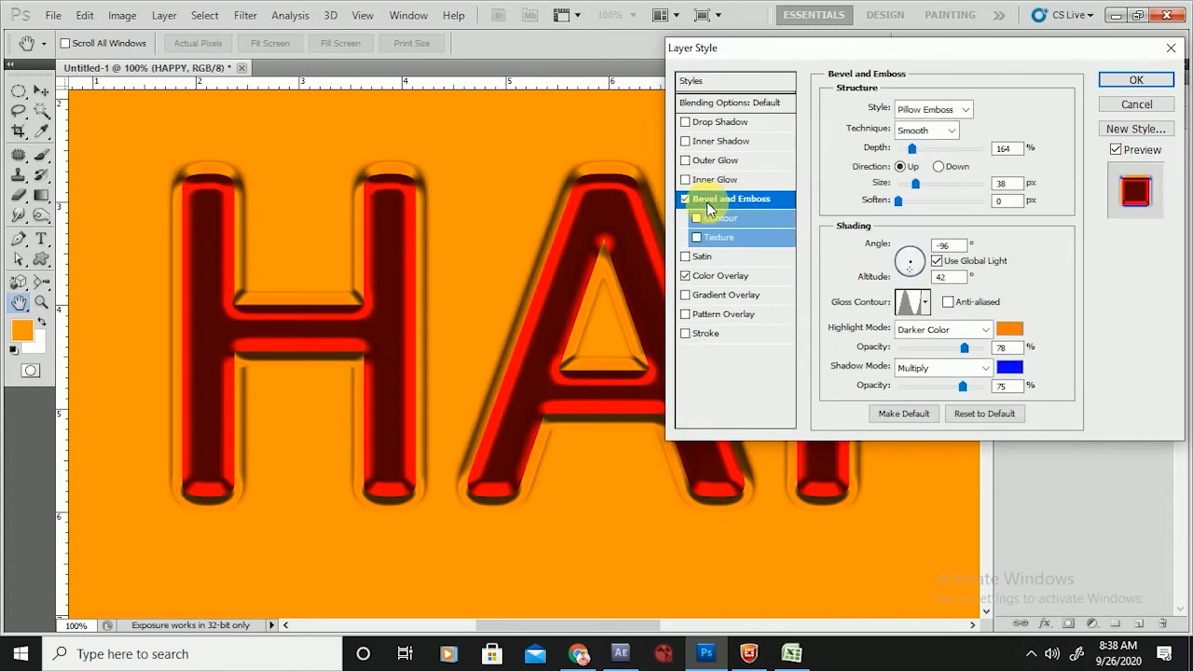
left_click(686, 277)
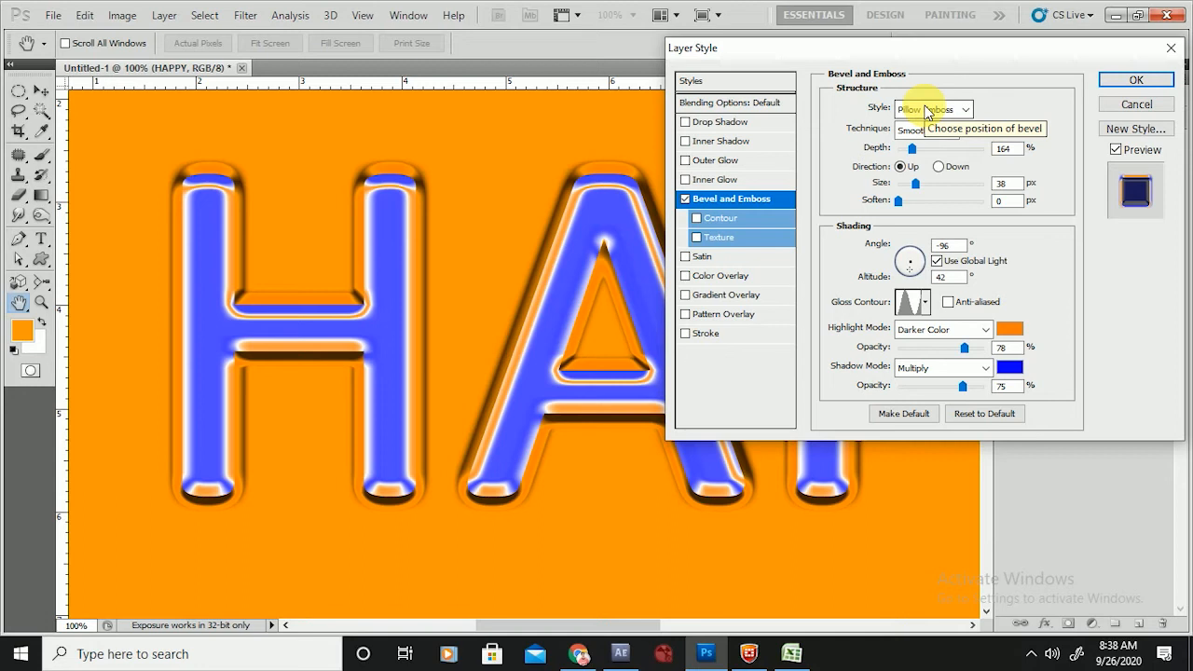
- Apply the linear gloss contour to the pillow emboss and set its depth to 388%
left_click_drag(913, 148, 942, 162)
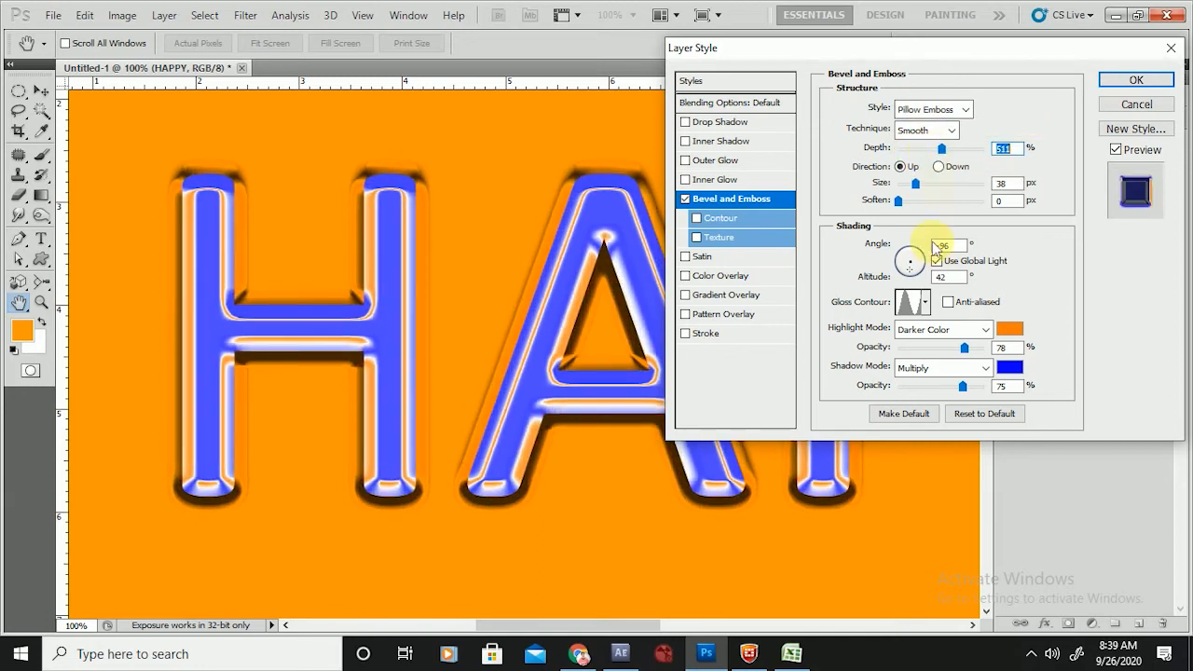
left_click(924, 301)
left_click(827, 345)
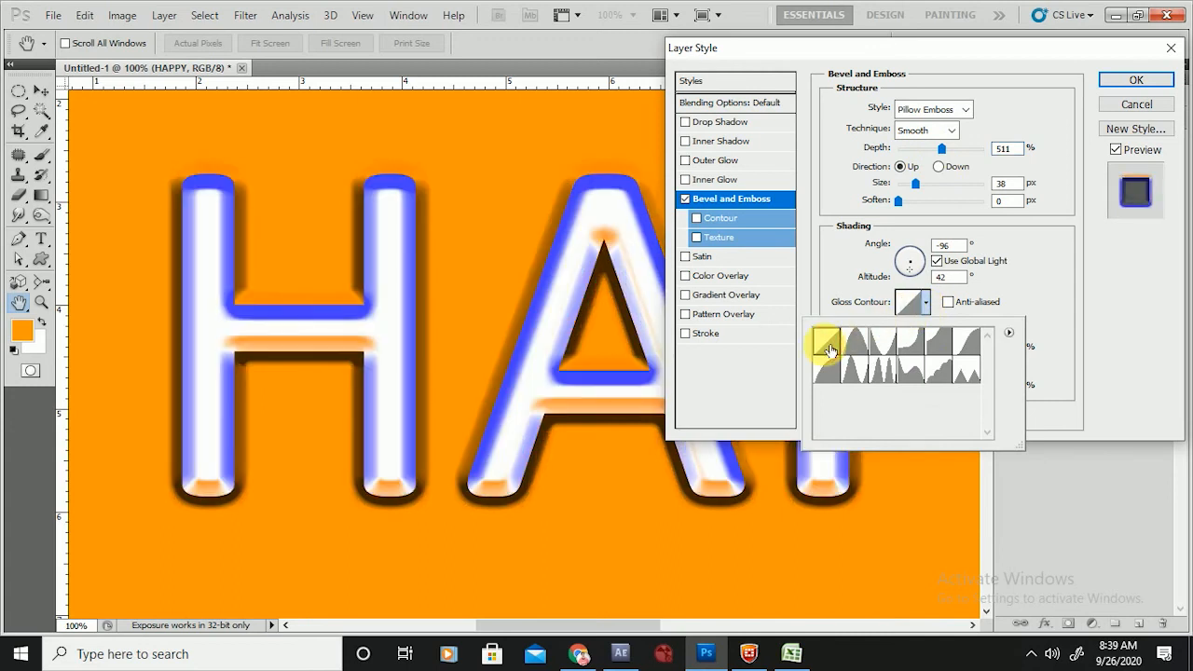
mouse_move(941, 150)
left_mouse_down()
mouse_move(898, 187)
mouse_move(908, 166)
mouse_move(926, 177)
left_mouse_up()
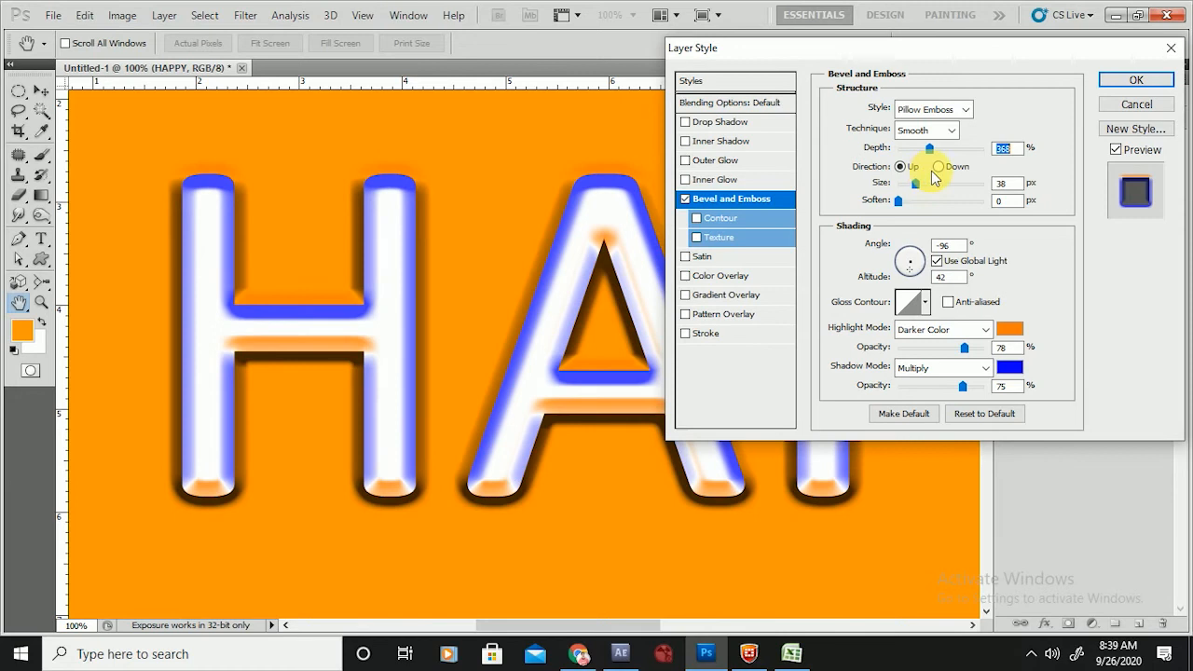
- Set the pillow emboss highlight color to white
left_click(1009, 328)
left_click_drag(913, 312, 913, 346)
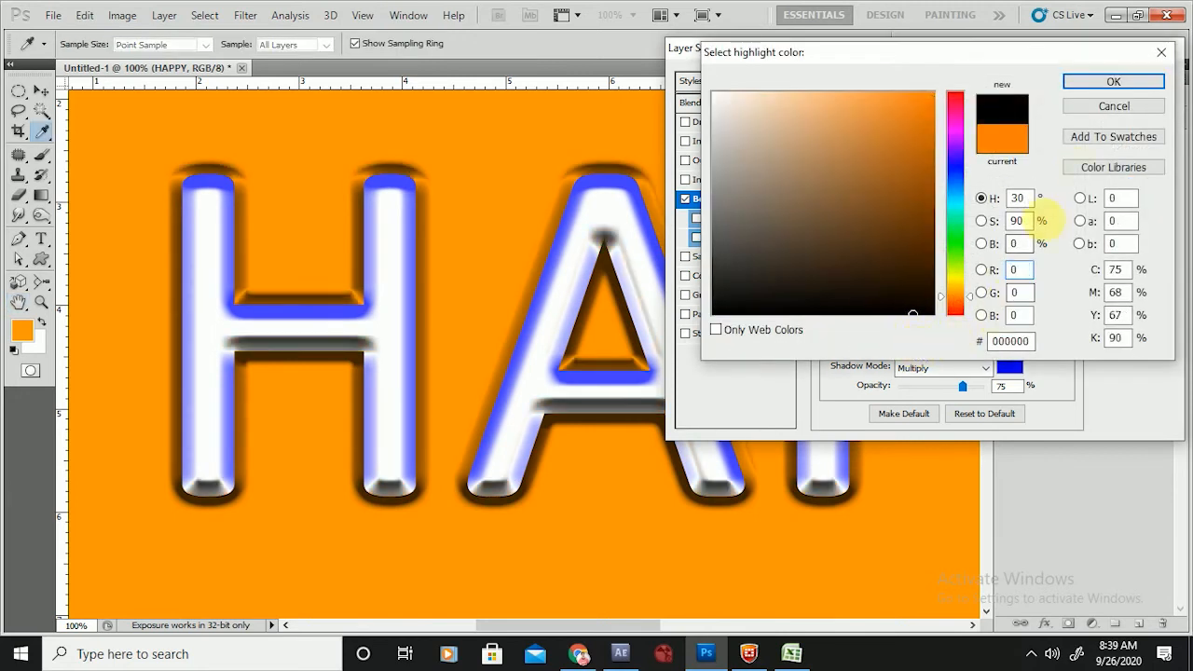
left_click_drag(839, 258, 713, 93)
left_click(1114, 82)
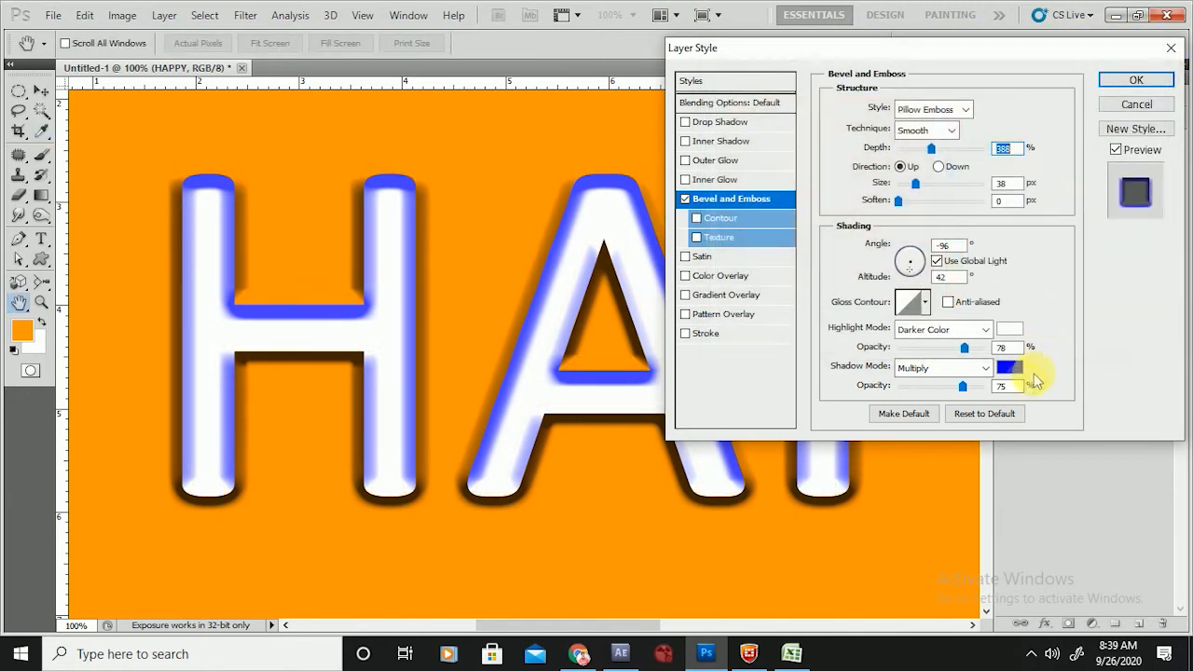
- Set the pillow emboss shadow color to black
left_click(1009, 367)
left_click_drag(799, 253, 734, 317)
left_click(1112, 81)
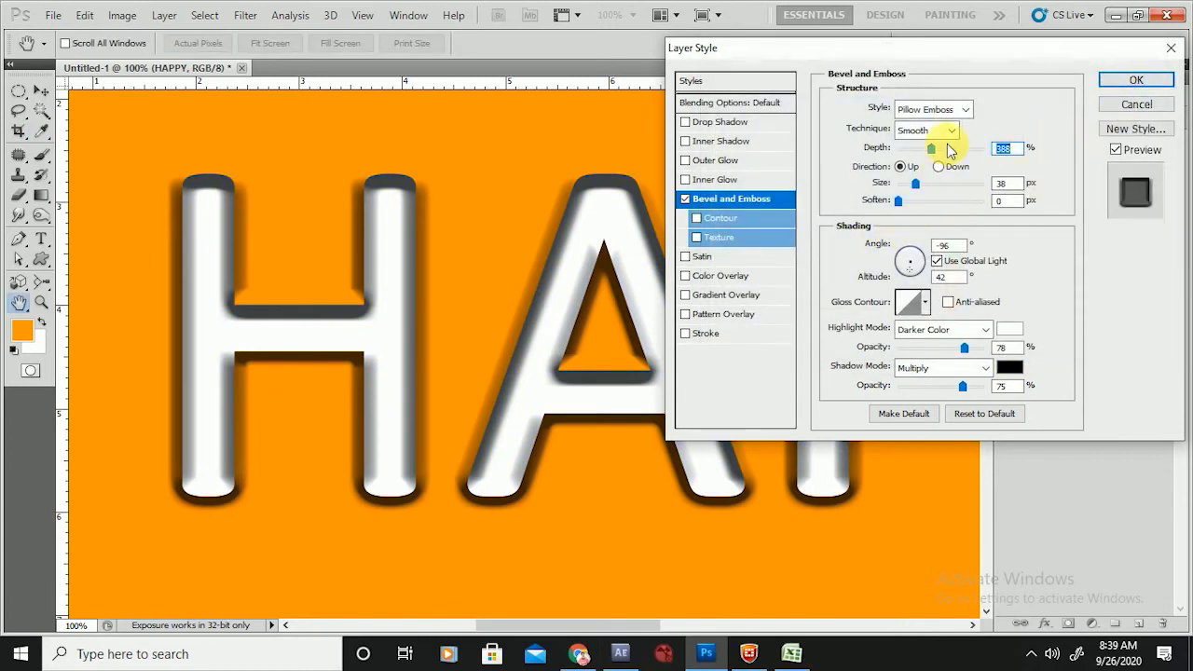
- Set the pillow emboss to size 40 px and soften 4 px, with its direction Down
mouse_move(916, 187)
left_mouse_down()
mouse_move(902, 189)
mouse_move(929, 186)
mouse_move(914, 200)
mouse_move(915, 233)
mouse_move(919, 212)
left_mouse_up()
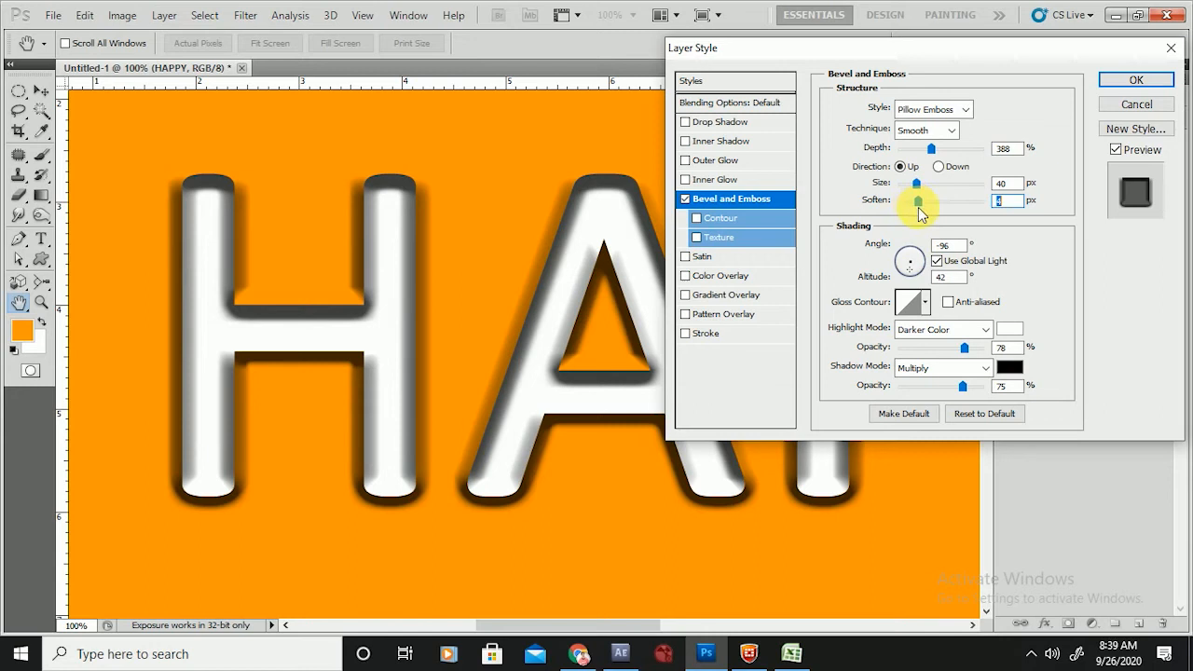
left_click(938, 166)
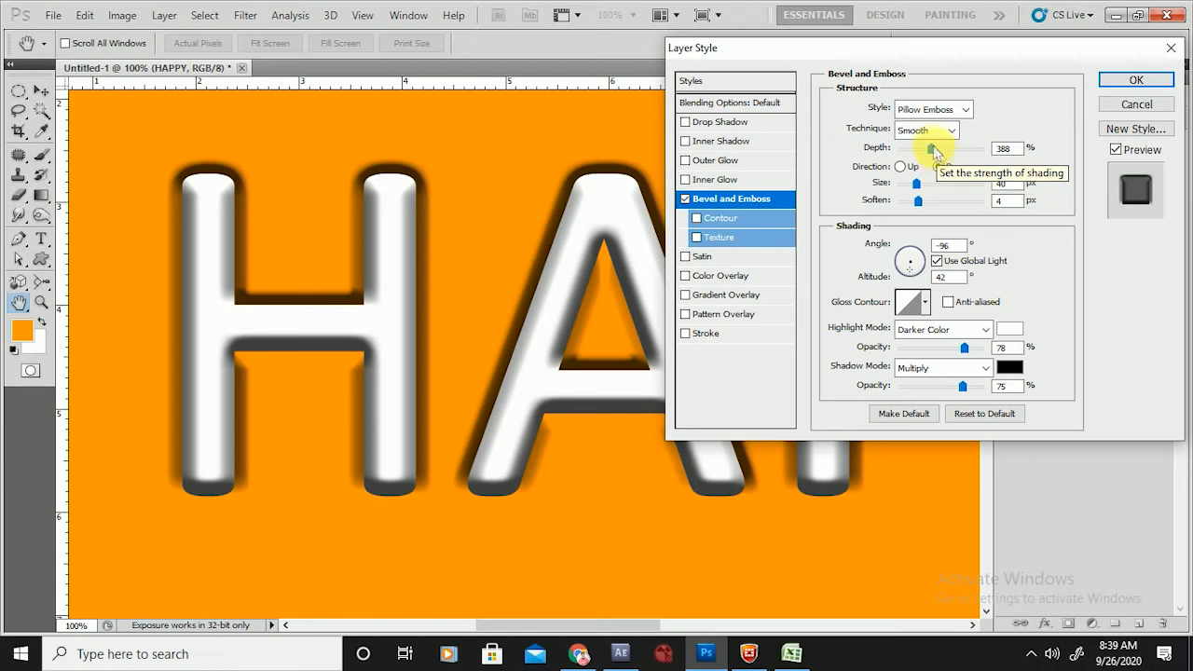
- Change the bevel technique to Chisel Hard and its style to Stroke Emboss
left_click(923, 130)
left_click(925, 163)
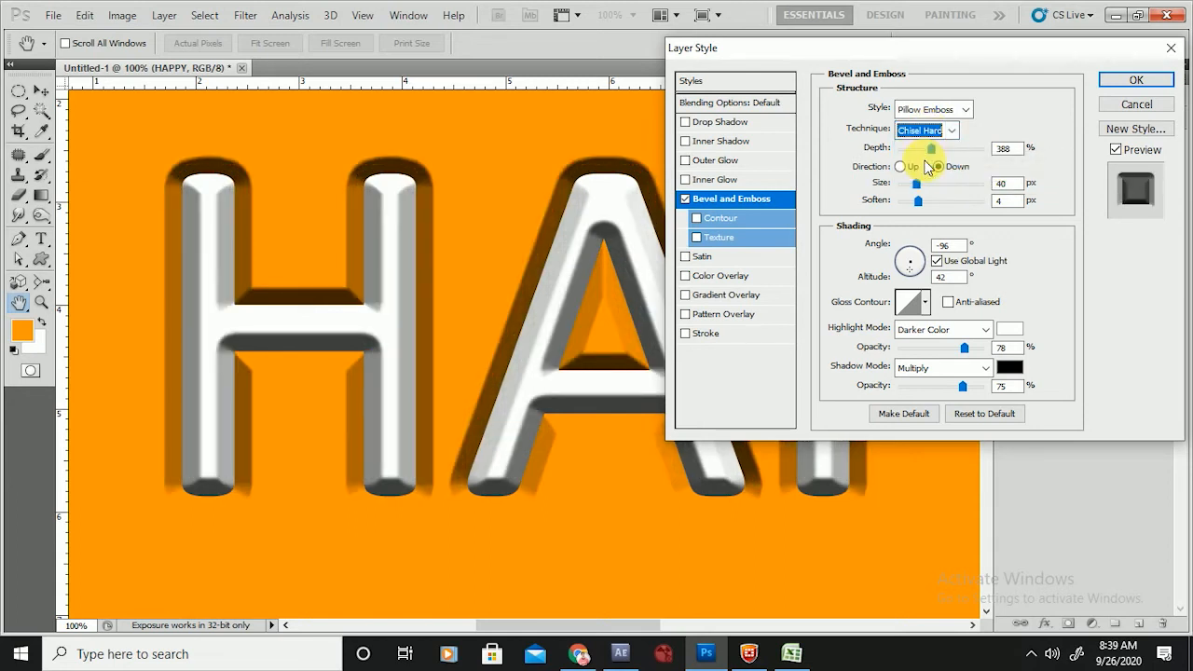
left_click(937, 108)
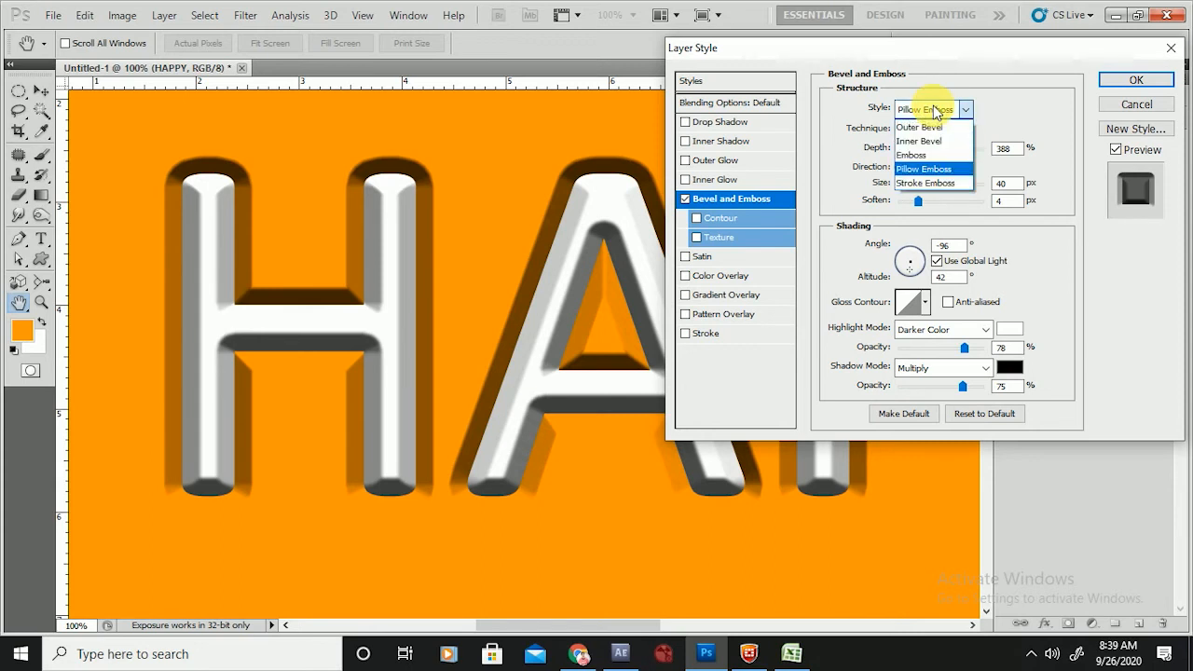
left_click(927, 182)
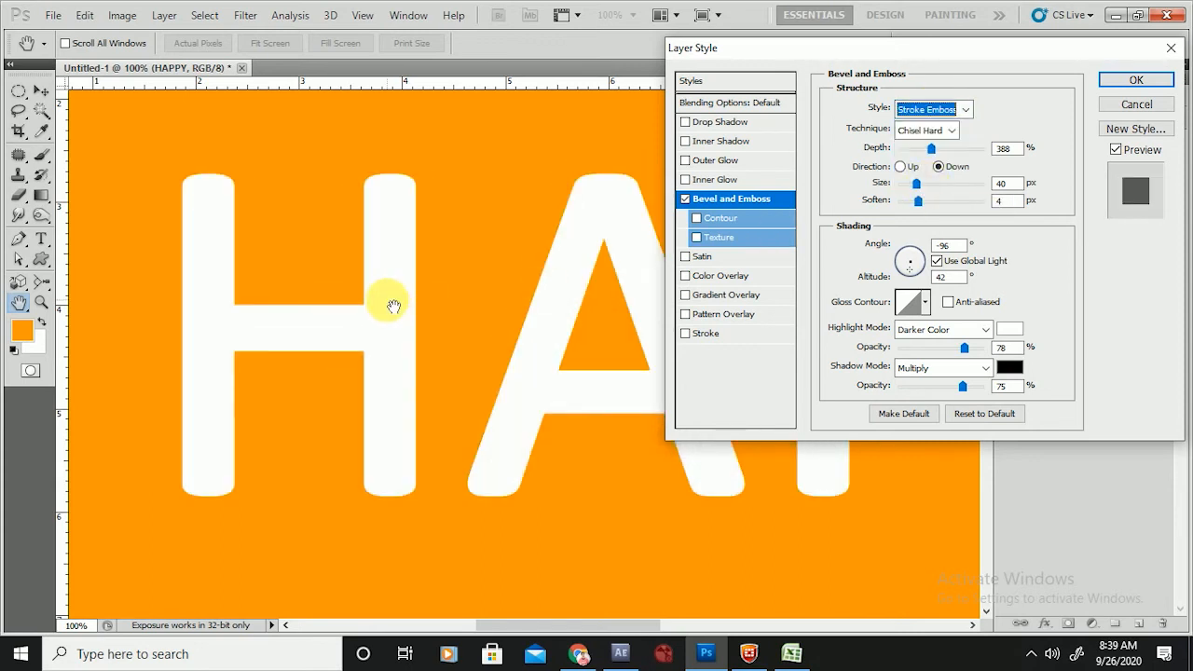
- Set the stroke emboss depth to 460% and enable a 16 px Stroke effect on the text
left_click_drag(931, 149, 974, 160)
left_click(714, 333)
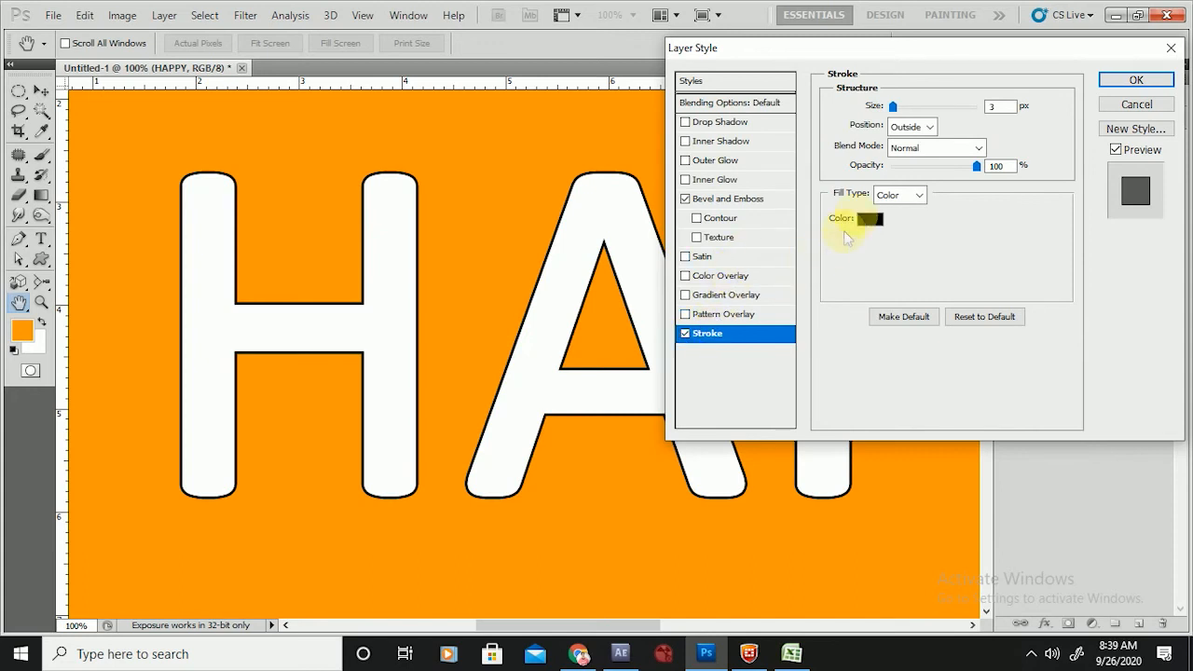
left_click(685, 334)
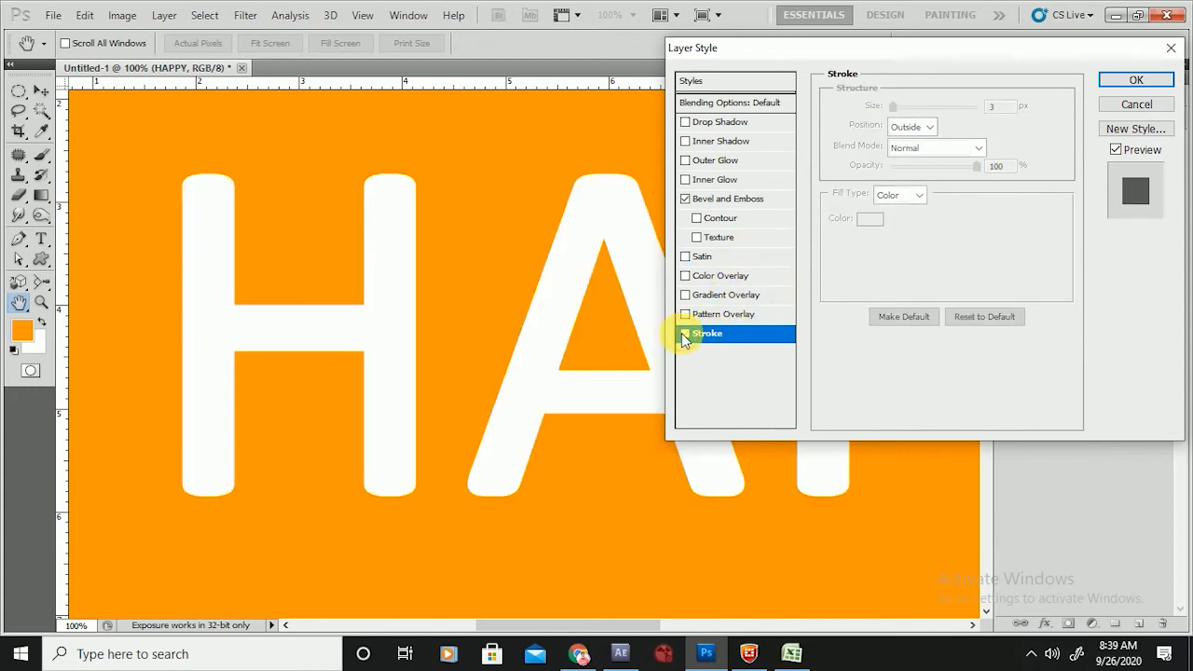
left_click(685, 334)
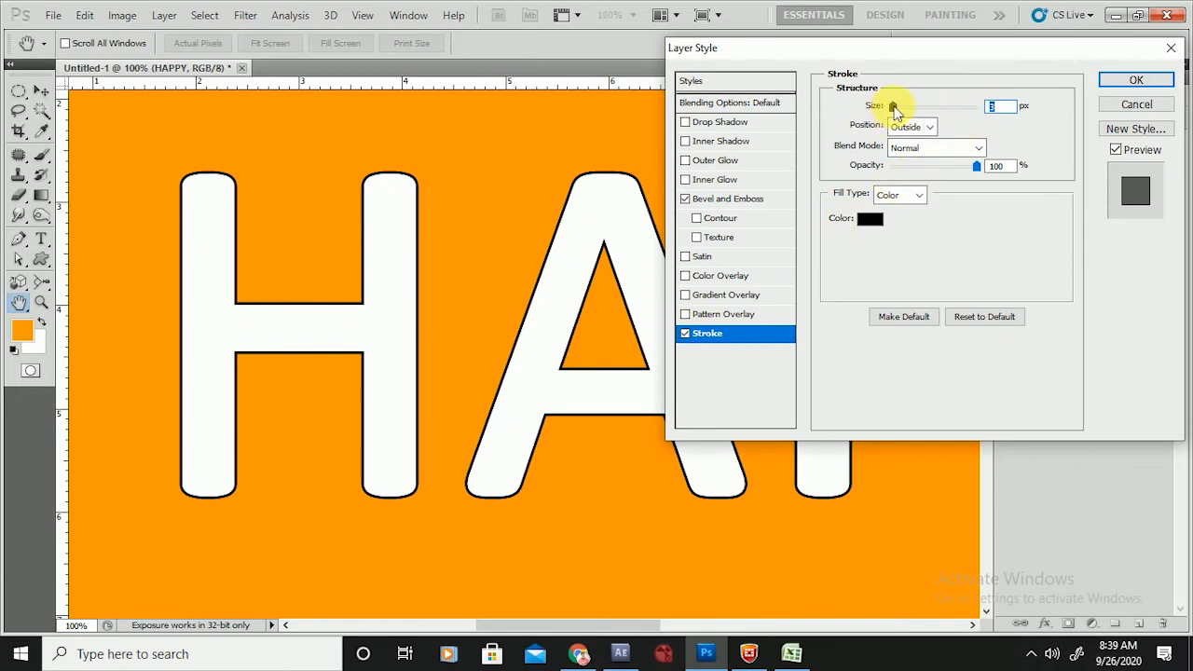
mouse_move(894, 108)
left_mouse_down()
mouse_move(907, 122)
mouse_move(891, 130)
mouse_move(901, 107)
left_mouse_up()
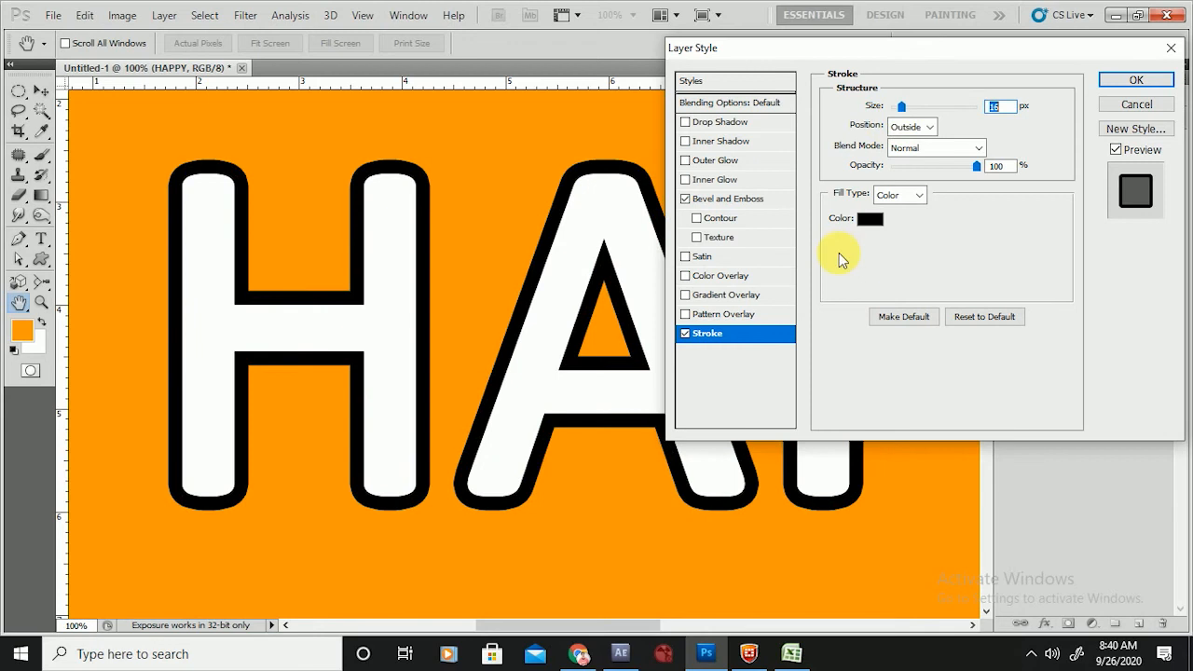
- Change the text stroke color from black to bright red
left_click(874, 220)
mouse_move(868, 213)
left_mouse_down()
mouse_move(860, 220)
mouse_move(941, 109)
left_mouse_up()
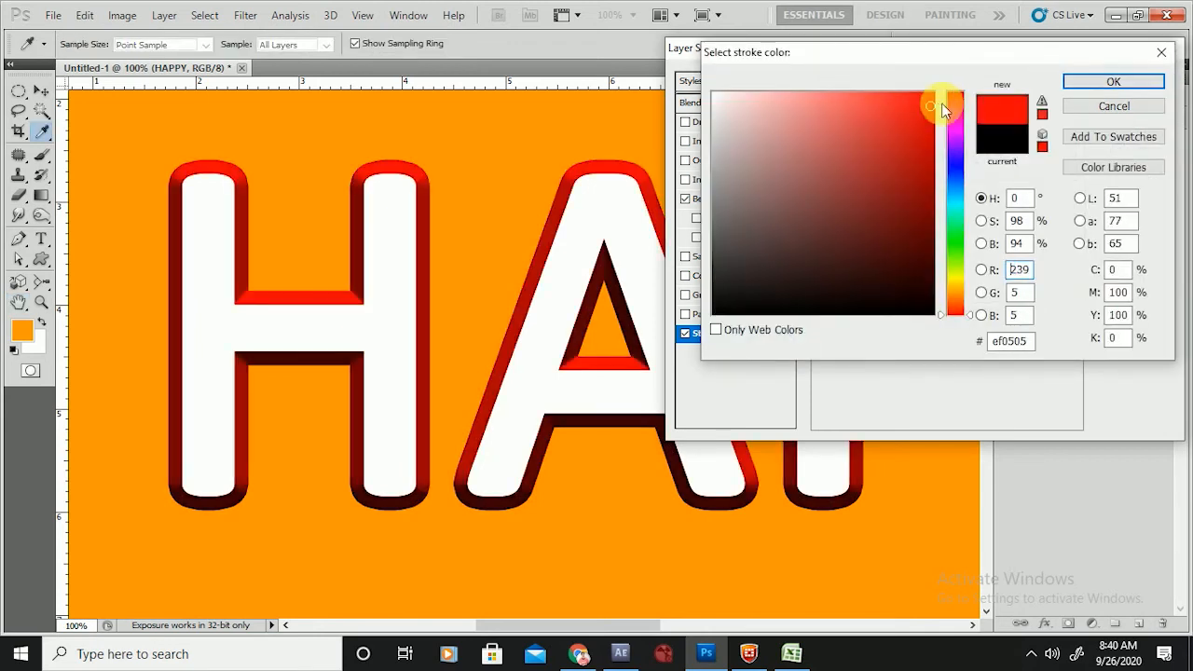
left_click(1082, 85)
- Set the stroke emboss to depth 867%, size 7 px and soften 6 px, keeping the Stroke Emboss style
left_click(716, 198)
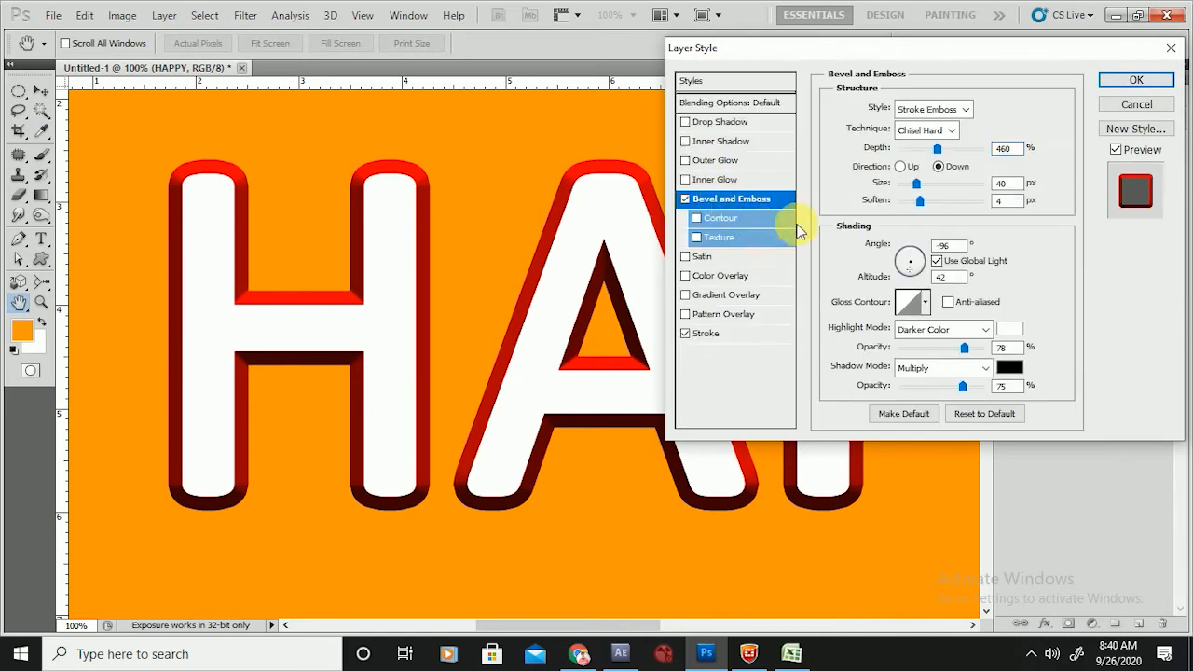
left_click(917, 110)
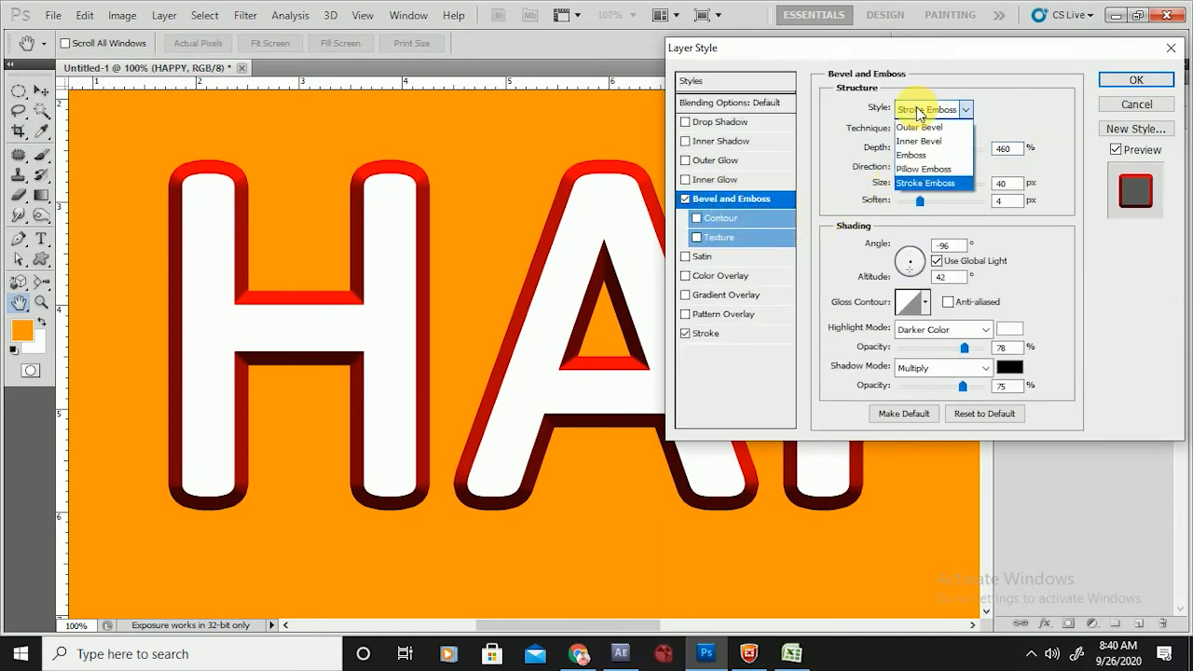
left_click(917, 184)
mouse_move(917, 184)
left_mouse_down()
mouse_move(890, 193)
mouse_move(906, 203)
left_mouse_up()
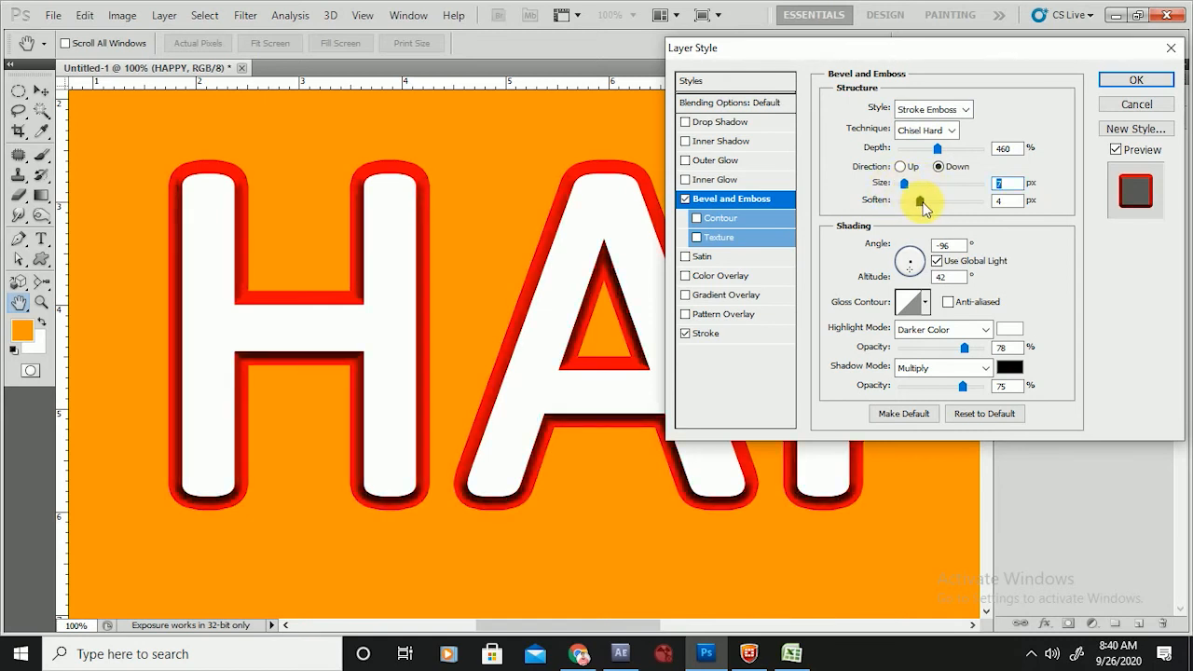
mouse_move(925, 206)
left_mouse_down()
mouse_move(906, 209)
mouse_move(930, 207)
left_mouse_up()
left_click_drag(944, 154, 974, 161)
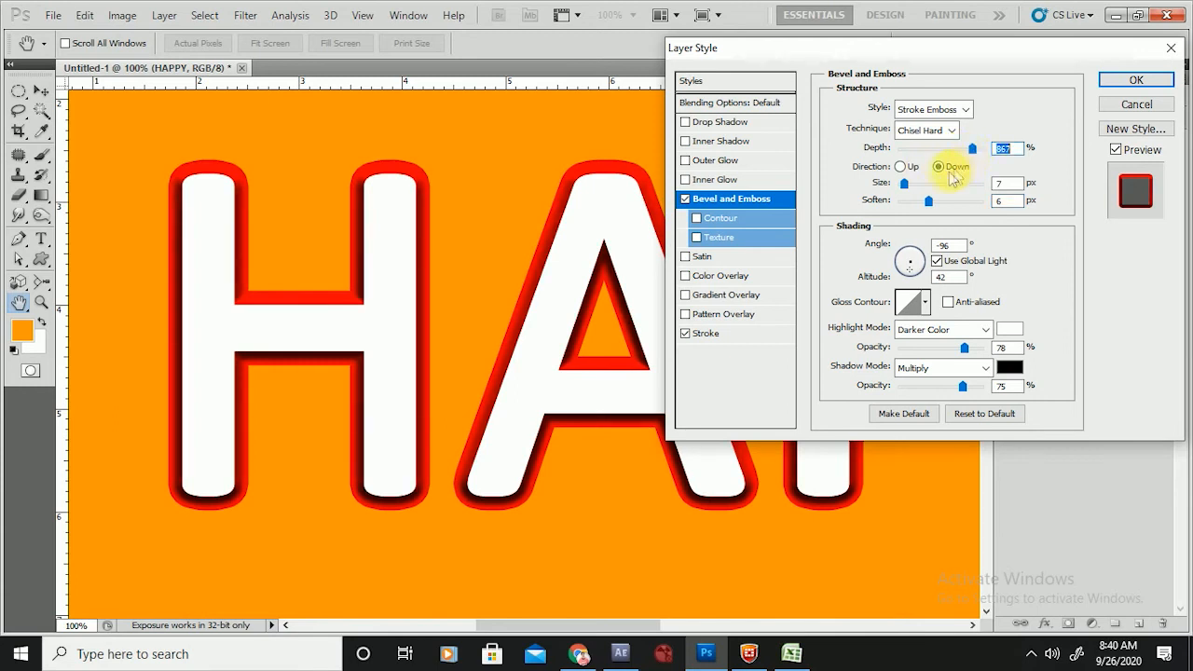
- Try several gloss contours for the bevel, settle on the fourth preset, and enable the bevel's Contour option
left_click(922, 301)
left_click(867, 344)
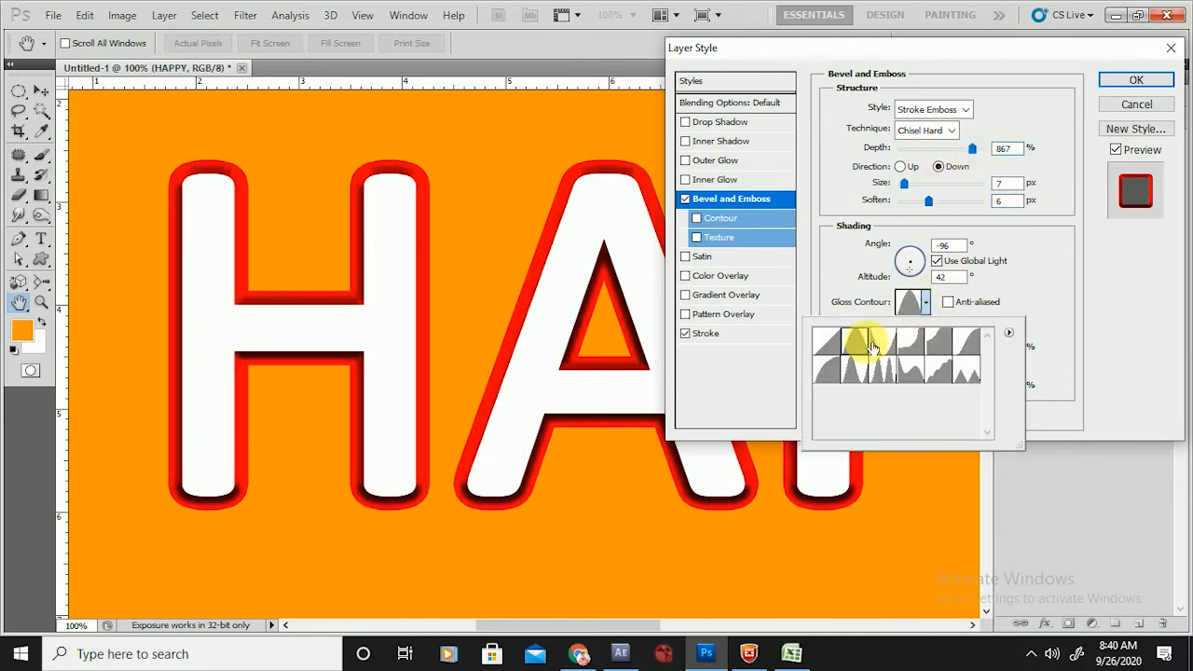
left_click(885, 343)
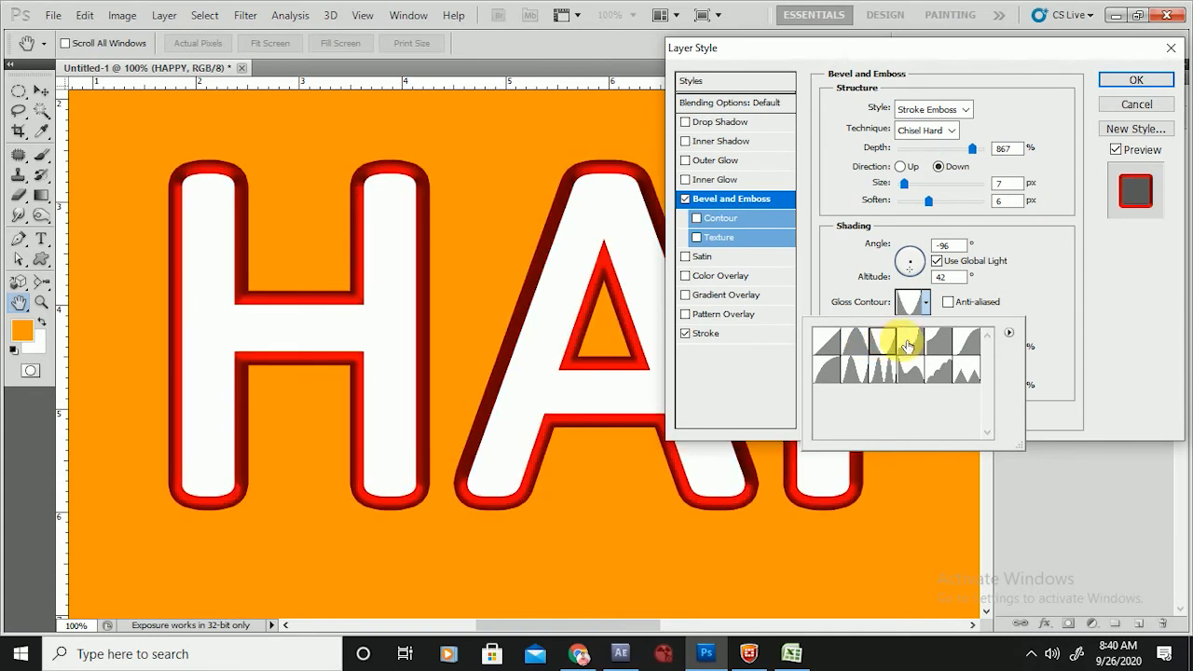
left_click(906, 345)
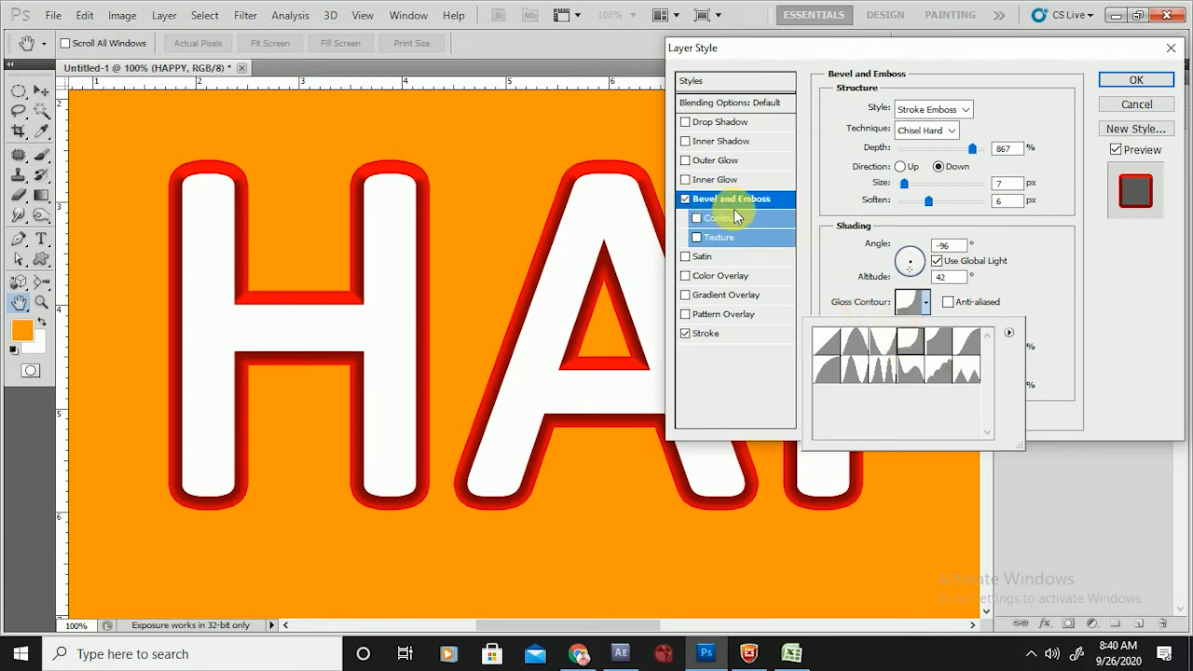
left_click(733, 216)
left_click(718, 218)
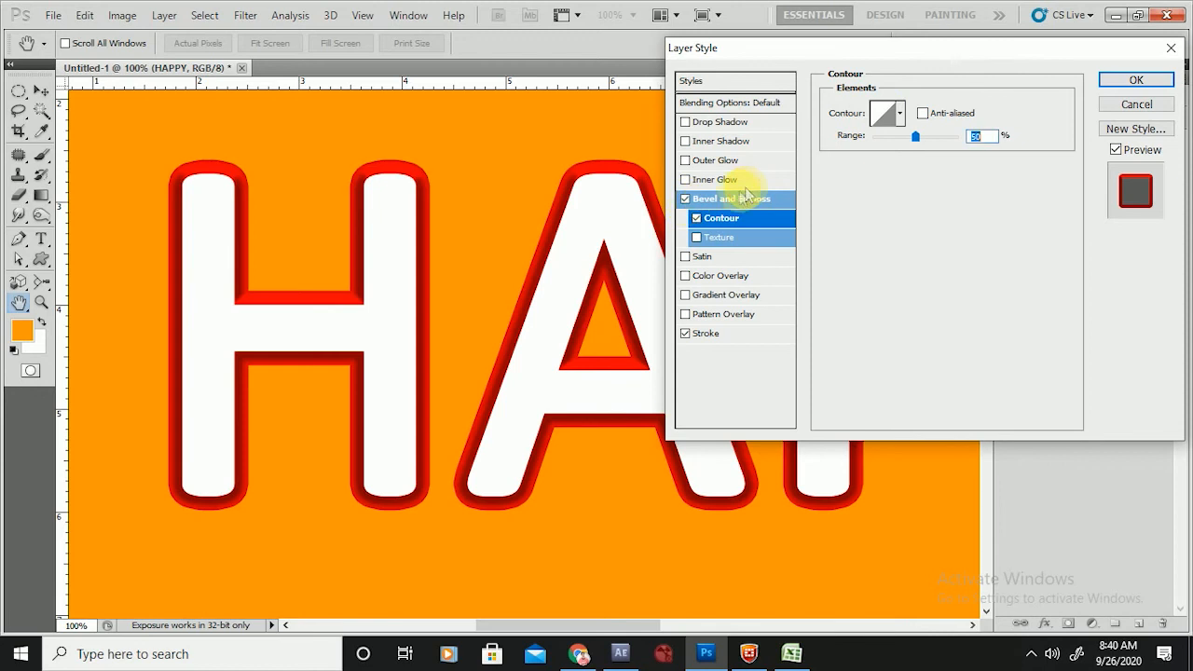
- Change the bevel style to Outer Bevel and set its size to 46 px
left_click(695, 200)
left_click(931, 109)
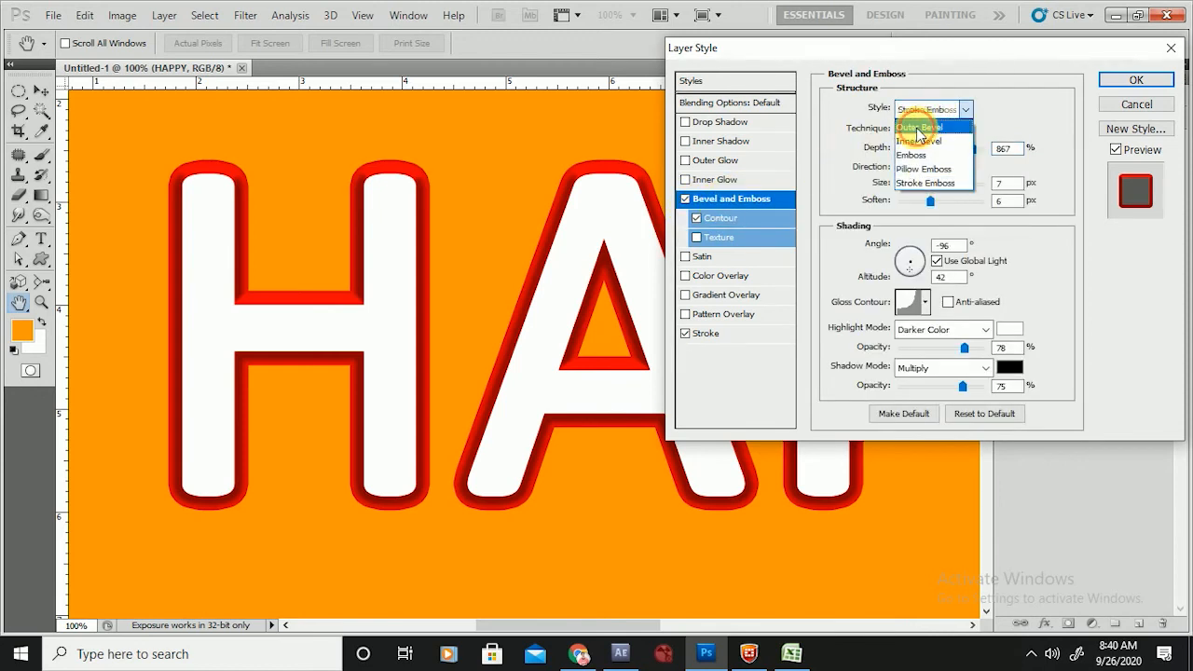
left_click(929, 125)
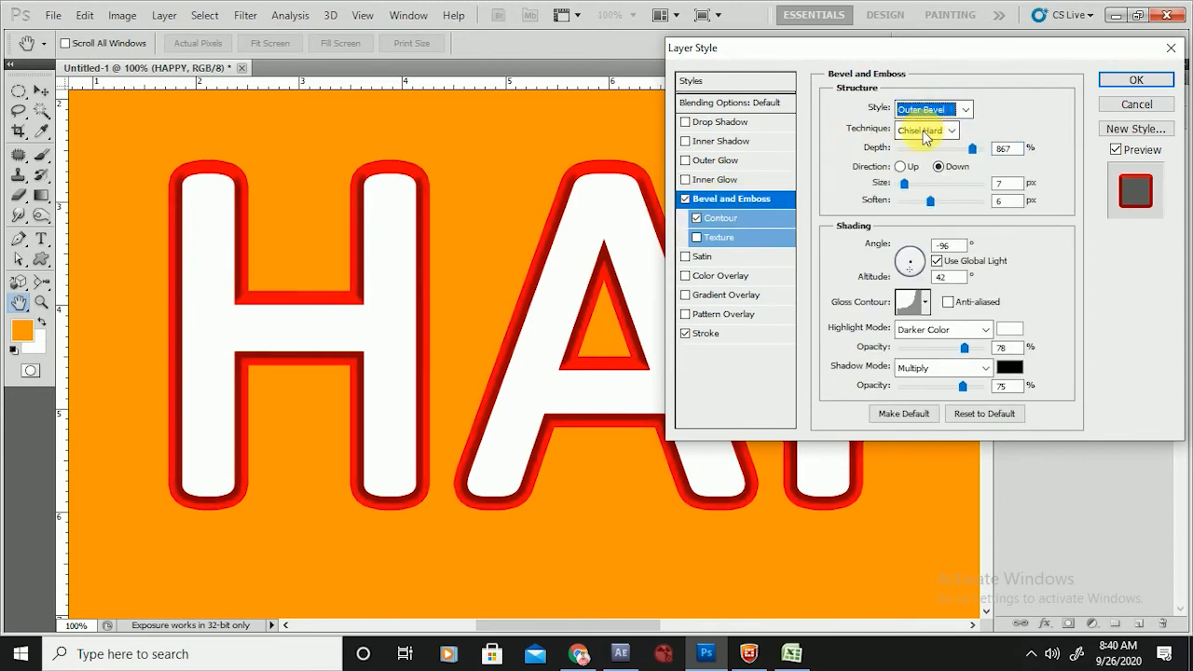
left_click_drag(904, 185, 917, 188)
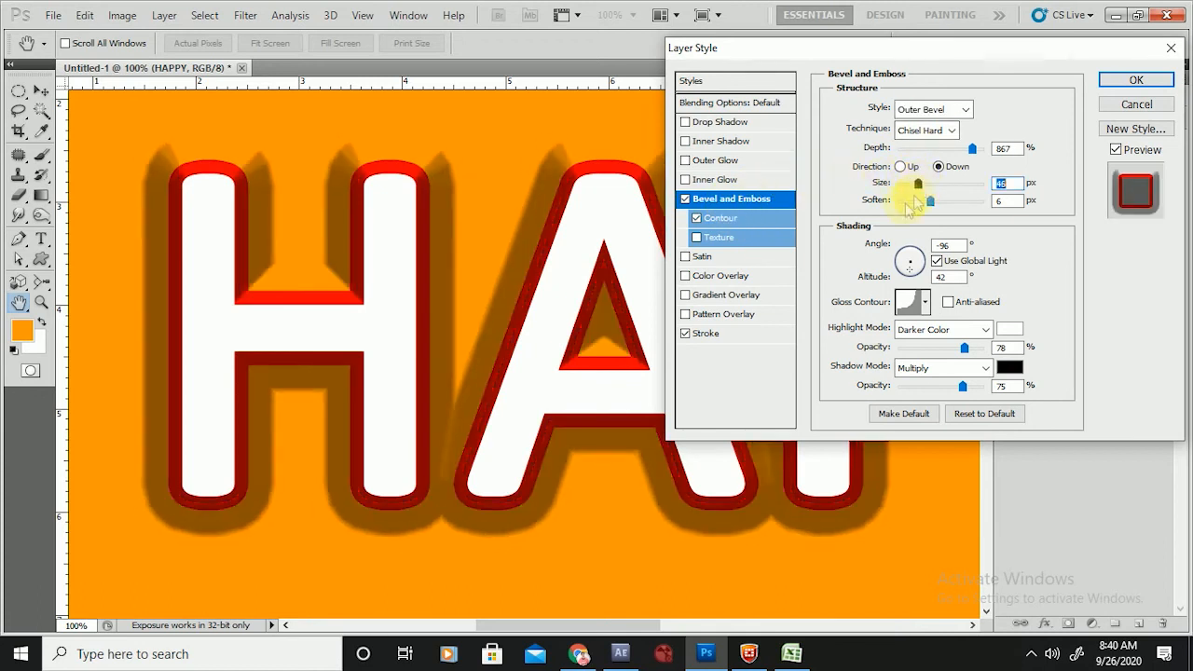
- Try out different preset curves for the bevel's Contour option and settle on the rounded, stepped curve
left_click(745, 224)
left_click(898, 114)
left_click(847, 151)
left_click(890, 153)
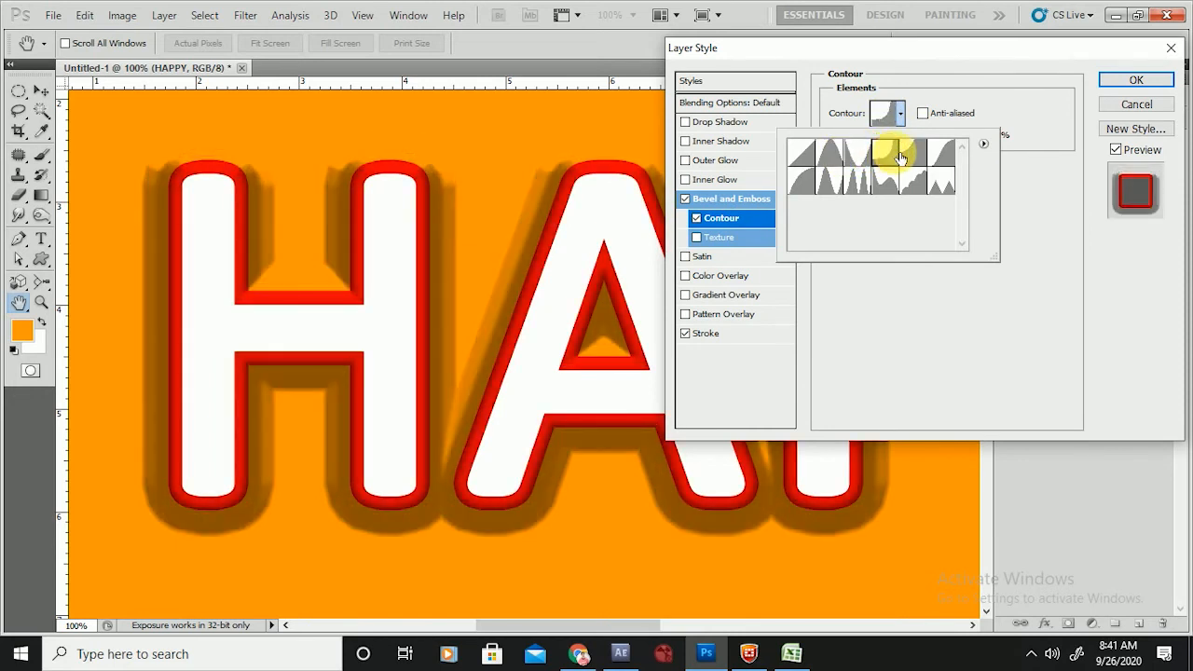
left_click(887, 179)
left_click(832, 184)
left_click(805, 183)
left_click(883, 179)
left_click(916, 176)
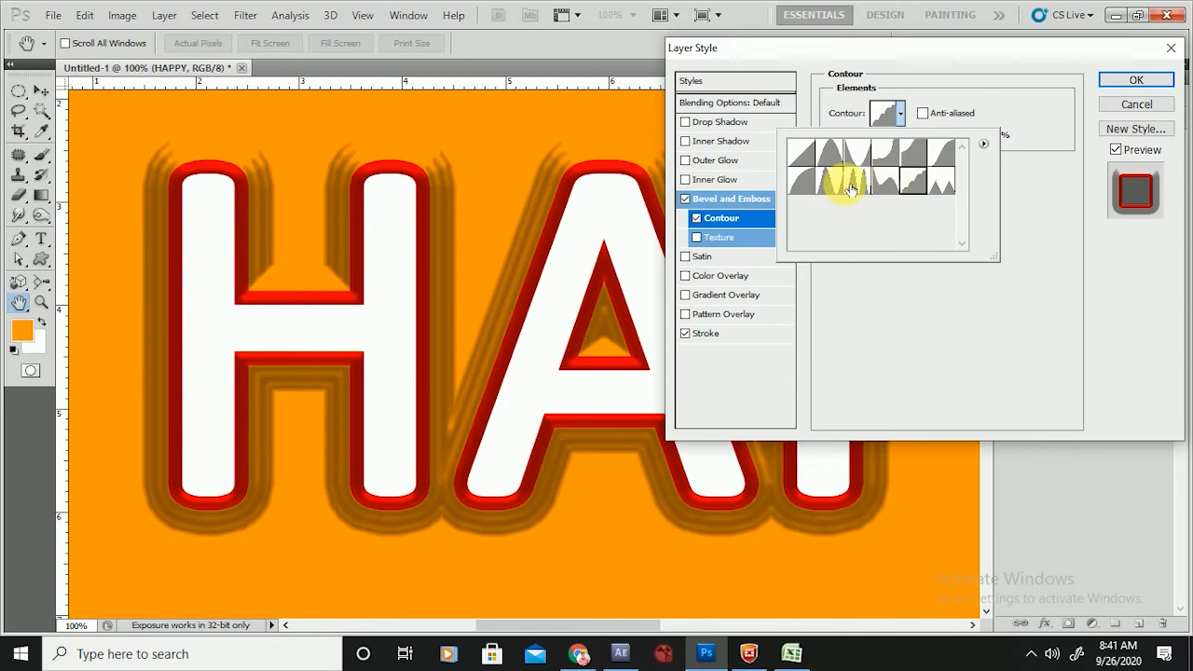
- Enable the bevel's Texture option with the gray bubbles pattern and turn on Invert
left_click(696, 237)
left_click(723, 235)
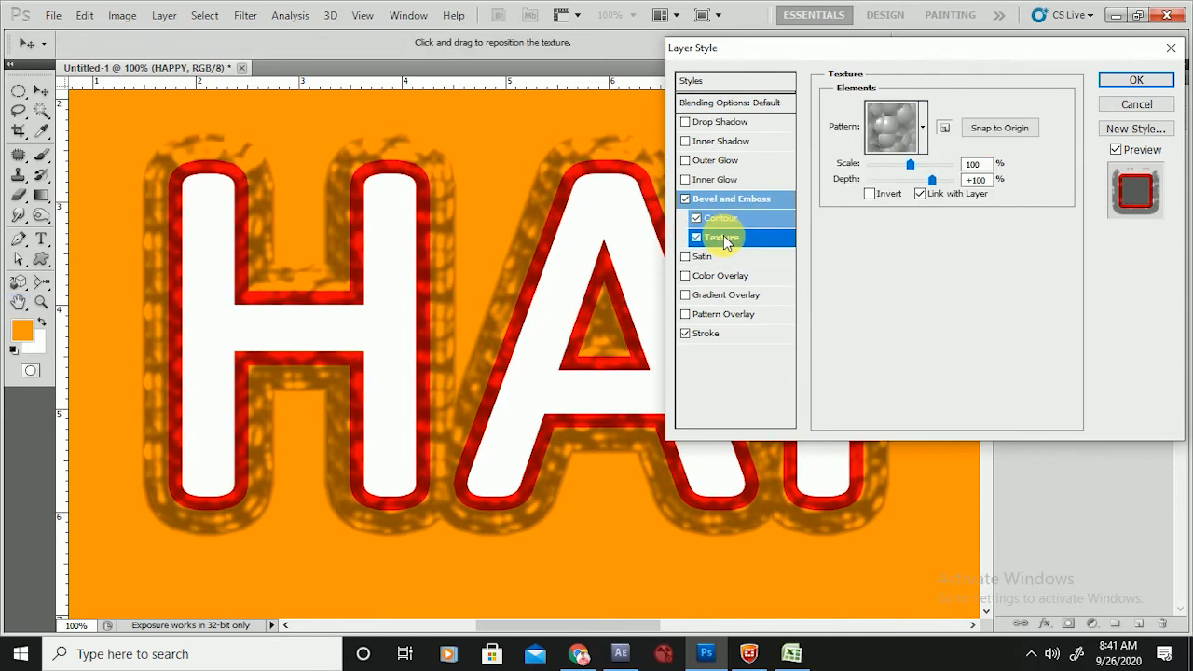
left_click(924, 126)
left_click(838, 179)
left_click(809, 180)
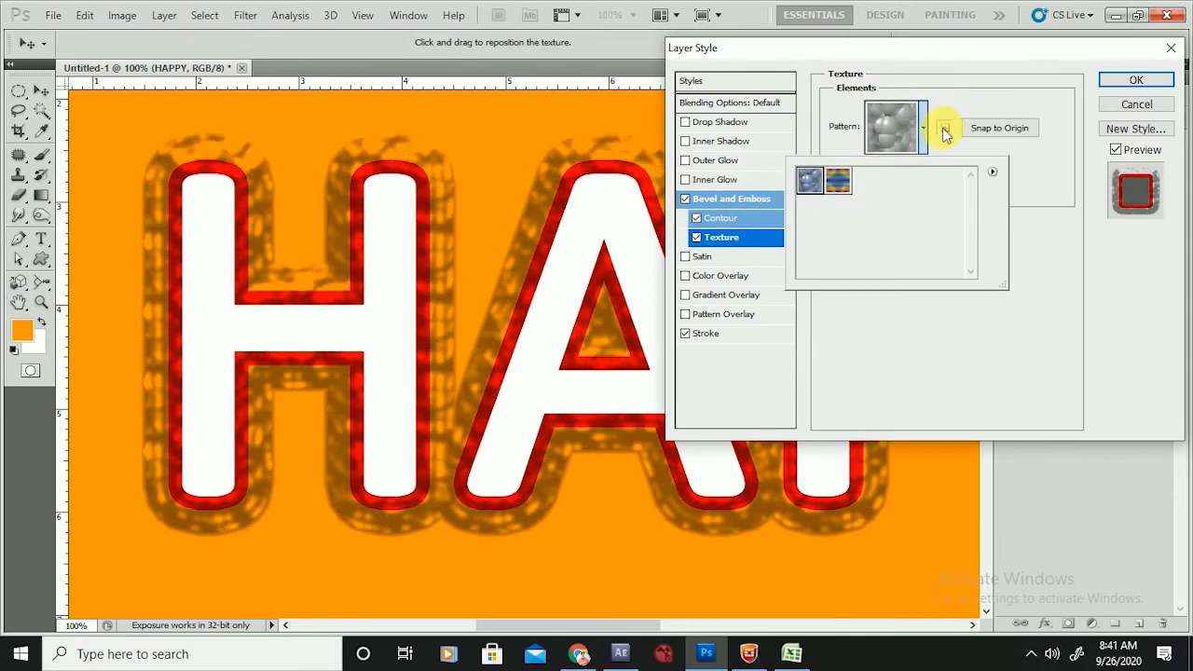
left_click(943, 128)
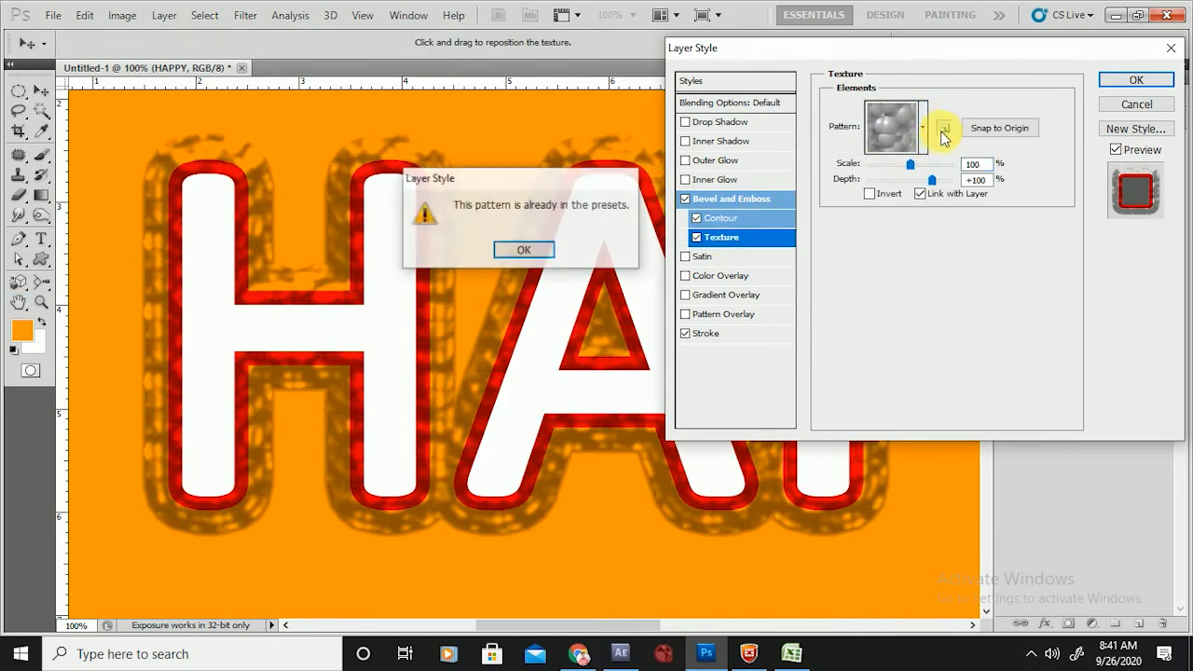
left_click(521, 252)
left_click(870, 193)
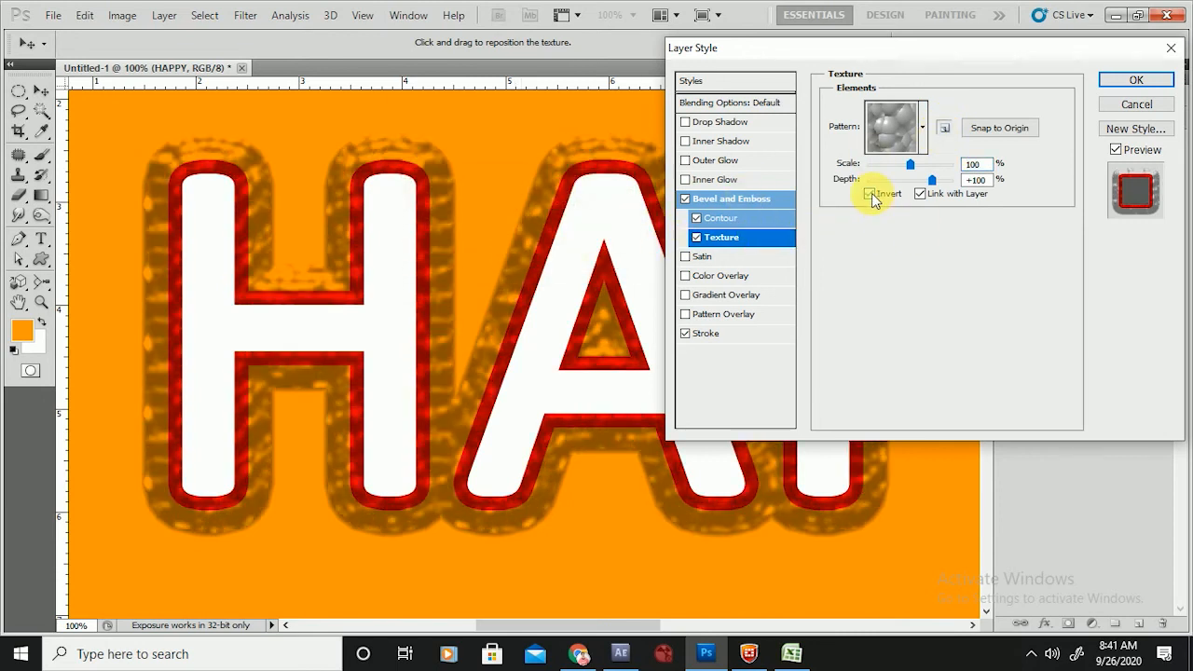
- Replace the Bevel and Emboss effect with Satin, trying its contour presets and settling on the seventh, half-round one
left_click(686, 201)
left_click(687, 258)
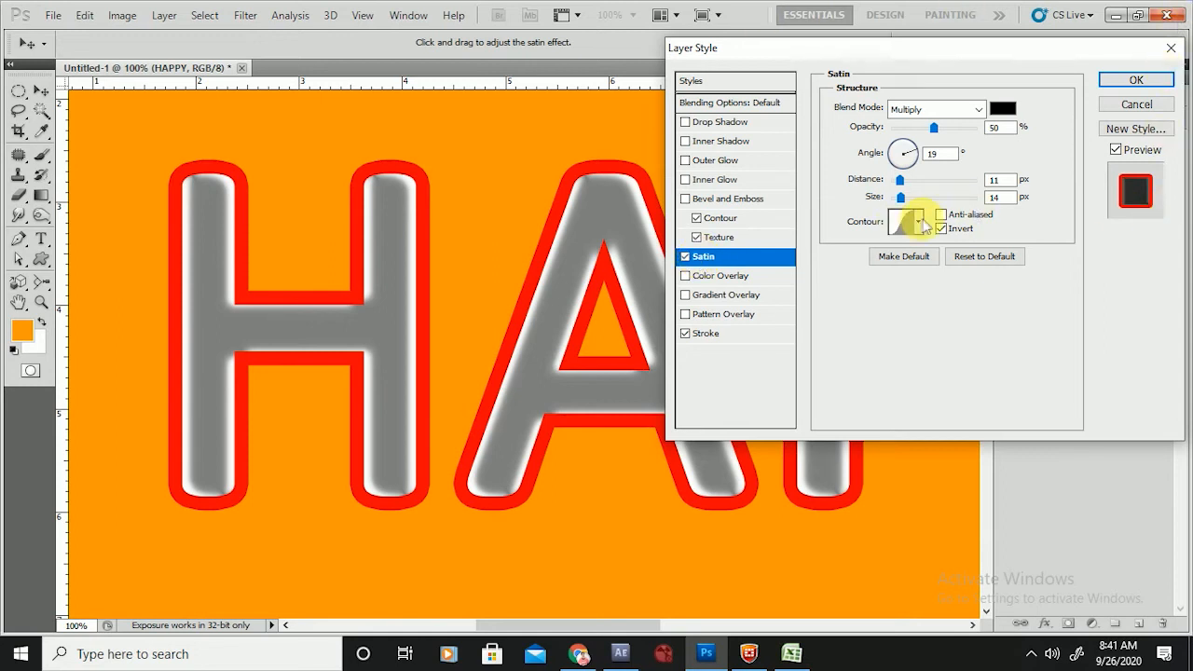
left_click(918, 224)
left_click(902, 260)
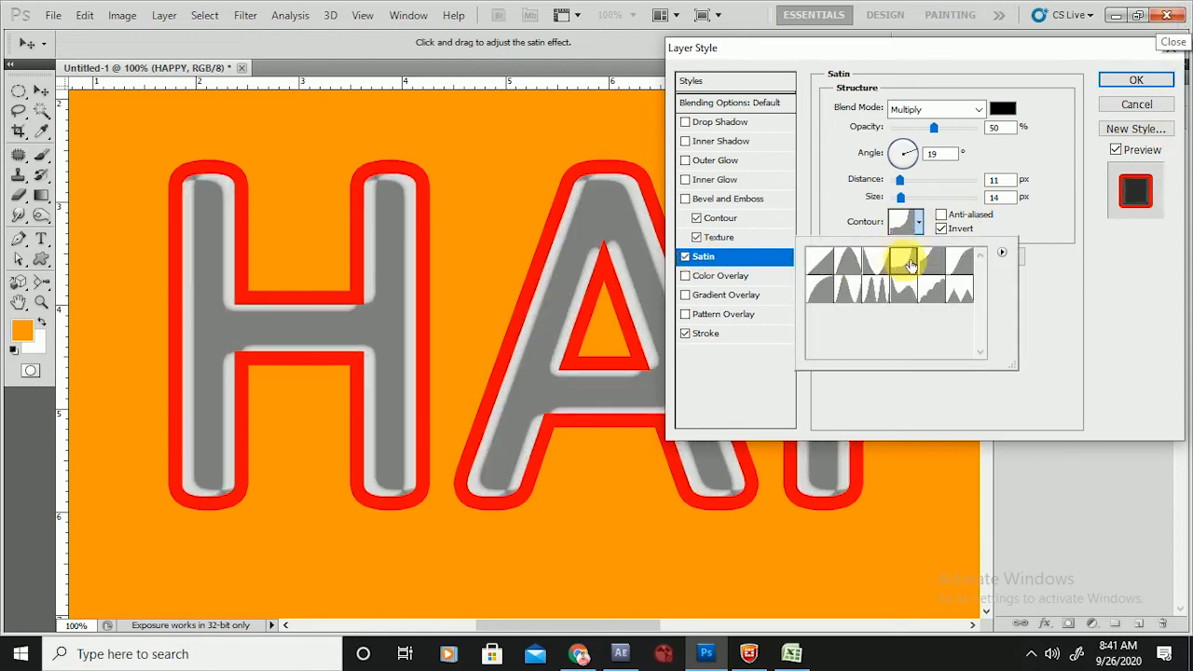
left_click(924, 274)
left_click(876, 301)
left_click(847, 299)
left_click(905, 294)
left_click(959, 294)
left_click(959, 266)
left_click(908, 296)
left_click(871, 285)
left_click(820, 291)
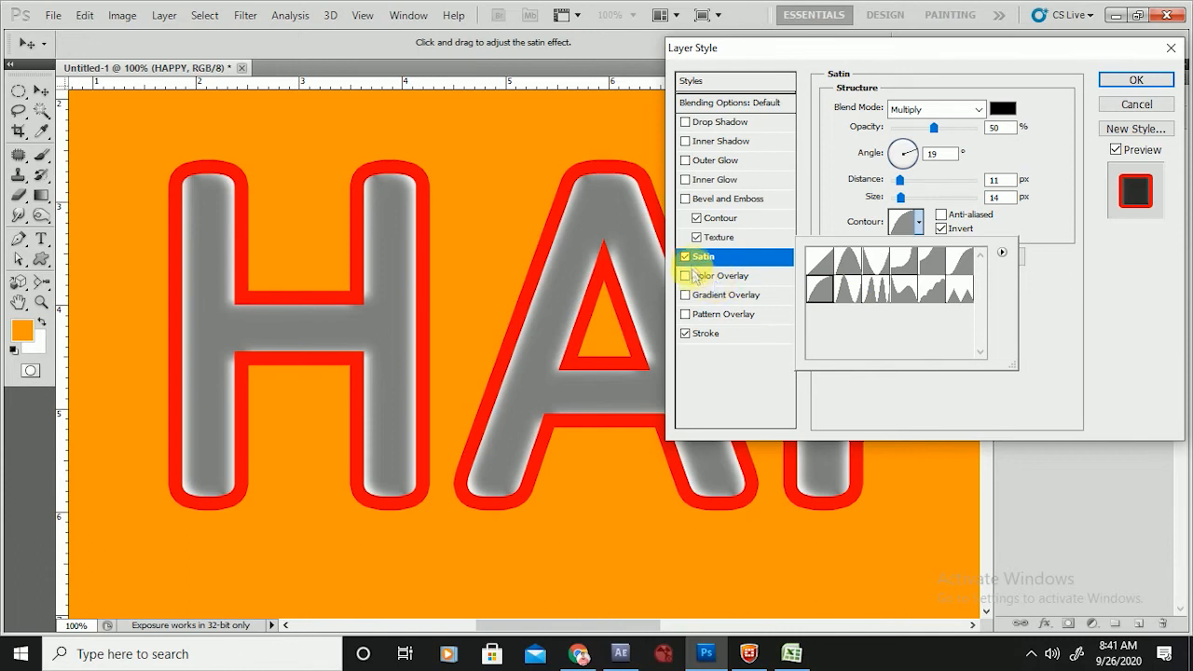
- Turn off the Satin and Stroke effects on the text
left_click(685, 256)
left_click(685, 257)
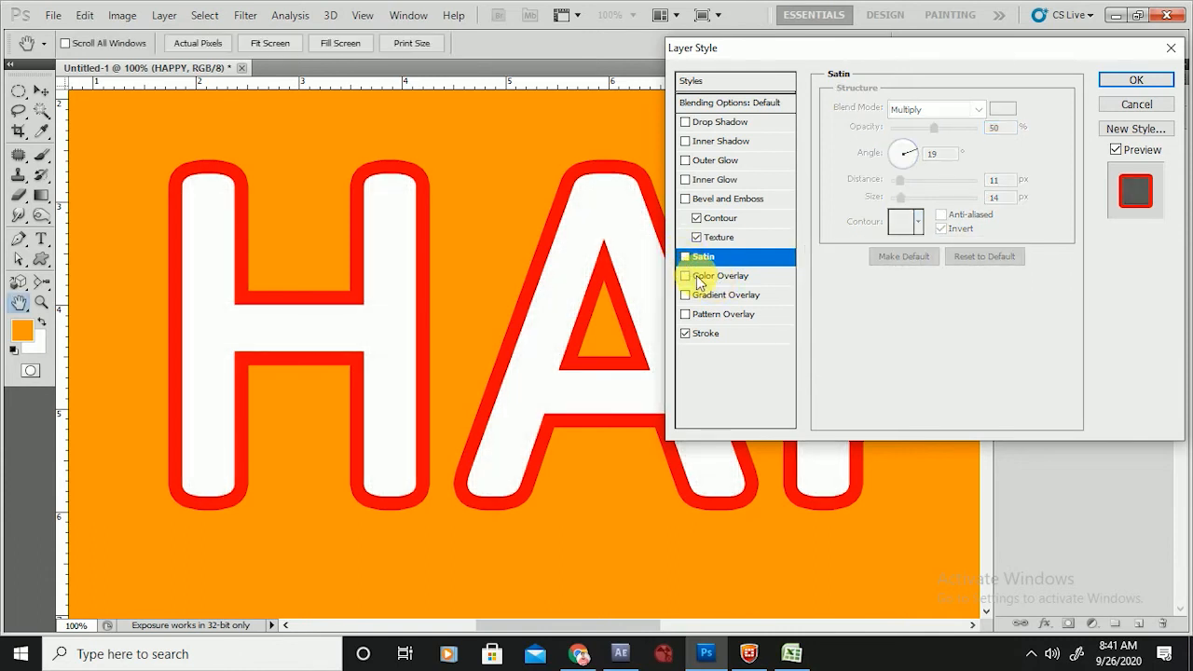
left_click(685, 332)
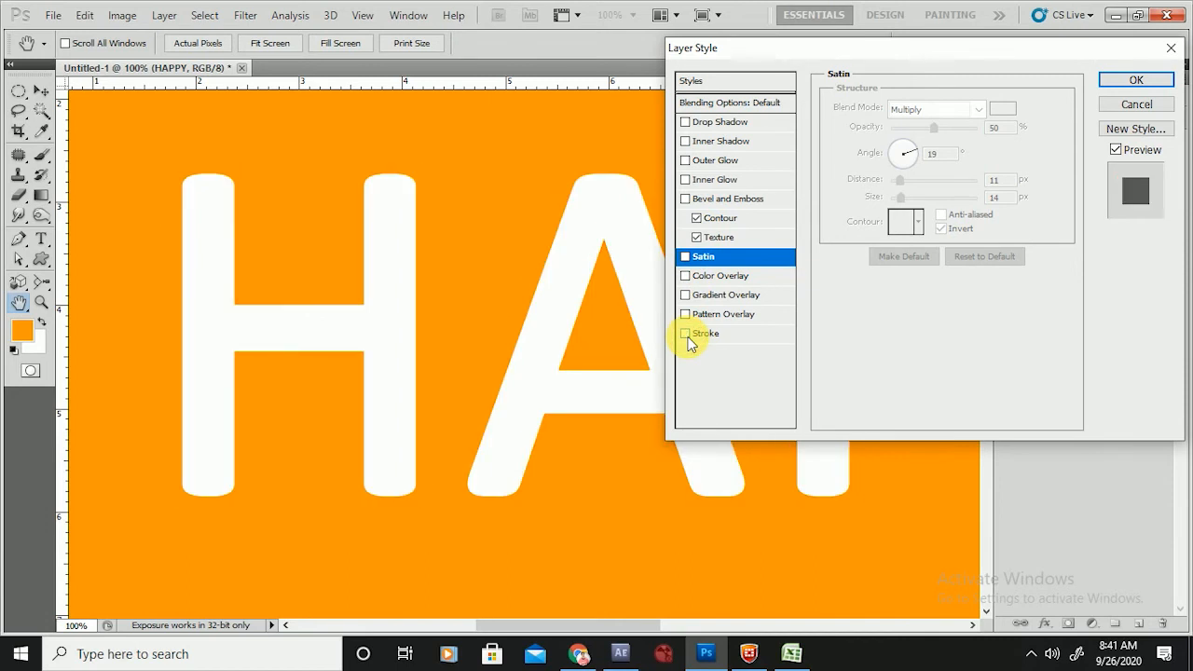
- Enable a Color Overlay on the text and set its color to green 00ff12
left_click(708, 277)
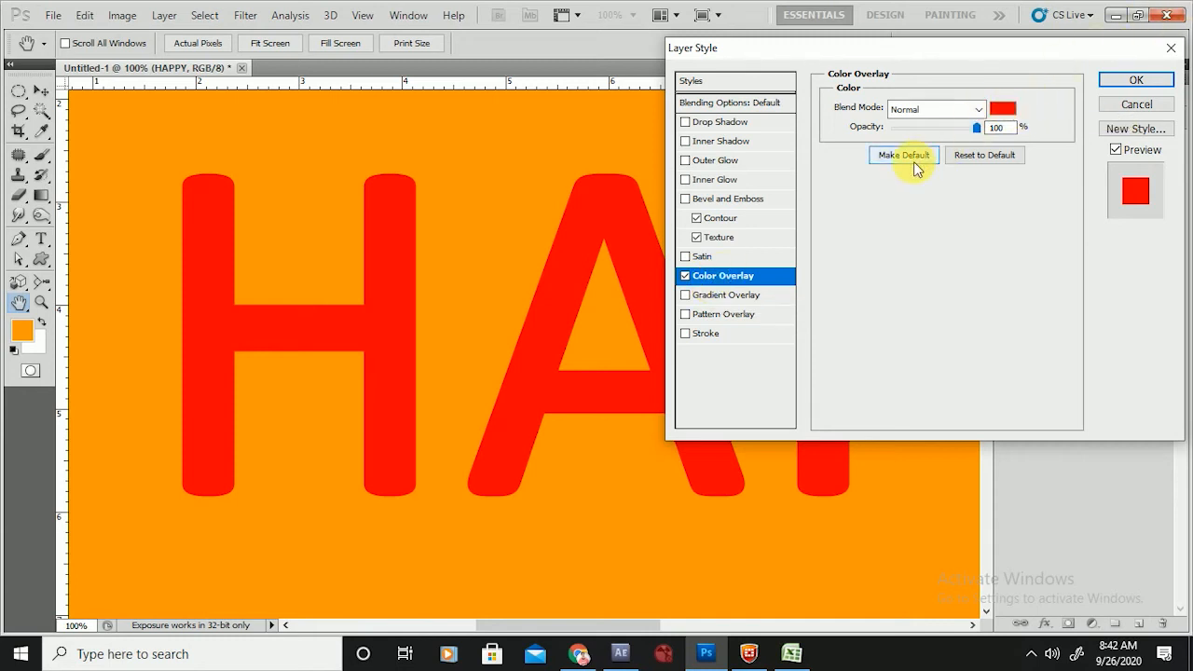
left_click(1003, 113)
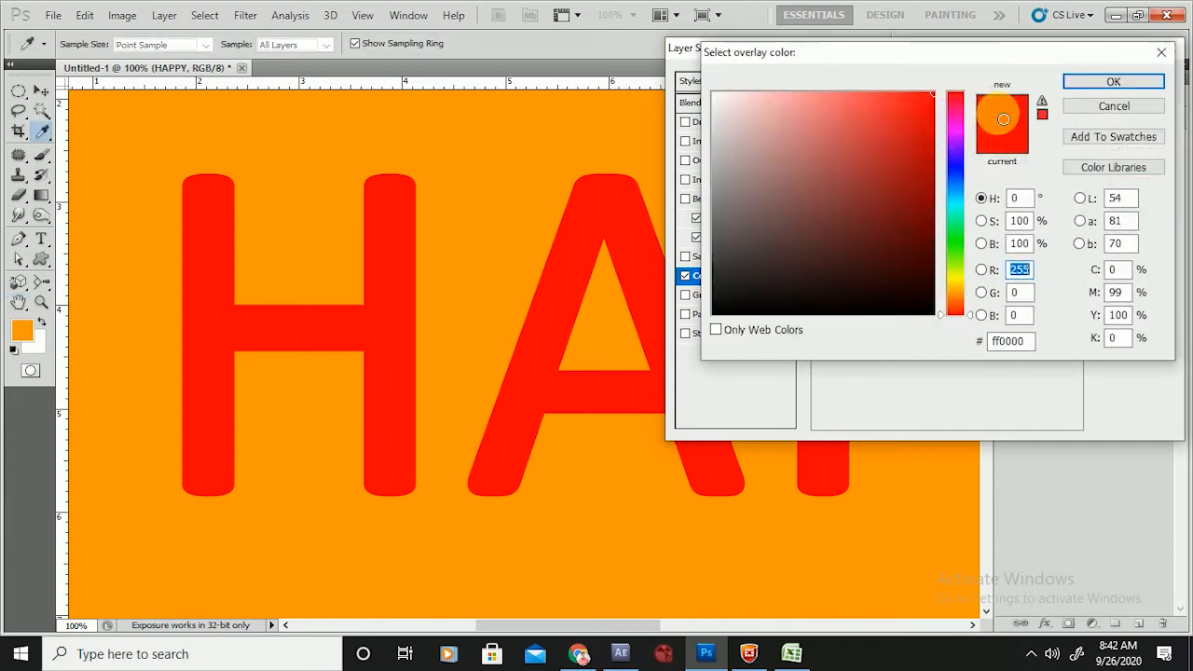
left_click(960, 163)
left_click_drag(959, 163, 962, 237)
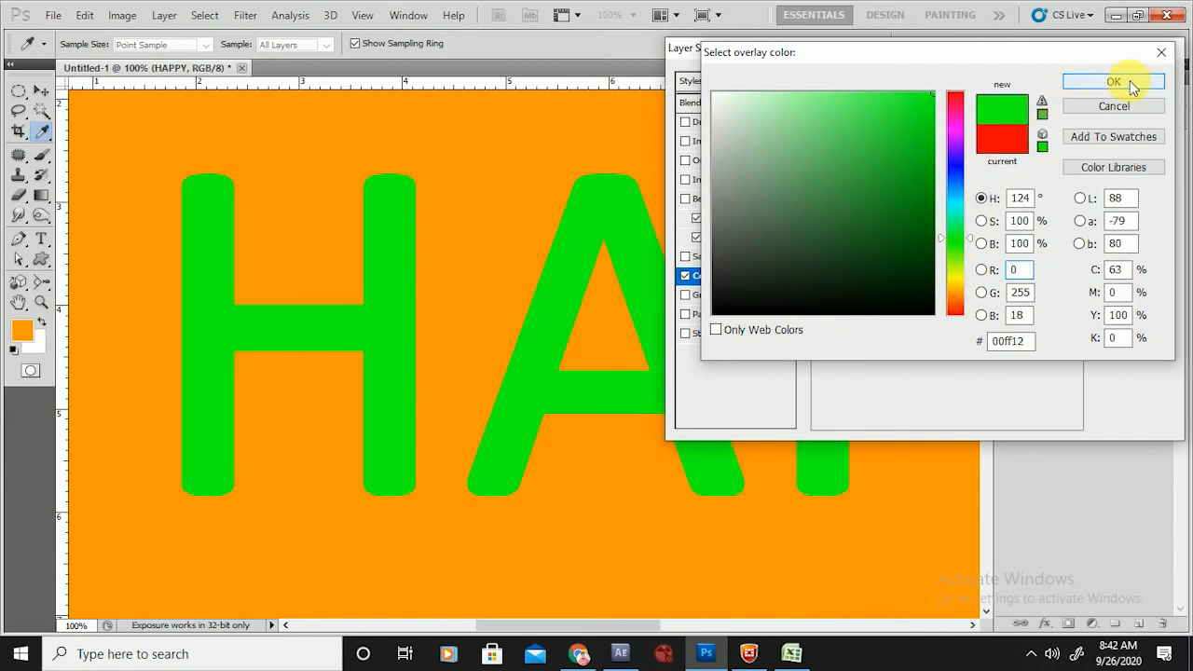
left_click(1114, 82)
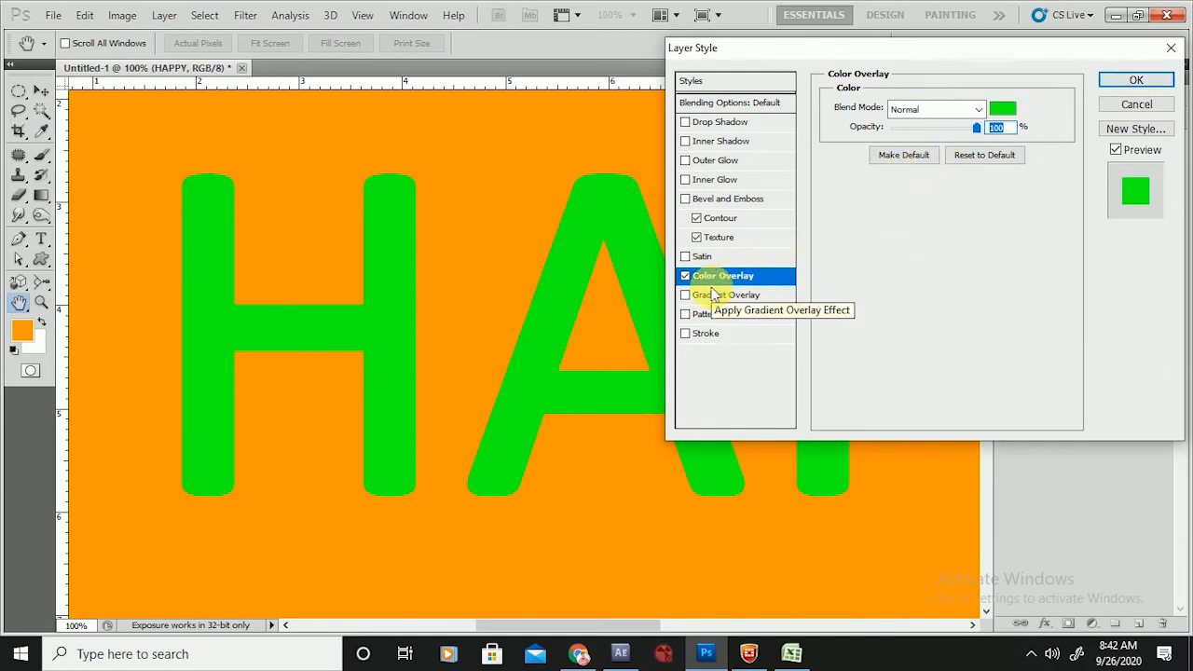
- Replace the Color Overlay with a Gradient Overlay and preview its Reverse option, leaving Reverse off
left_click(686, 276)
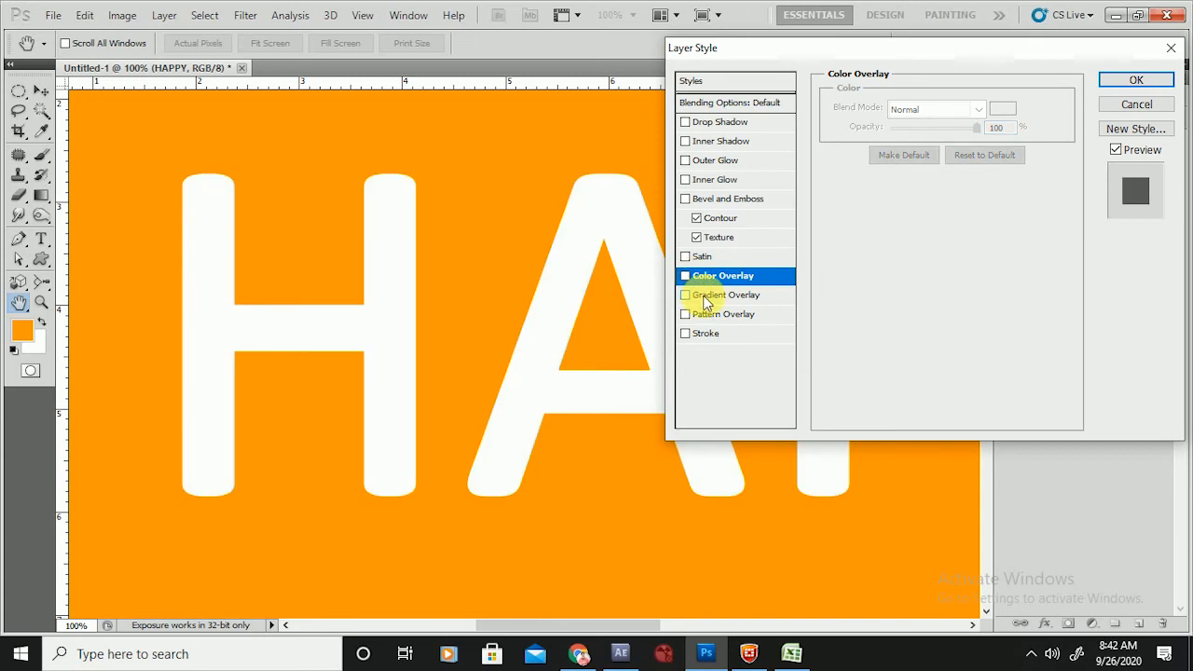
left_click(703, 296)
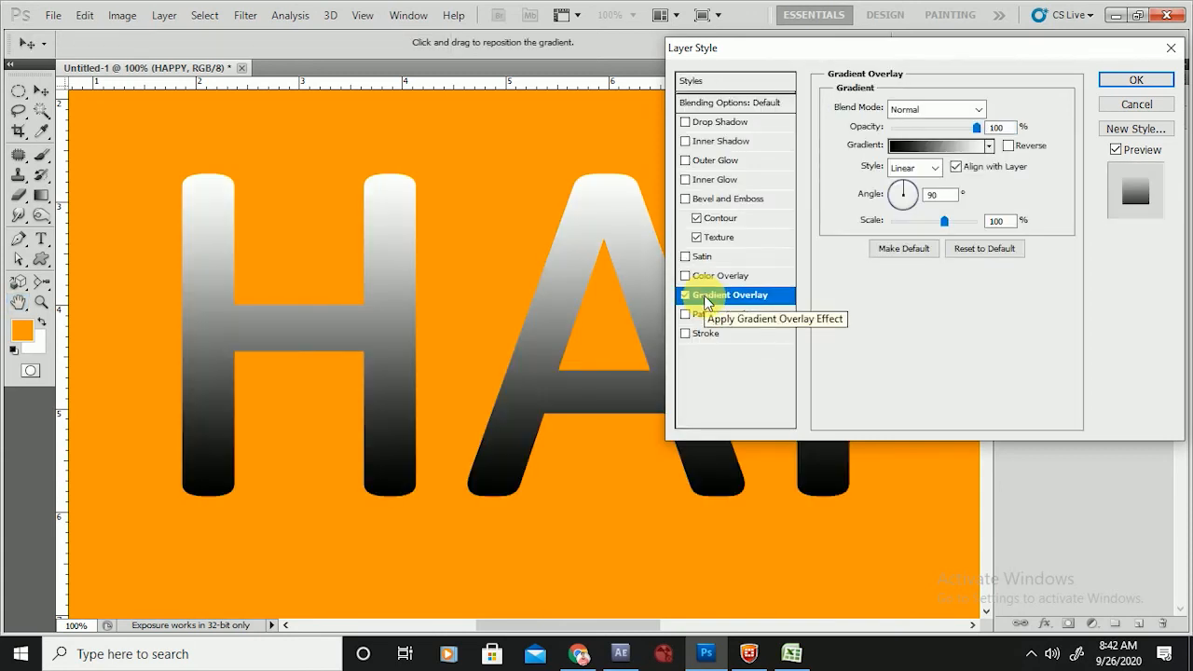
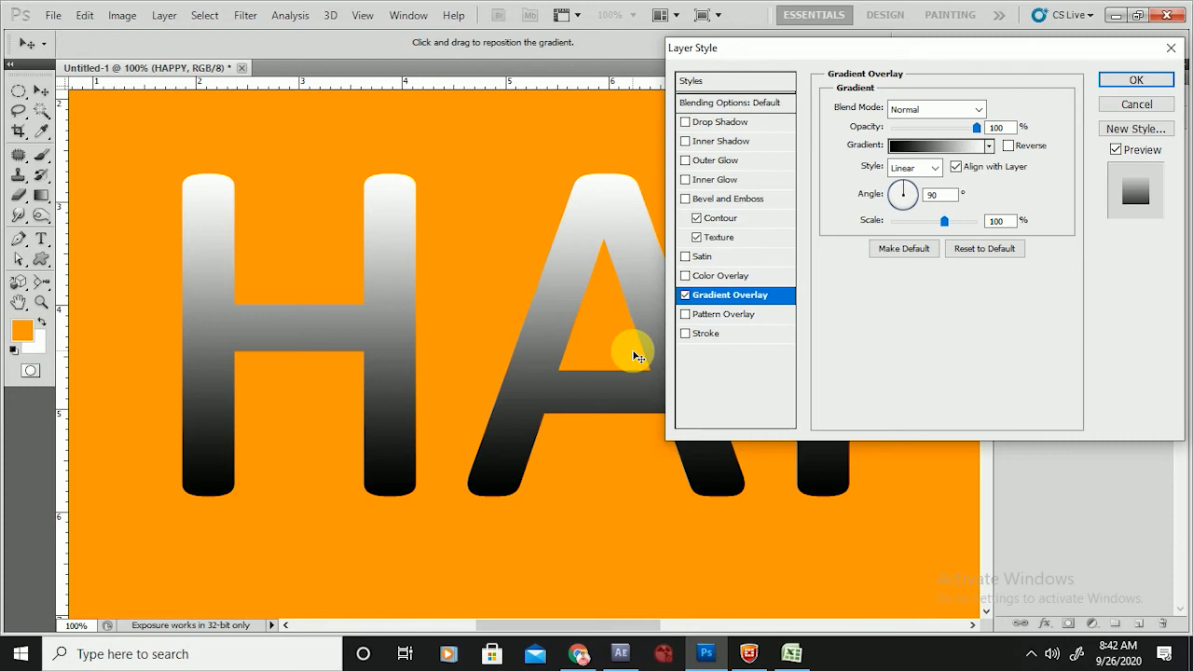
left_click(1008, 145)
left_click(1008, 146)
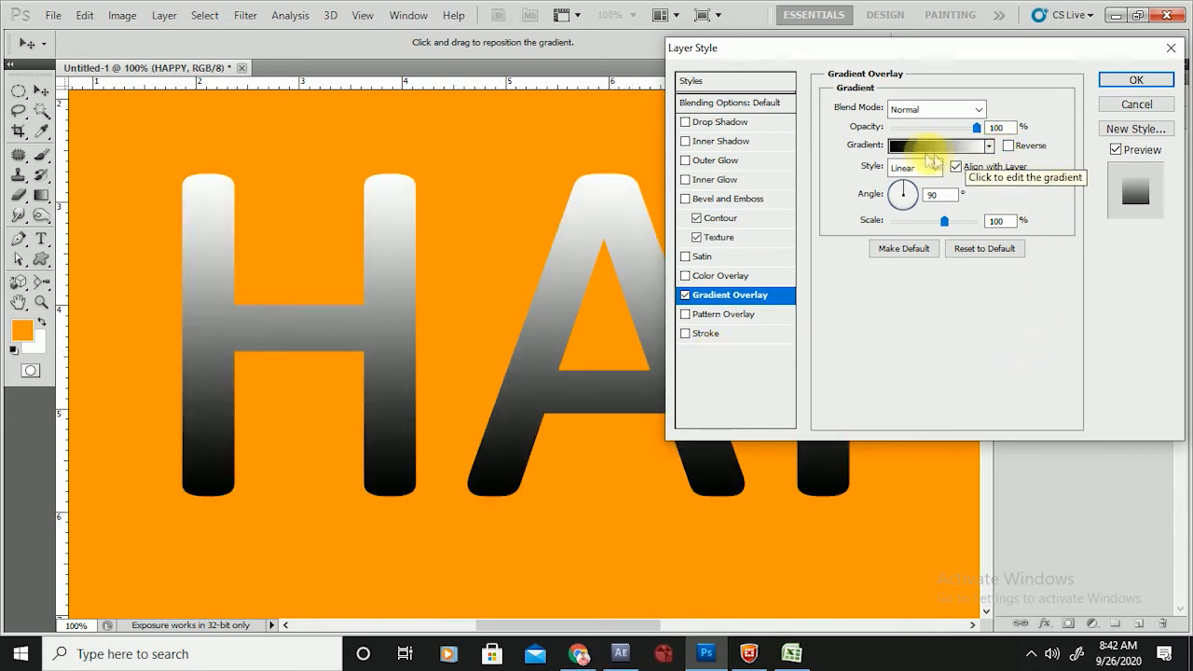
- Swap the Gradient Overlay's black and white color stops so the gradient runs from white to black
left_click(932, 146)
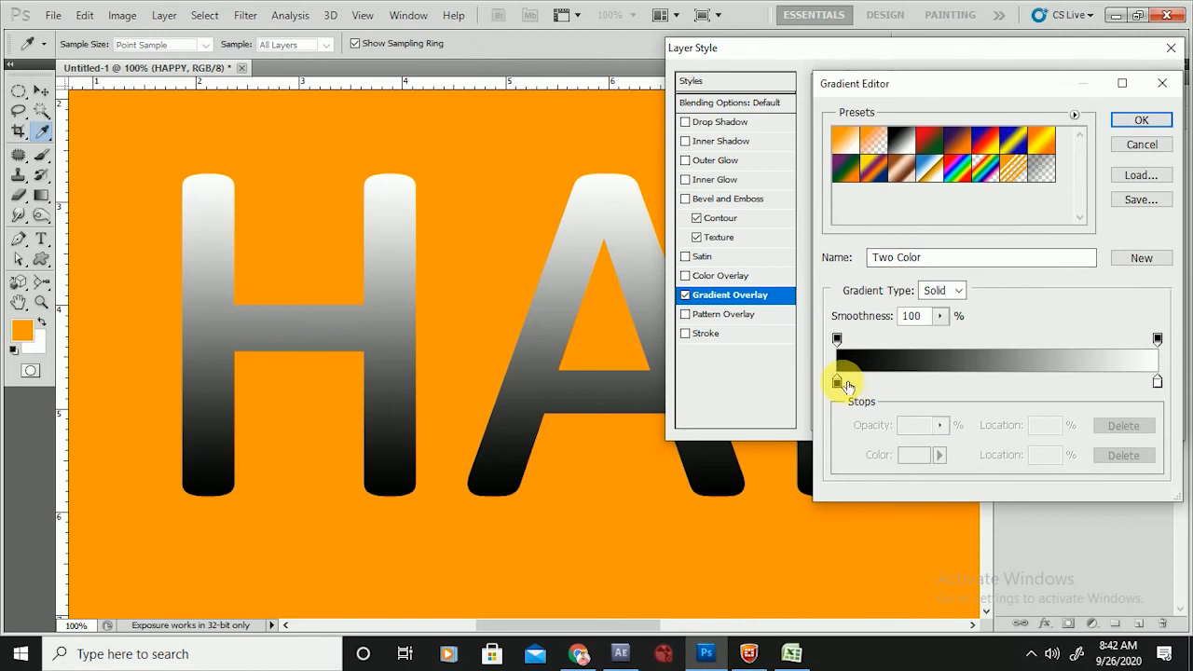
left_click_drag(848, 385, 1065, 381)
left_click_drag(1156, 382, 841, 326)
left_click_drag(1068, 387, 1158, 381)
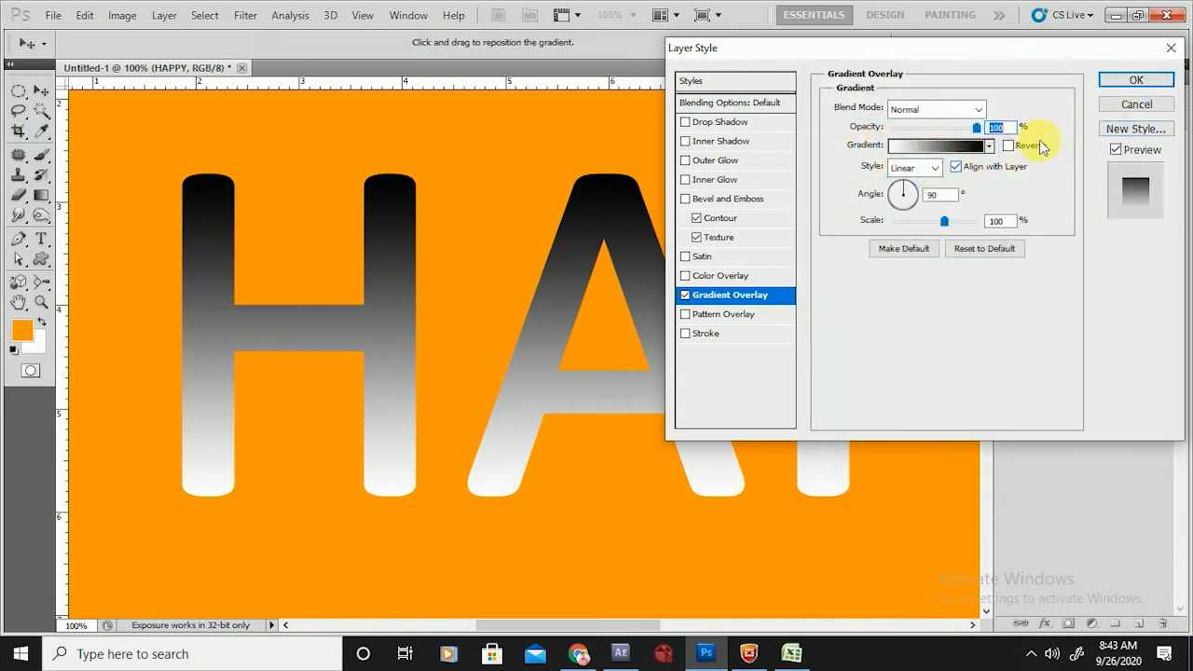
- Preview the gradient's Reverse option, leaving it off
left_click(1008, 146)
left_click(1008, 146)
left_click(1009, 146)
left_click(1008, 146)
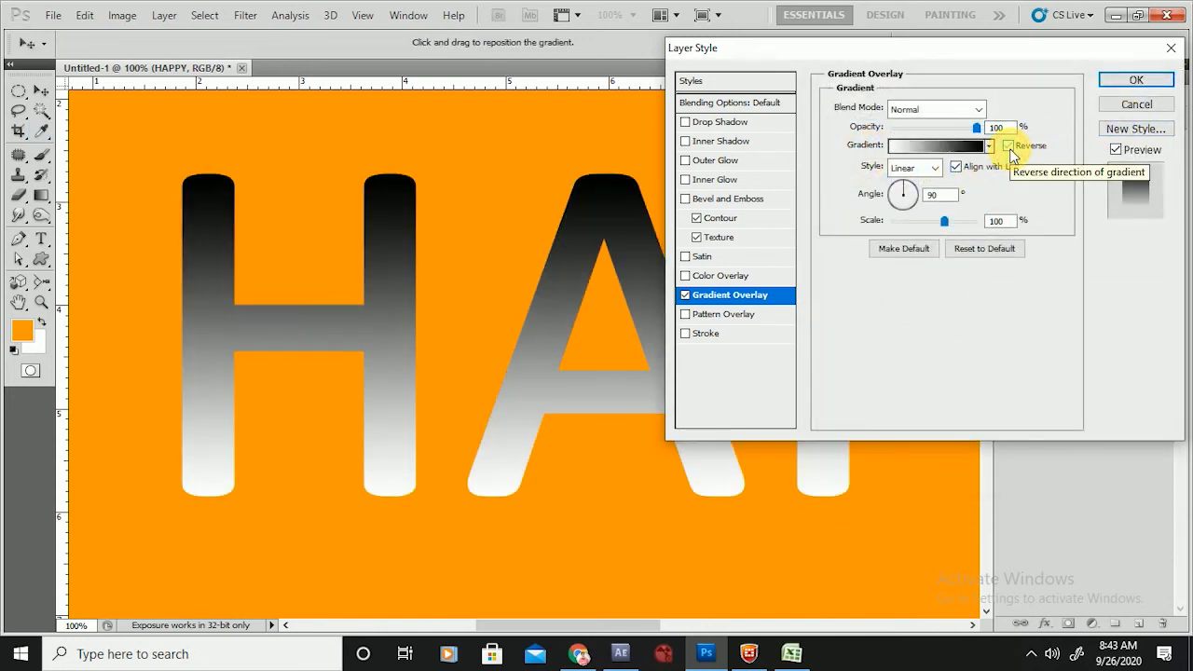
- Set the Gradient Overlay's style to Radial
left_click(914, 168)
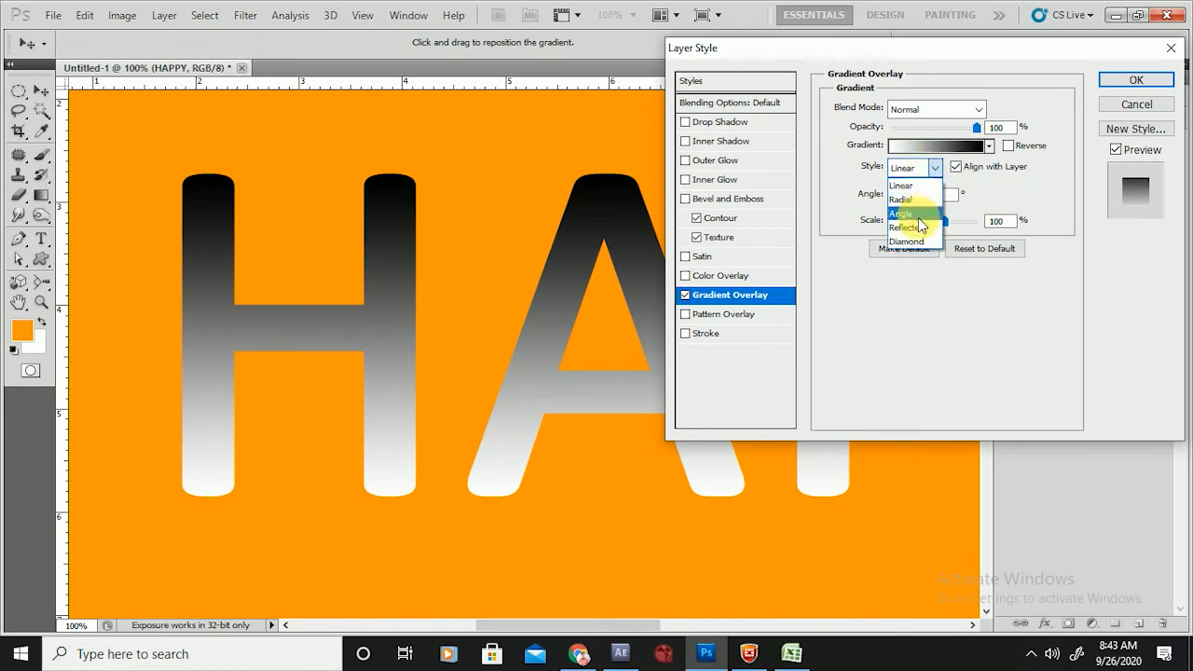
left_click(902, 186)
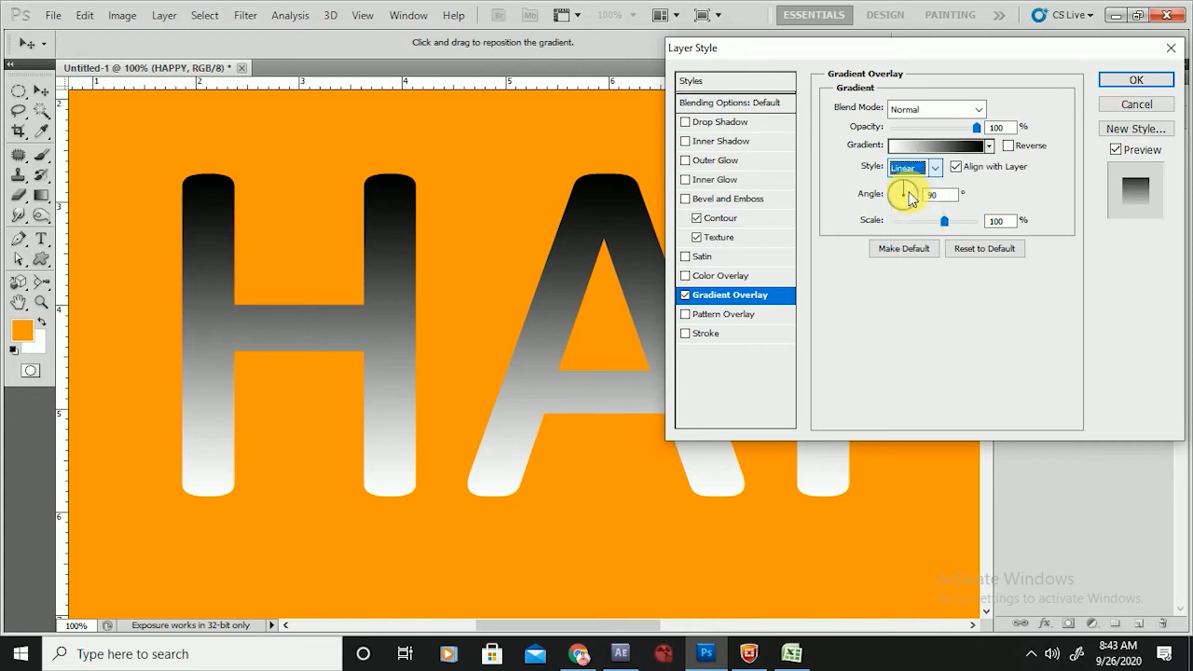
left_click(935, 168)
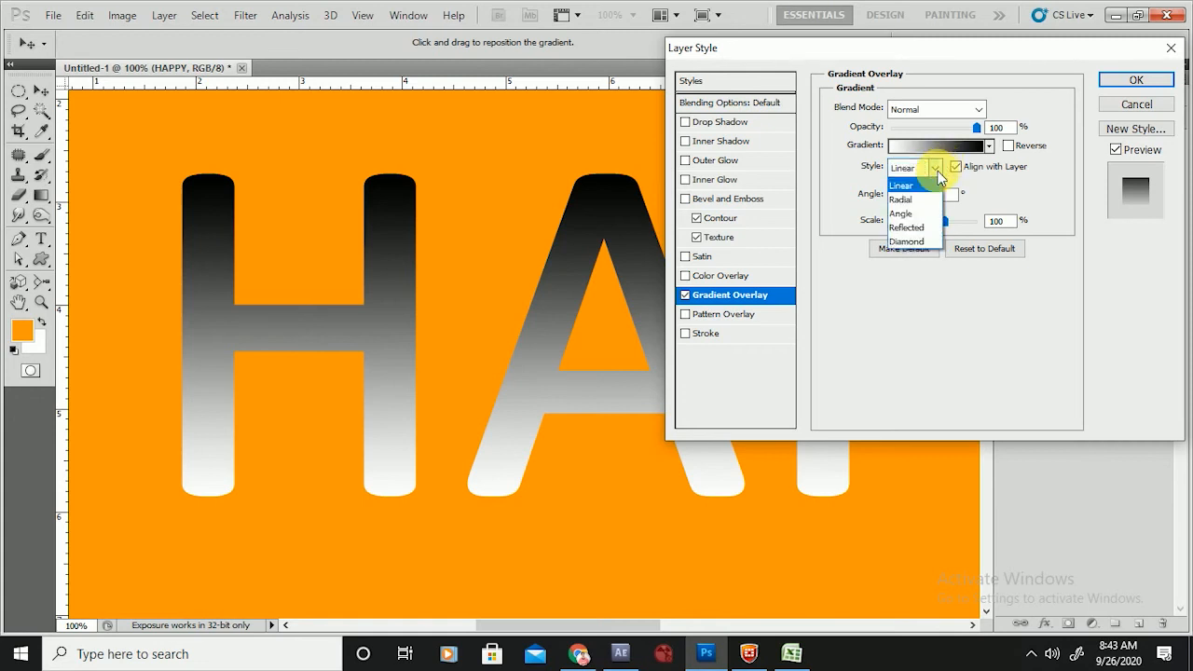
left_click(908, 199)
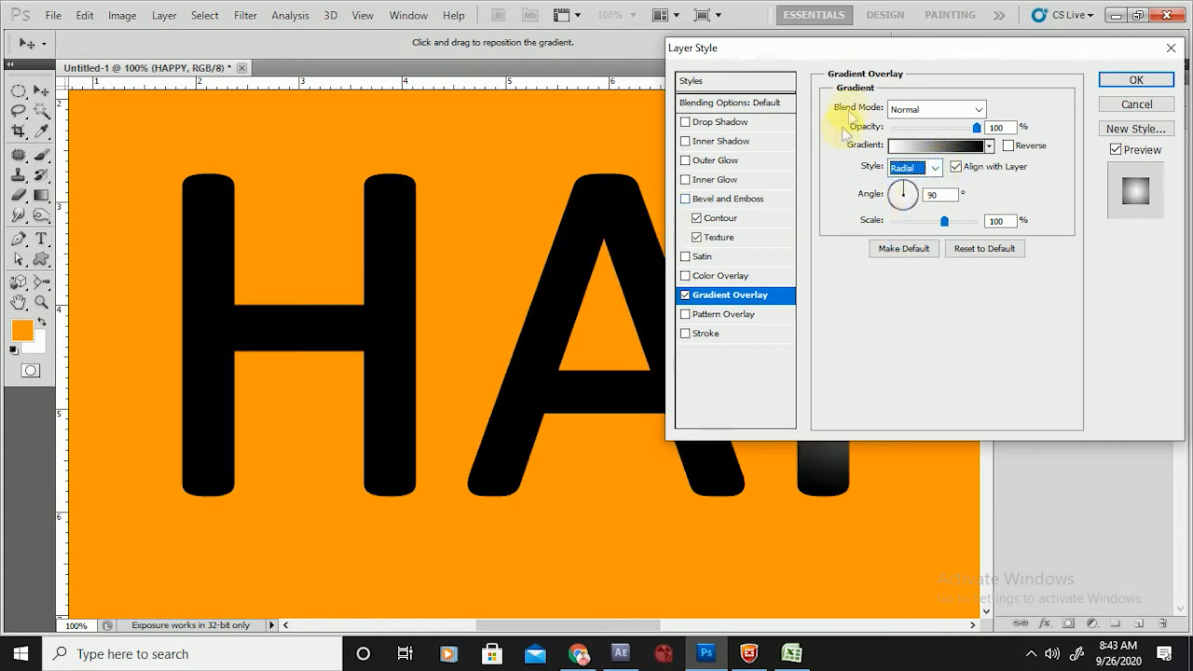
- Reposition the radial gradient's center onto the left leg of the letter A and set its scale to 150%
left_click_drag(820, 54, 1154, 86)
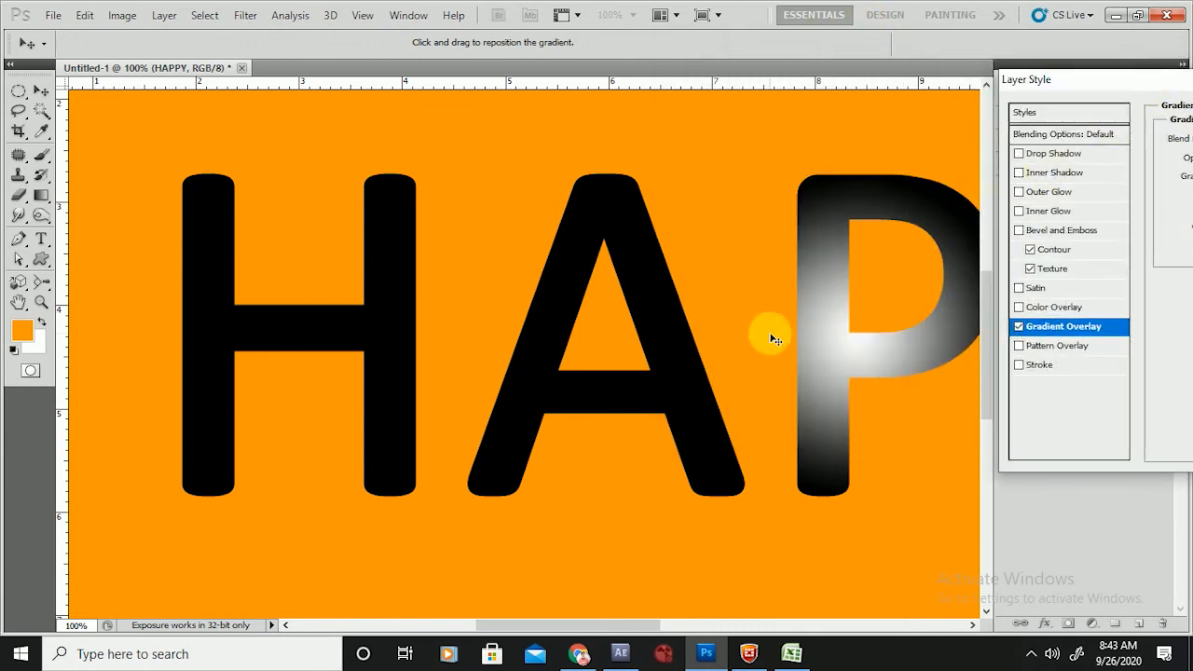
left_click_drag(799, 349, 522, 349)
left_click_drag(1129, 80, 928, 58)
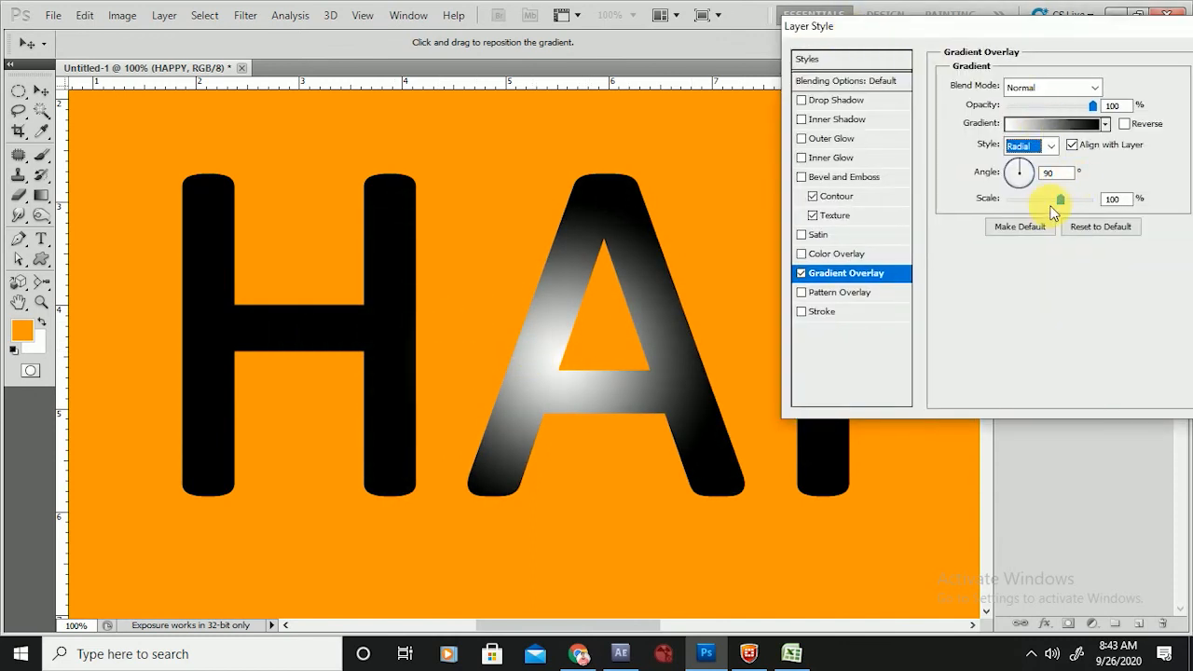
left_click_drag(1063, 203, 1132, 183)
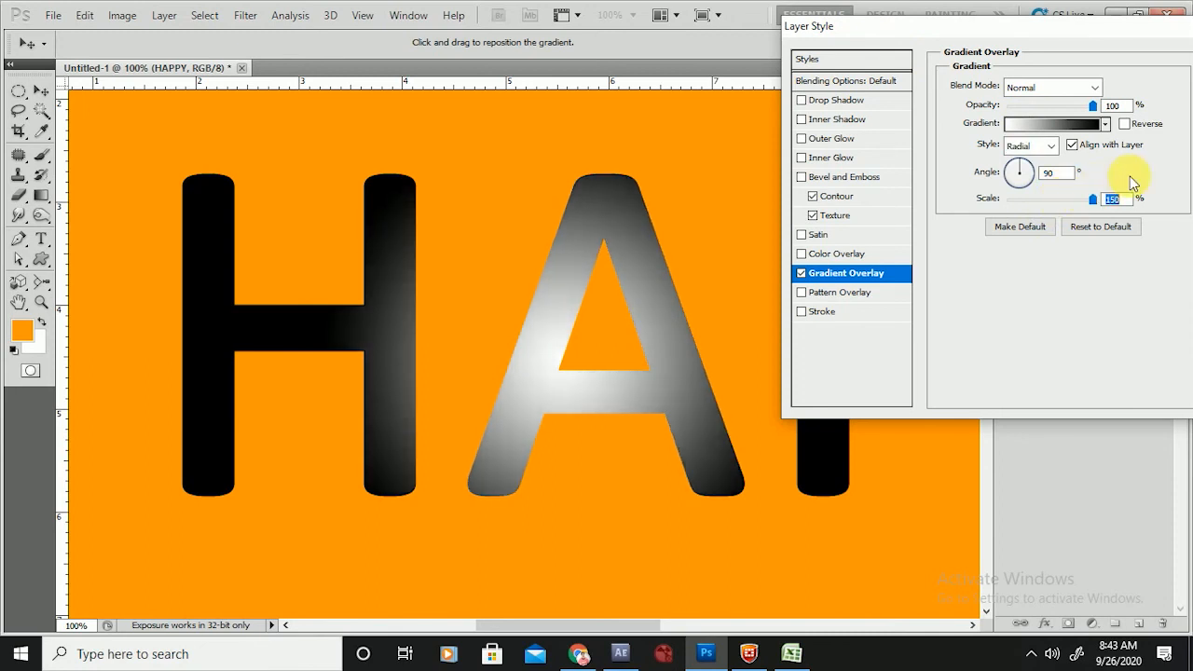
left_click_drag(972, 29, 948, 58)
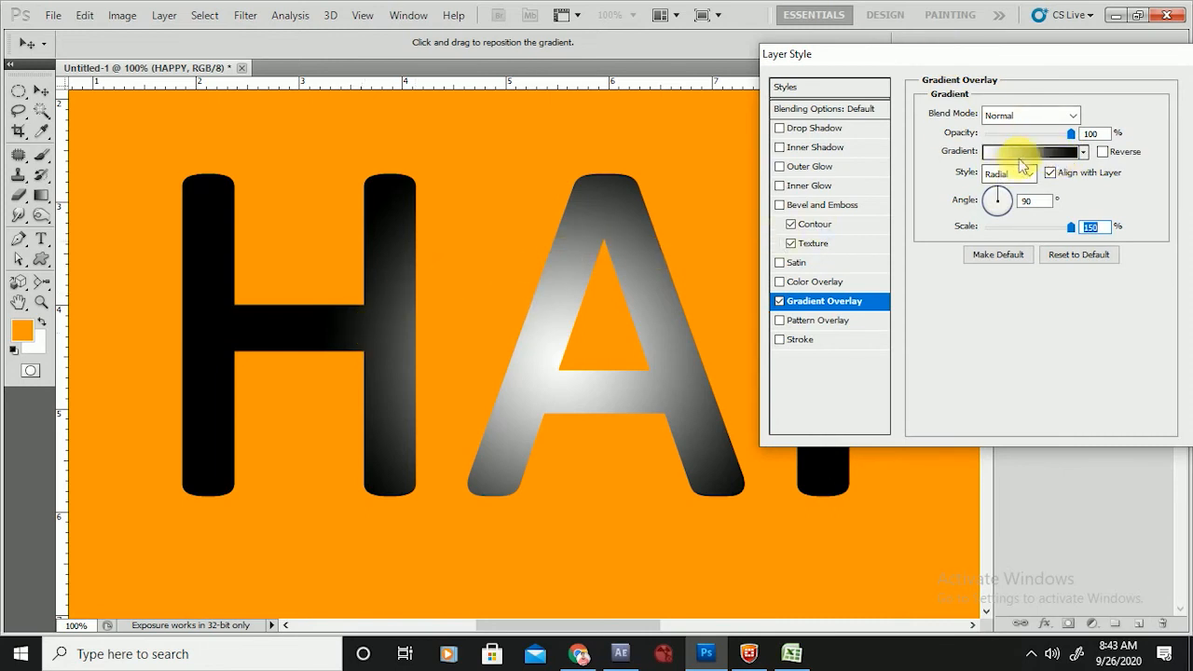
- Edit the gradient and move the midpoint between its white and black stops to 82%
left_click(1019, 153)
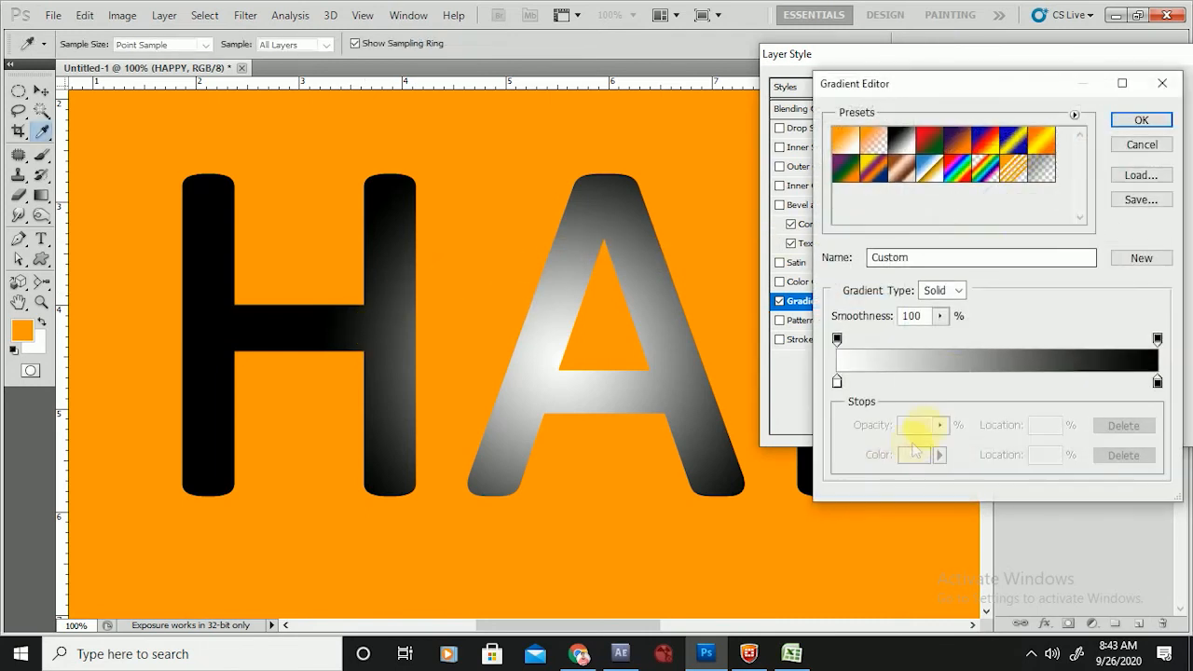
left_click(836, 381)
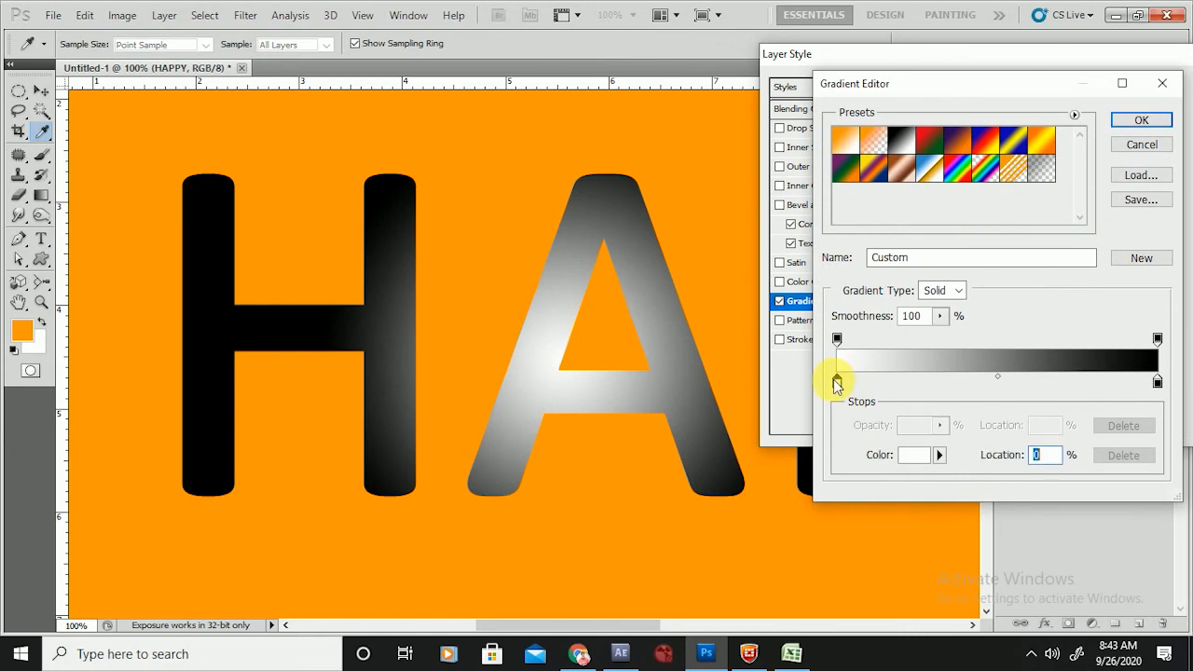
left_click_drag(1000, 383, 1019, 410)
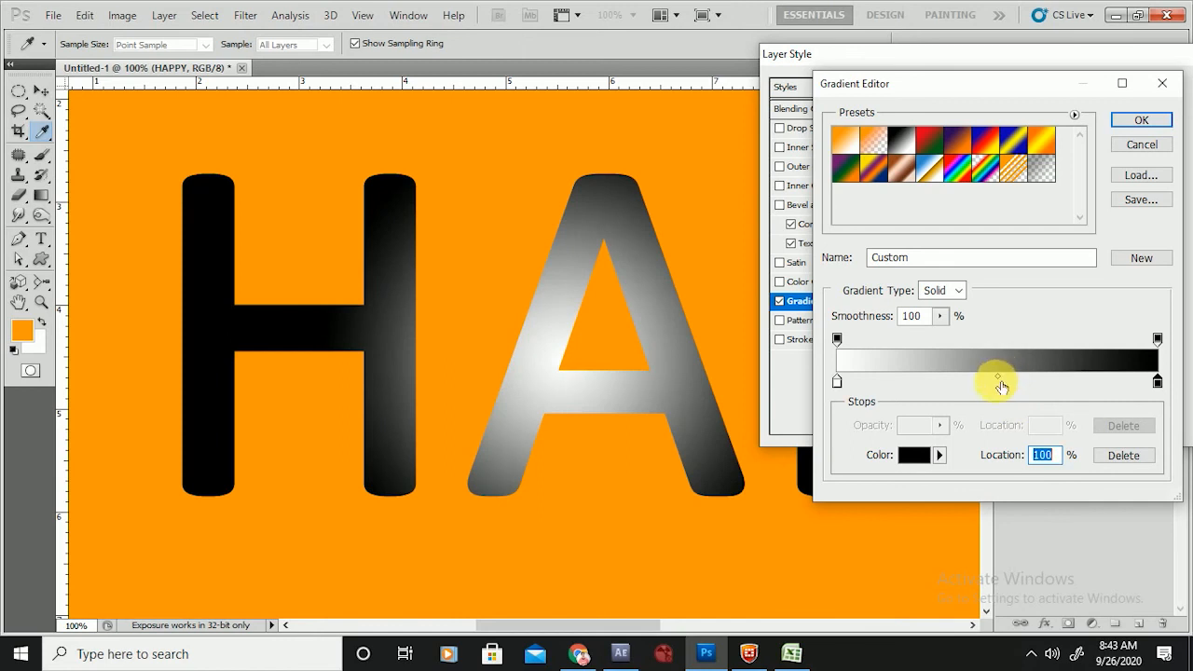
left_click_drag(997, 378, 1102, 380)
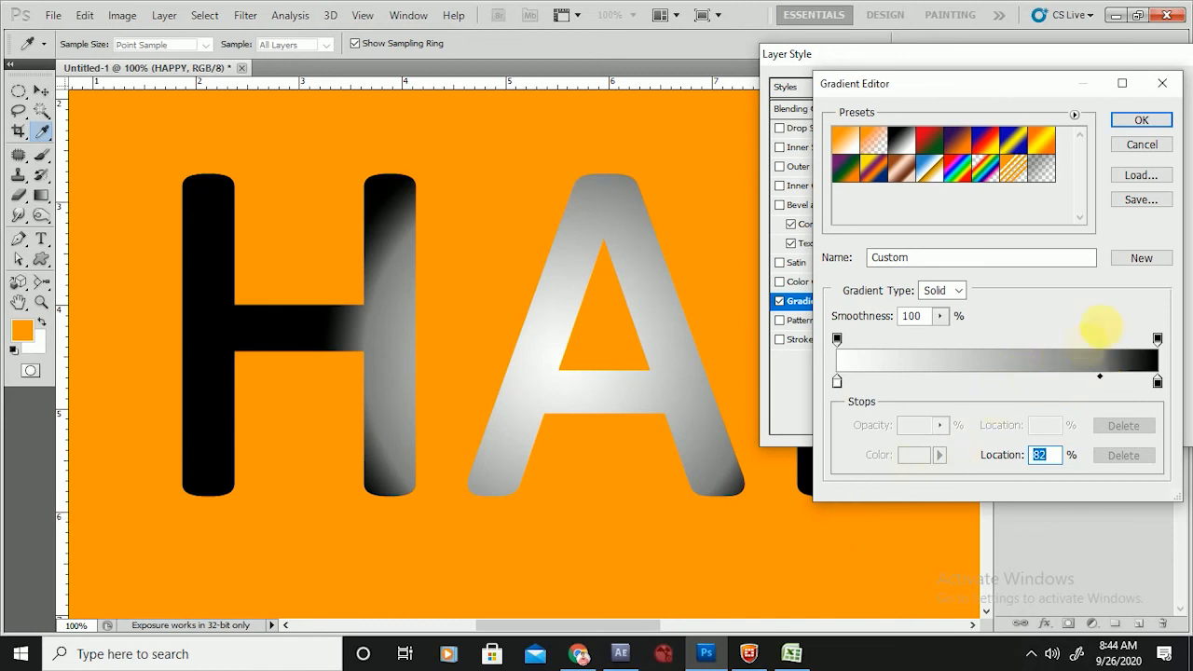
left_click(1142, 122)
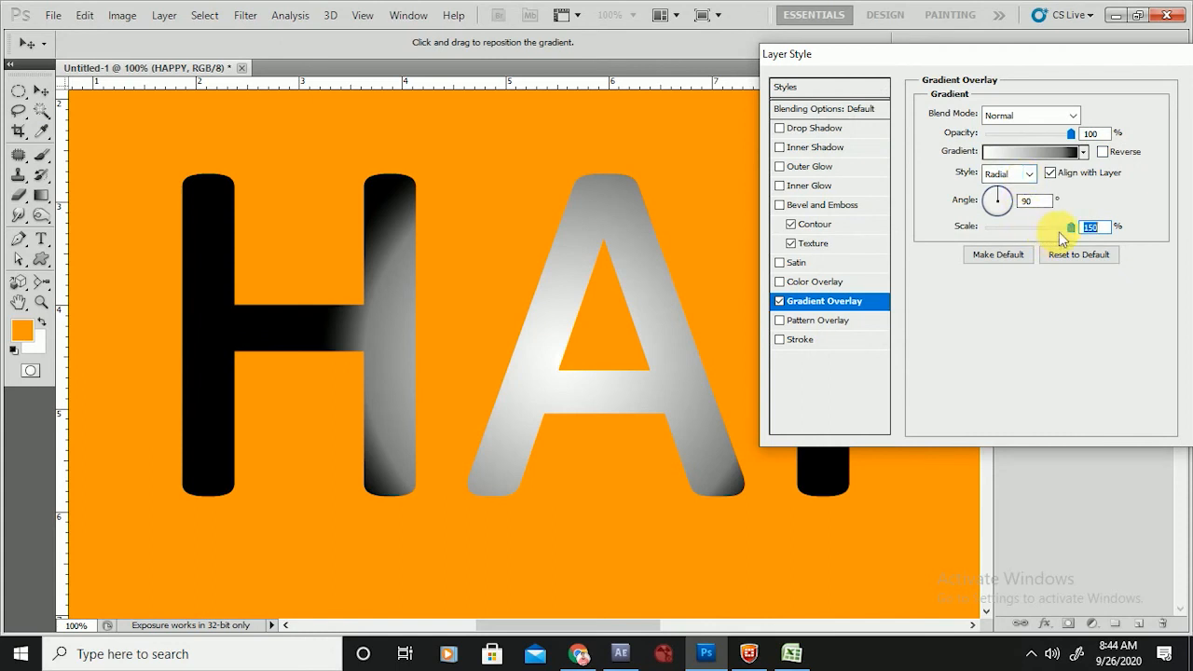
left_click_drag(1071, 235, 1097, 224)
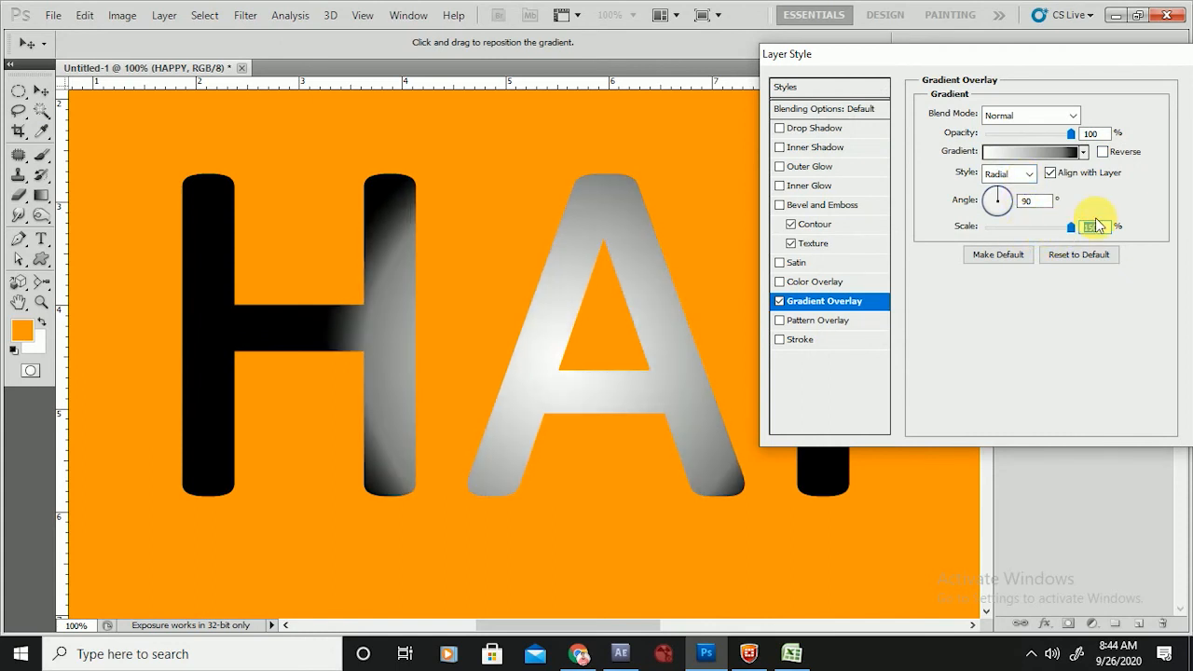
- Add three orange color stops to the gradient at 23%, 45% and 67%
left_click(1042, 151)
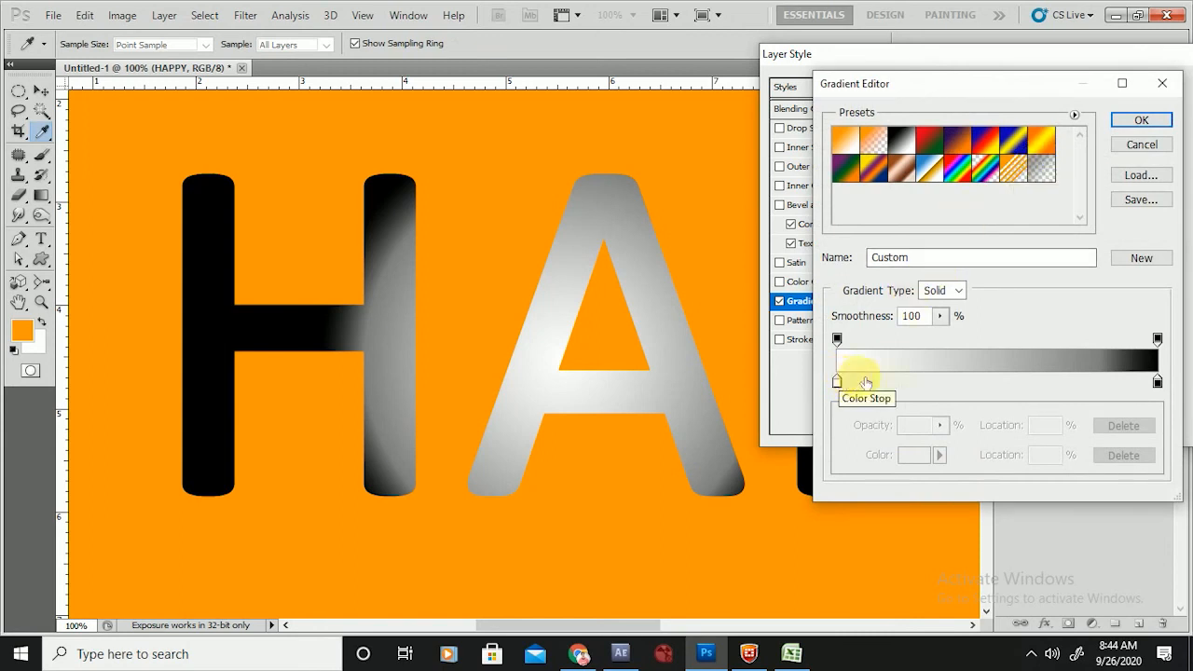
left_click(911, 382)
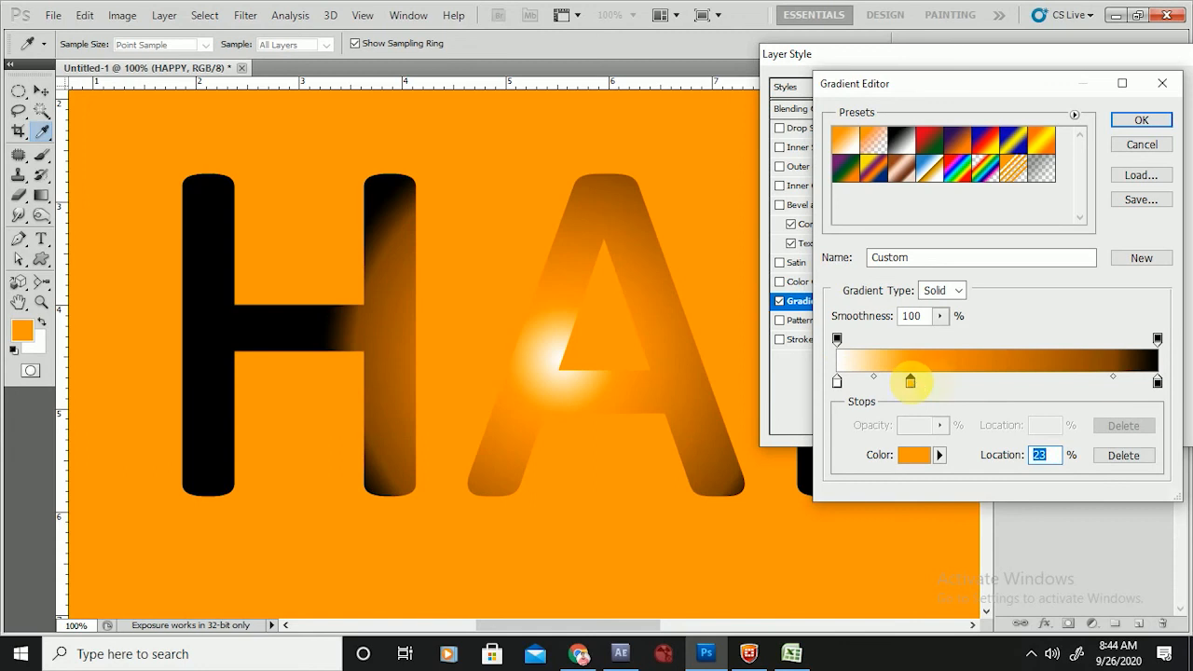
left_click(981, 382)
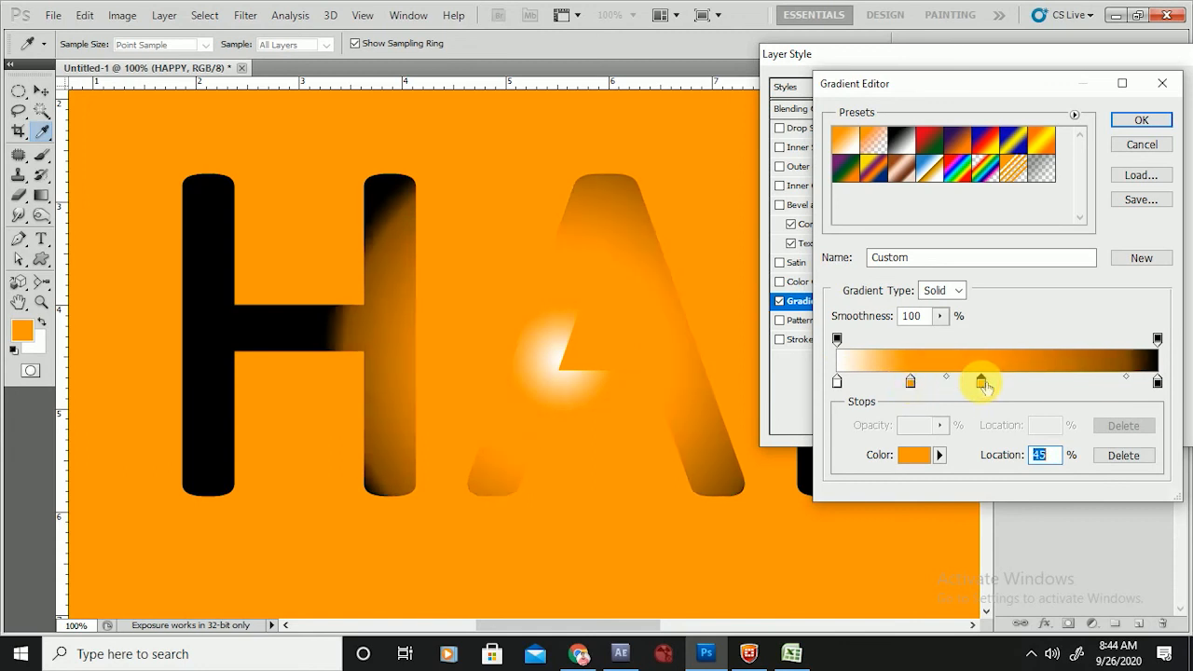
left_click(1057, 382)
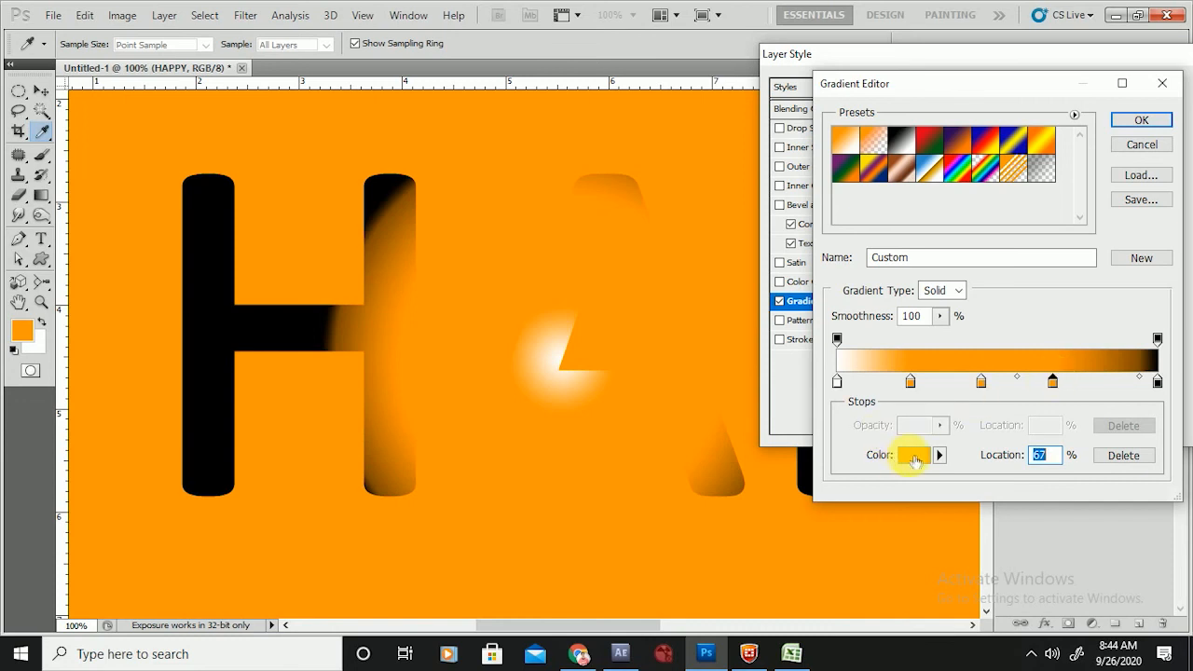
- Set the color of the gradient stop at 67% to blue 000ec1
left_click(916, 457)
left_click_drag(900, 202, 956, 170)
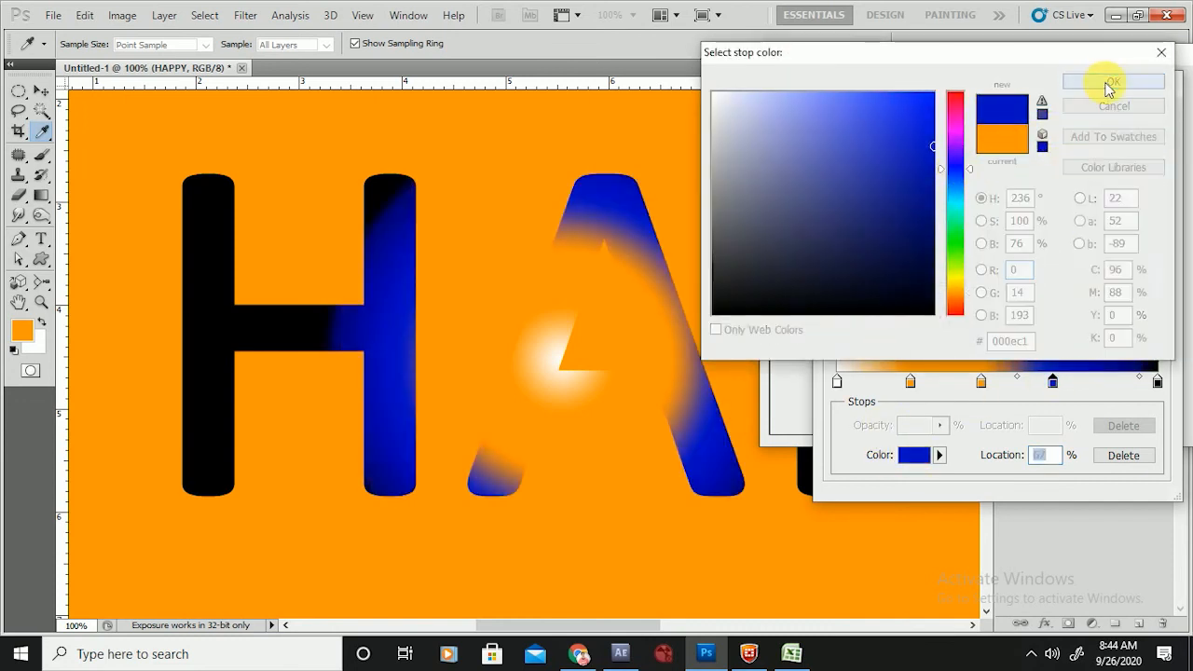
left_click(1113, 82)
- Change the gradient stop at 23% to a dark red
left_click(911, 382)
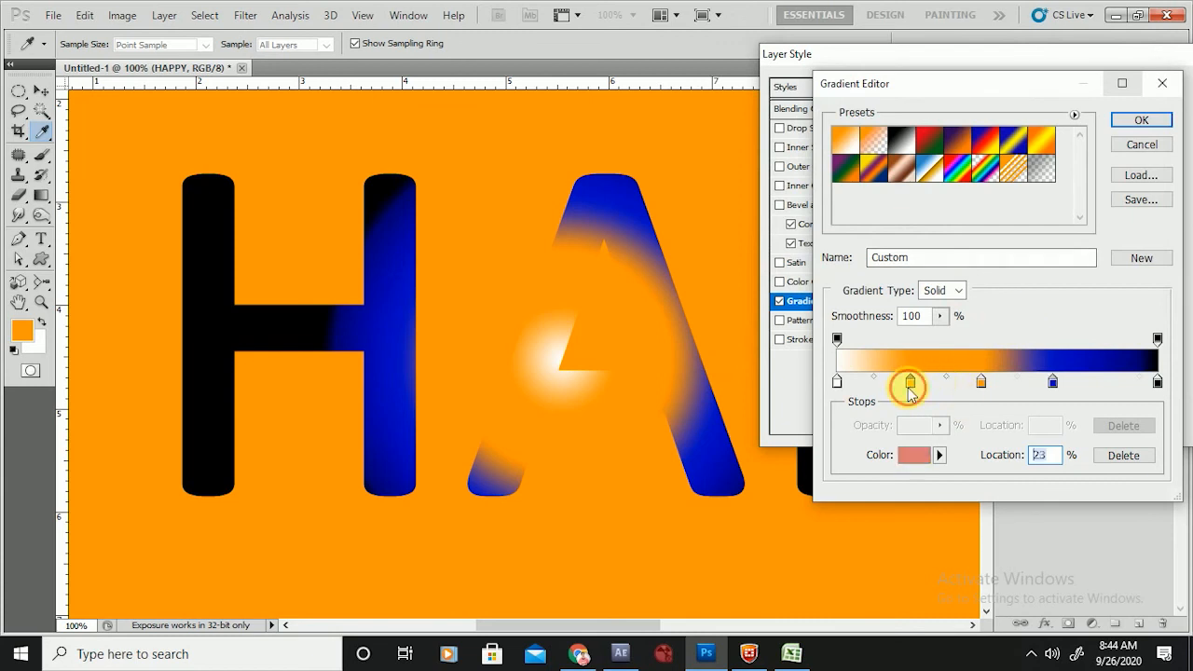
left_click(916, 457)
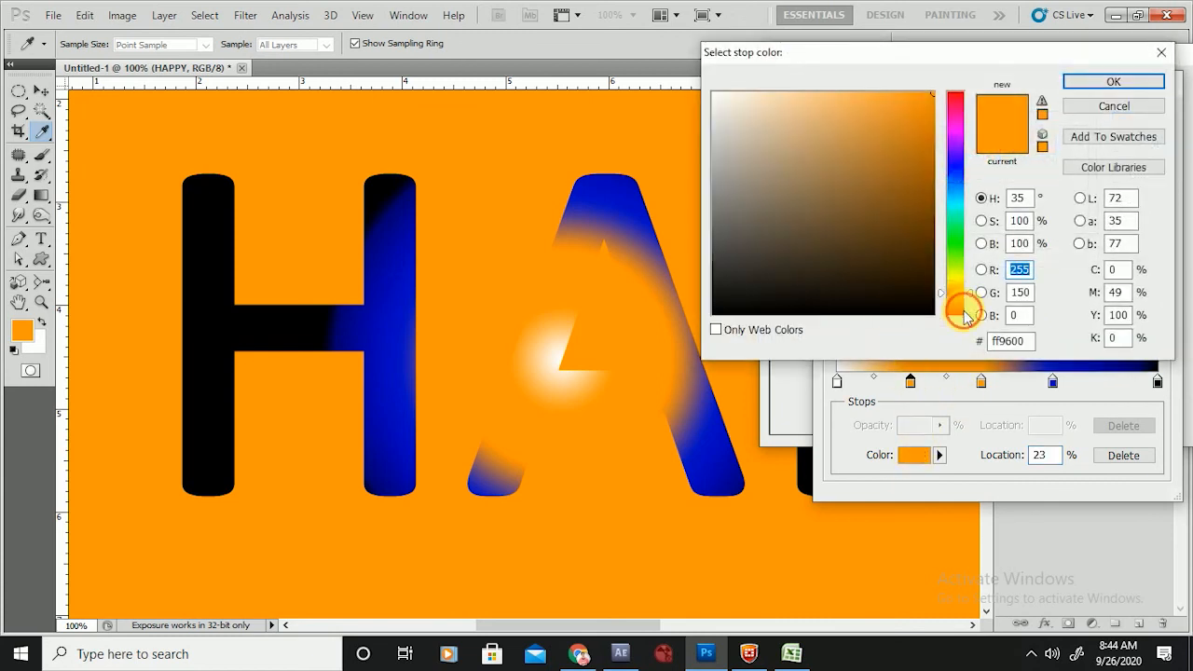
left_click(955, 310)
left_click(915, 226)
left_click(1112, 82)
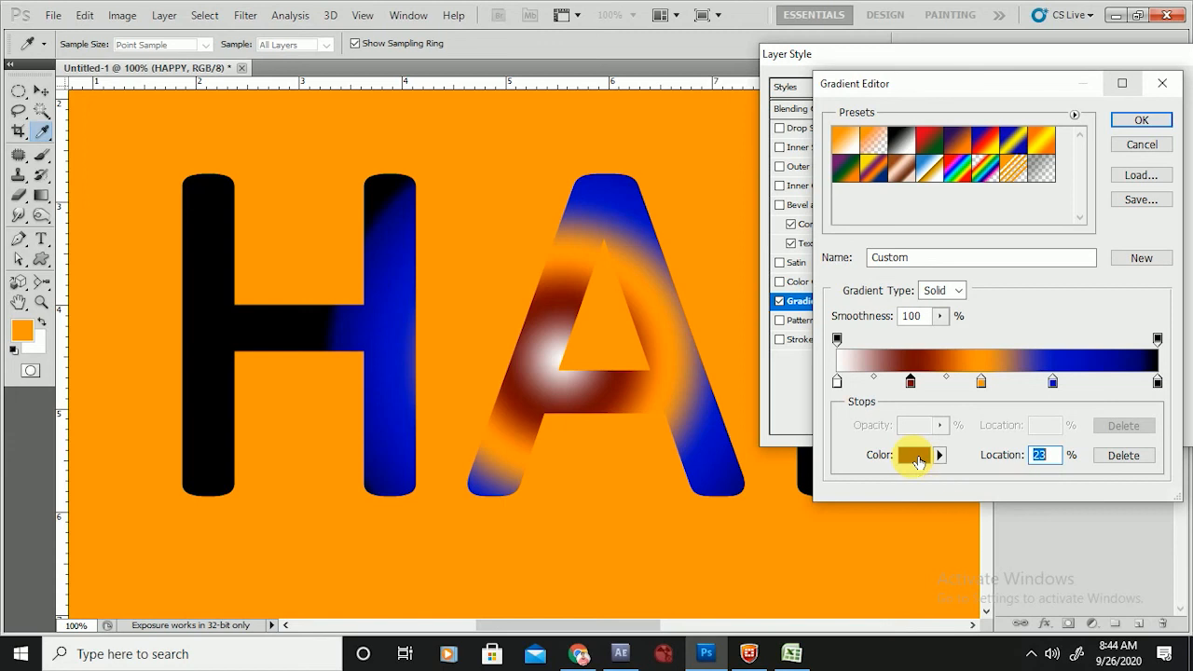
left_click(918, 461)
left_click(1109, 101)
left_click(908, 389)
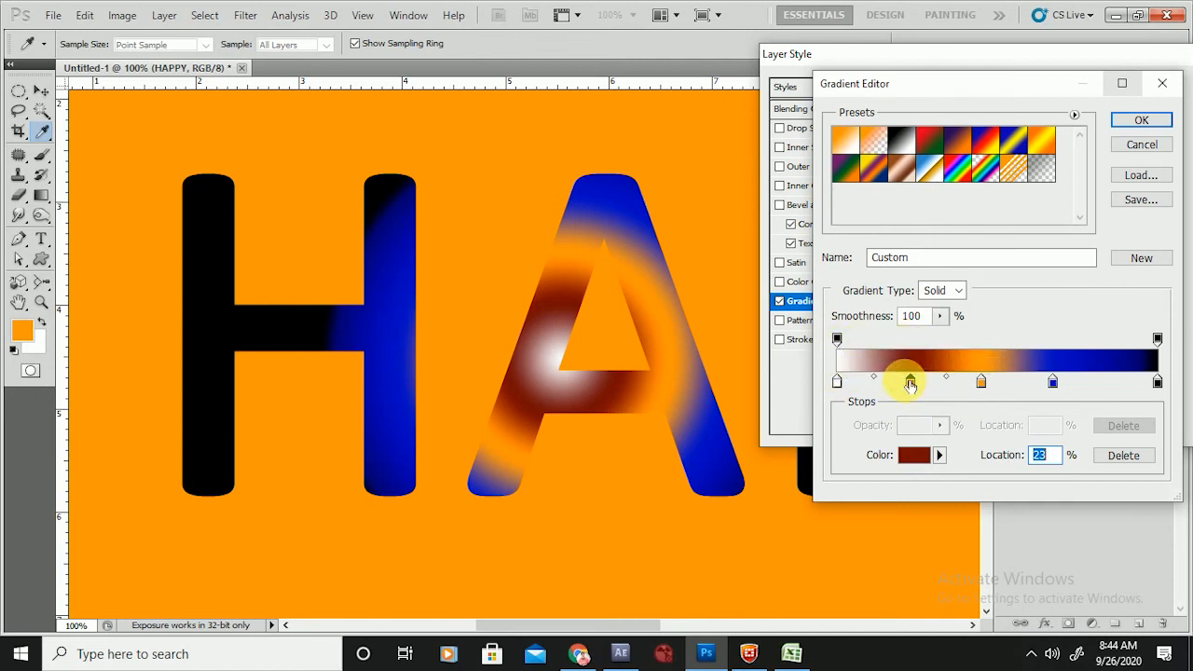
left_click(837, 341)
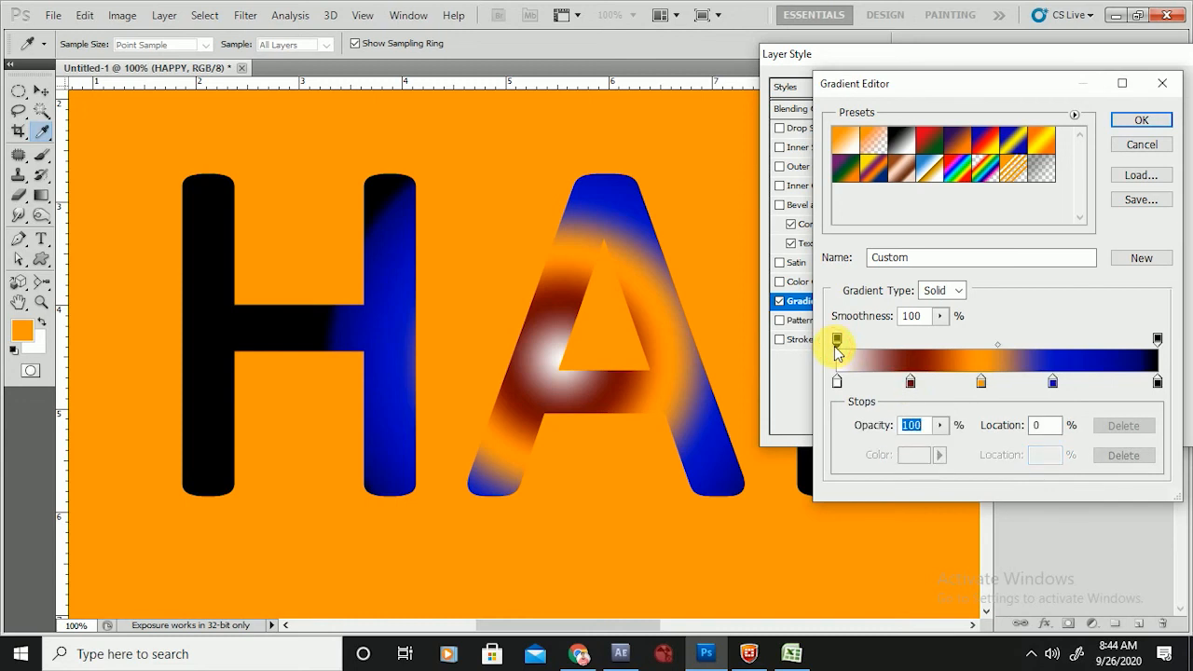
left_click(910, 382)
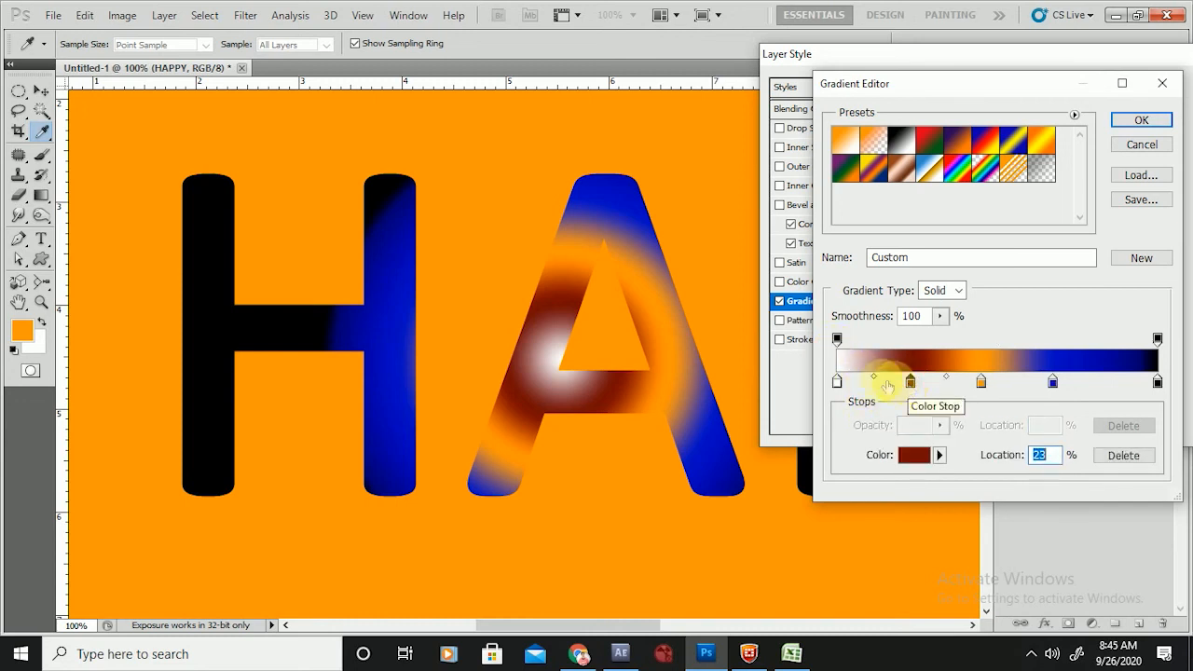
left_click(837, 380)
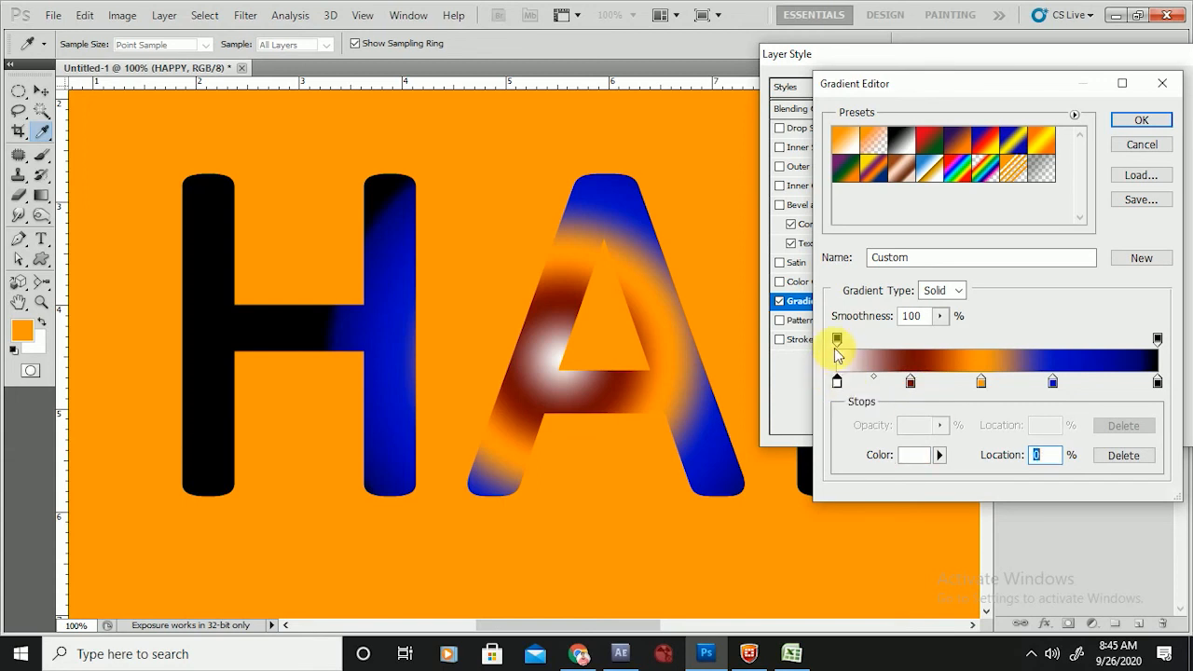
- Move the first opacity stop to 23% and try it at 0% opacity, restoring it to 100%
left_click(836, 341)
left_click_drag(838, 343, 915, 355)
left_click_drag(937, 426, 817, 444)
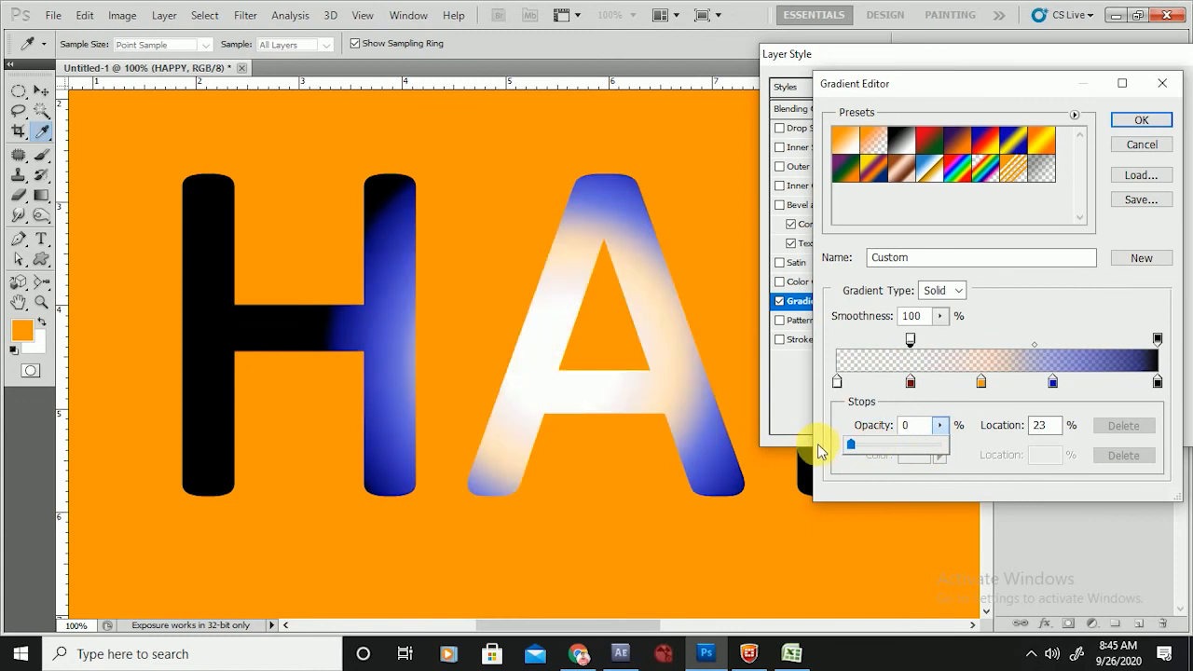
left_click_drag(850, 449, 950, 446)
- Return the first opacity stop to the gradient's start and place new opacity stops above the dark red, orange and blue color stops
left_click(993, 340)
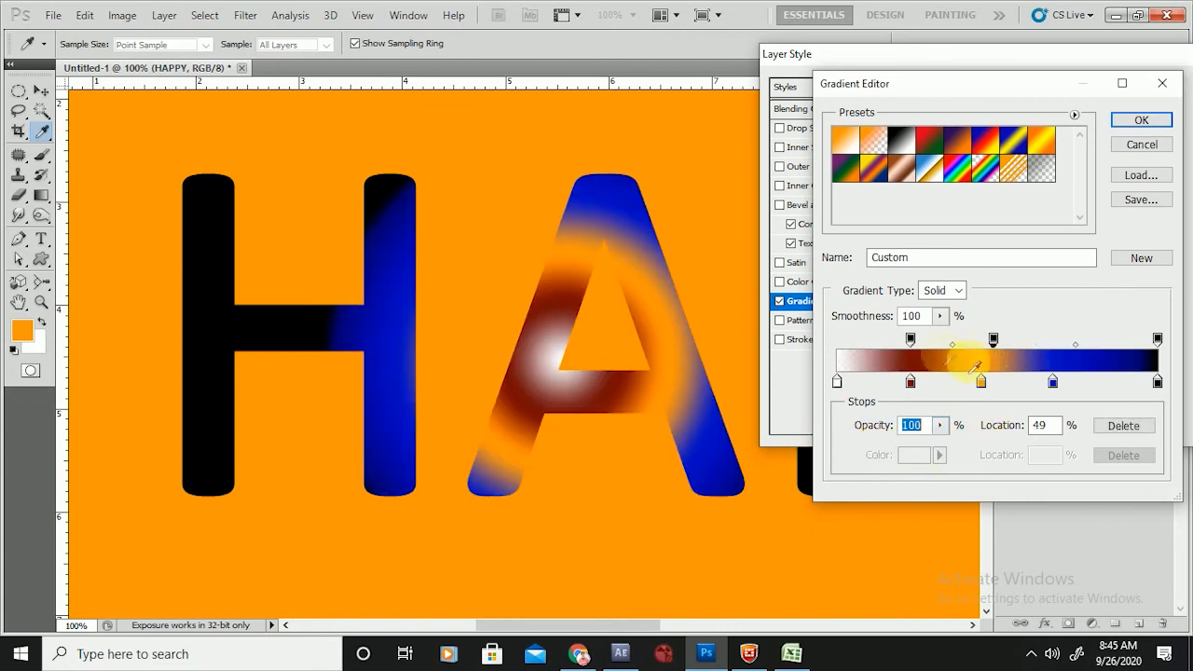
left_click_drag(910, 339, 805, 341)
left_click_drag(994, 340, 913, 352)
left_click(981, 340)
left_click(1062, 339)
left_click_drag(1063, 340, 1053, 342)
left_click_drag(913, 340, 909, 357)
- Lower the opacity stop at 22% to 46% opacity and apply the edited gradient
left_click(940, 425)
left_click_drag(935, 457, 892, 449)
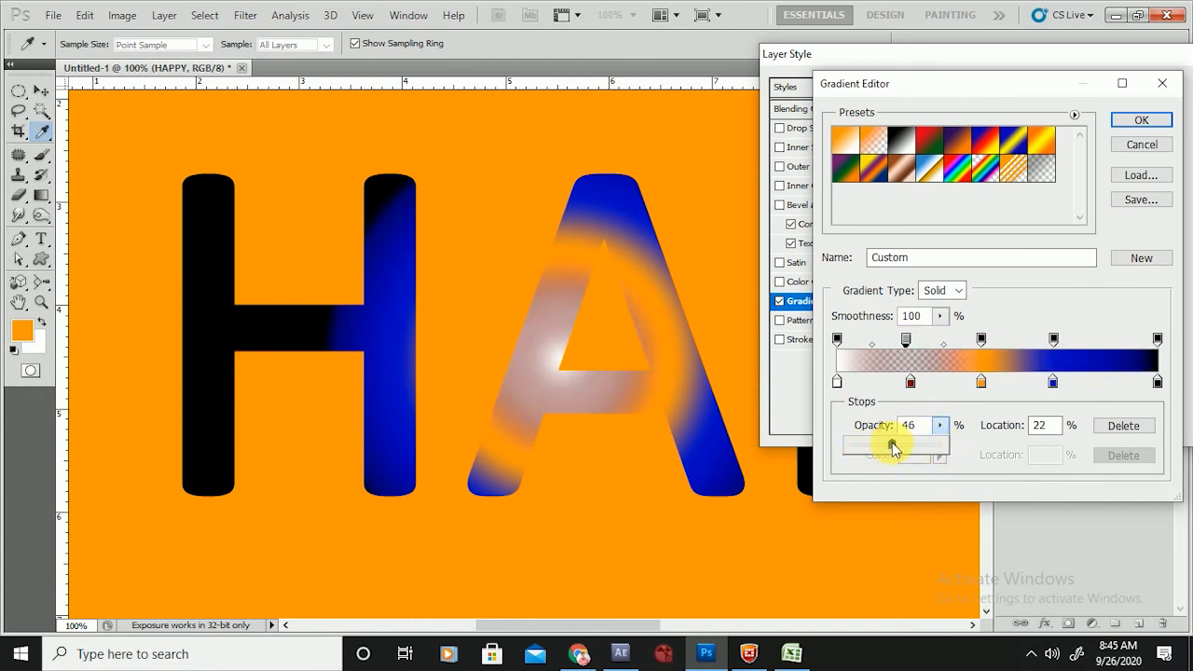
left_click(1136, 119)
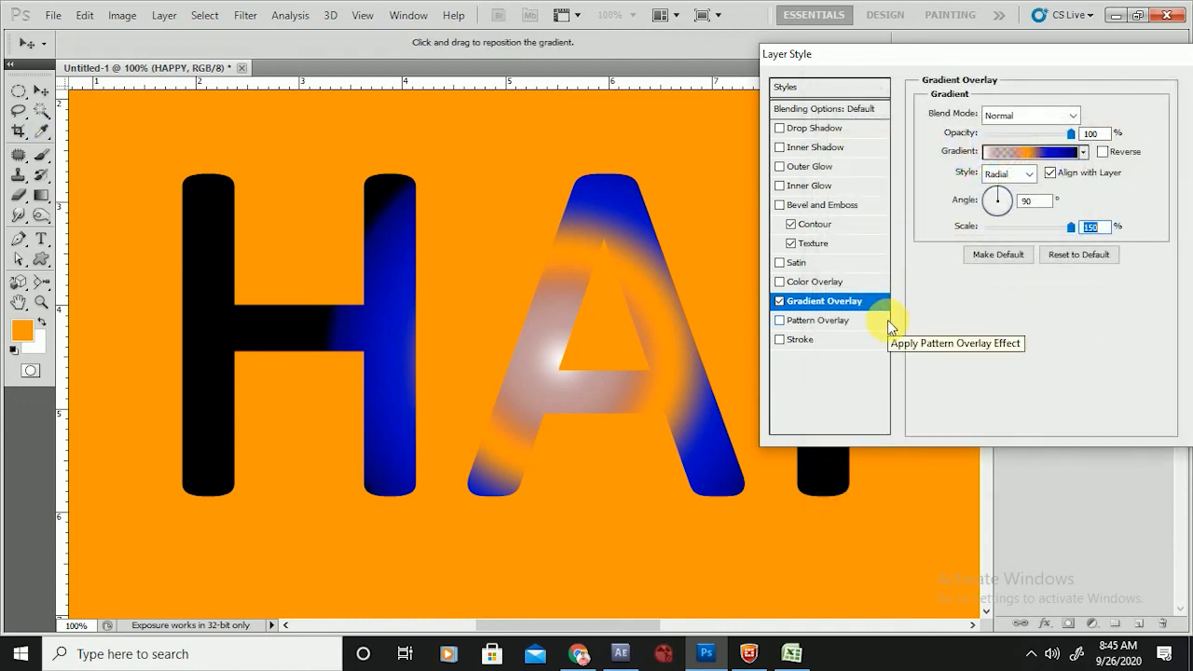
- Set the Gradient Overlay's style to Angle and open its gradient for editing
left_click(1000, 177)
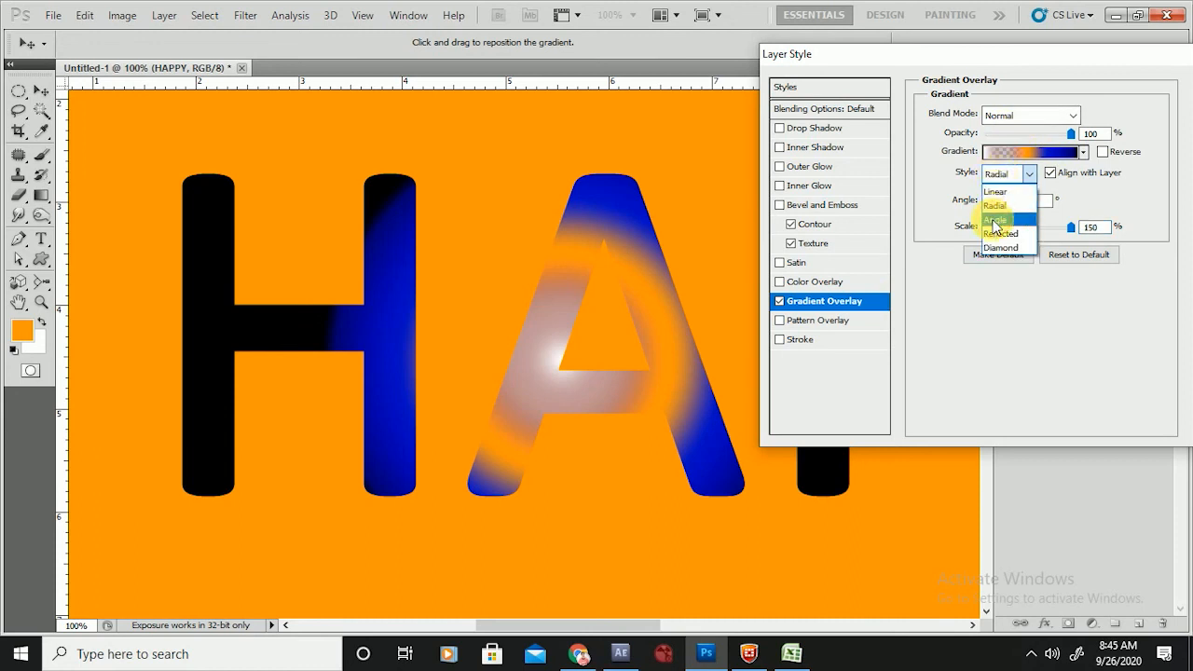
left_click(995, 219)
left_click(1013, 151)
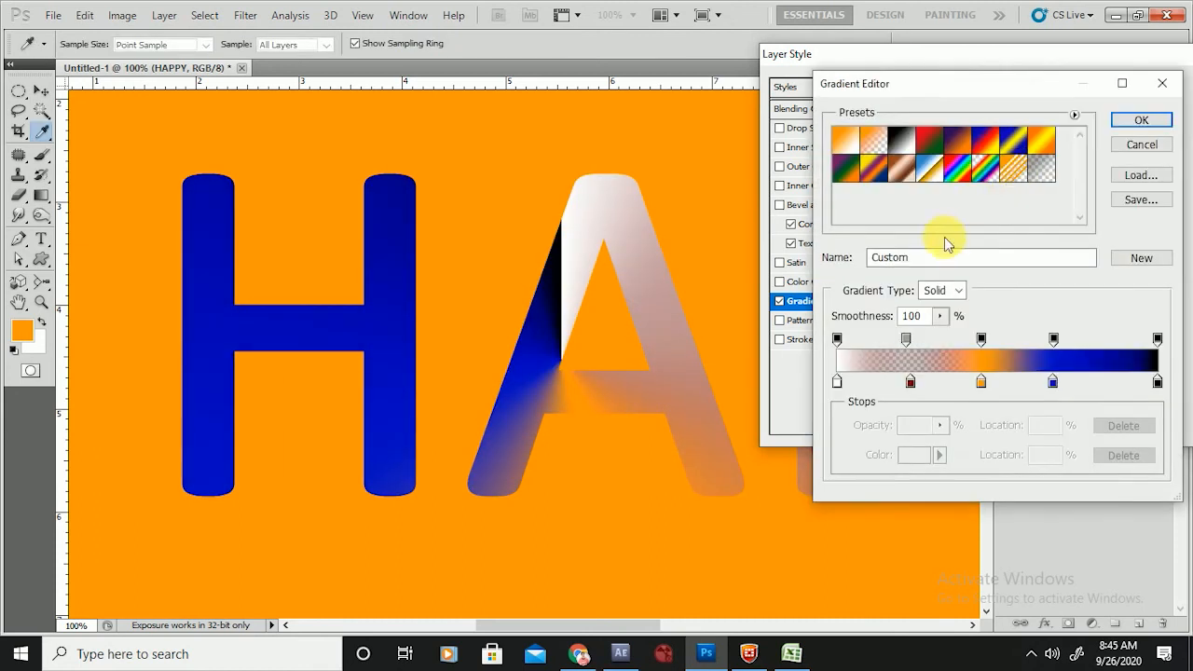
- Apply the Black, White preset to the Angle Gradient Overlay and move its center onto the H's first vertical stem
left_click(900, 140)
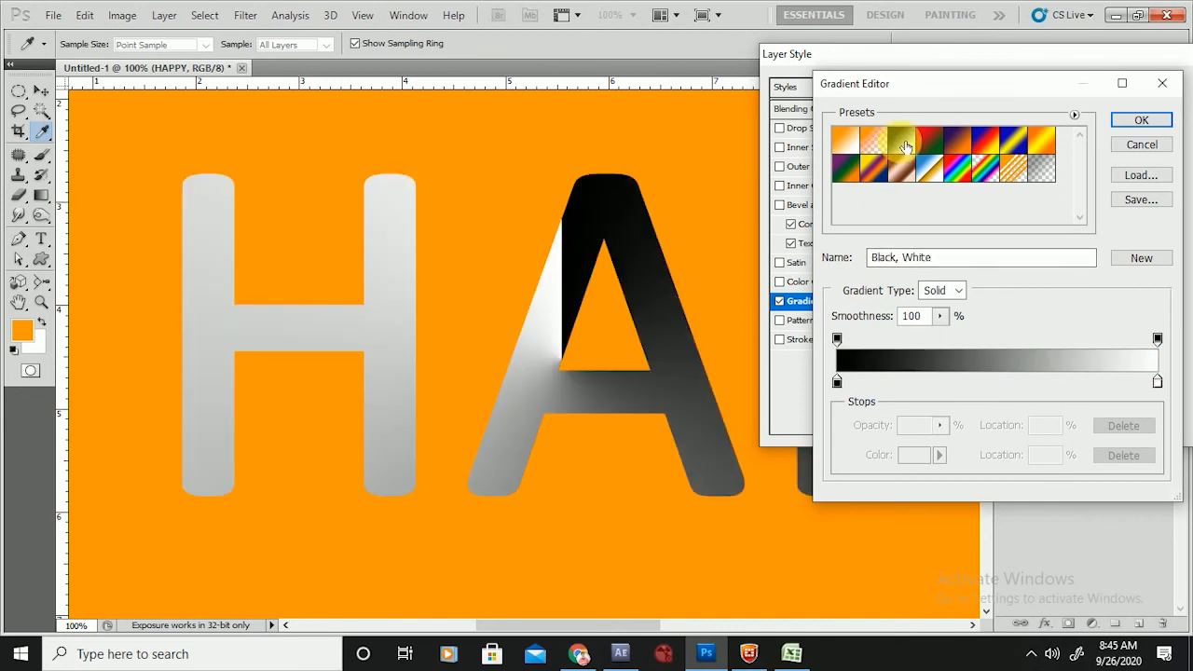
left_click(1140, 119)
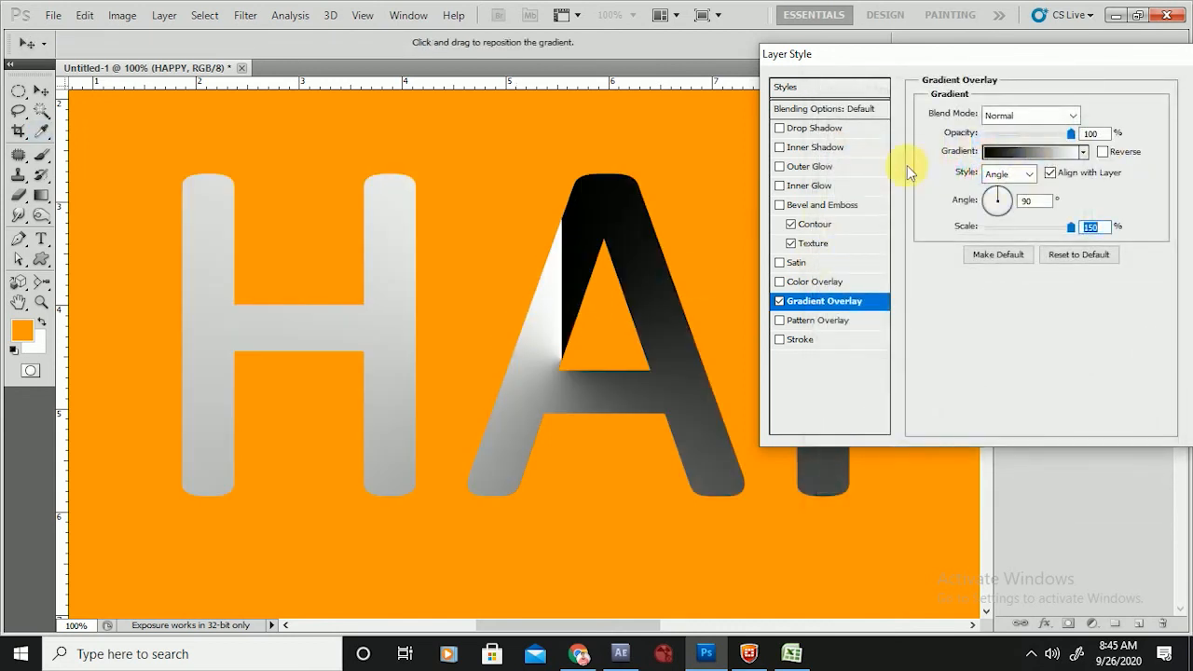
left_click_drag(555, 366, 194, 498)
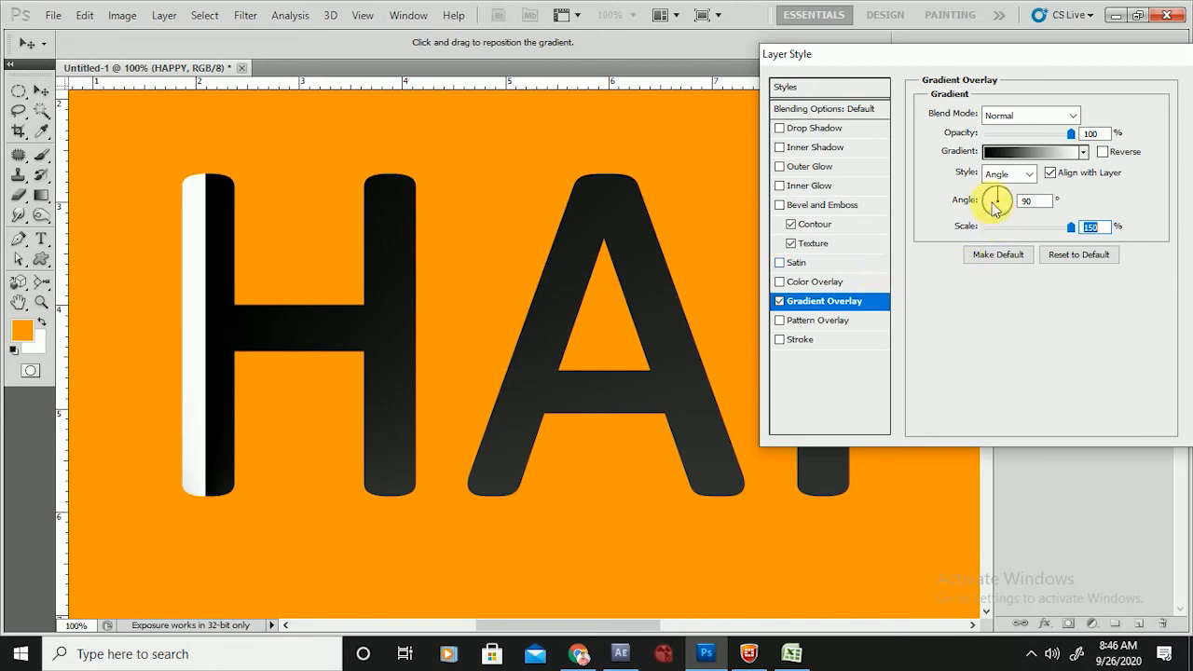
- Change the Gradient Overlay's style to Reflected and reposition it so the black band crosses the middle of the letters
left_click(991, 114)
left_click(990, 114)
left_click(1002, 173)
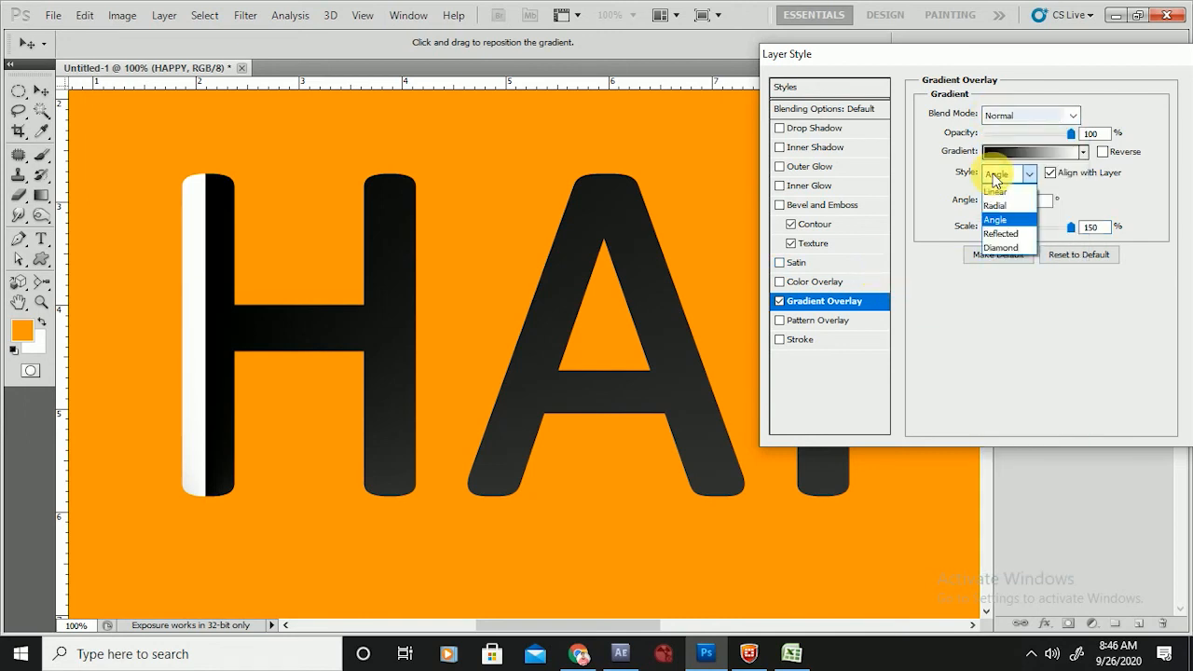
left_click(997, 234)
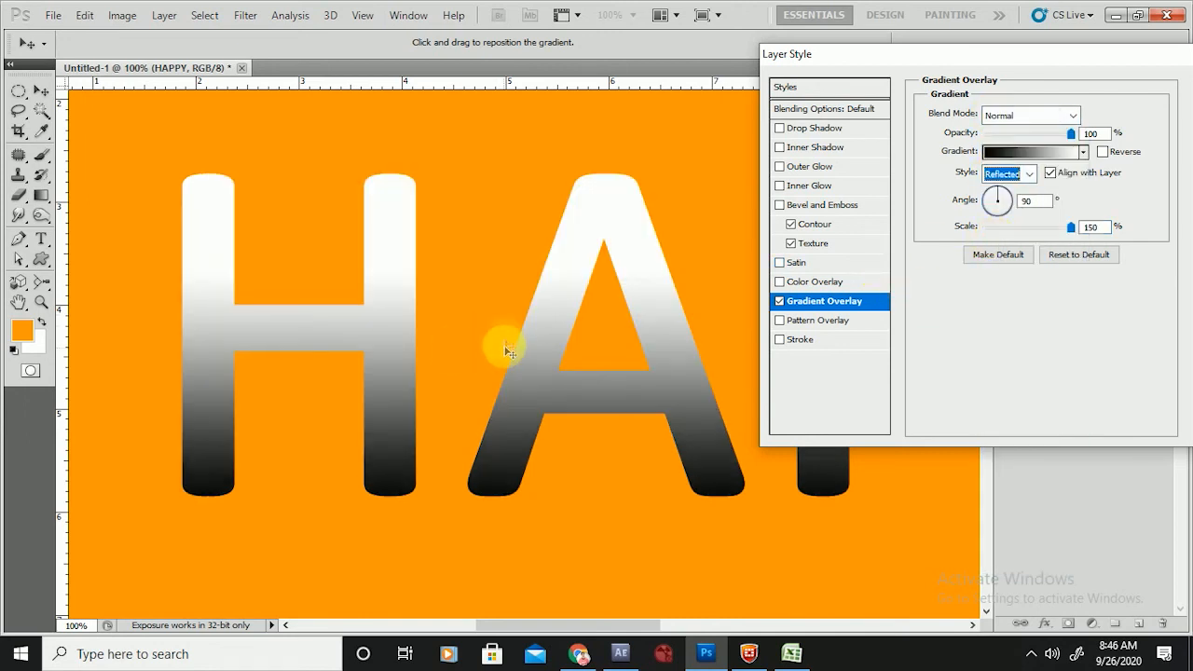
left_click_drag(666, 252, 493, 152)
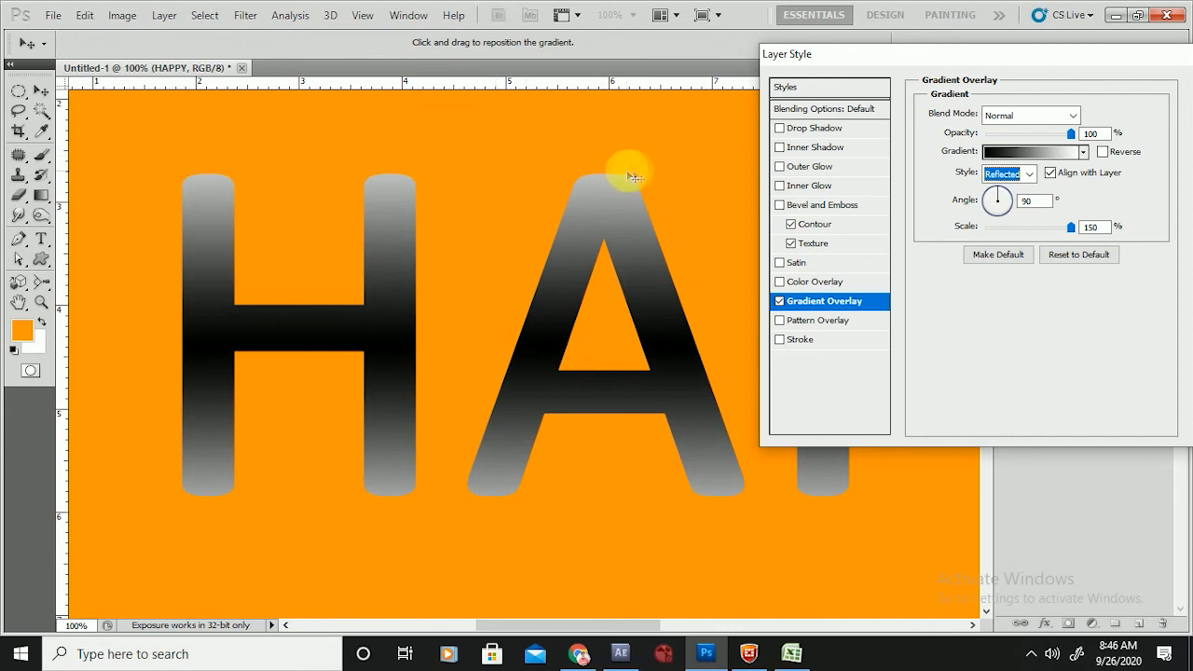
- Change the Gradient Overlay's style to Diamond and center the gradient on the H's crossbar
left_click(1014, 175)
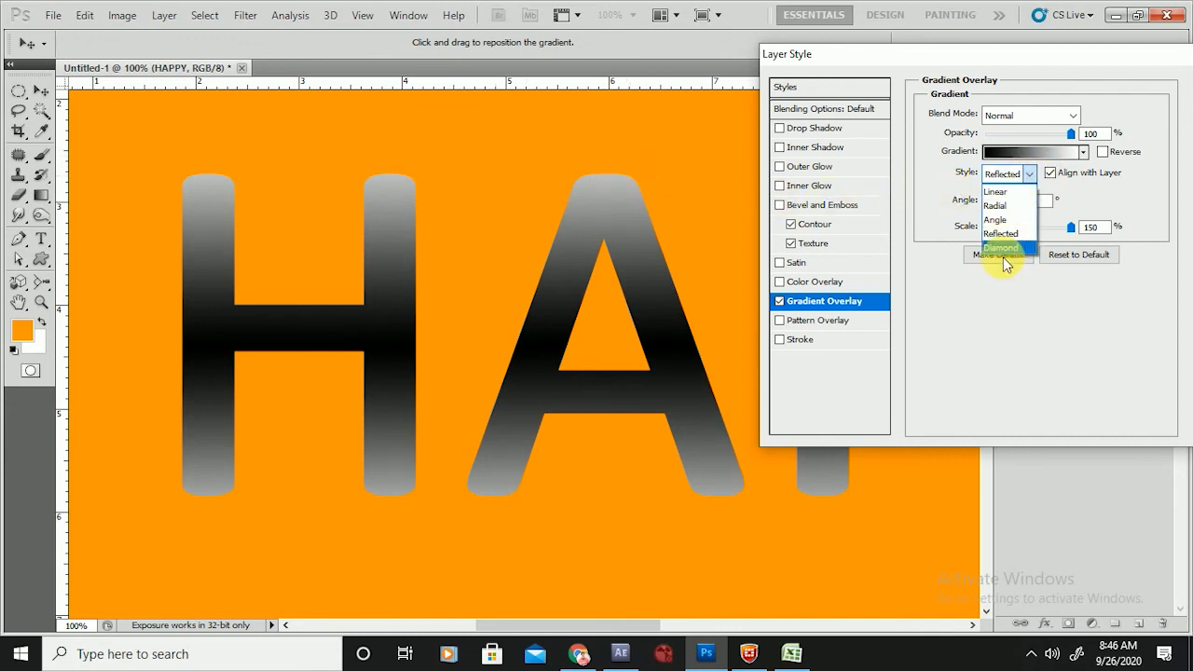
left_click_drag(376, 330, 320, 341)
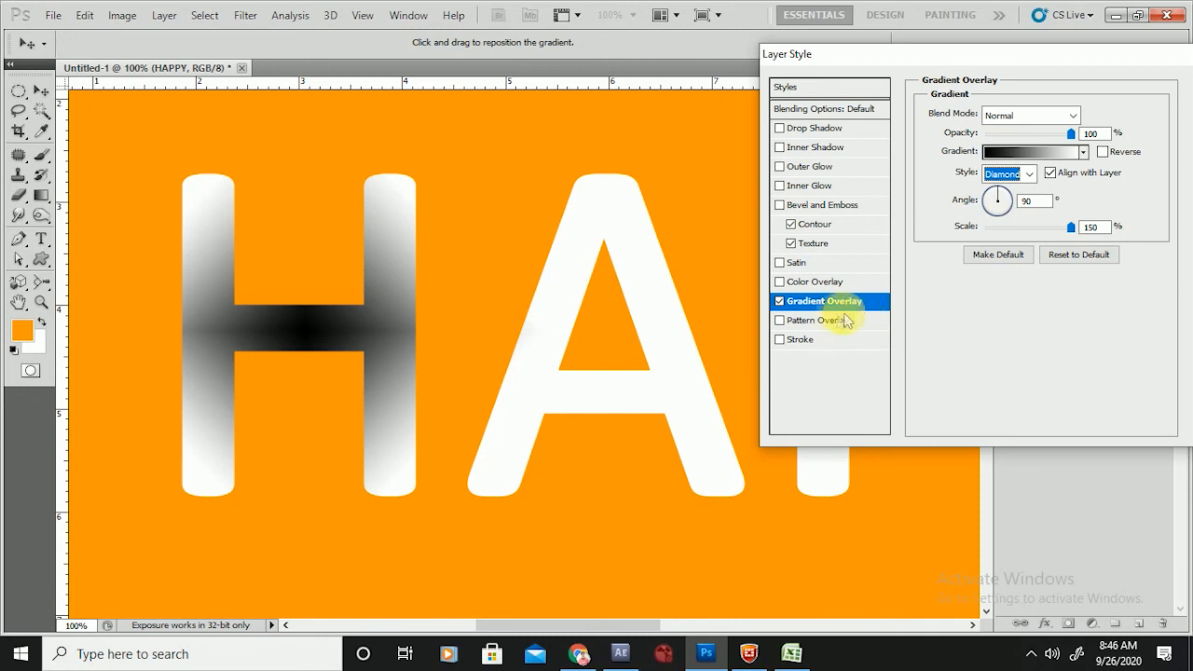
- Replace the Gradient Overlay with a Pattern Overlay, compare the two available patterns and keep the blue-gray bubble pattern
left_click(779, 301)
left_click(788, 321)
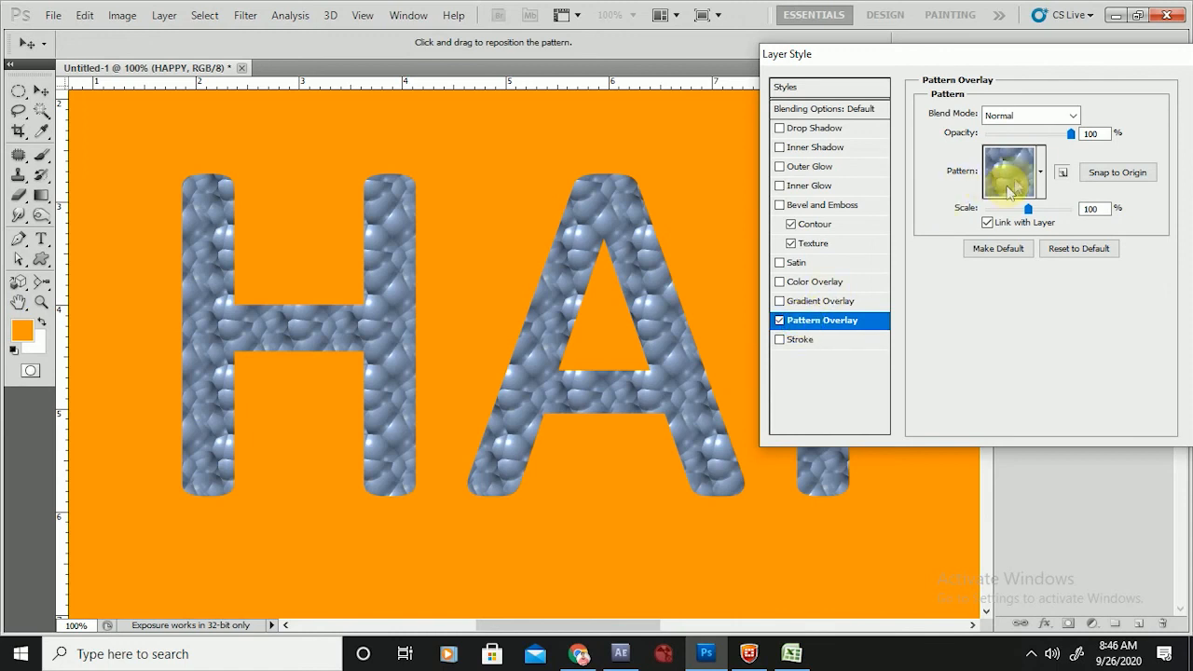
left_click(1041, 172)
left_click(955, 225)
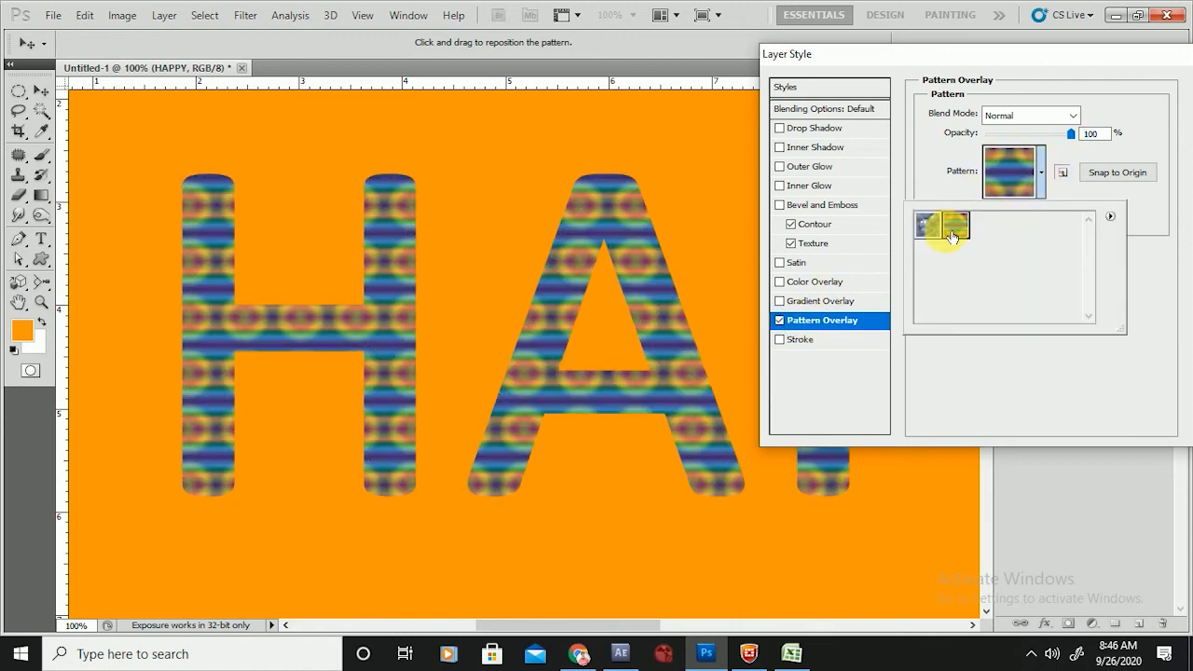
left_click(927, 228)
left_click(953, 224)
left_click(932, 226)
left_click(947, 233)
left_click(922, 226)
left_click(1002, 174)
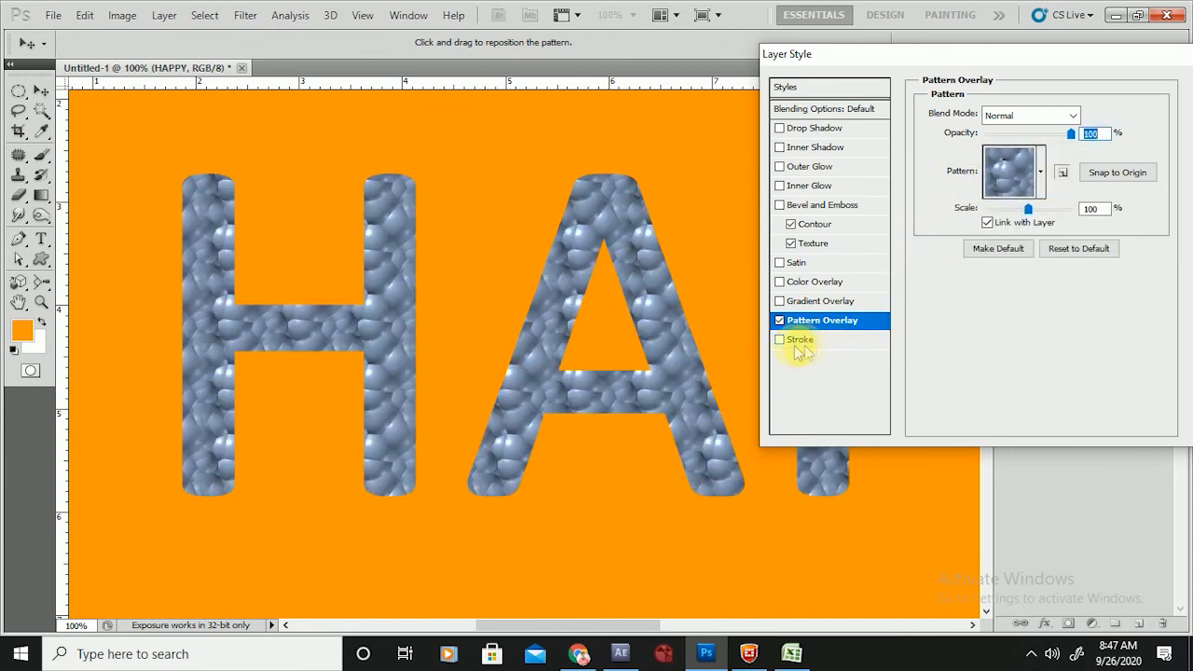
- Replace the Pattern Overlay with a red Stroke effect and reduce the stroke size to 5 px
left_click(780, 320)
left_click(779, 339)
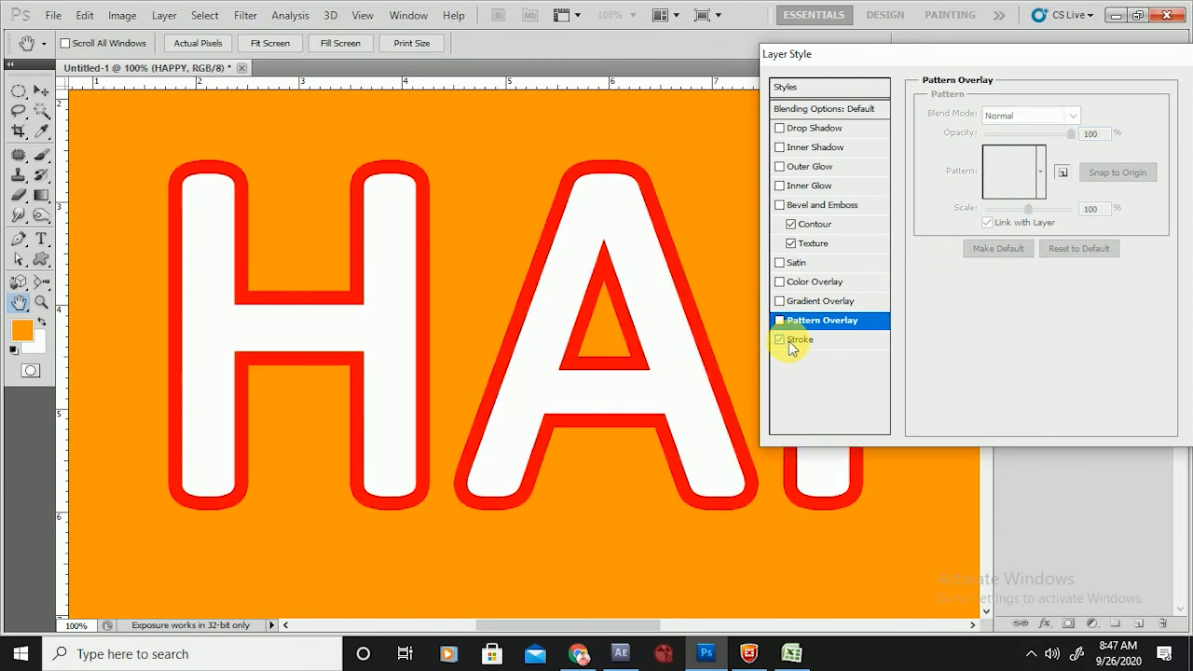
left_click(810, 348)
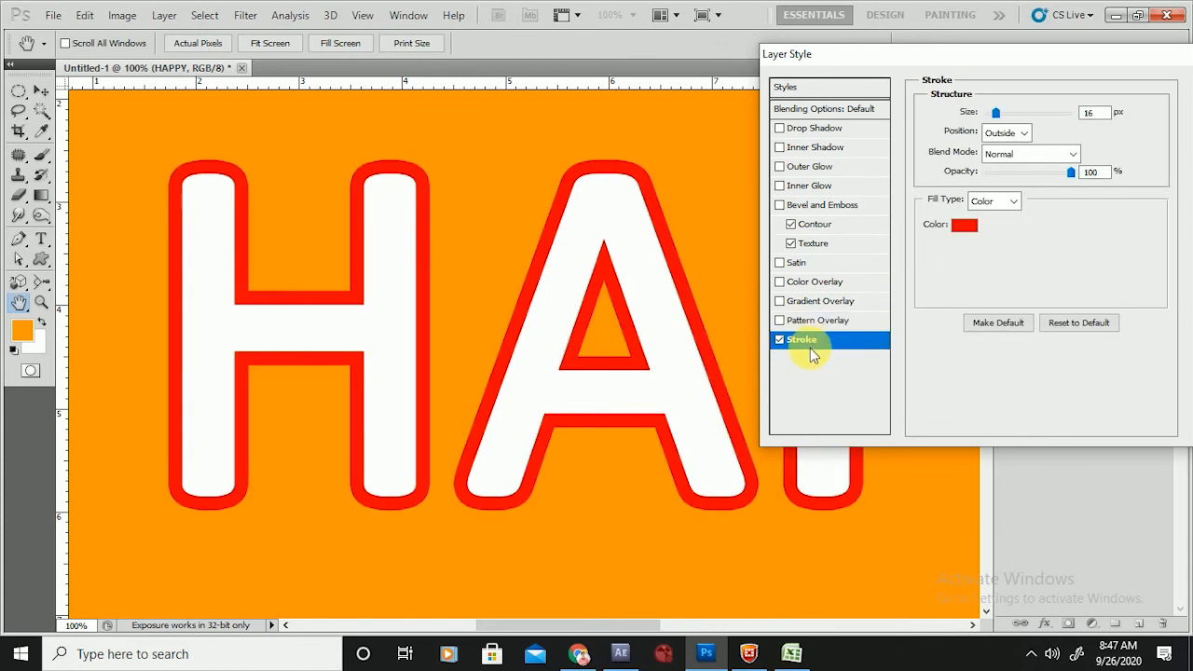
left_click(1002, 134)
left_click(1001, 135)
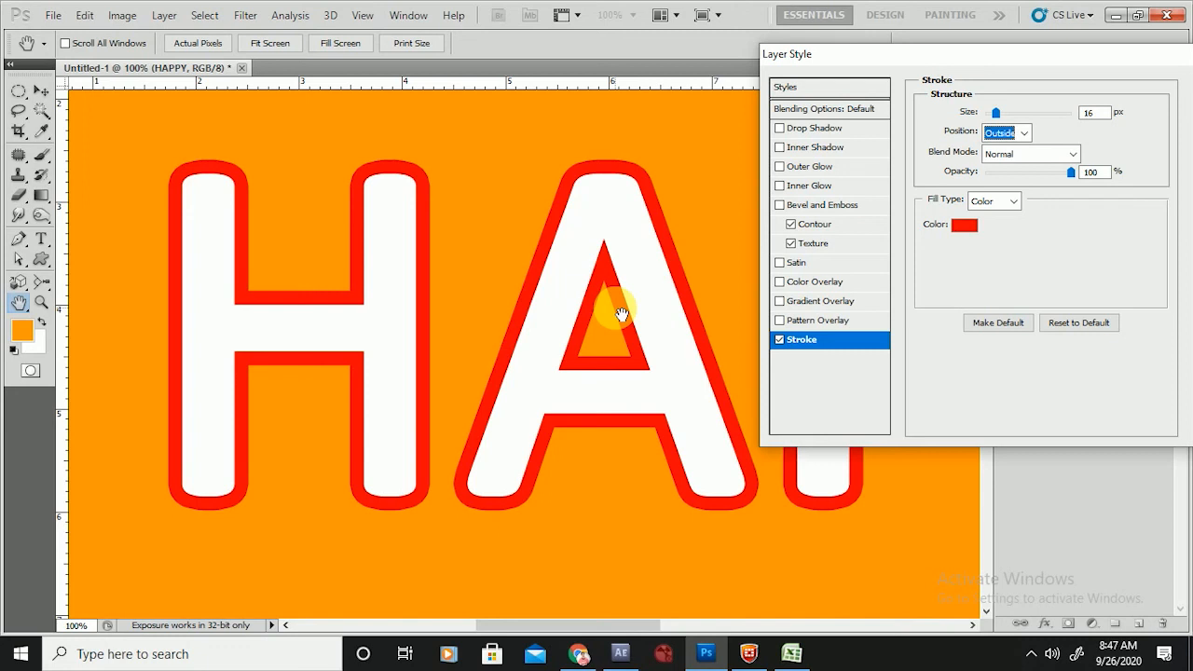
left_click(996, 113)
left_click_drag(995, 113, 990, 134)
- Try the Inside position for the stroke, then set its position to Center
left_click(999, 134)
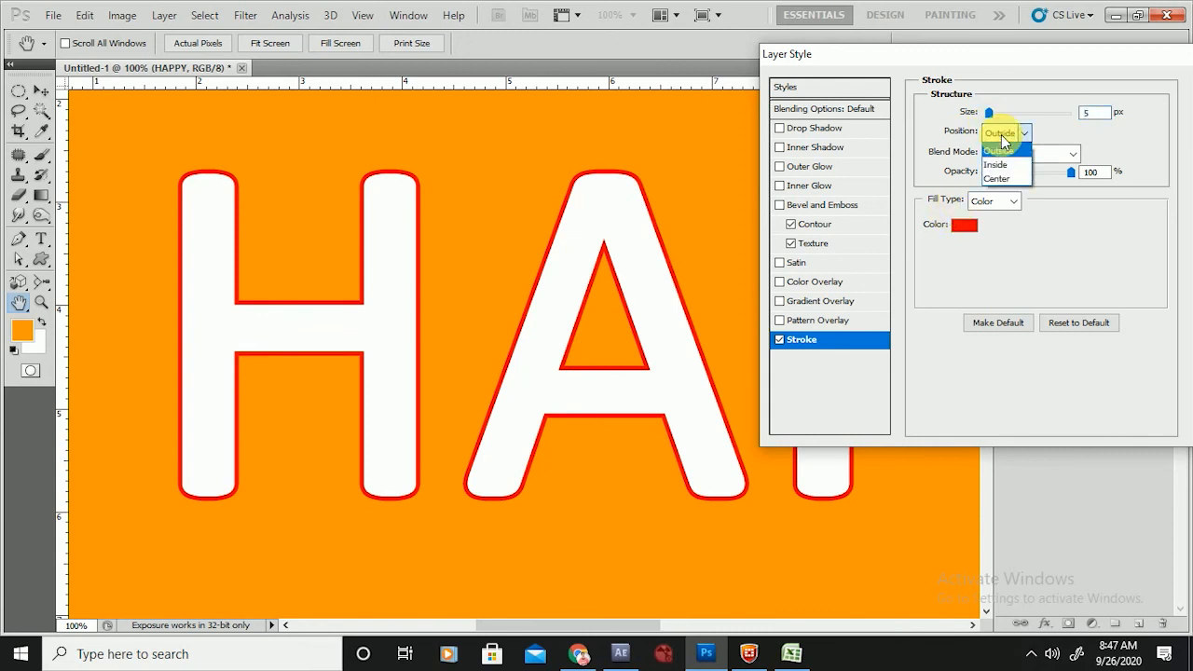
left_click(993, 166)
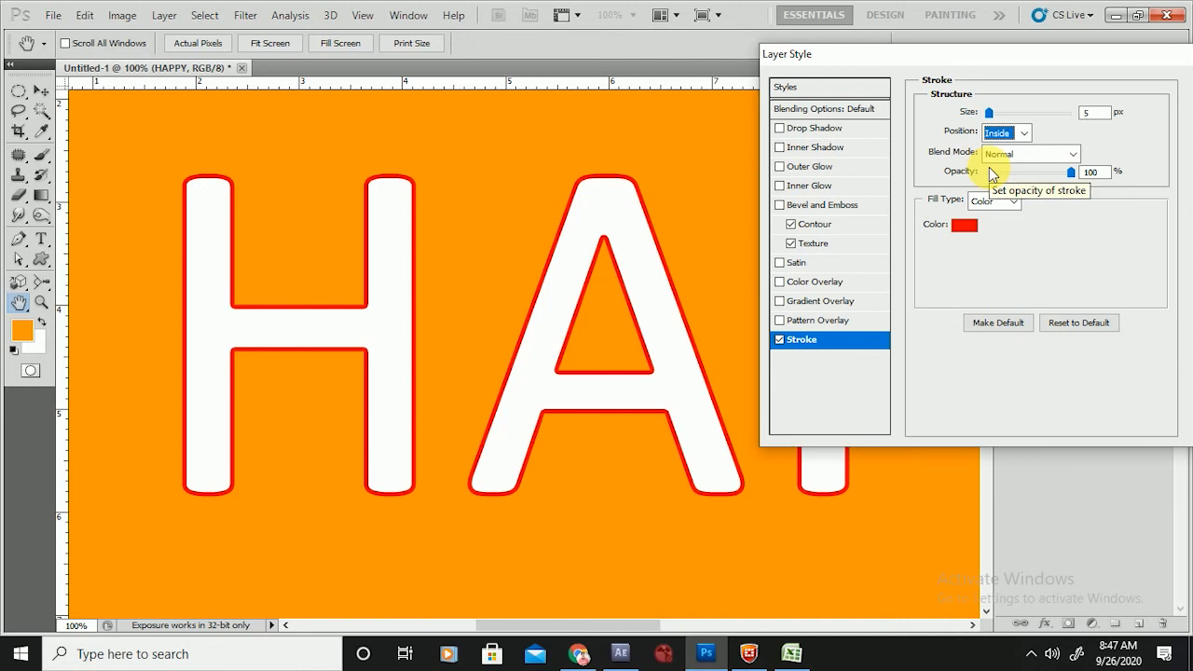
left_click(999, 134)
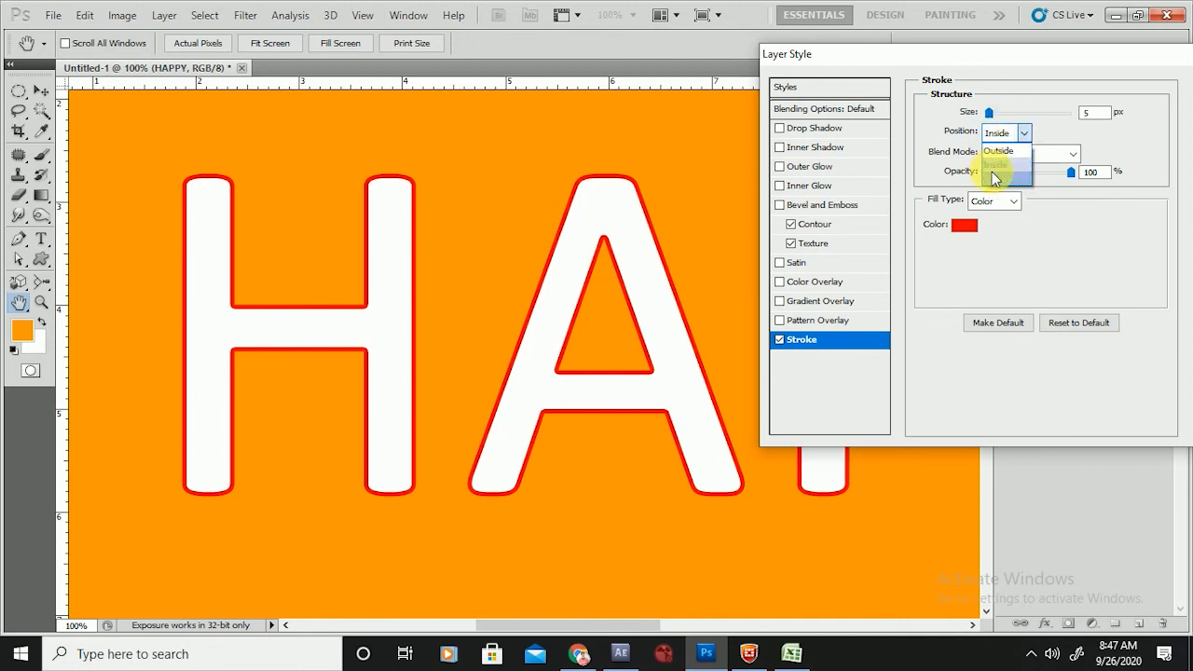
left_click(993, 177)
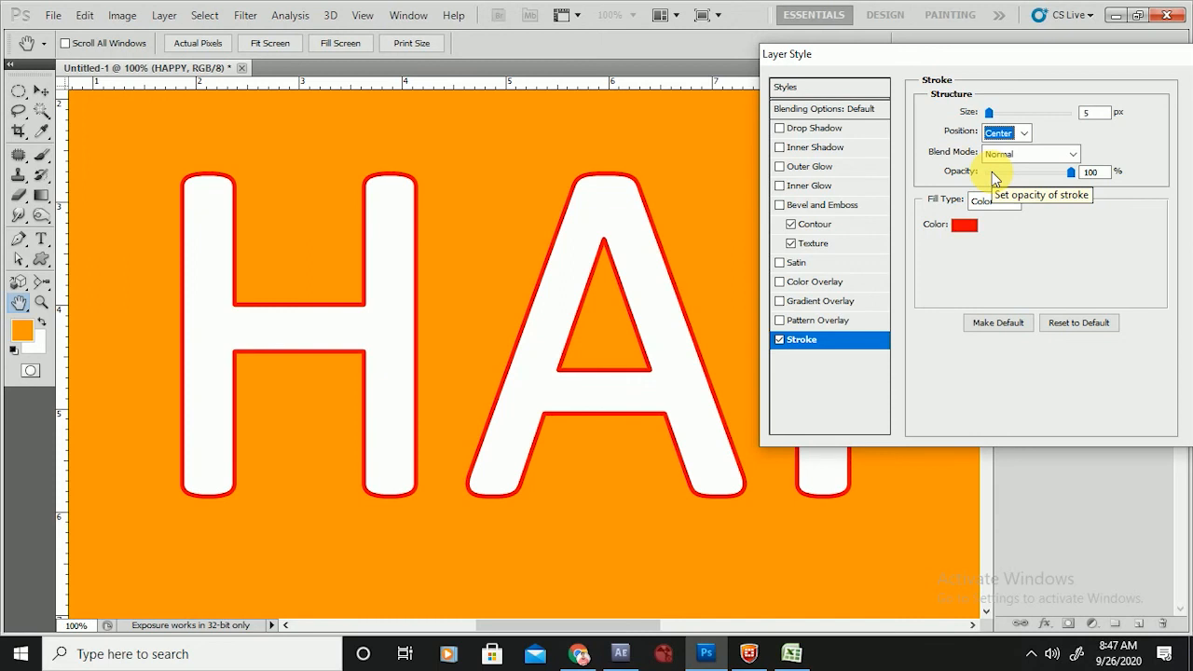
- Change the stroke color to a dark red
left_click(961, 226)
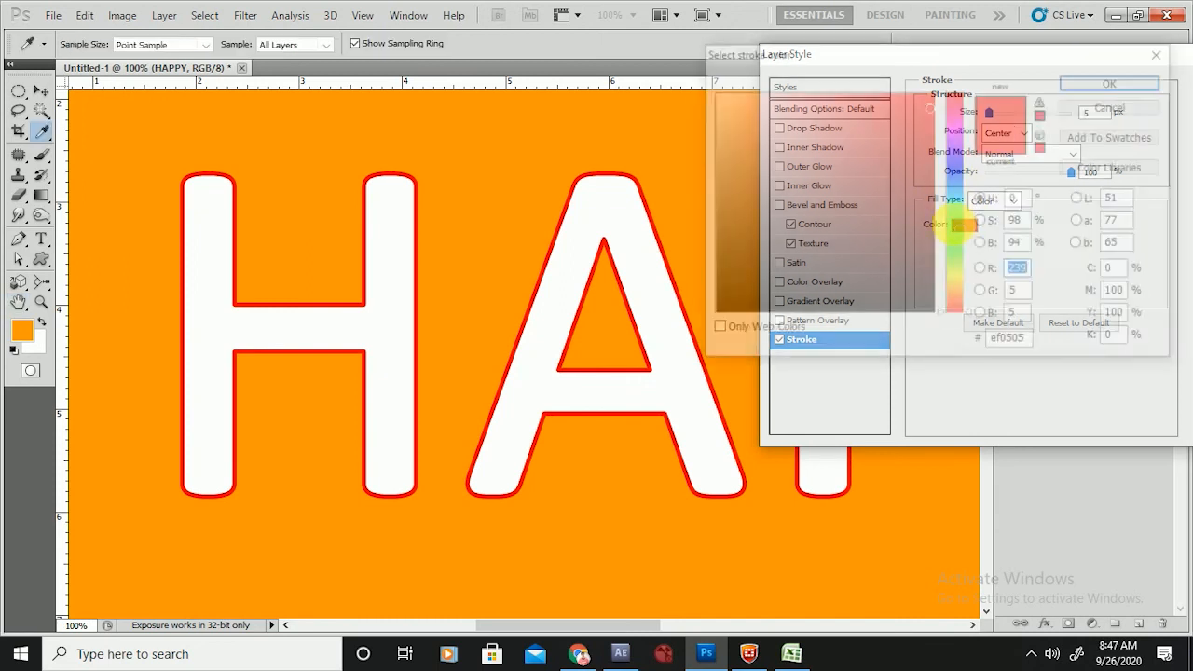
left_click(892, 221)
left_click(1087, 78)
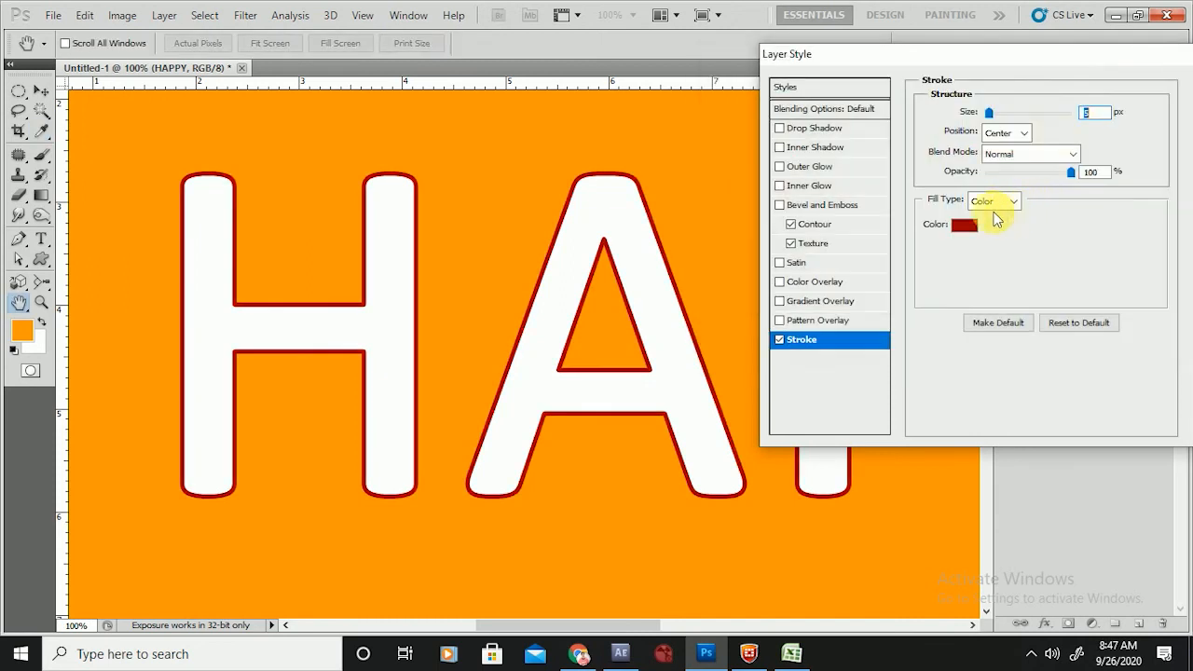
- Set the stroke's fill type to Gradient and apply the Yellow, Violet, Orange, Blue preset
left_click(996, 204)
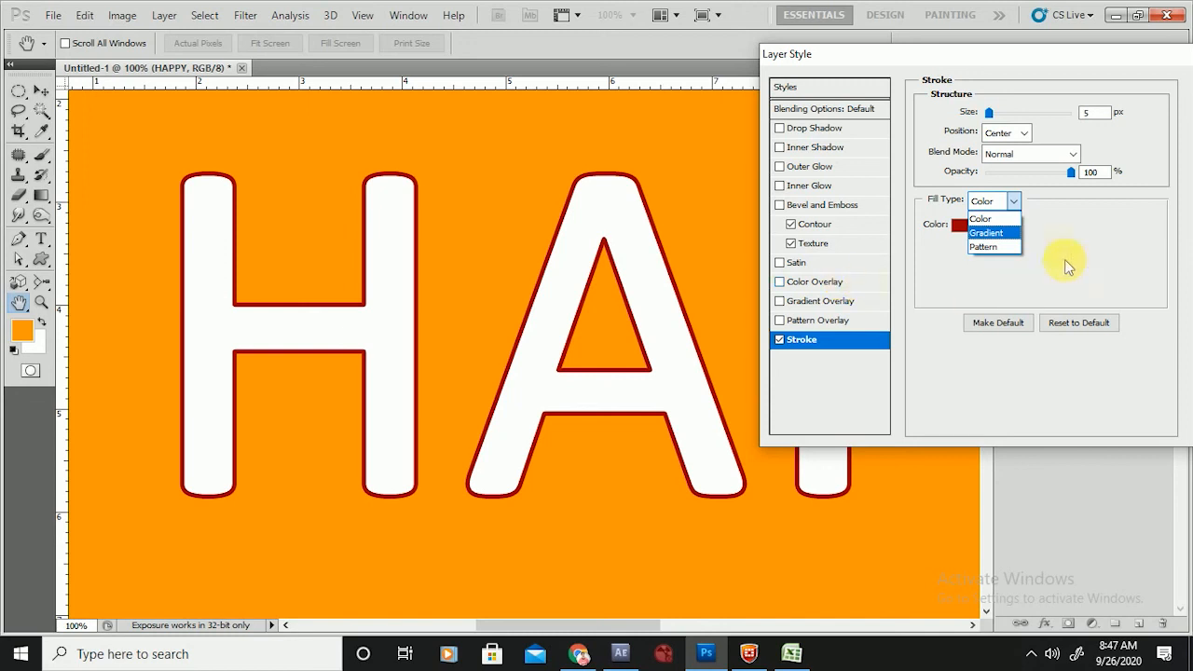
left_click(984, 232)
left_click(987, 229)
left_click(876, 172)
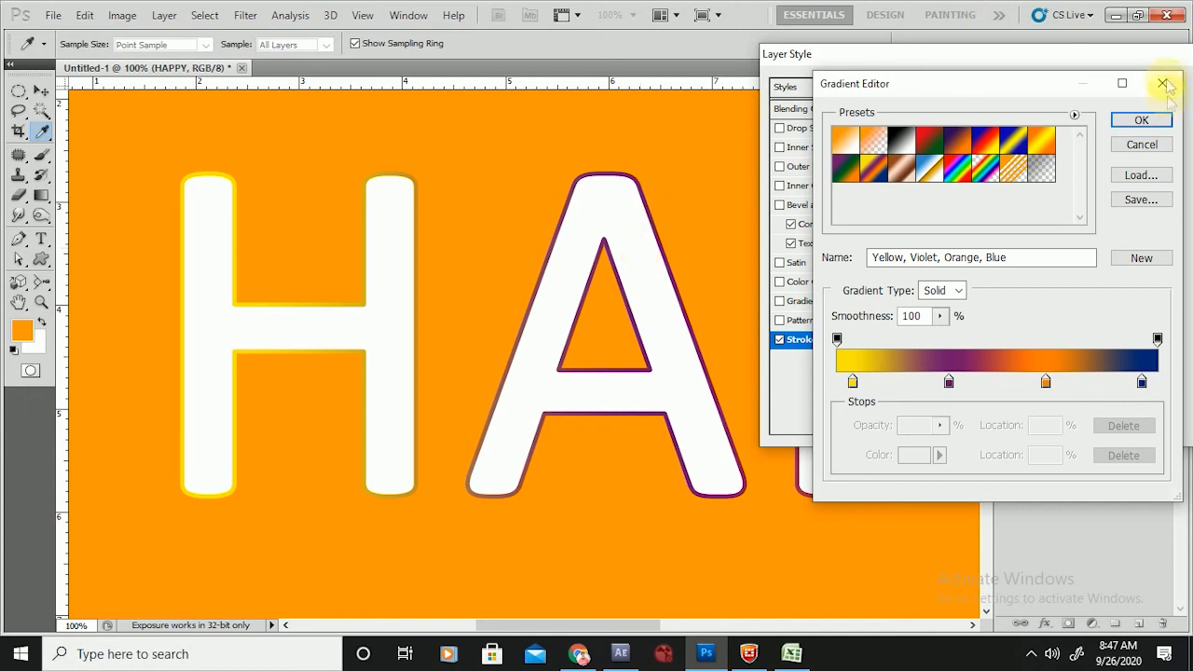
left_click(1141, 120)
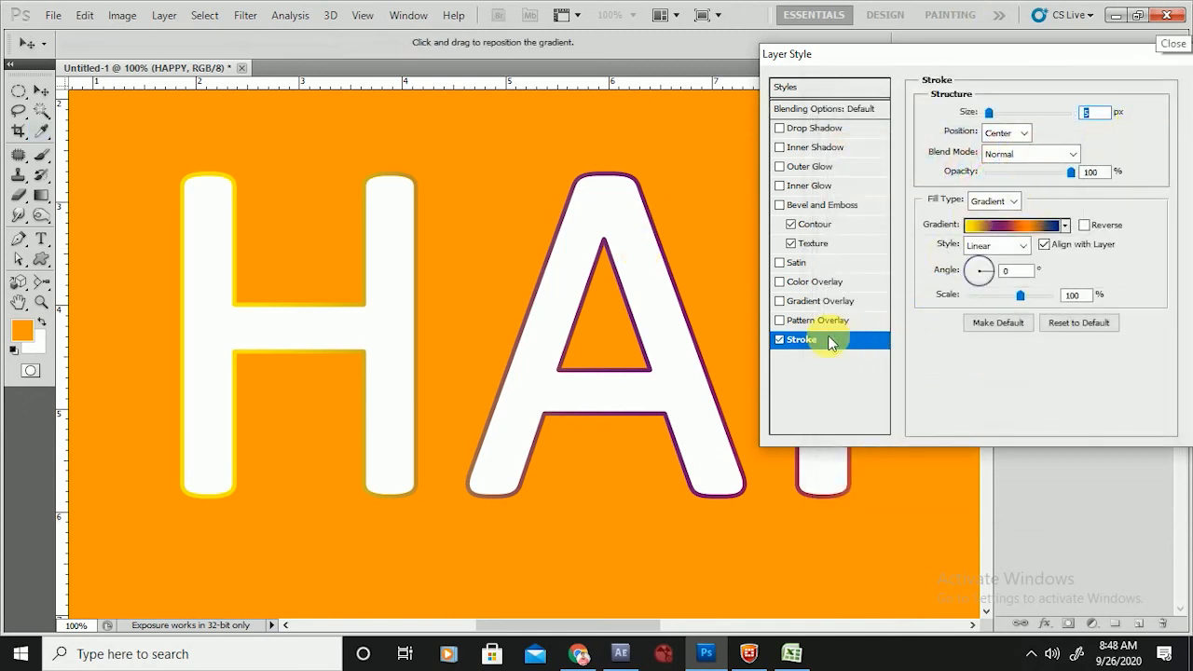